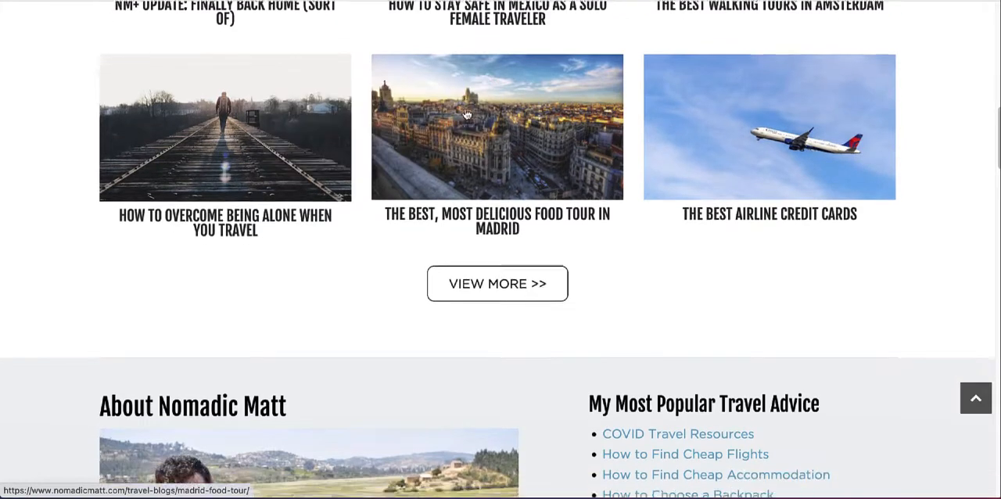
Step: Look through the Nomadic Matt homepage, examining the header, newsletter sign-up, latest blog posts and About section
scroll(466, 115, "down", 2)
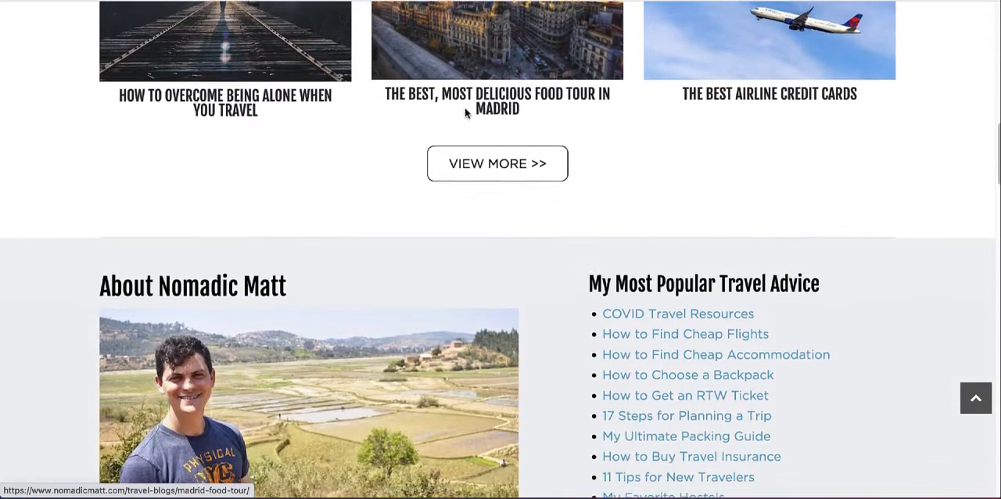
scroll(465, 113, "down", 3)
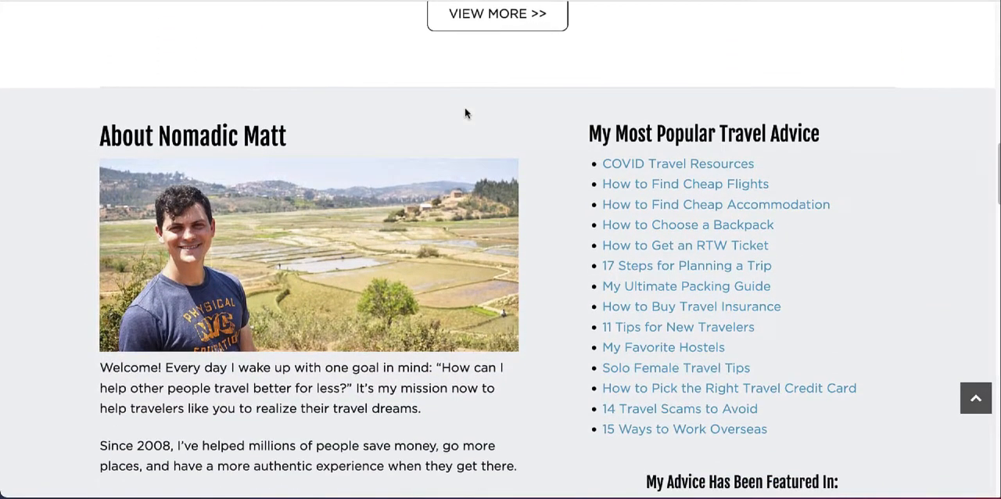
scroll(465, 113, "down", 1)
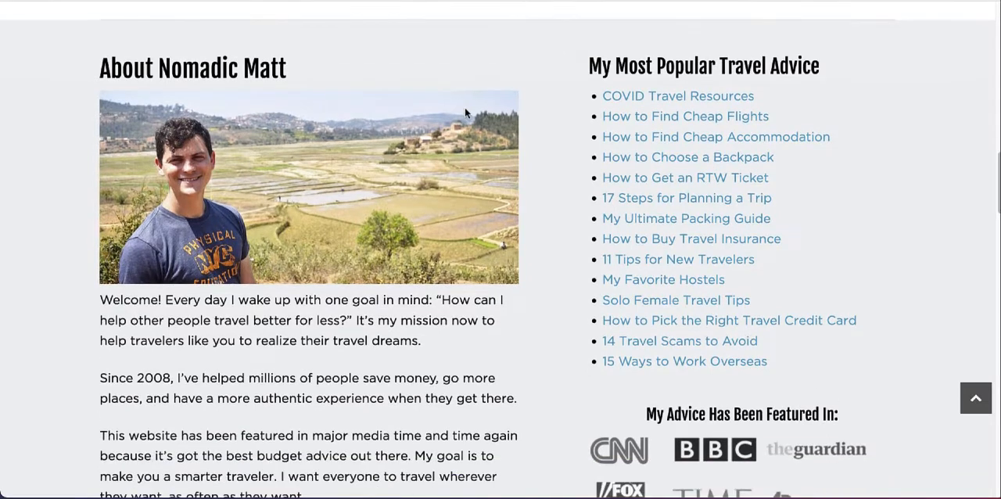
scroll(465, 113, "down", 1)
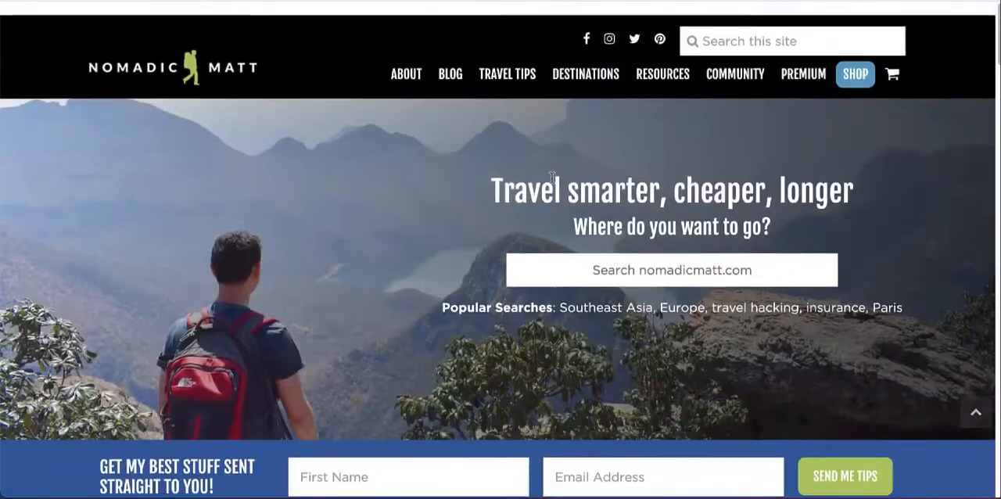
scroll(490, 196, "down", 1)
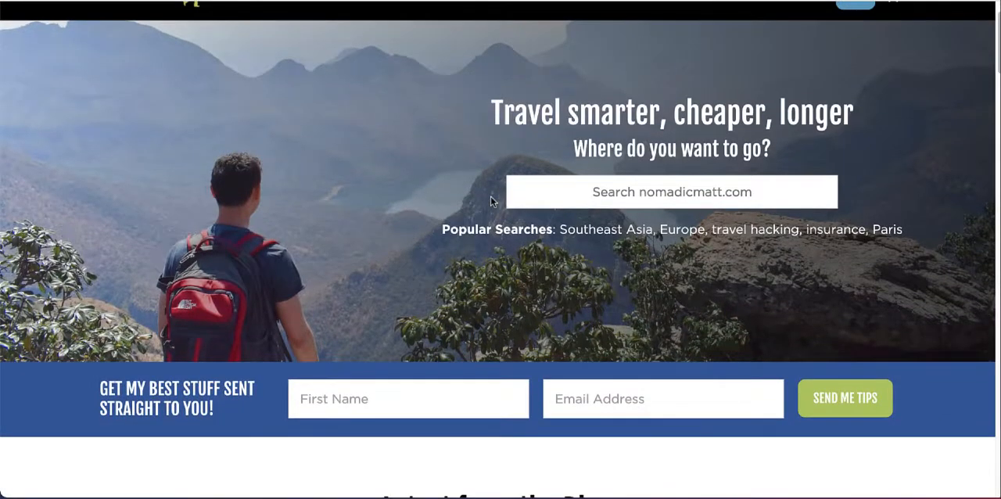
scroll(491, 201, "down", 1)
scroll(491, 201, "down", 2)
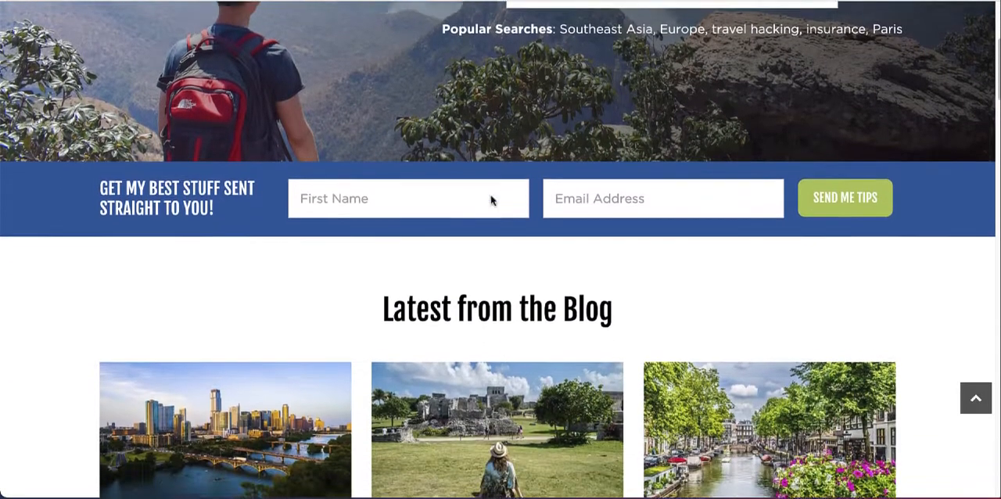
scroll(490, 192, "down", 1)
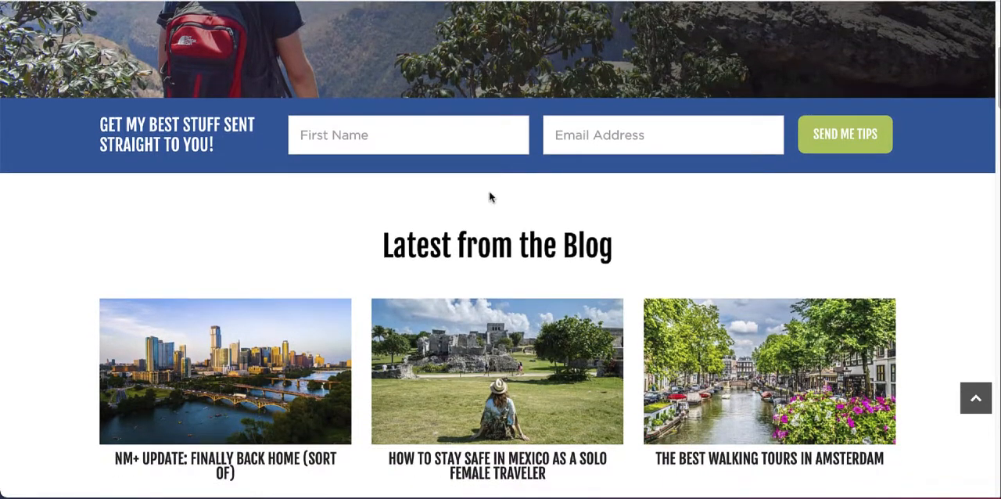
scroll(489, 197, "down", 1)
scroll(488, 193, "down", 1)
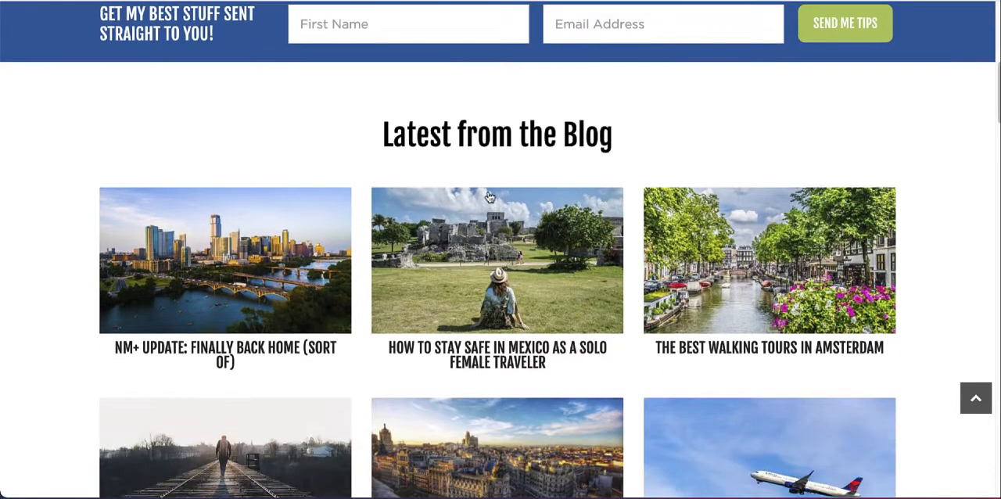
scroll(489, 197, "down", 1)
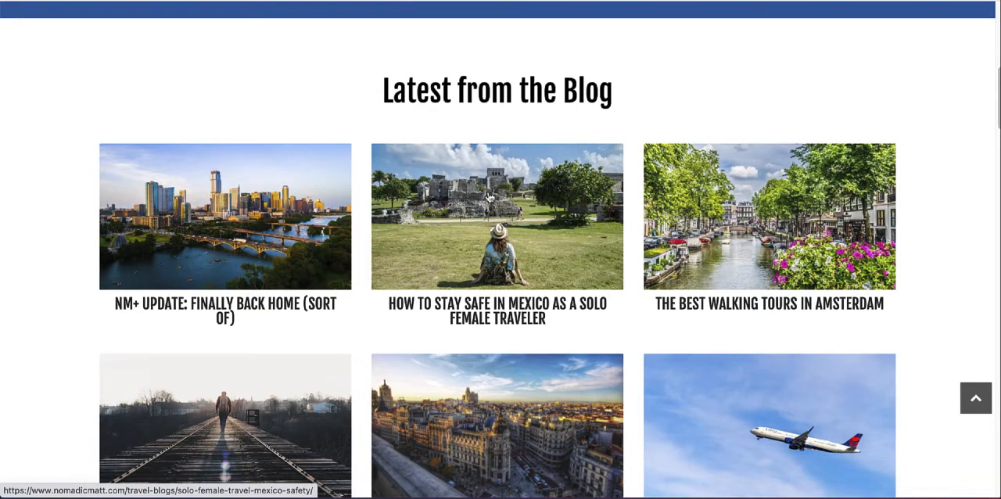
scroll(484, 192, "down", 1)
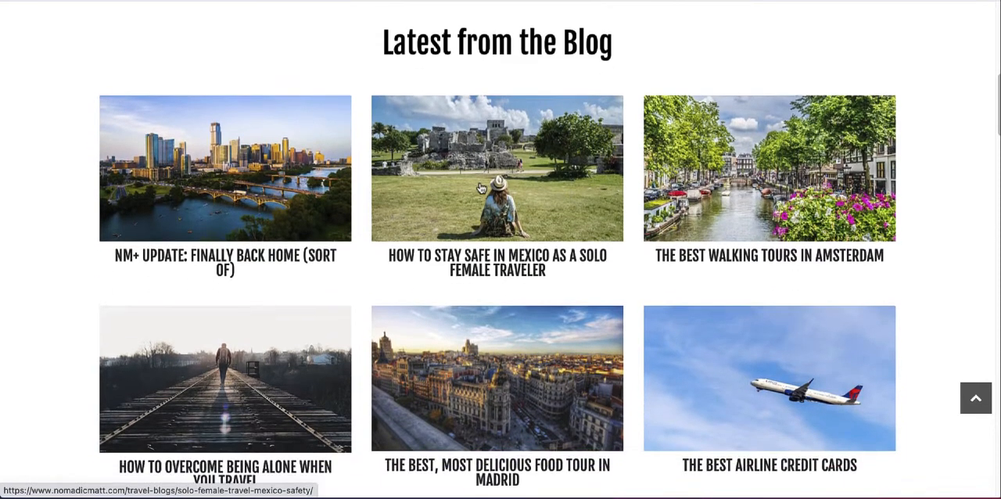
scroll(481, 188, "down", 1)
scroll(482, 188, "down", 1)
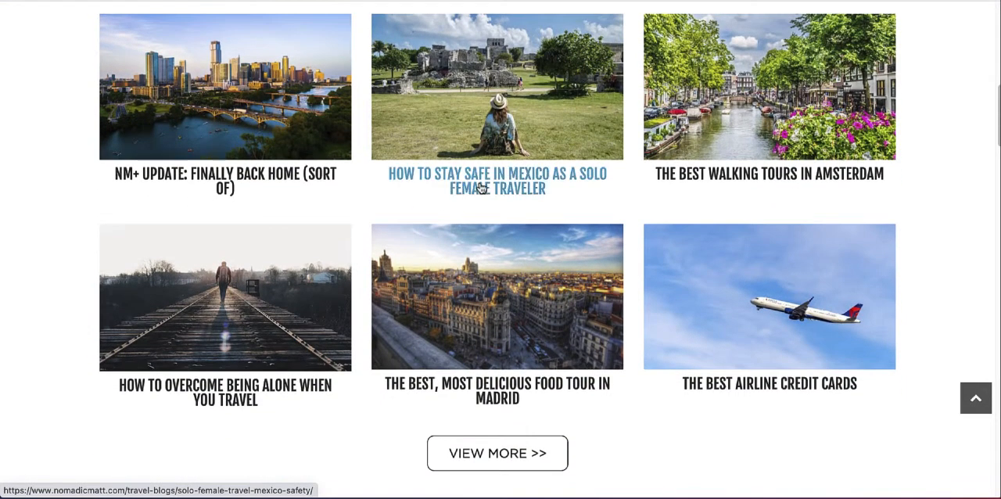
scroll(480, 188, "down", 2)
scroll(481, 188, "down", 3)
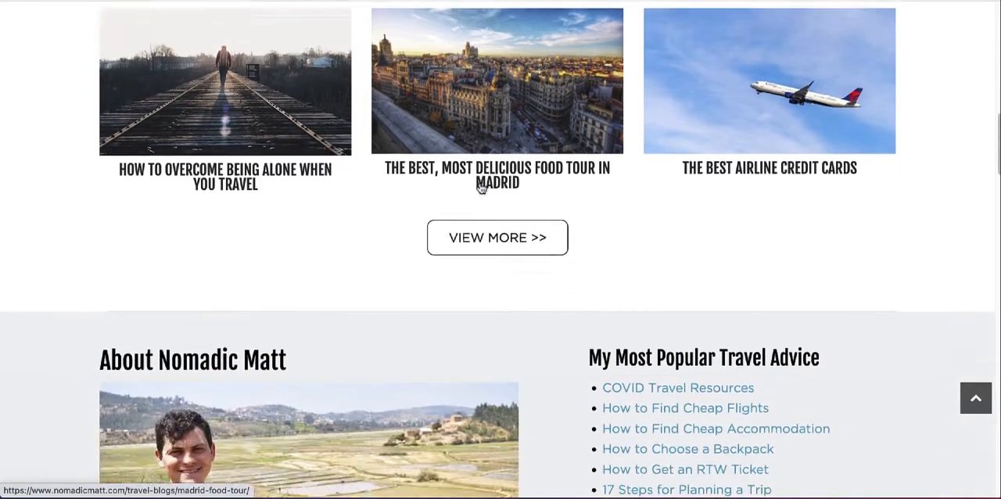
scroll(481, 189, "down", 2)
scroll(480, 187, "down", 1)
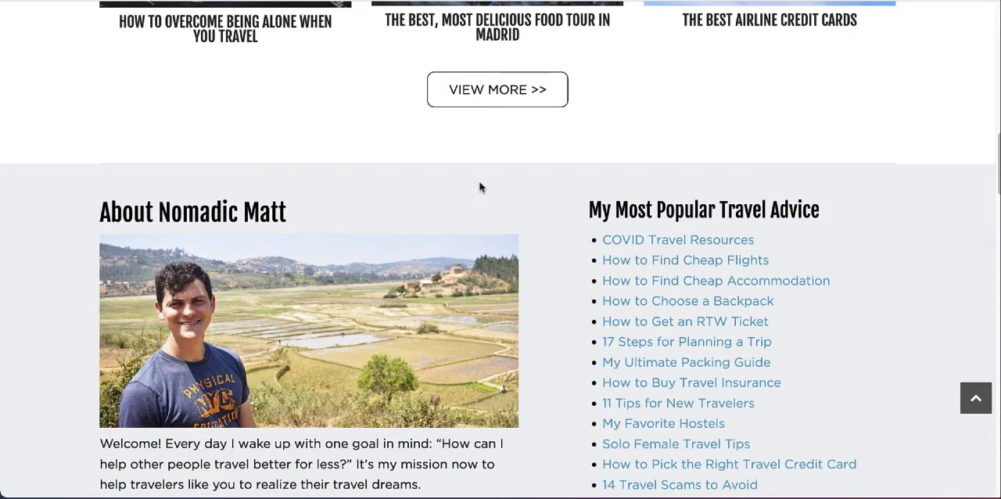
Step: Examine the rest of the Nomadic Matt homepage, from the media features through books, guidebooks and membership offer to the footer
scroll(557, 195, "down", 5)
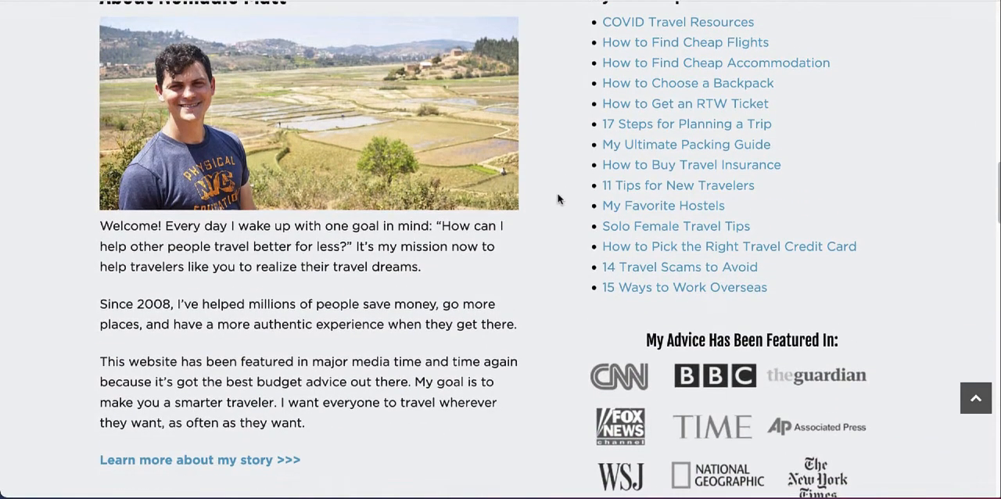
scroll(556, 195, "down", 2)
scroll(555, 196, "down", 8)
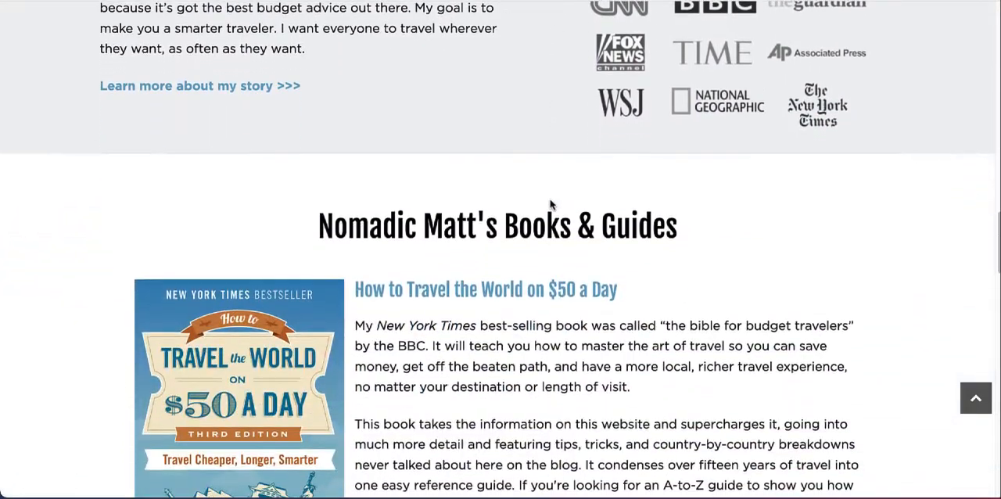
scroll(550, 204, "down", 1)
scroll(550, 223, "down", 2)
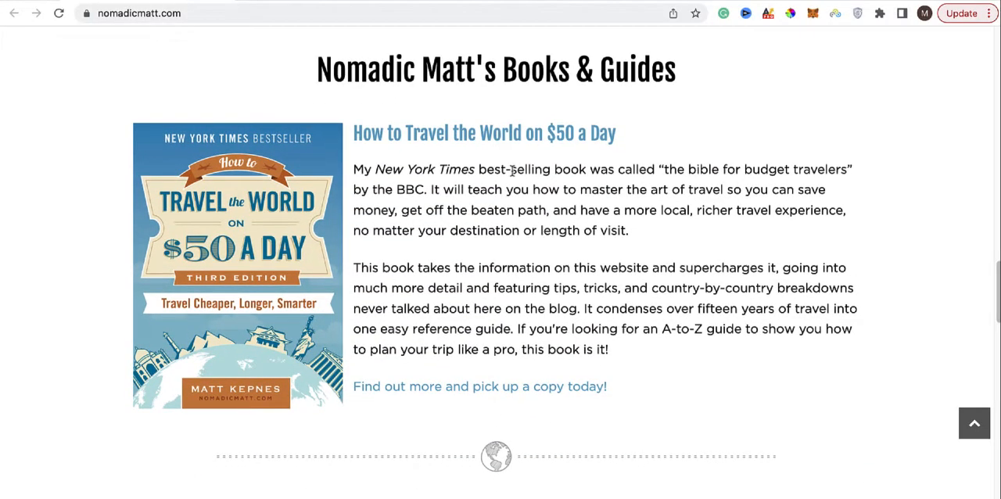
scroll(512, 160, "down", 3)
scroll(508, 161, "down", 2)
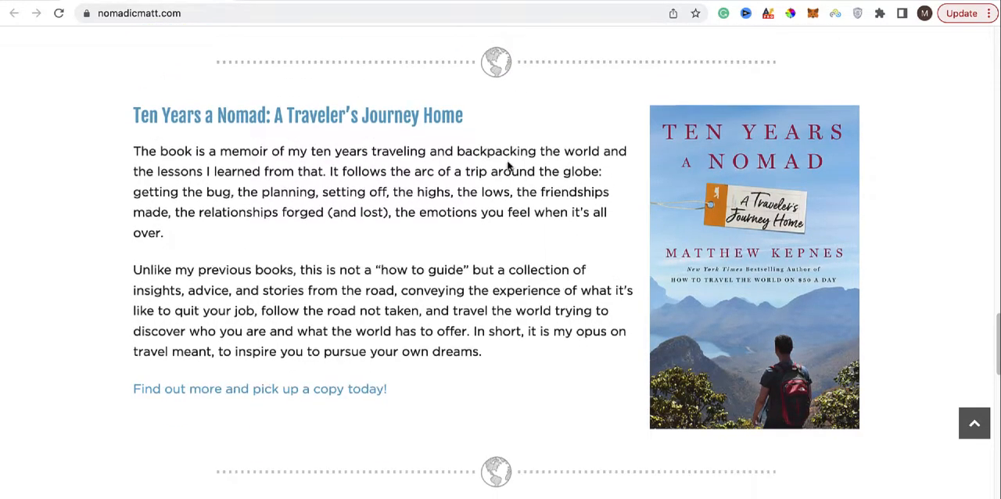
scroll(508, 166, "down", 1)
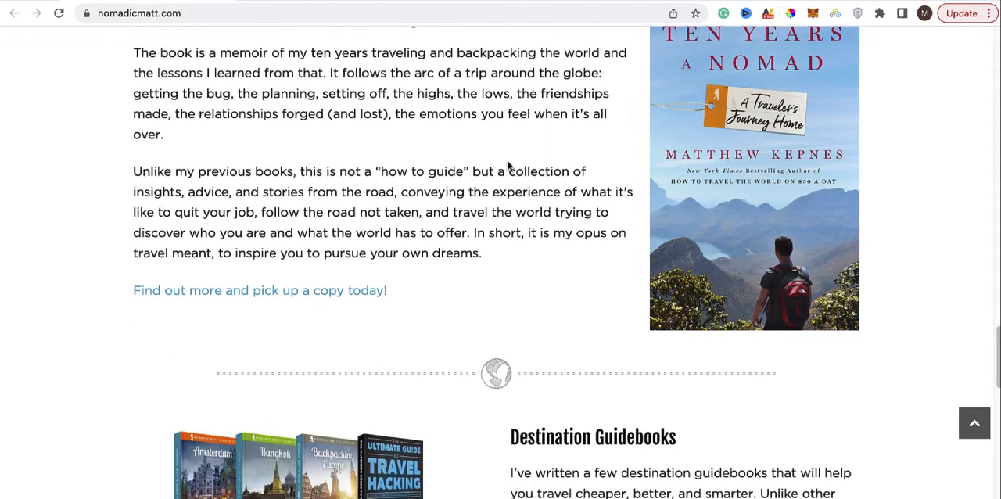
scroll(508, 166, "down", 1)
scroll(508, 166, "down", 1)
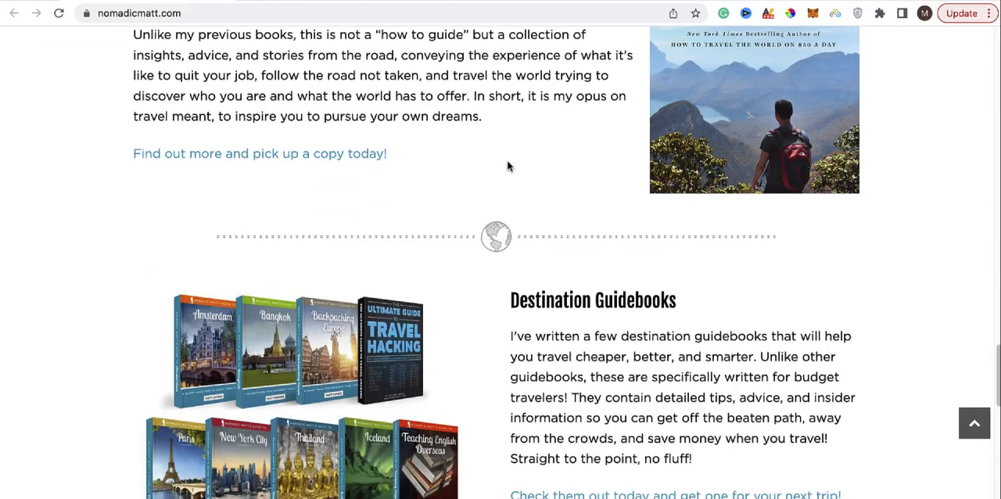
scroll(506, 166, "down", 3)
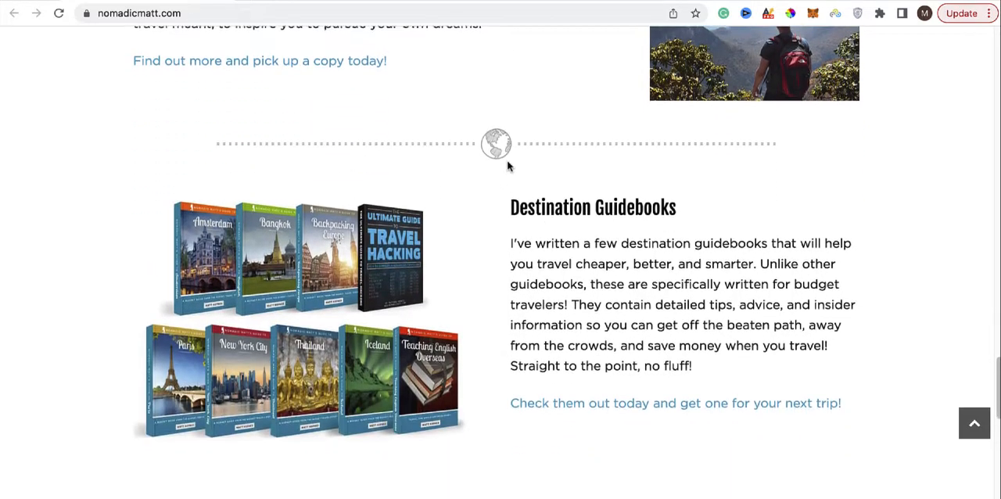
scroll(508, 166, "down", 3)
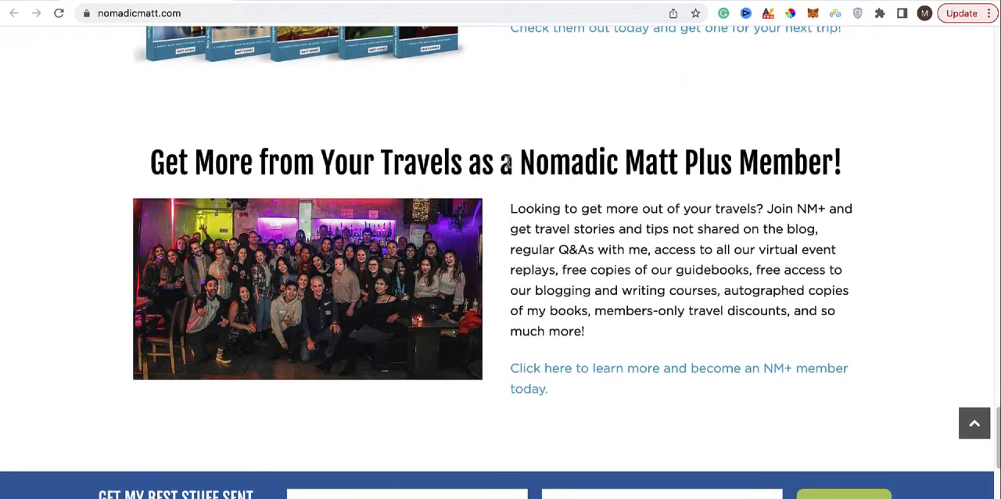
scroll(507, 164, "down", 4)
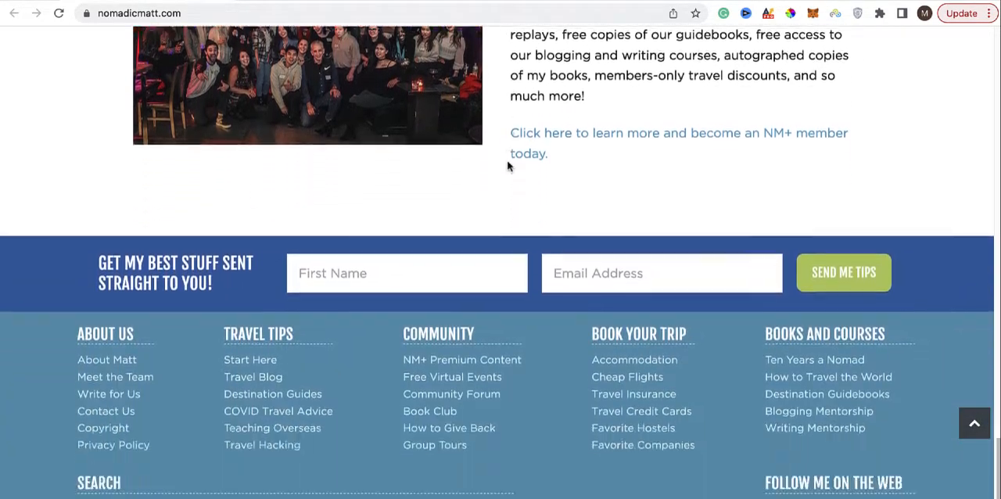
scroll(506, 165, "down", 2)
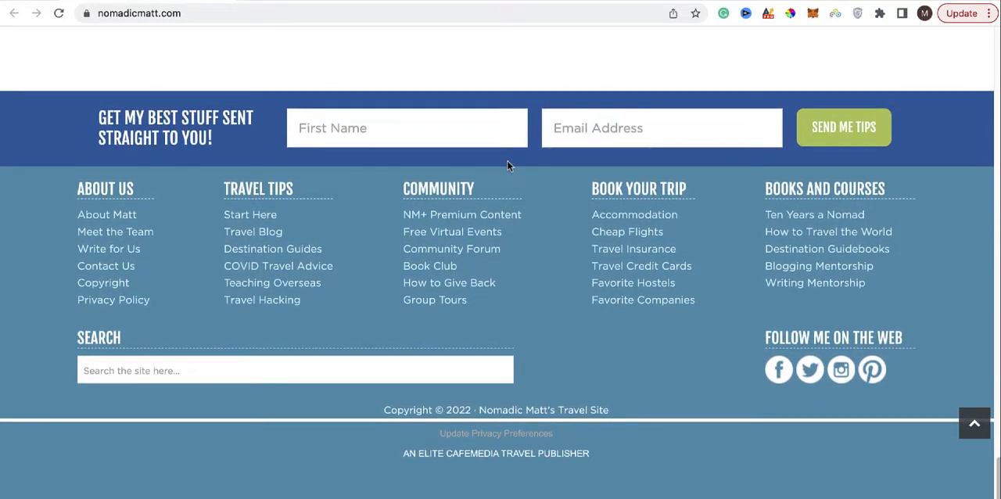
Step: Highlight the blog's web address, nomadicmatt.com, as an example of a domain name and look back over the guidebooks section
scroll(508, 164, "up", 5)
scroll(508, 183, "up", 2)
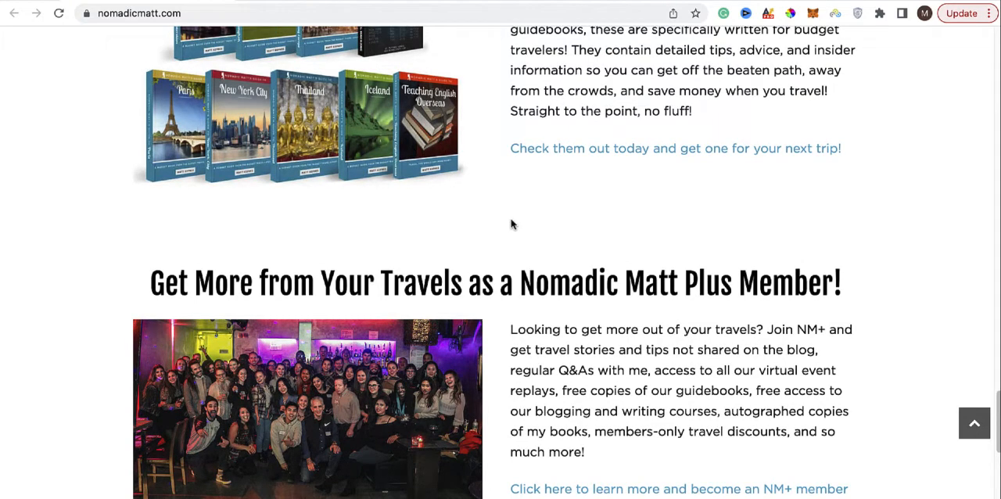
left_click(153, 13)
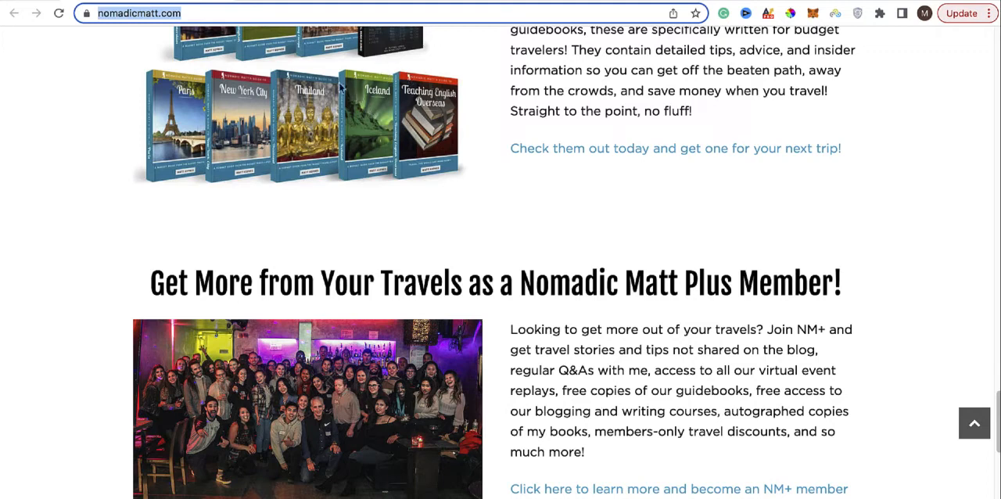
scroll(516, 134, "up", 1)
scroll(516, 135, "up", 3)
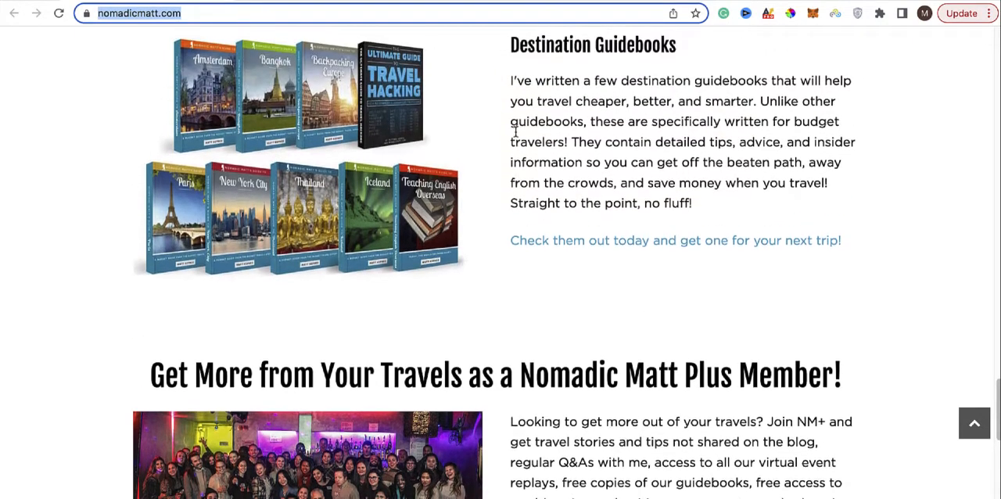
scroll(516, 137, "up", 3)
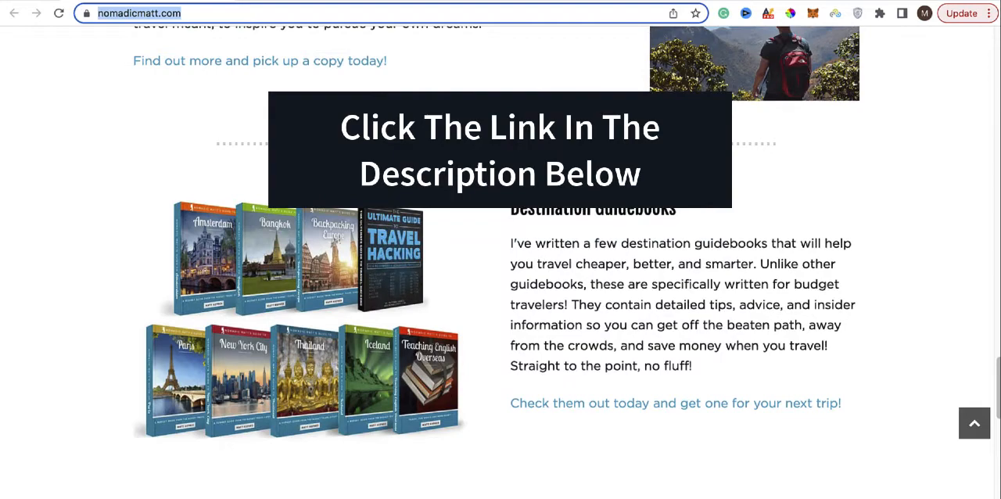
scroll(497, 244, "up", 1)
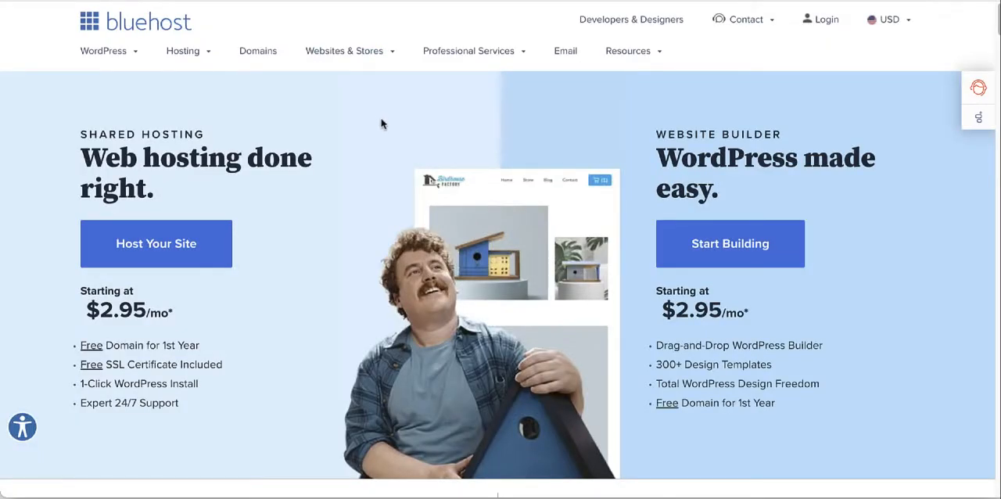
Step: Review the shared hosting offer on the Bluehost homepage and open its pricing plans for comparison
scroll(381, 123, "down", 1)
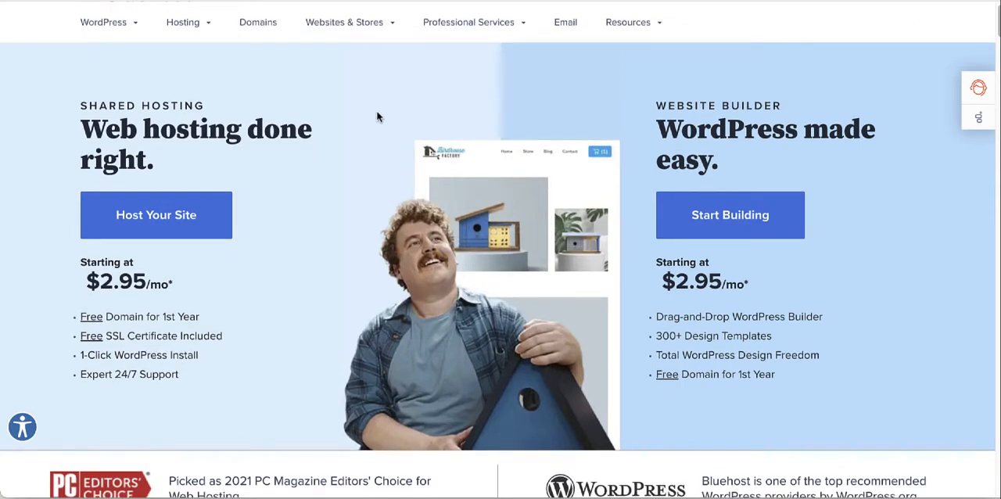
scroll(376, 117, "down", 1)
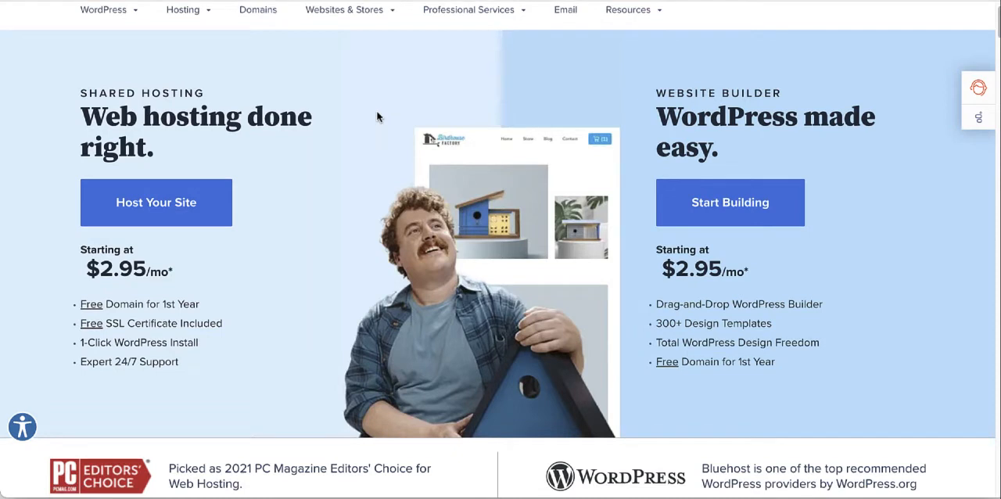
scroll(373, 117, "down", 2)
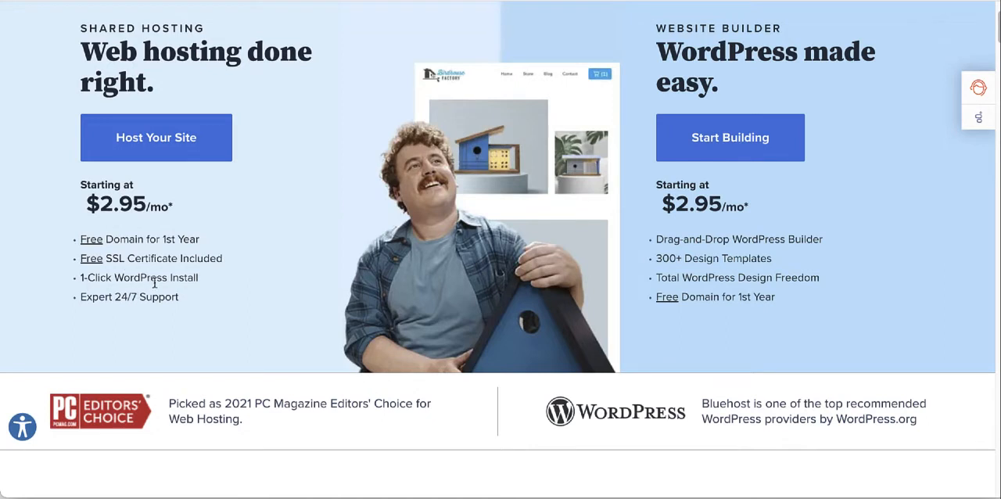
scroll(156, 273, "down", 1)
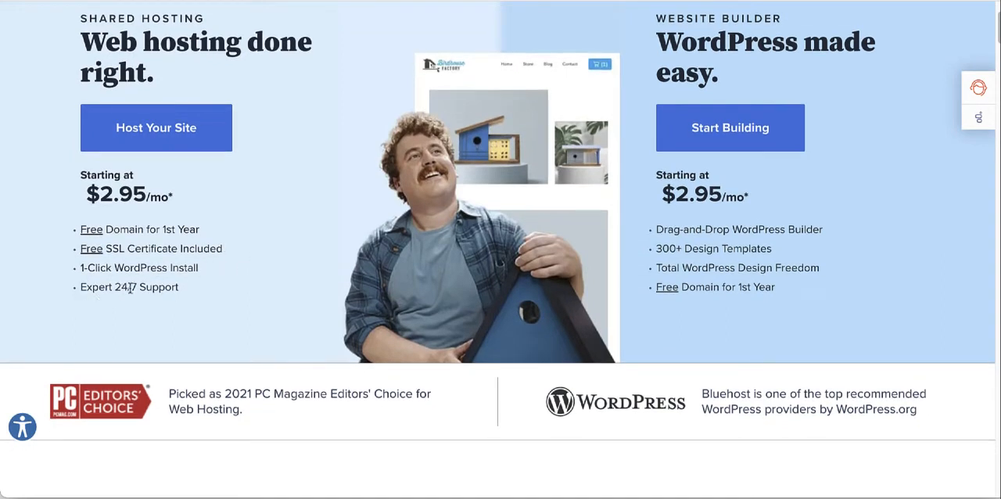
scroll(130, 288, "up", 1)
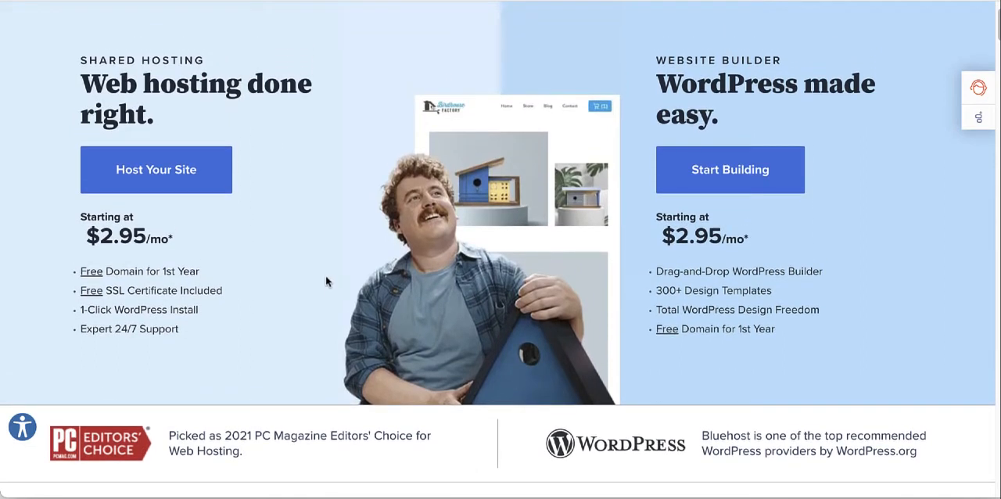
left_click(156, 179)
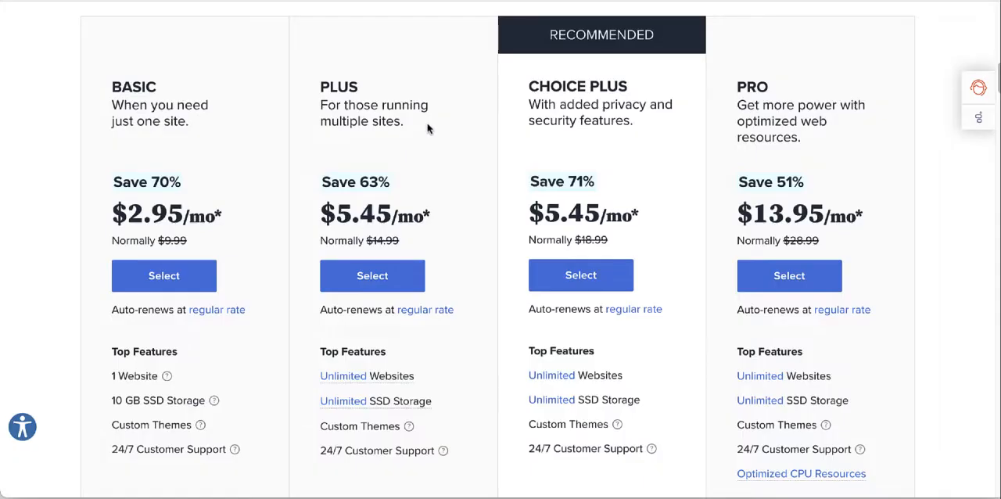
scroll(194, 117, "down", 2)
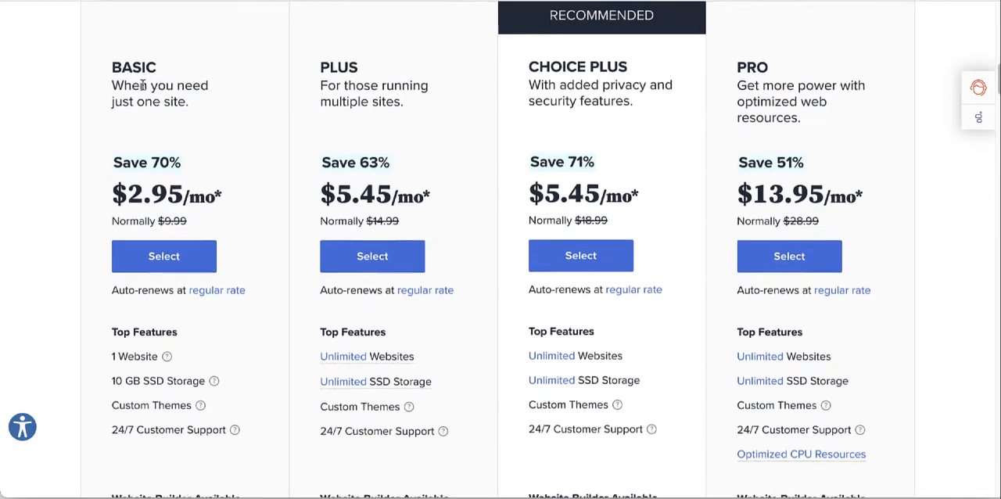
Step: Compare the hosting plans' features, highlighting the Basic plan's one-website limit, and select the Basic plan
left_click_drag(103, 271, 173, 279)
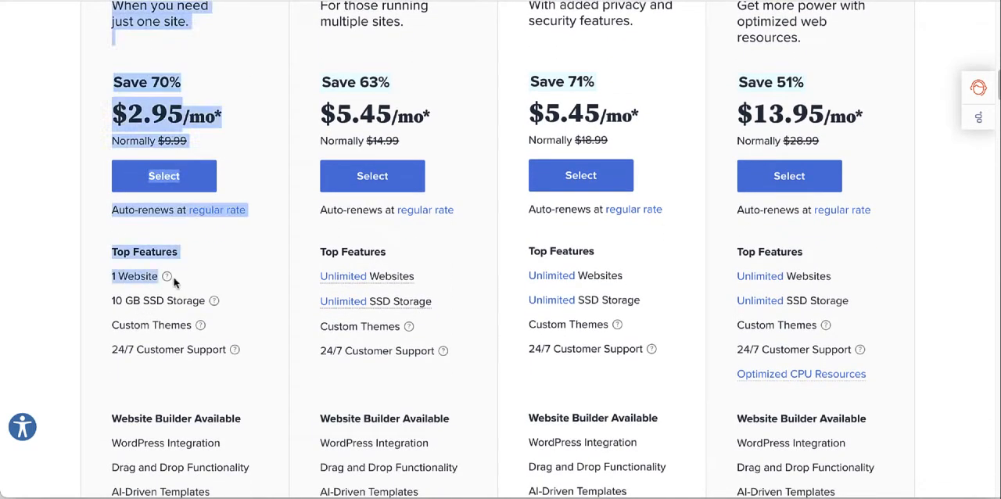
left_click(209, 270)
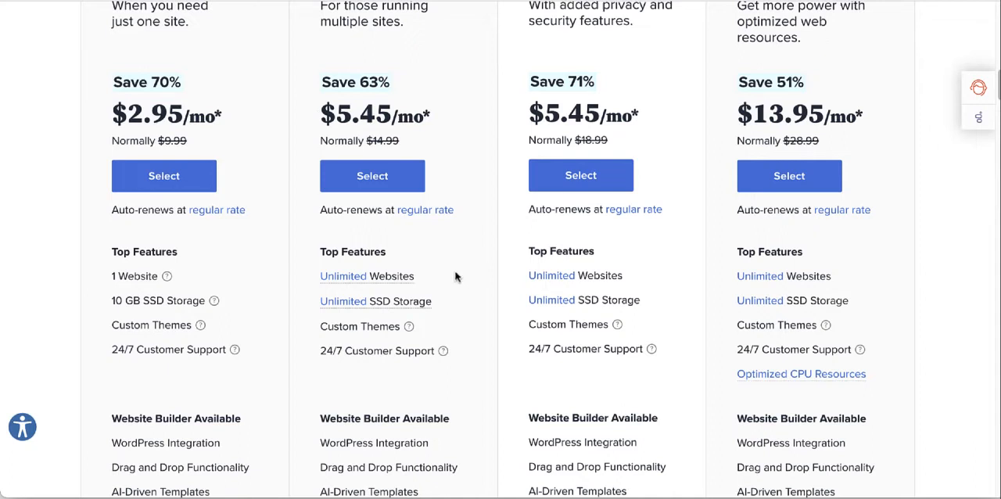
scroll(453, 275, "down", 1)
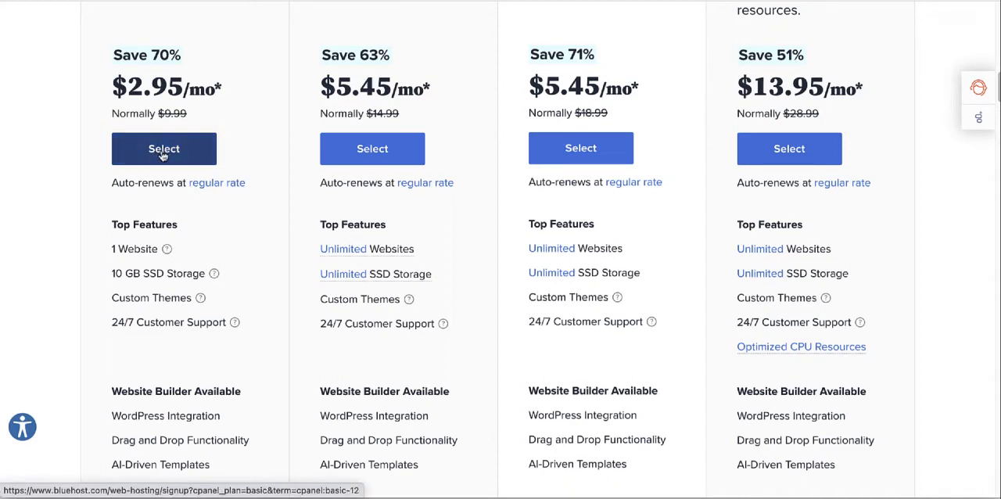
left_click(162, 154)
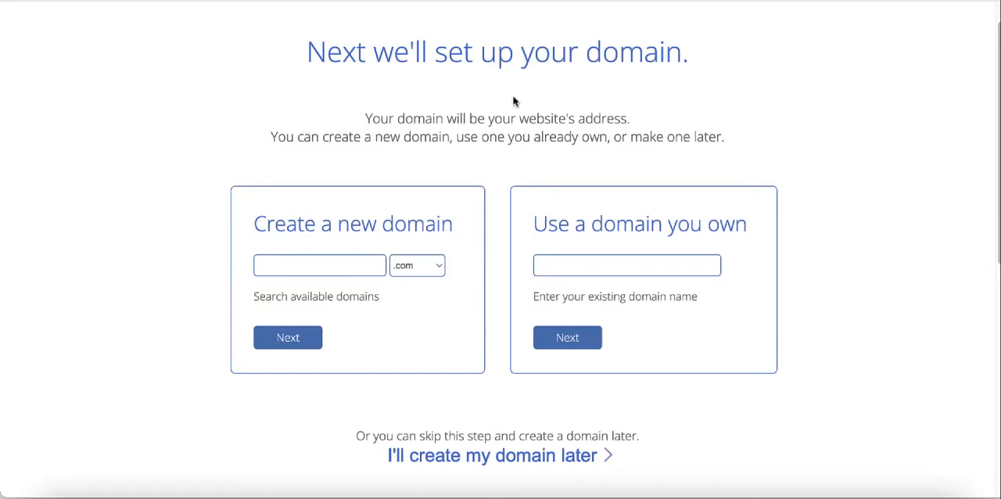
Step: Enter mannygtravel as a new domain with the .com extension and submit it for the hosting account
scroll(514, 90, "down", 1)
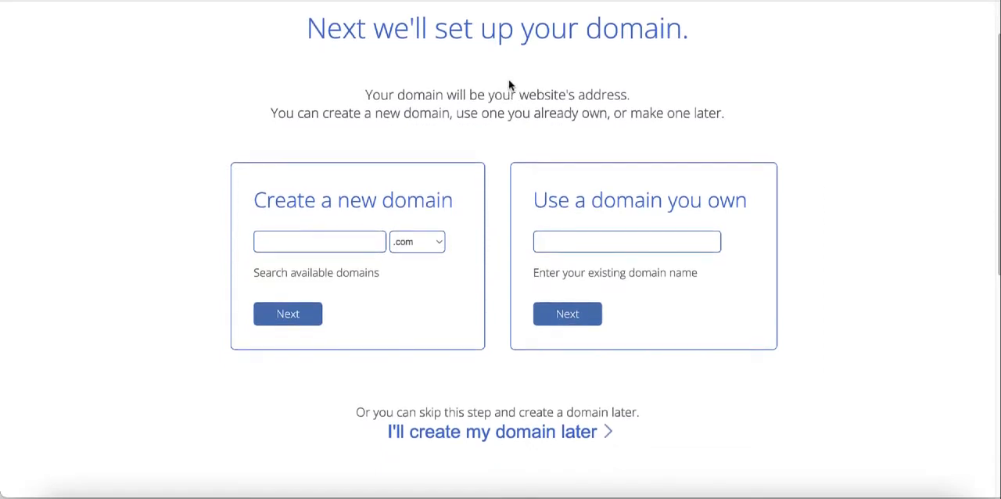
scroll(576, 89, "down", 2)
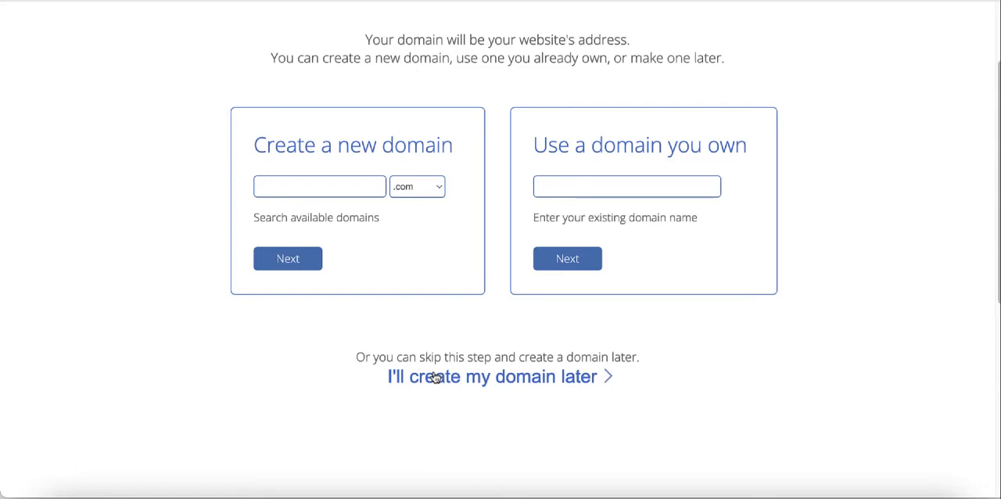
scroll(369, 198, "up", 1)
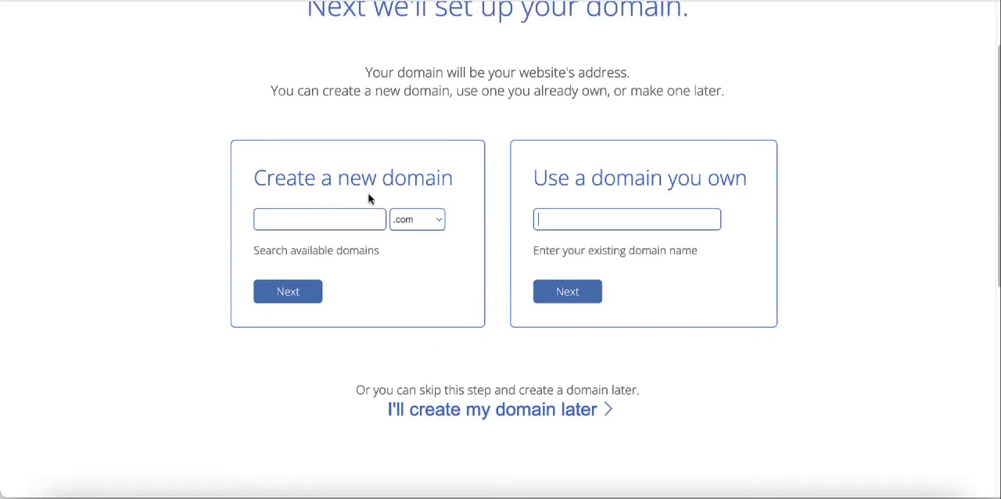
left_click(318, 224)
type("mann")
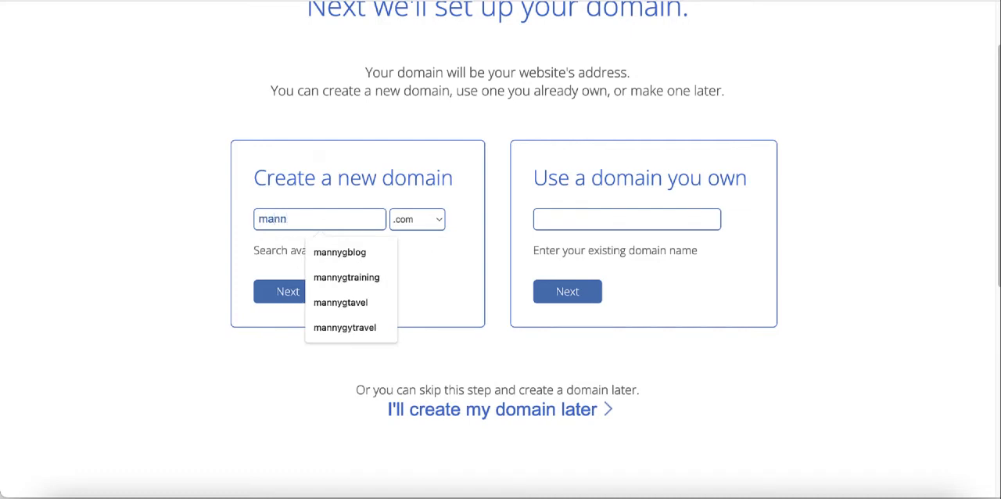
type("ygtra")
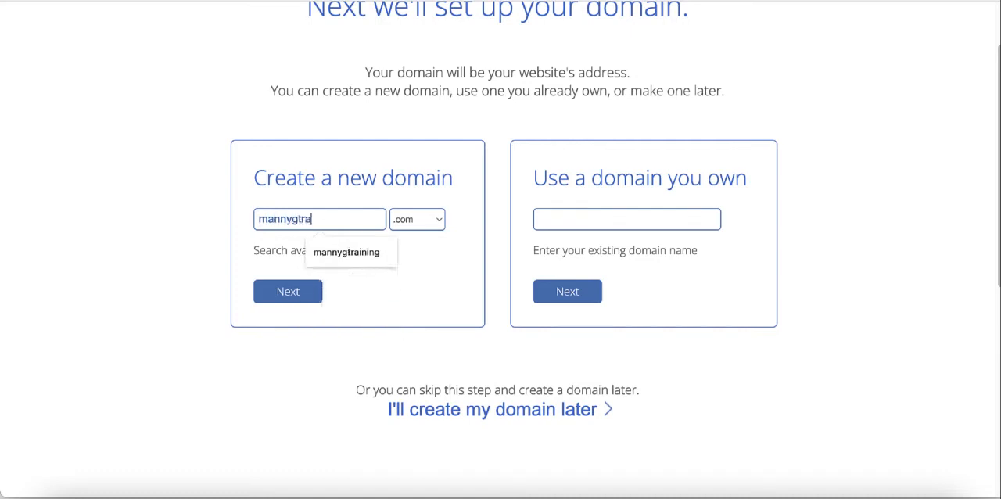
type("vel")
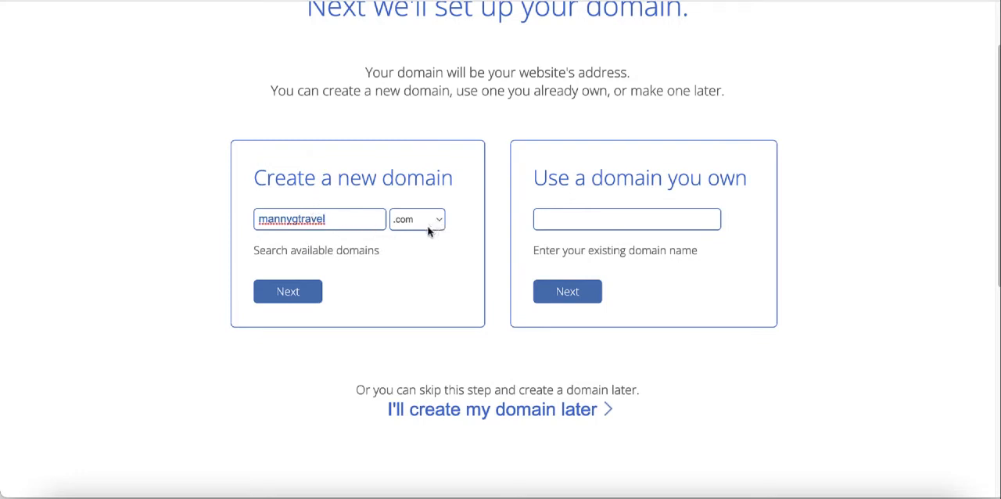
left_click(285, 296)
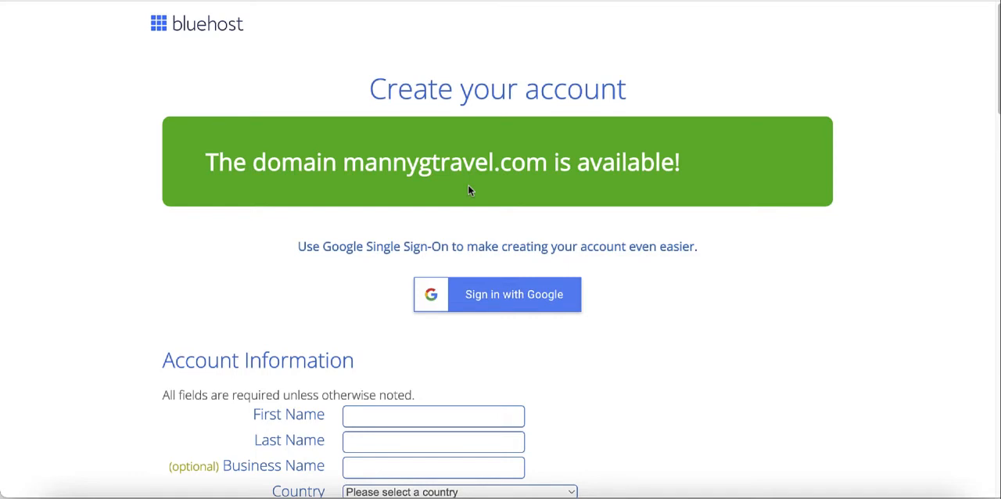
Step: Review the account information form and choose the Basic 12 Month Price plan under the package information
scroll(467, 190, "down", 2)
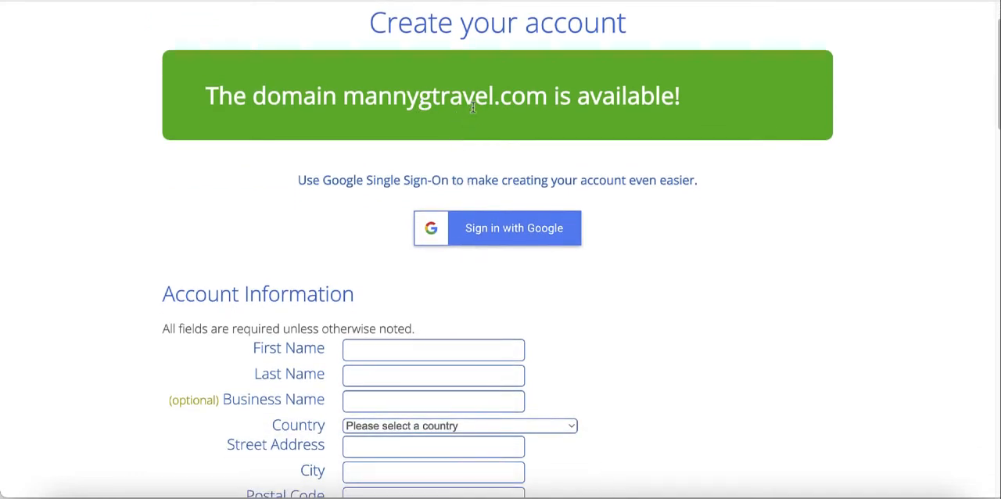
scroll(469, 110, "down", 1)
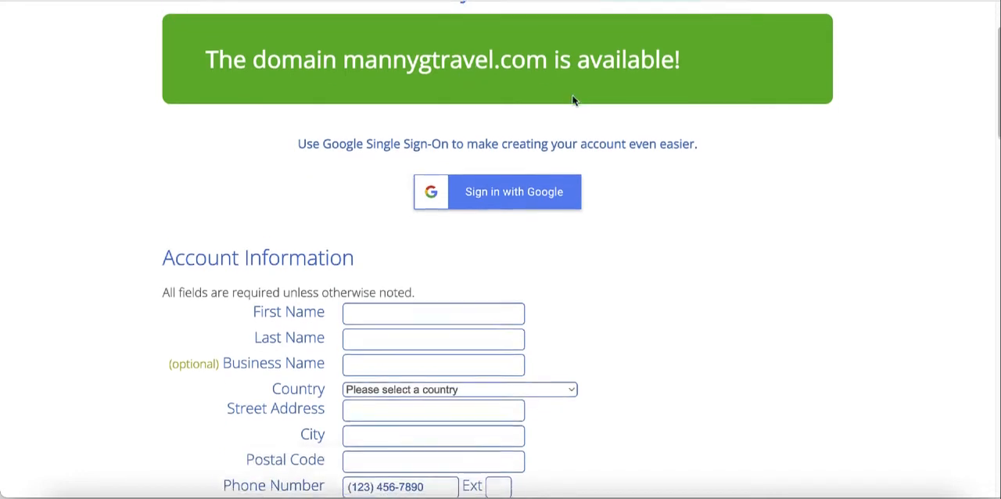
scroll(587, 98, "down", 3)
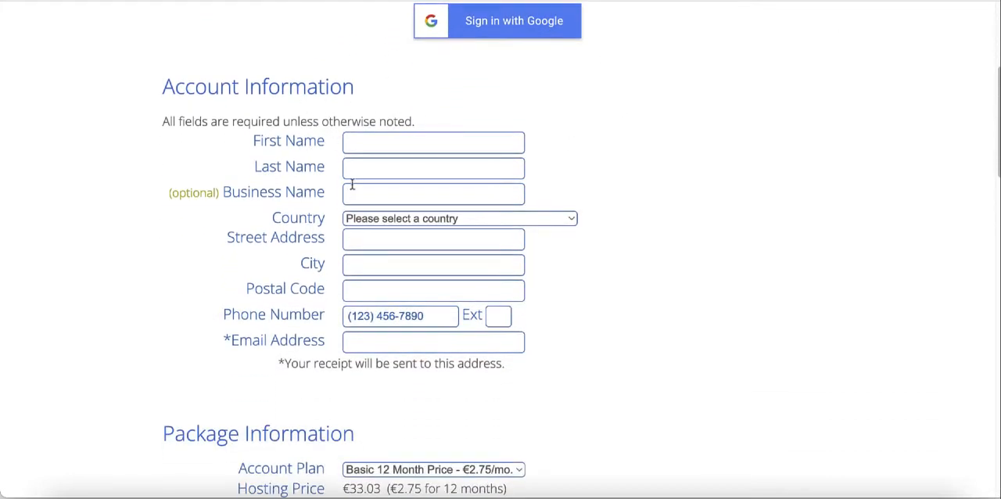
scroll(404, 228, "down", 4)
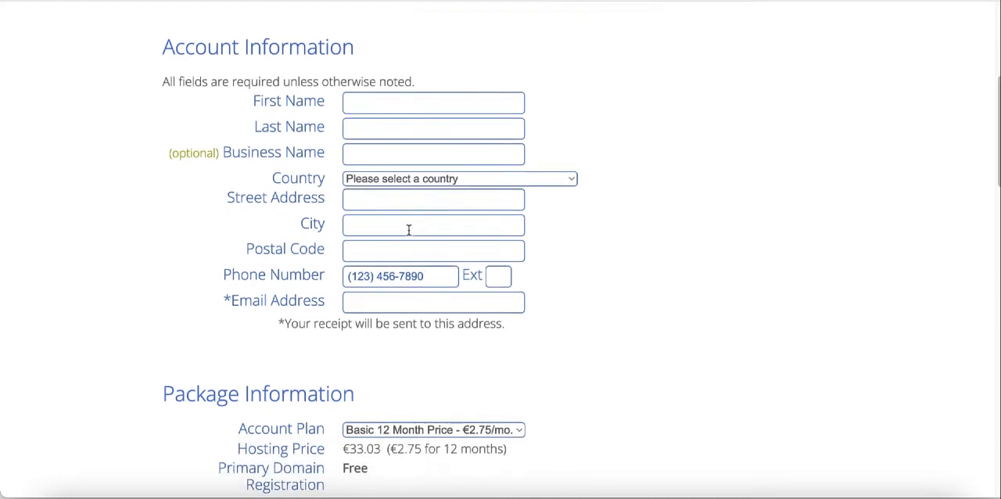
scroll(399, 211, "down", 1)
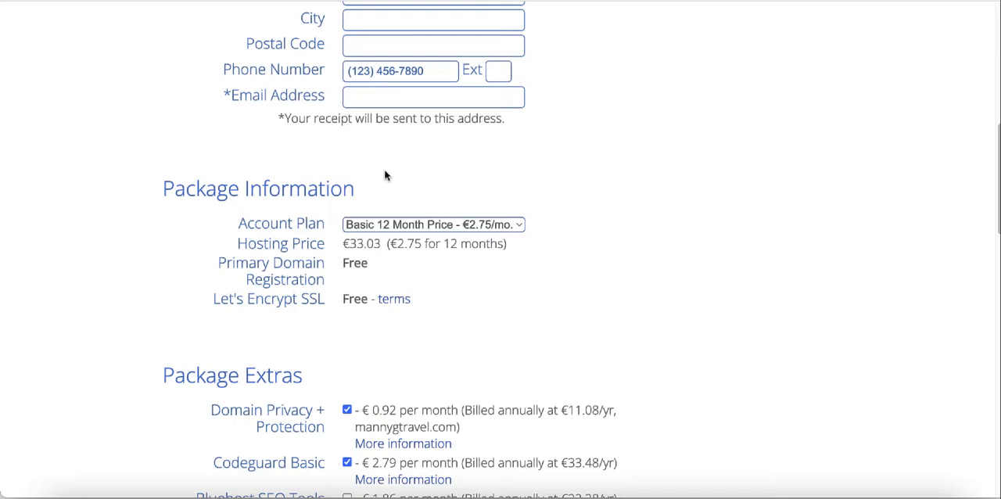
scroll(506, 197, "down", 1)
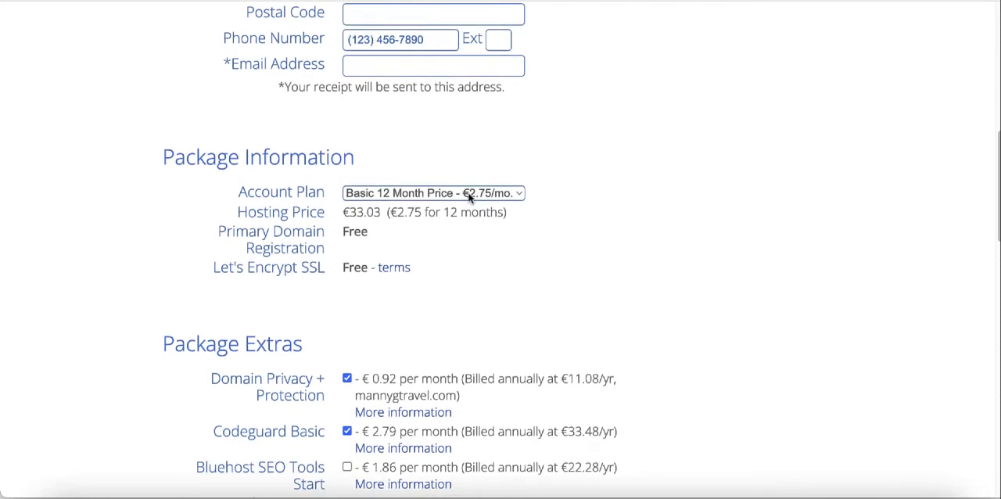
left_click(469, 195)
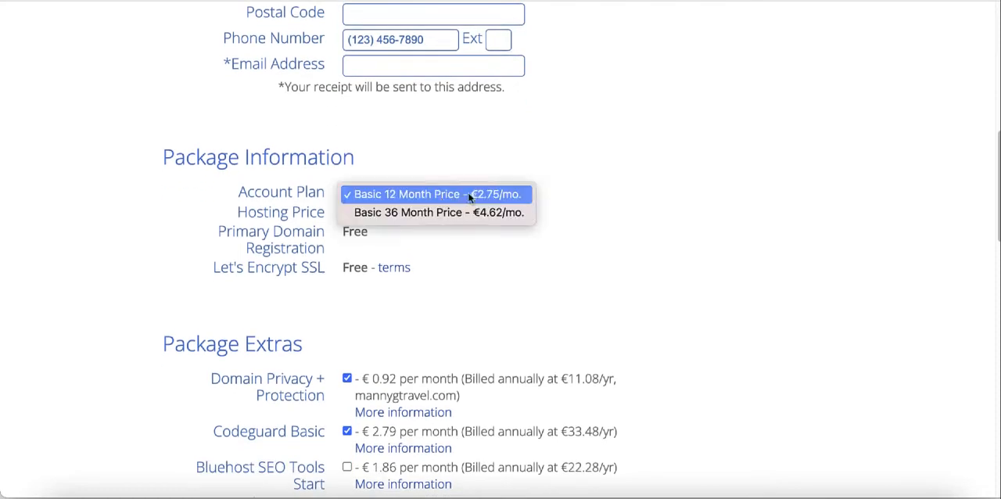
left_click(409, 197)
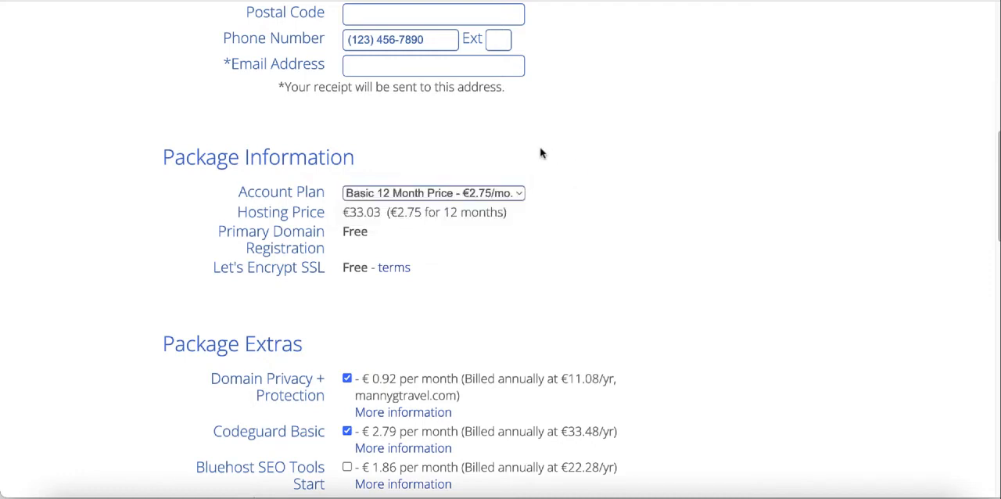
Step: Remove Codeguard Basic and SiteLock Security - Essential from the package extras
scroll(539, 153, "down", 5)
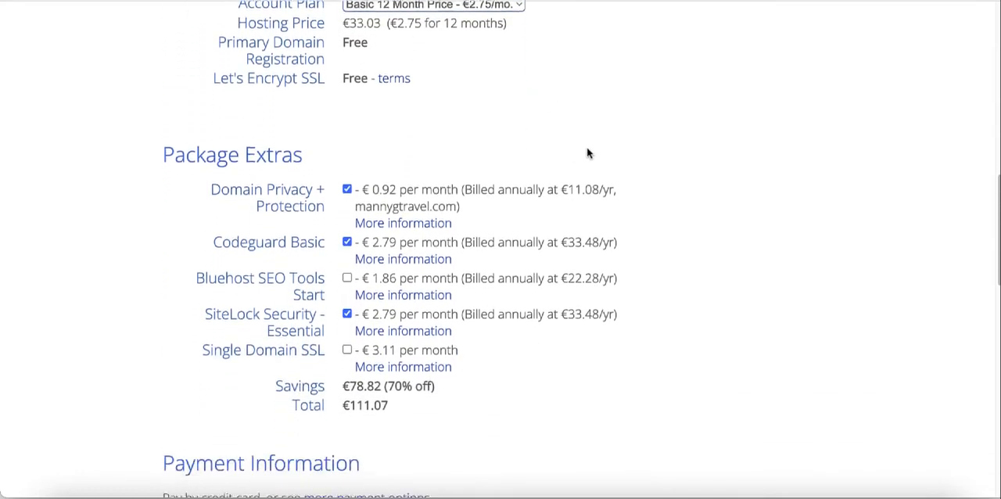
scroll(588, 158, "down", 1)
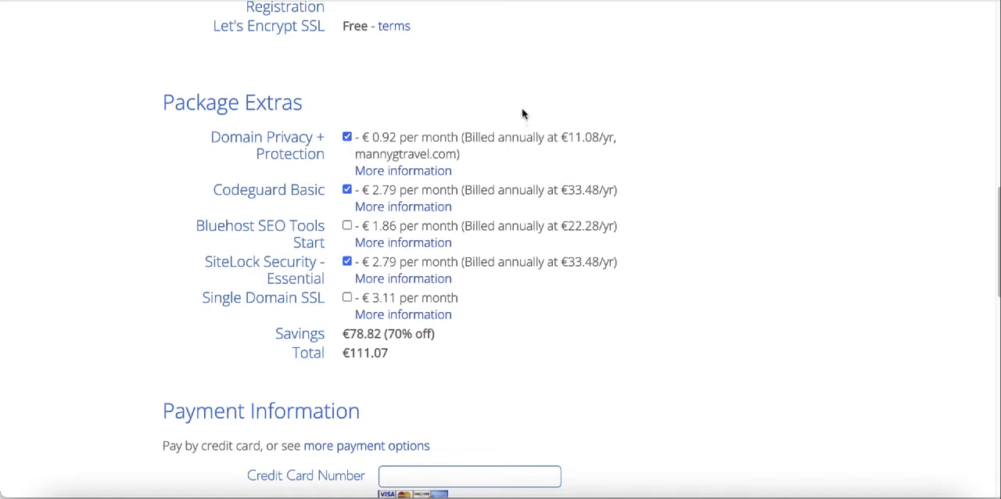
scroll(384, 139, "down", 1)
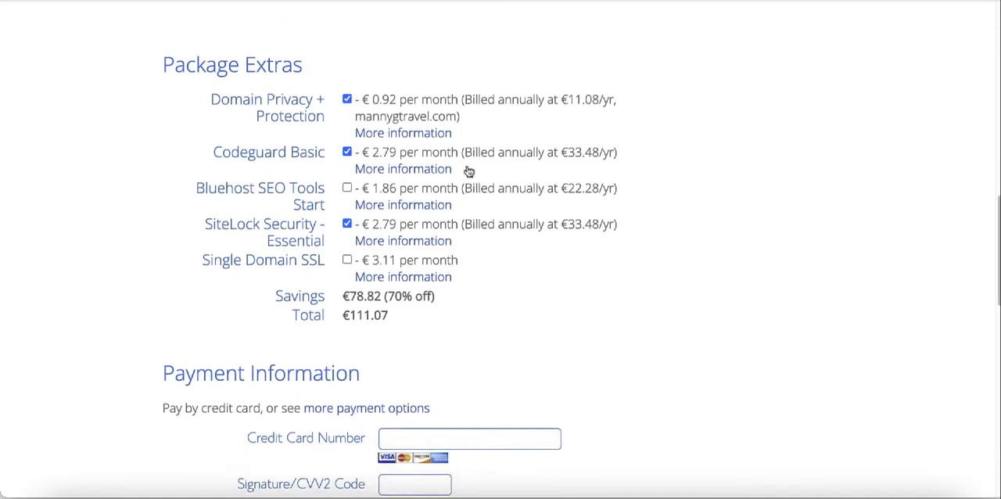
left_click(347, 153)
left_click(347, 224)
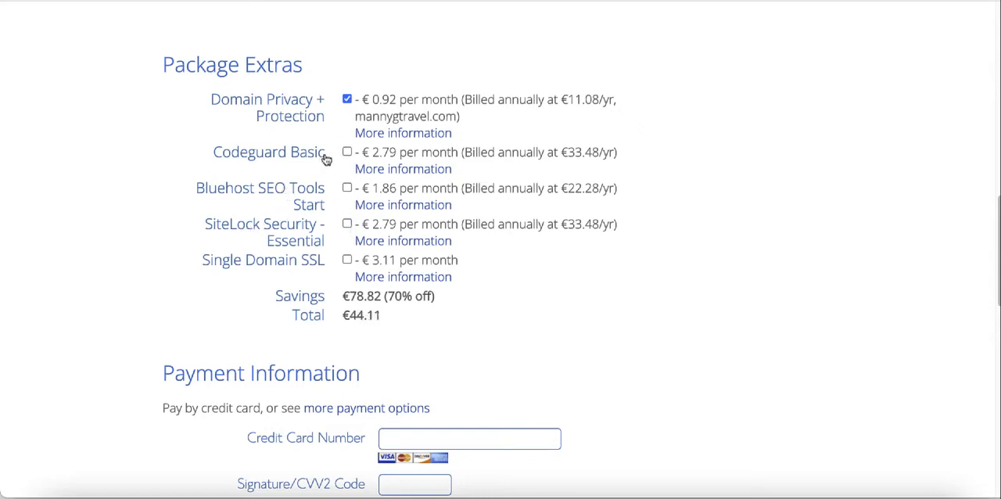
Step: Review the order total and payment fields, agree to the Auto Renewal Terms and policies, and submit the order
scroll(326, 156, "down", 2)
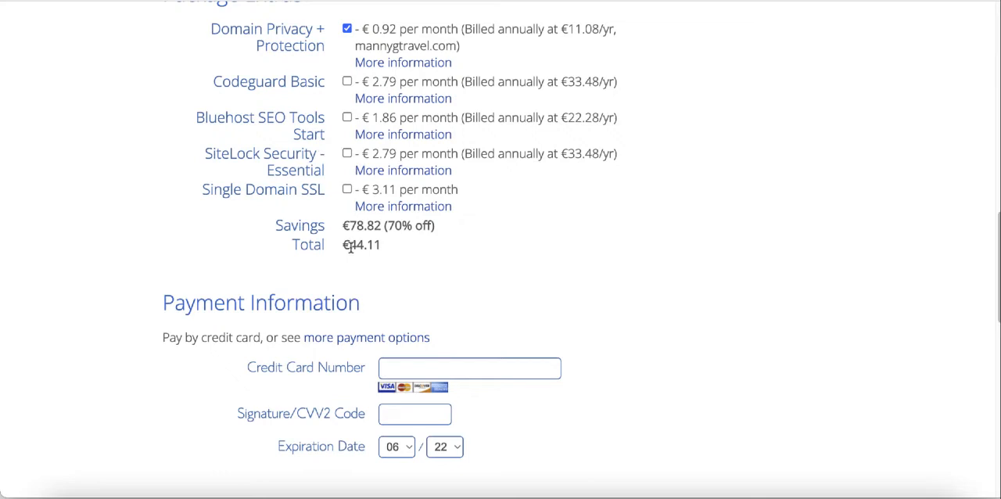
scroll(351, 157, "up", 3)
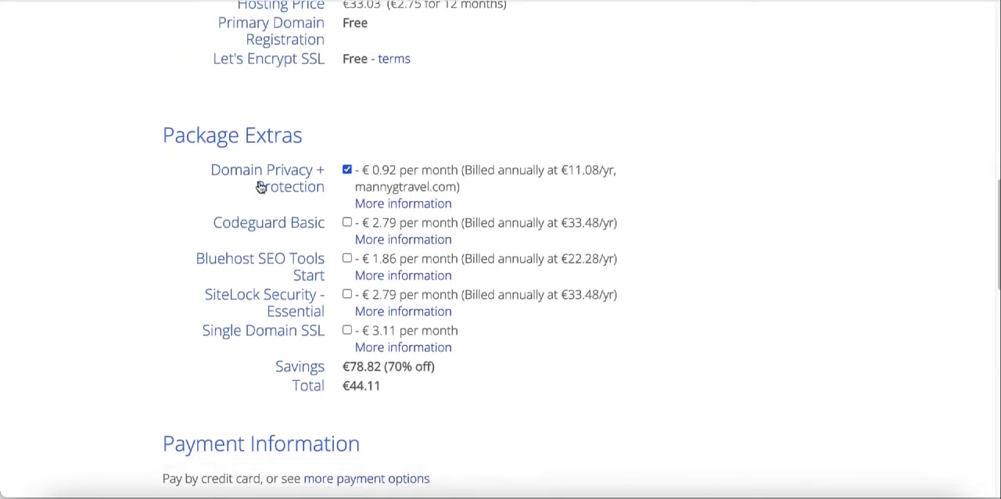
scroll(260, 186, "down", 7)
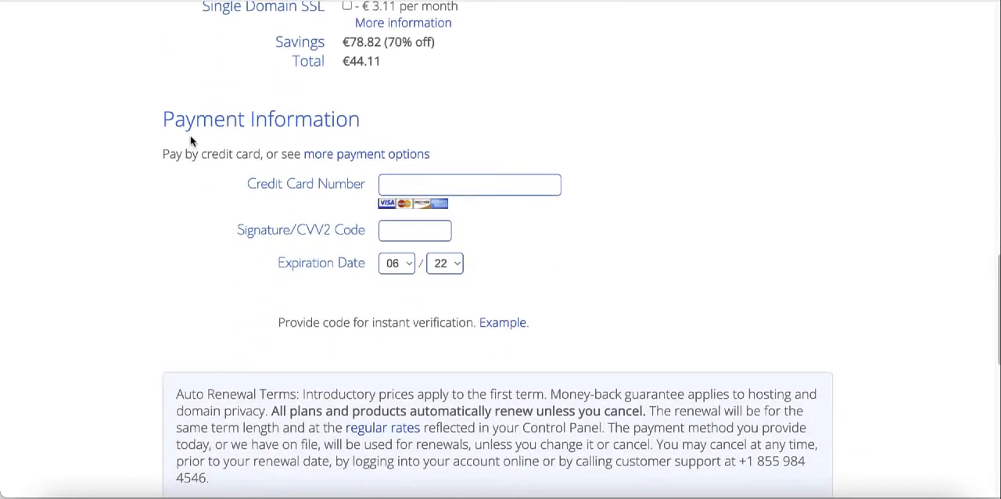
scroll(357, 193, "down", 1)
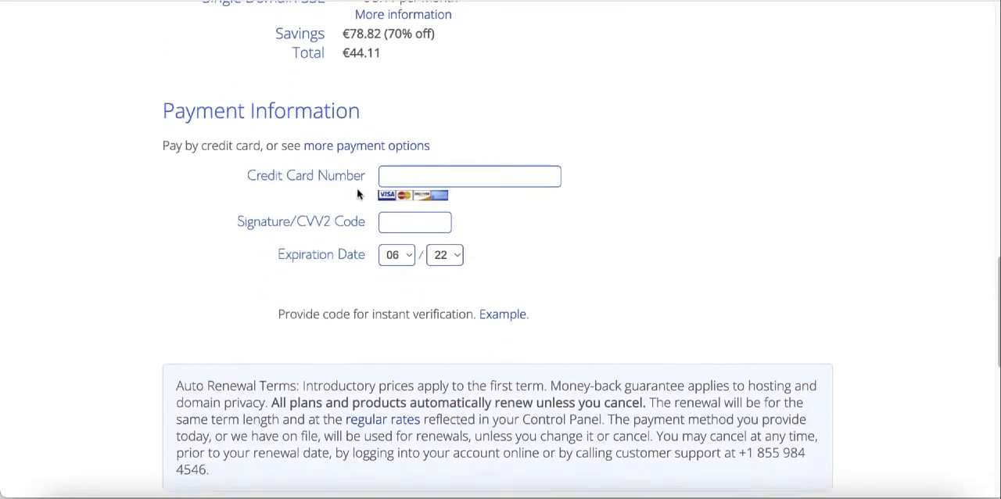
scroll(354, 184, "down", 1)
scroll(383, 195, "down", 1)
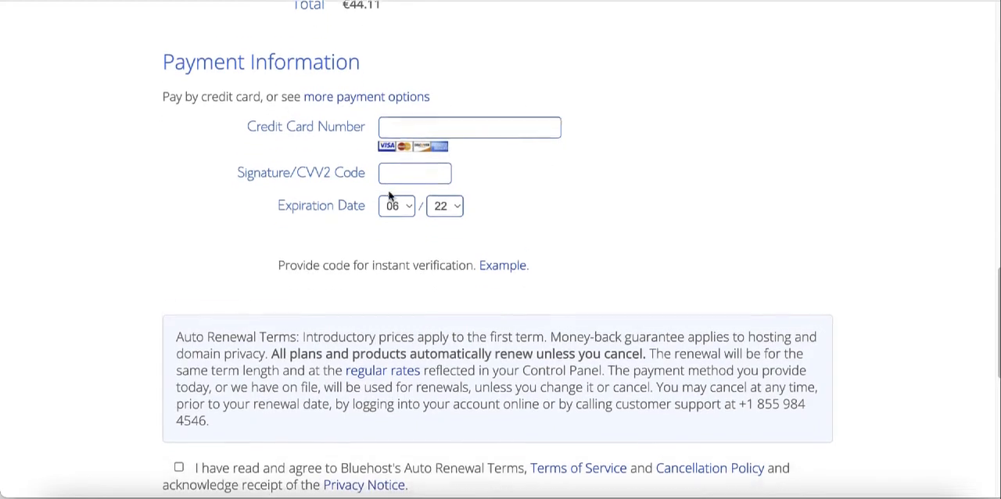
scroll(389, 195, "down", 1)
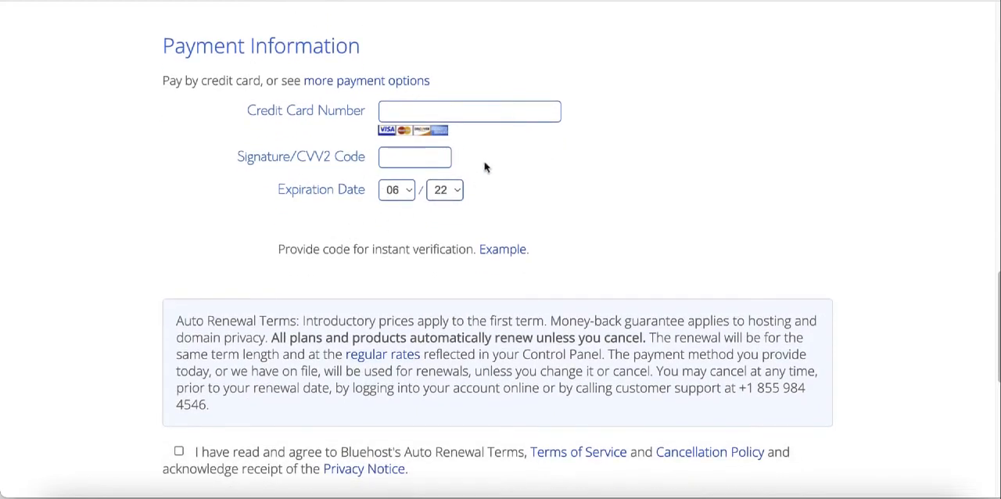
scroll(516, 136, "down", 5)
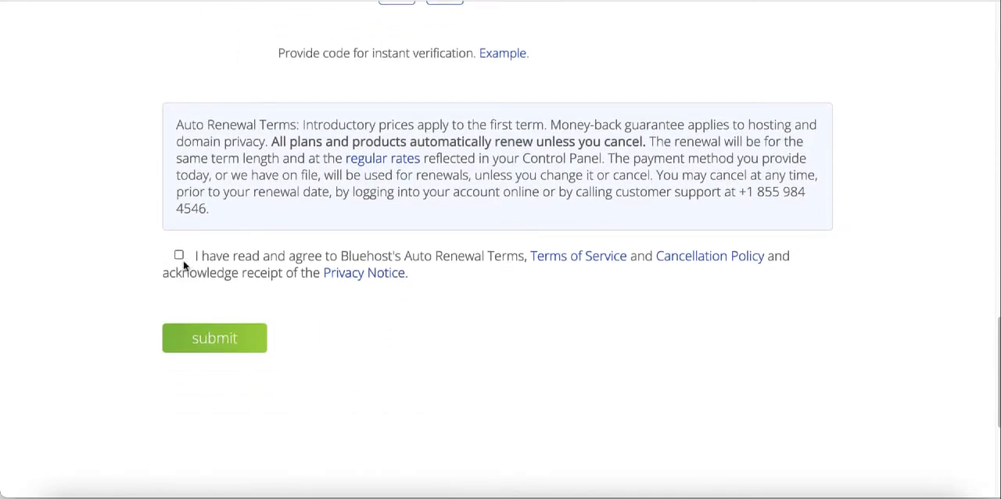
left_click(180, 255)
left_click(204, 351)
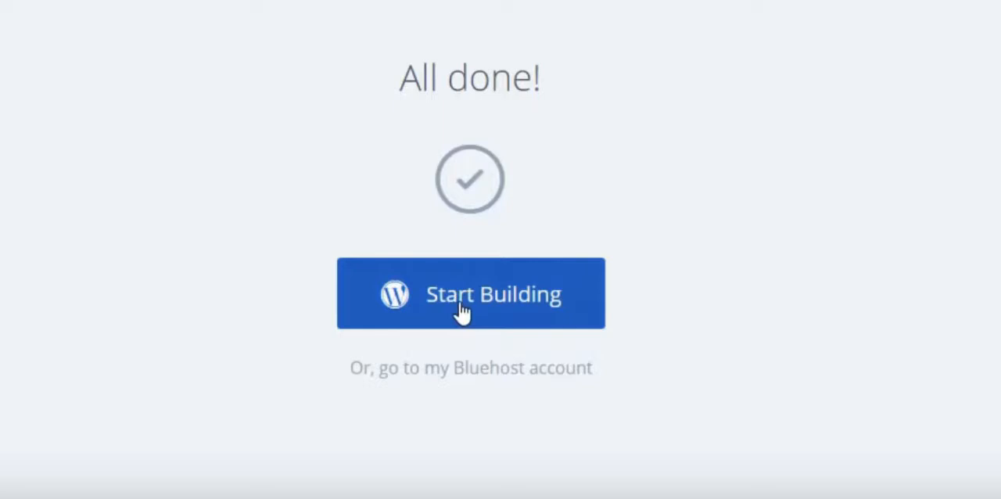
Step: Start building the WordPress site from the completion page and look over its dashboard
left_click(461, 311)
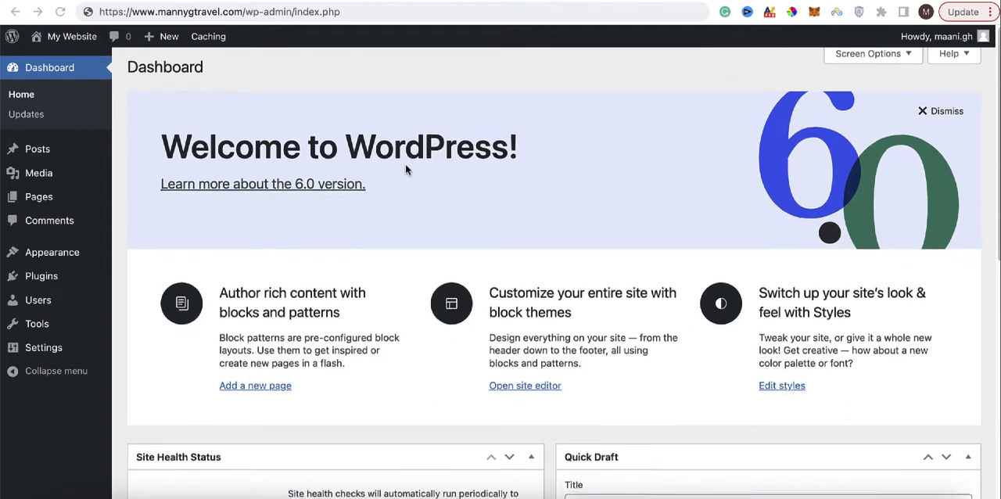
scroll(405, 163, "down", 1)
scroll(405, 170, "down", 2)
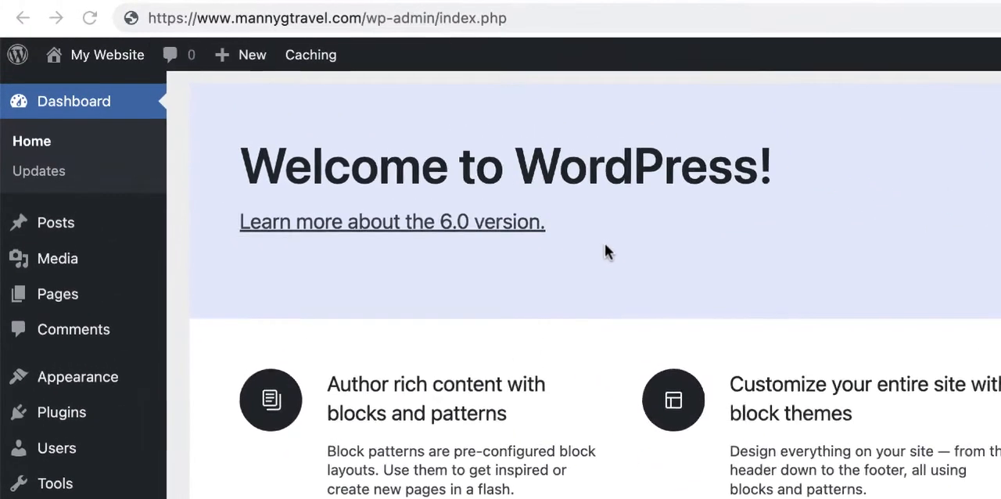
scroll(407, 165, "up", 3)
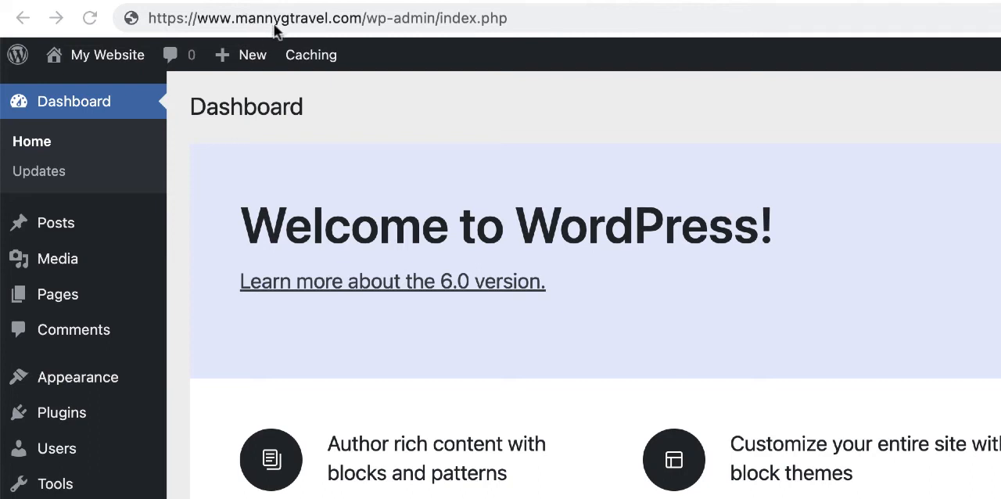
Step: Examine the wp-admin portion of the dashboard's web address and place the cursor at the end of the address
left_click(368, 21)
left_click(367, 22)
left_click(563, 18)
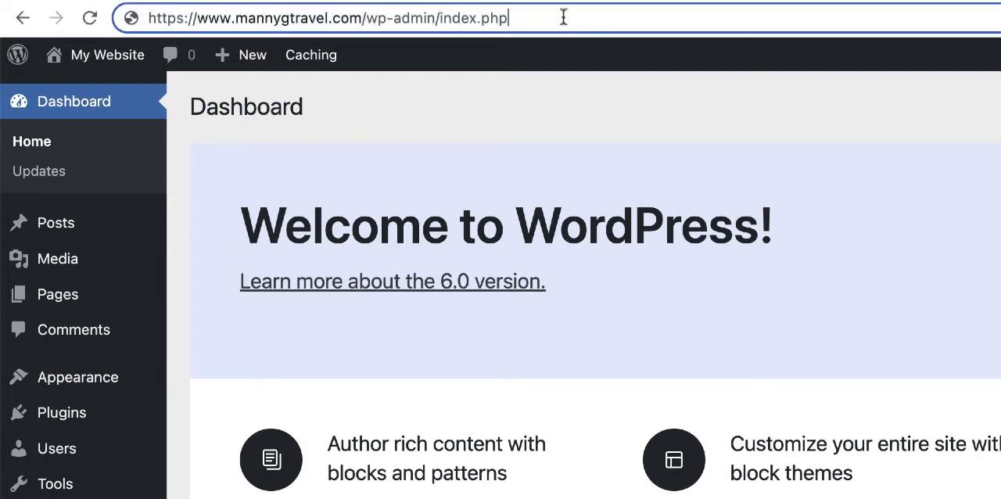
key("BackSpace")
key("BackSpace")
key("BackSpace")
key("BackSpace")
key("BackSpace")
key("BackSpace")
key("BackSpace")
key("BackSpace")
key("BackSpace")
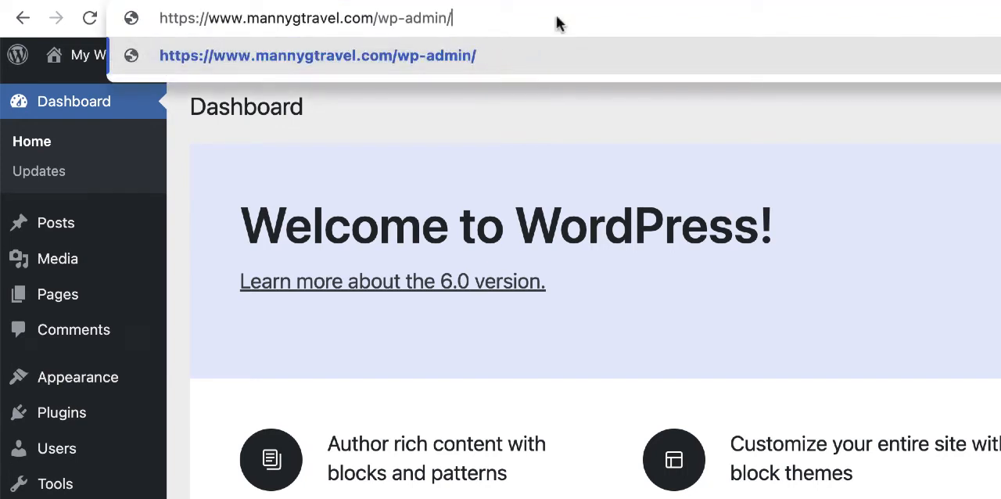
key("BackSpace")
key("BackSpace")
key("BackSpace")
key("BackSpace")
key("BackSpace")
key("BackSpace")
key("BackSpace")
key("BackSpace")
key("BackSpace")
key("BackSpace")
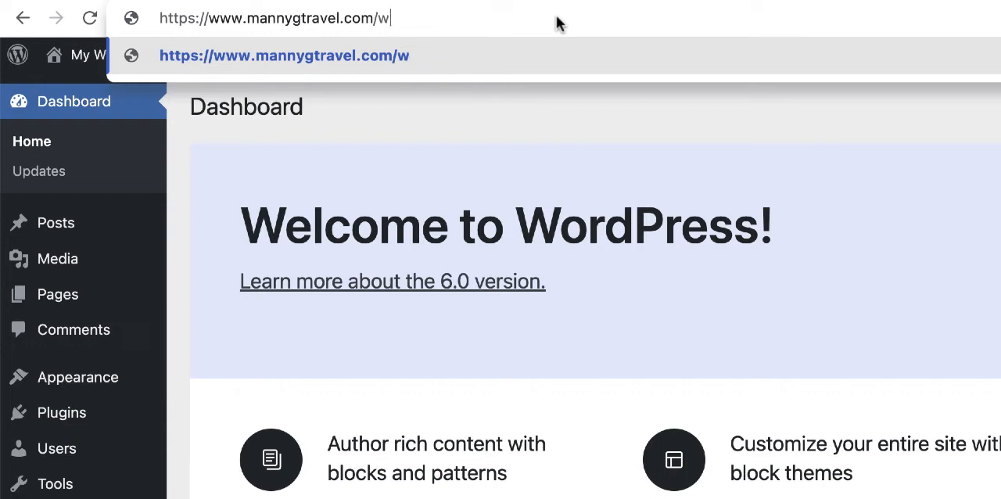
type("/login")
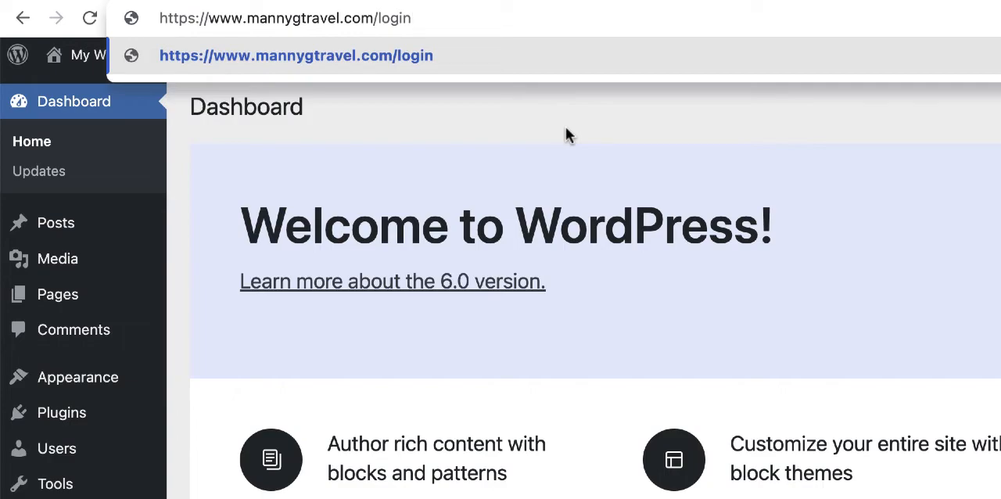
key("Return")
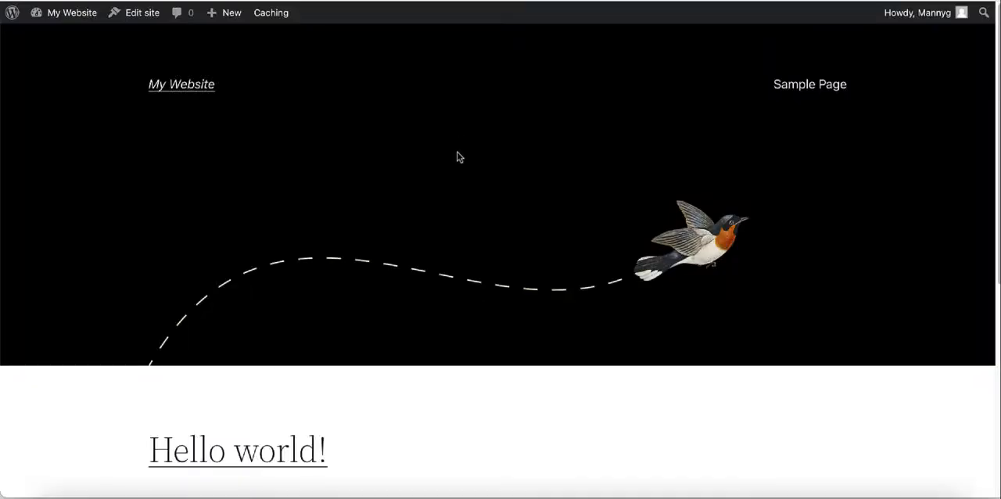
Step: Examine the new site's default front page and compare it with the Nomadic Matt travel blog's home page
scroll(451, 156, "down", 2)
scroll(442, 161, "down", 5)
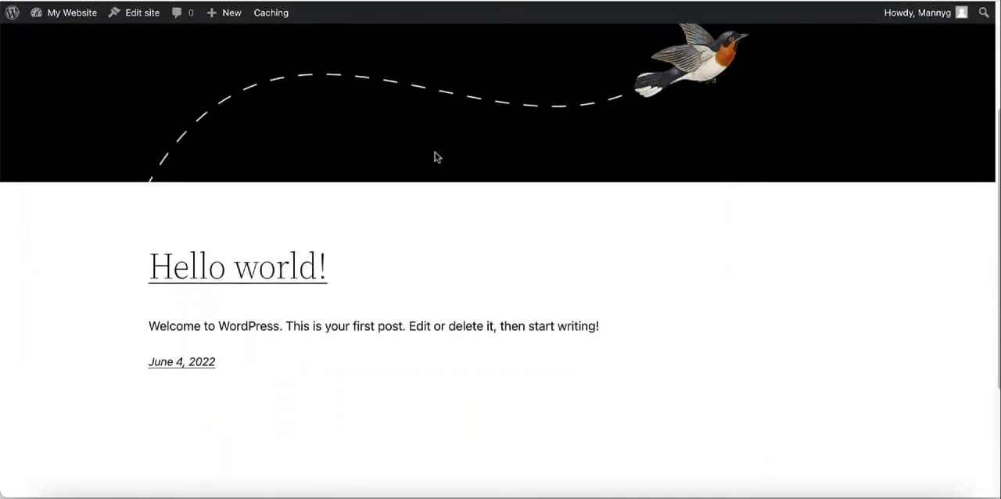
scroll(431, 154, "up", 6)
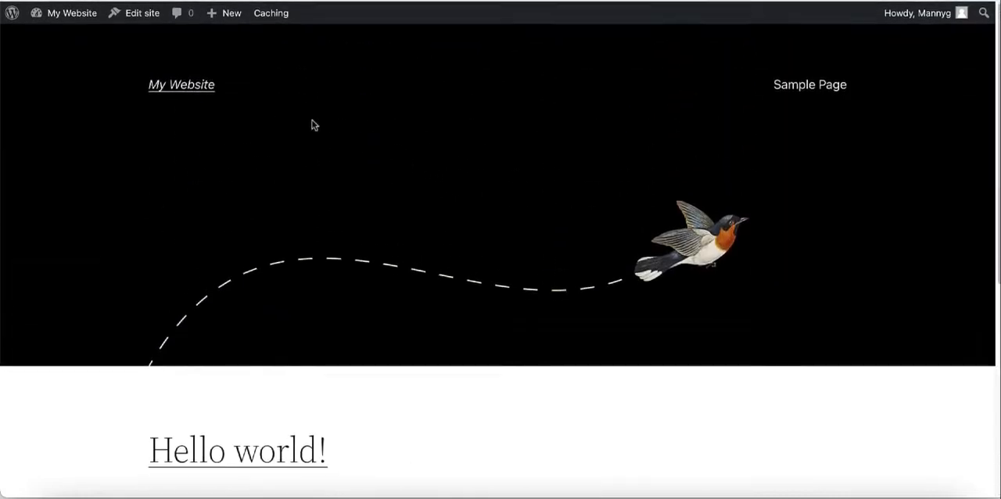
left_click(234, 1)
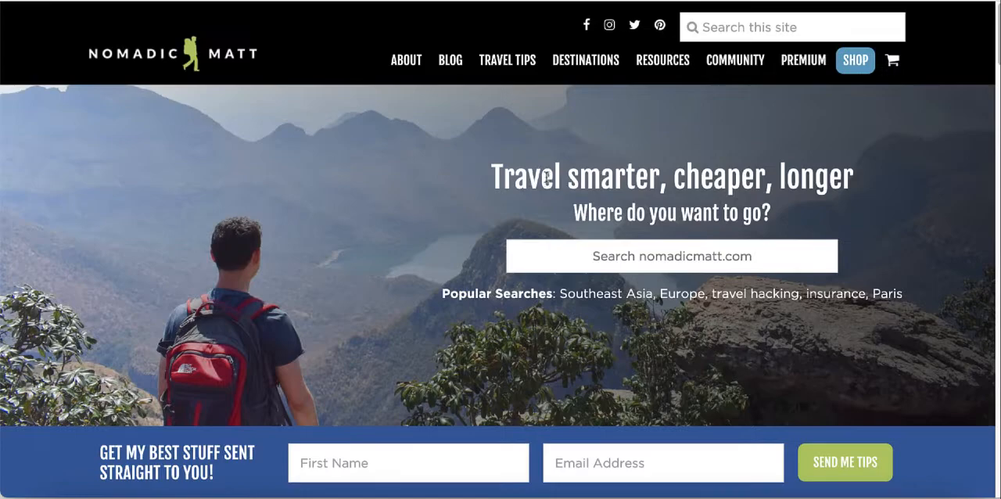
scroll(418, 210, "down", 9)
scroll(417, 209, "down", 18)
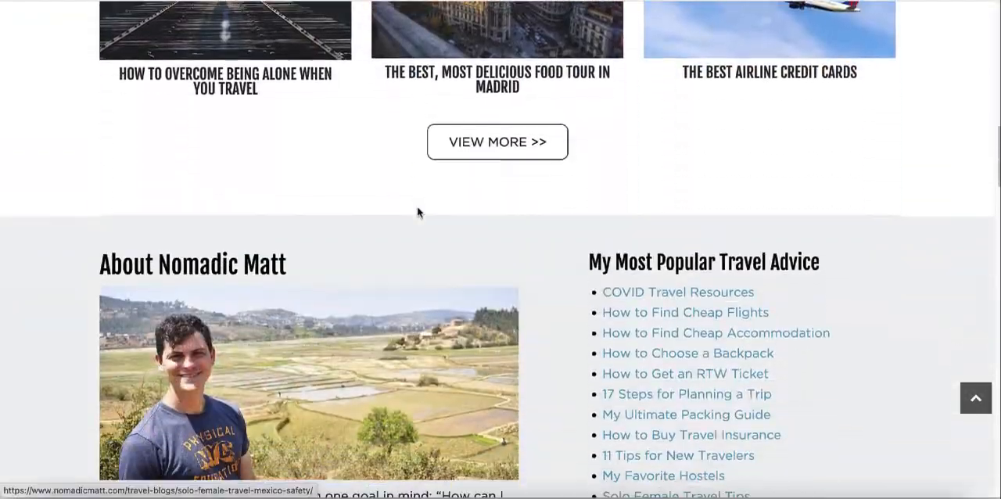
scroll(417, 207, "down", 15)
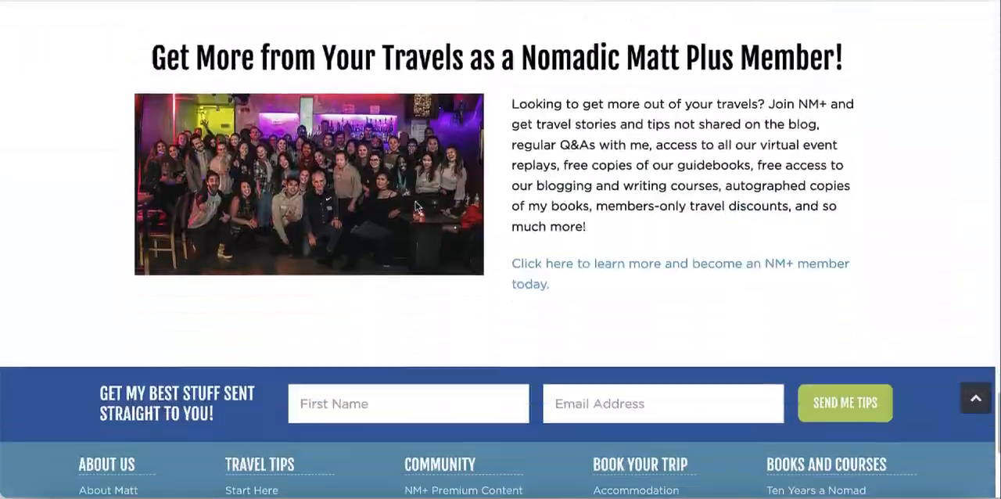
scroll(416, 205, "up", 3)
scroll(415, 206, "up", 20)
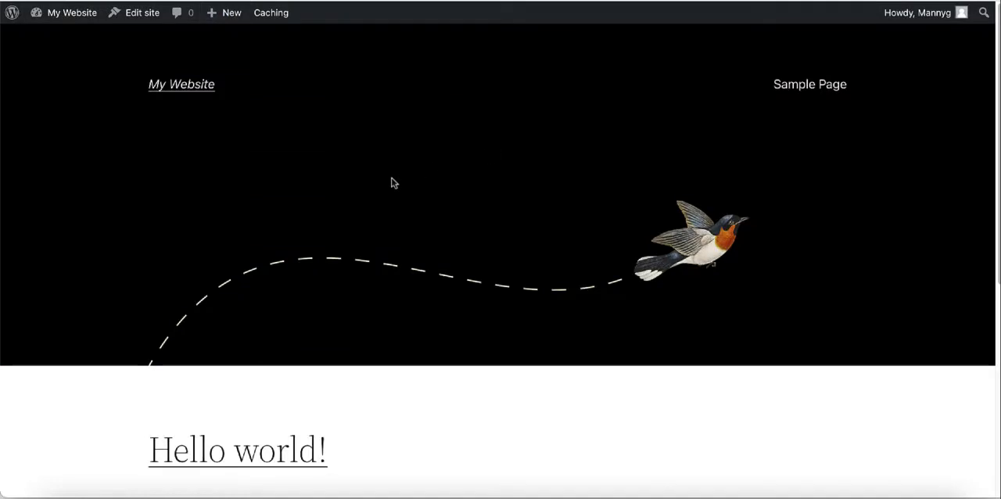
scroll(401, 170, "down", 3)
scroll(406, 175, "down", 2)
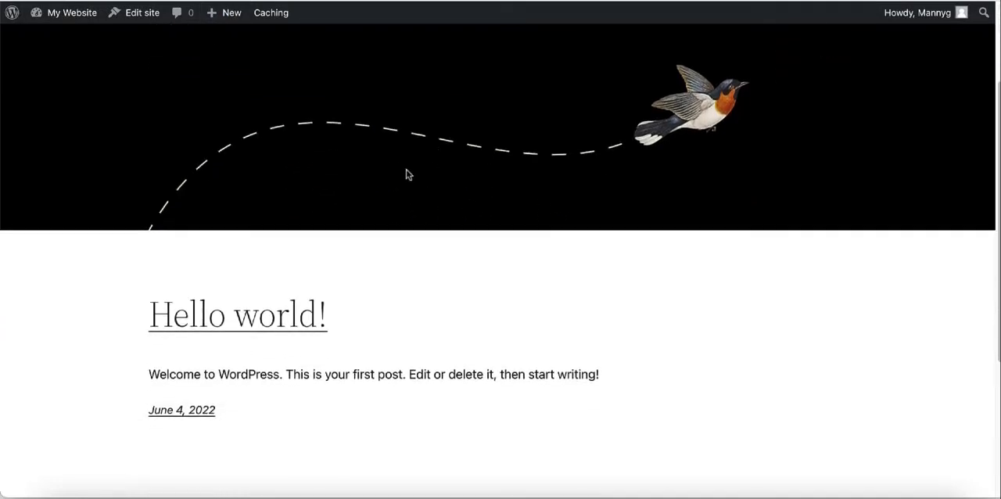
scroll(407, 174, "down", 5)
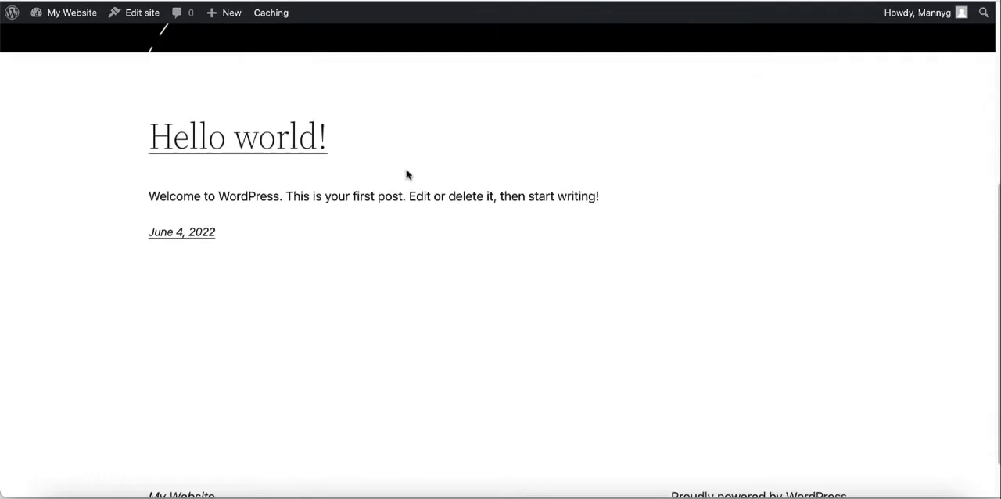
scroll(441, 211, "up", 10)
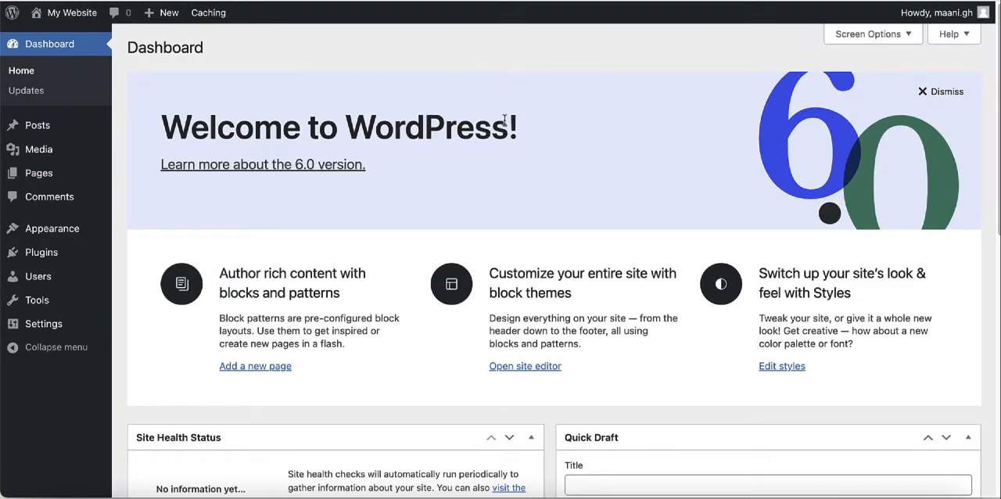
Step: Open the WordPress catalogue for adding new themes and browse through the popular ones
mouse_move(51, 231)
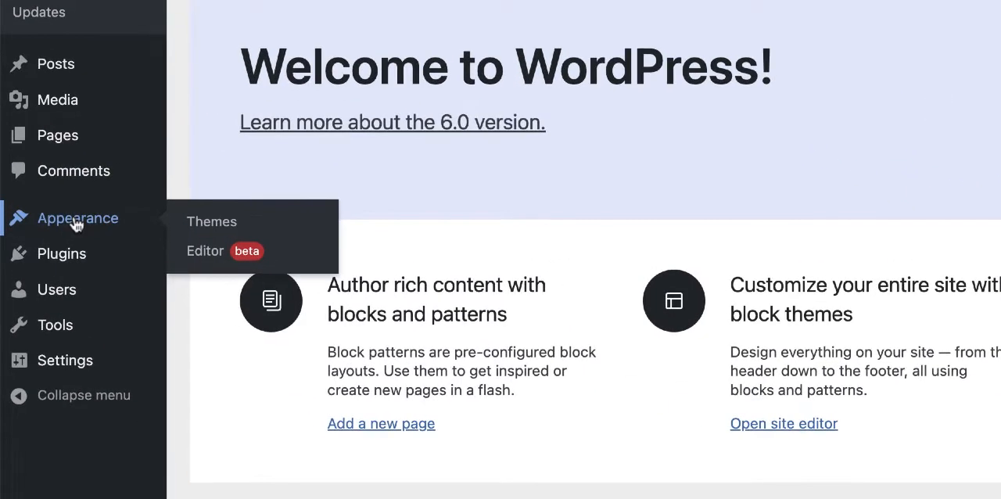
left_click(225, 224)
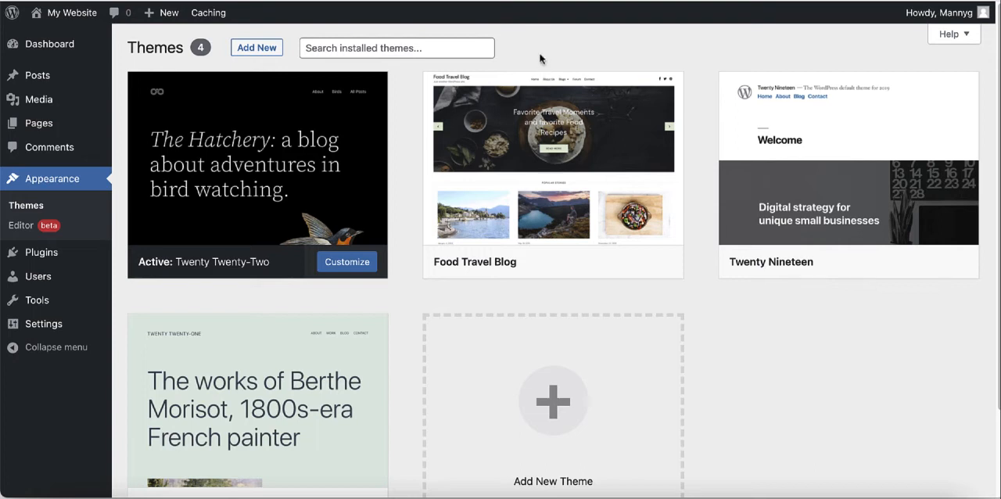
left_click(250, 52)
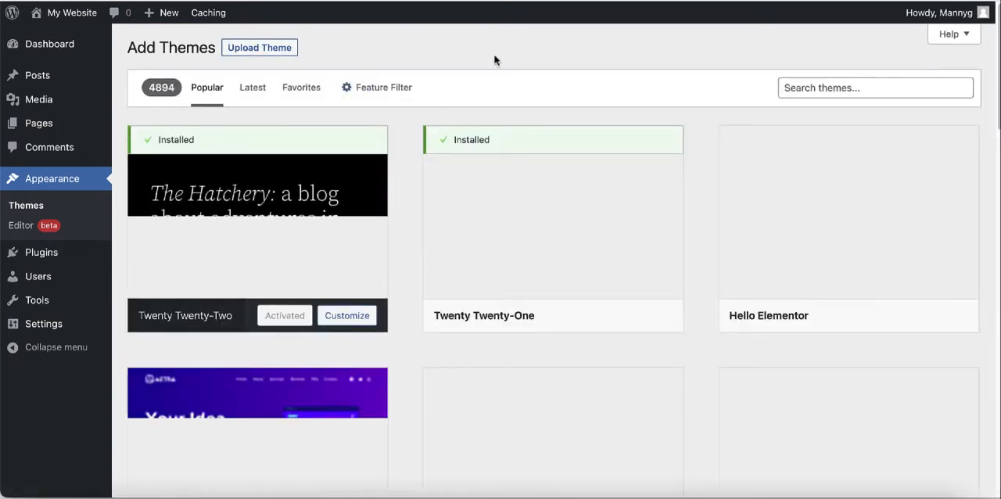
mouse_move(445, 250)
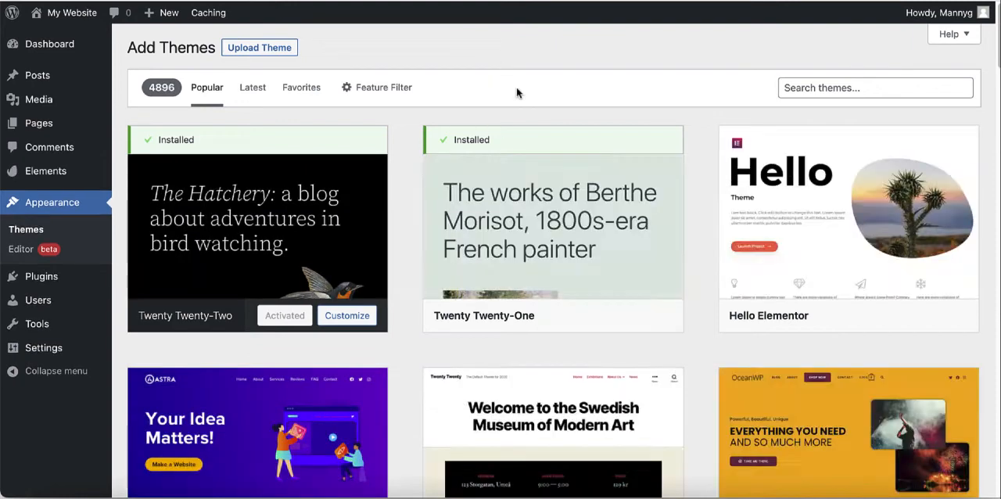
scroll(586, 184, "down", 4)
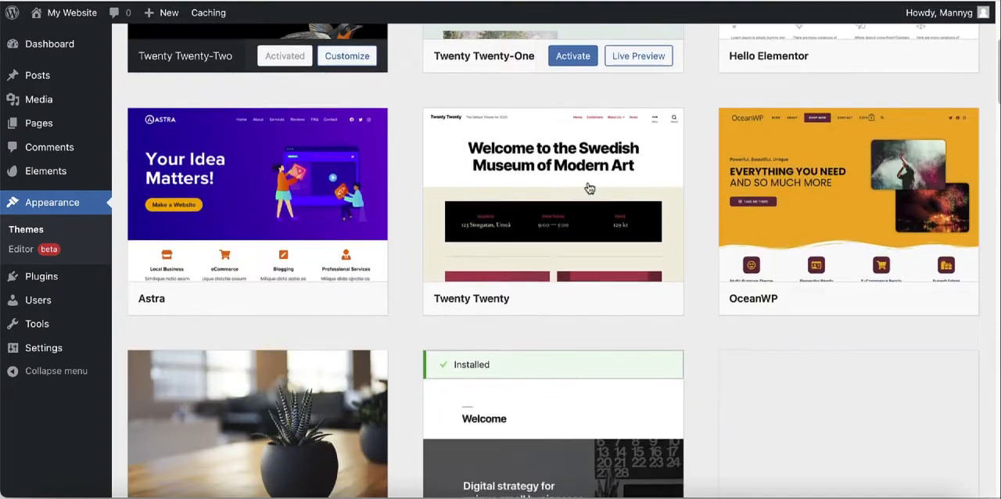
scroll(589, 182, "down", 4)
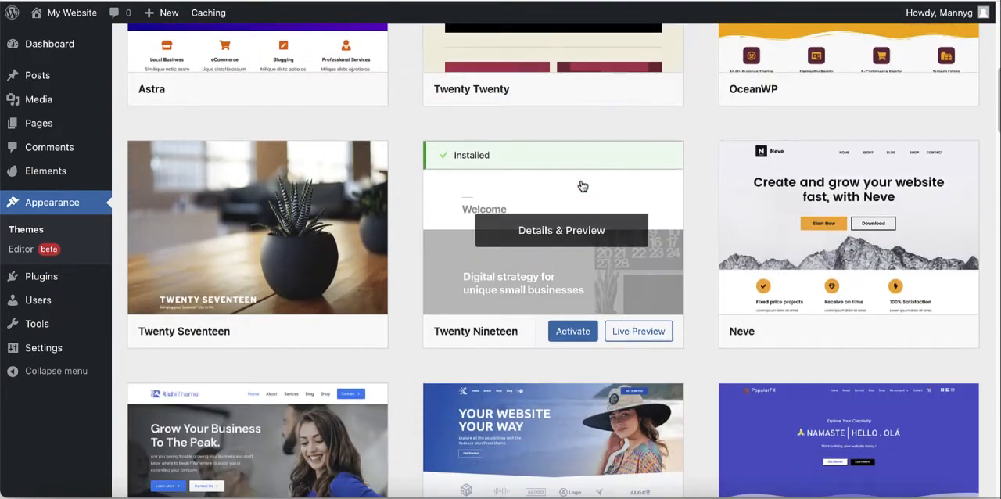
scroll(582, 185, "down", 3)
scroll(580, 185, "down", 6)
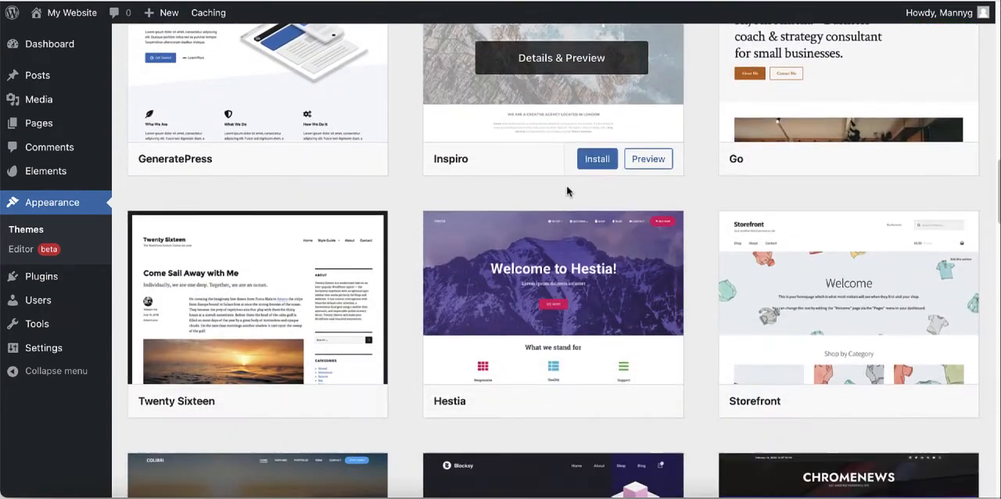
scroll(593, 270, "up", 2)
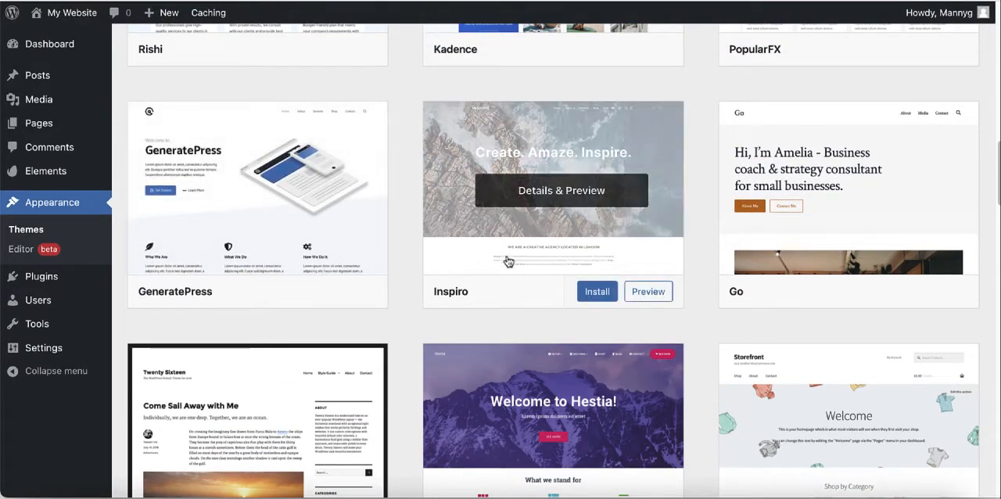
scroll(446, 258, "up", 11)
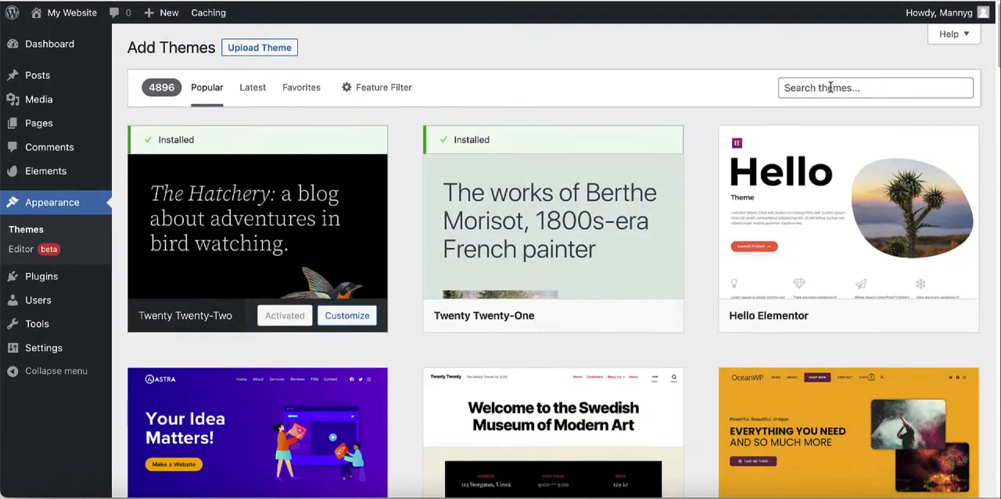
Step: Search the theme catalogue for "travel"
left_click(830, 88)
type("tra")
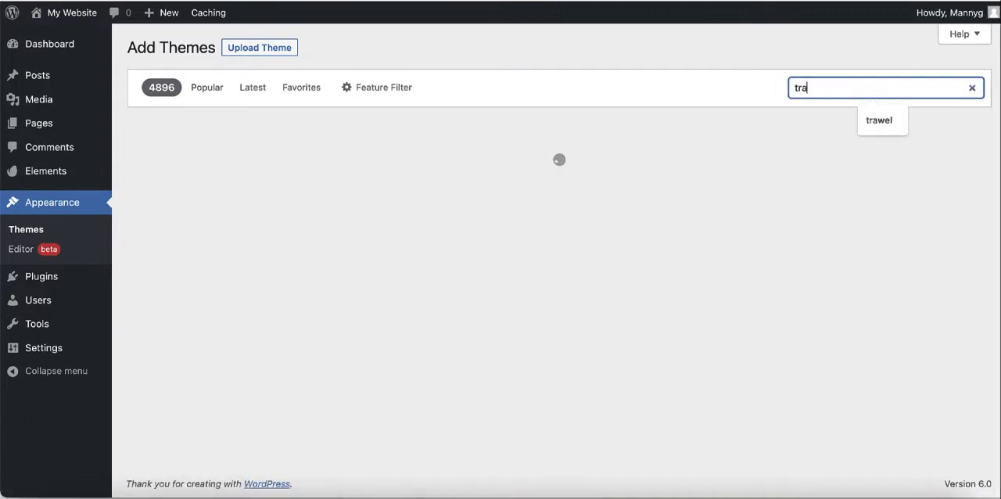
type("vel")
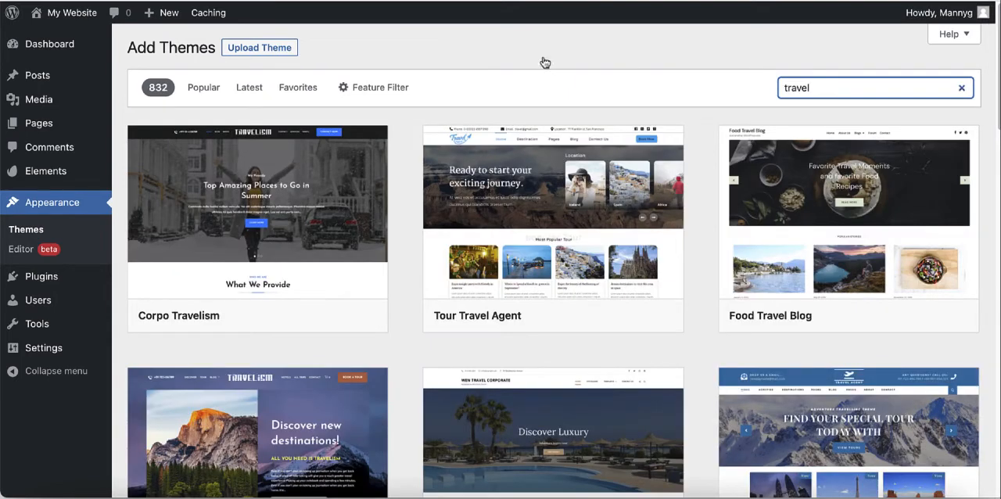
Step: Preview the Food Travel Blog theme, examining its description and demo layout against the Nomadic Matt home page
mouse_move(842, 246)
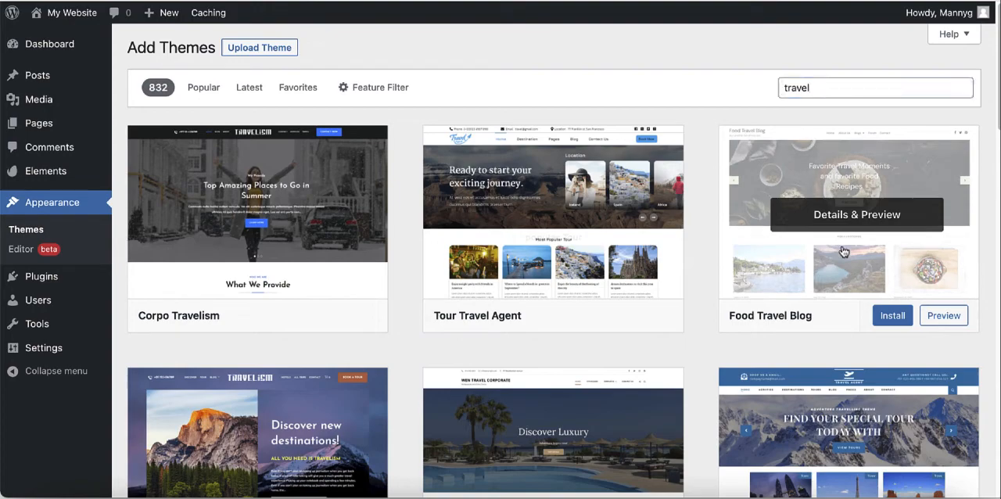
left_click(807, 286)
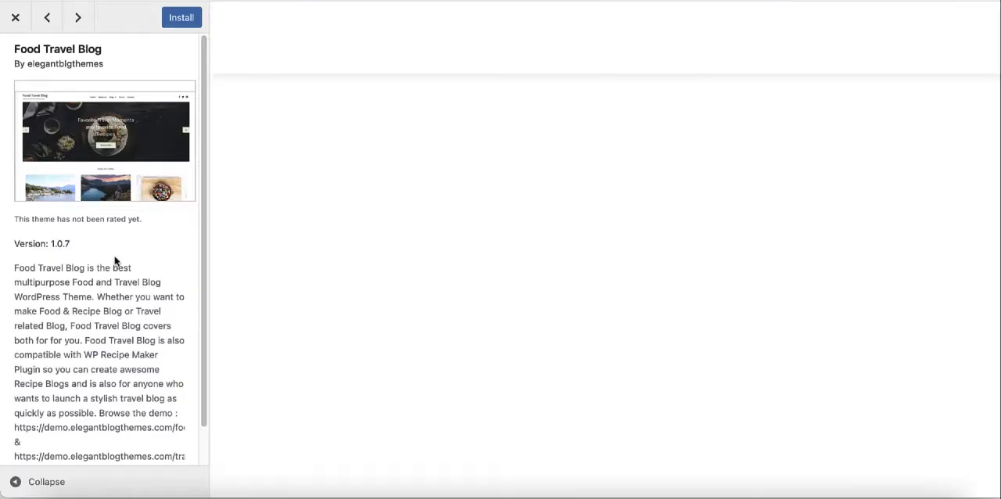
scroll(118, 261, "down", 1)
scroll(558, 266, "down", 4)
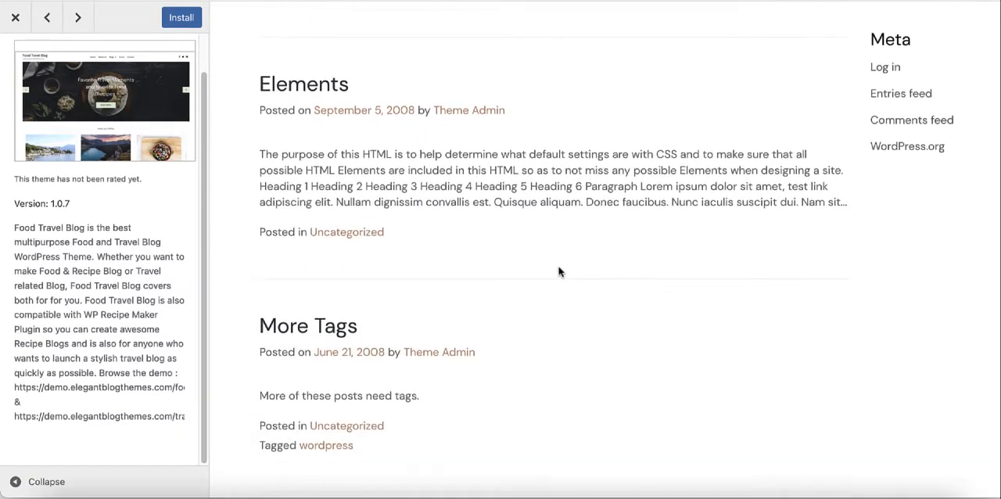
scroll(558, 271, "down", 12)
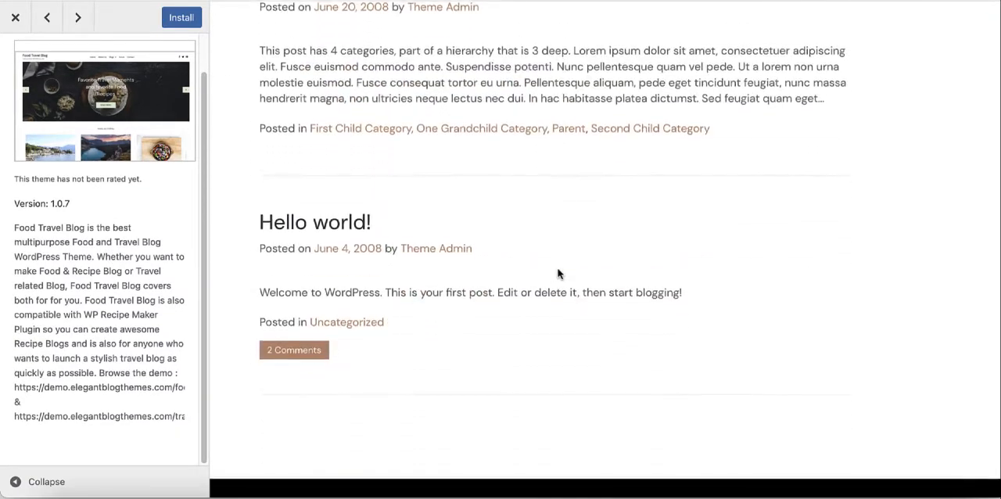
scroll(558, 274, "down", 2)
scroll(559, 274, "up", 10)
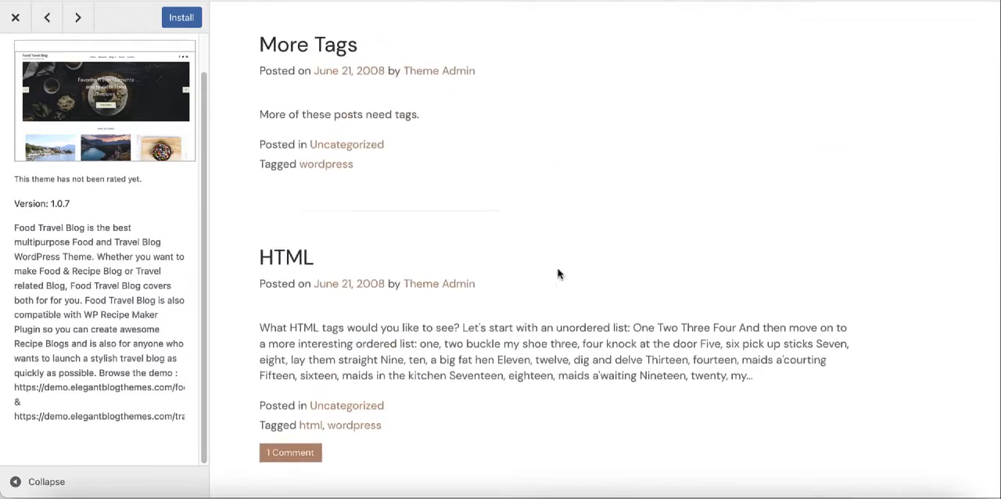
scroll(559, 274, "up", 8)
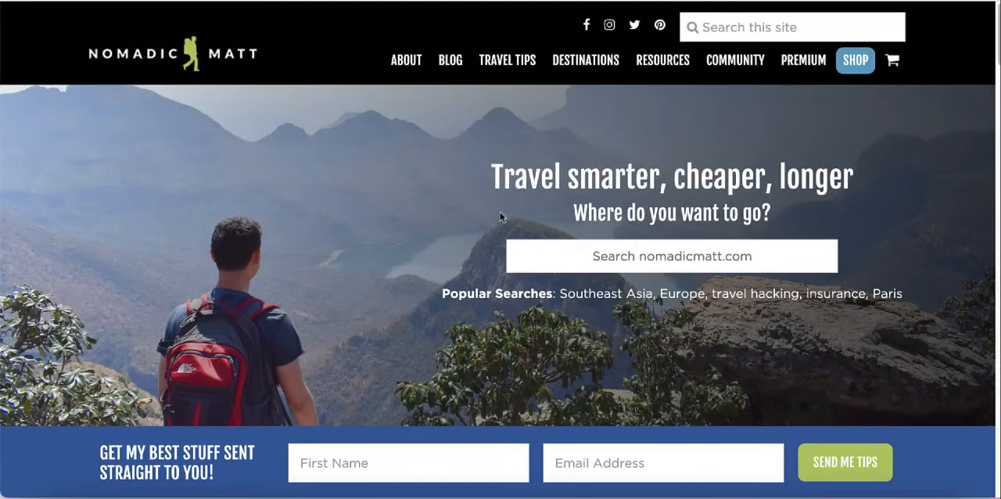
scroll(499, 215, "down", 3)
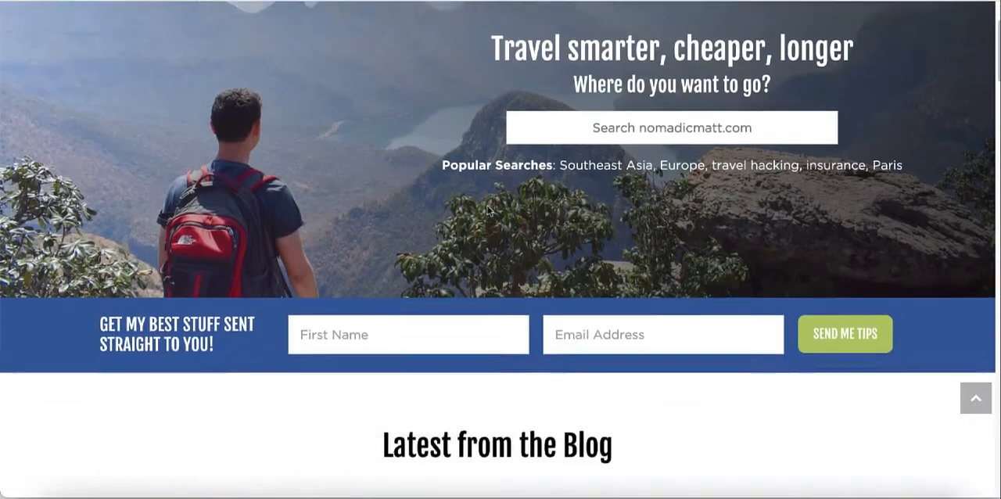
scroll(486, 211, "down", 8)
scroll(489, 226, "up", 6)
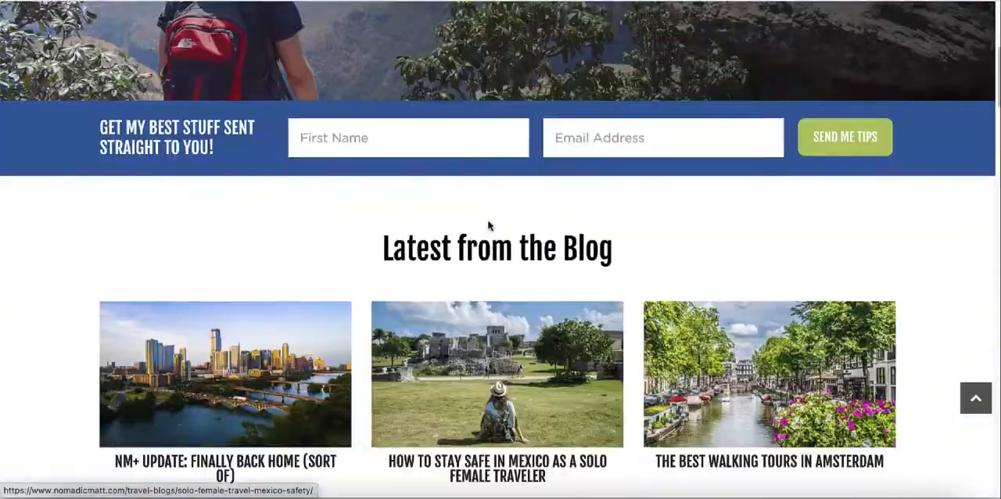
scroll(487, 221, "up", 5)
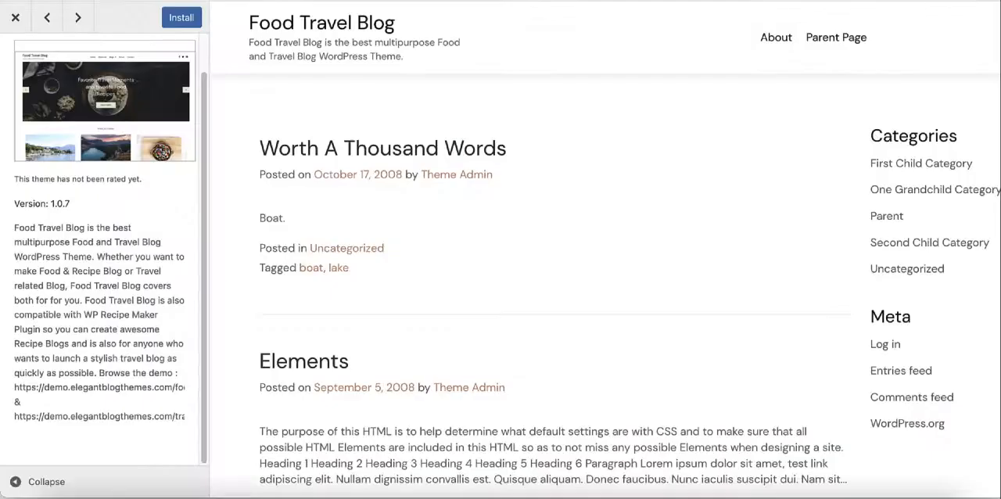
Step: Install the Food Travel Blog theme and activate it on the site
left_click(175, 19)
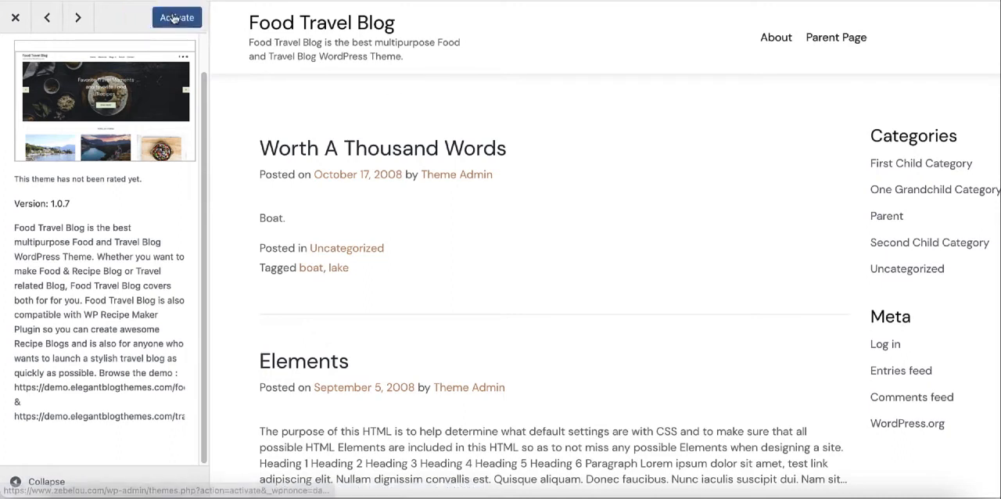
left_click(174, 19)
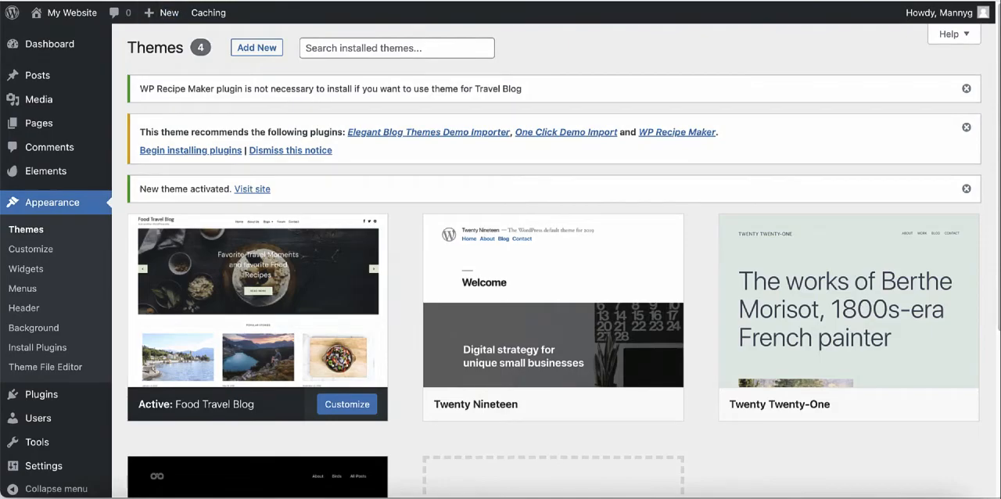
Step: View the live site with the Food Travel Blog theme and compare its layout with the Nomadic Matt home page
left_click(194, 0)
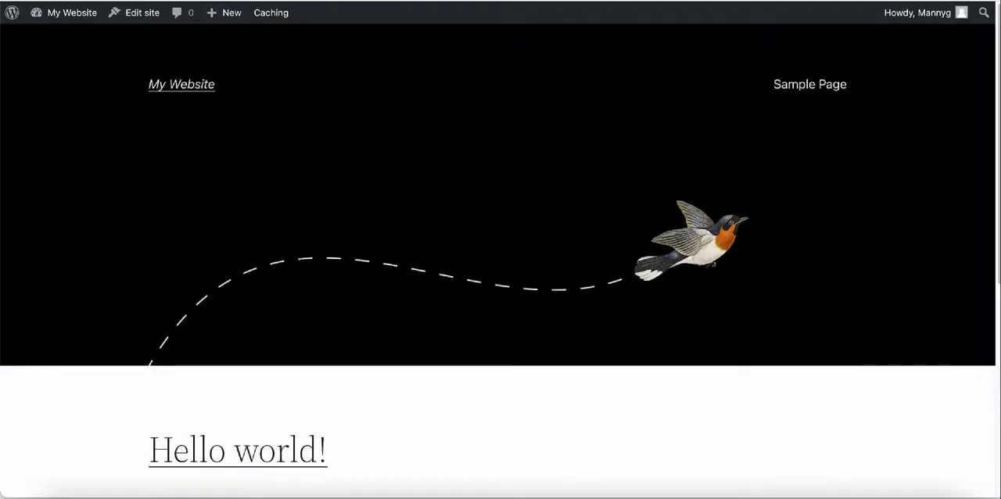
scroll(501, 258, "down", 5)
scroll(501, 258, "up", 5)
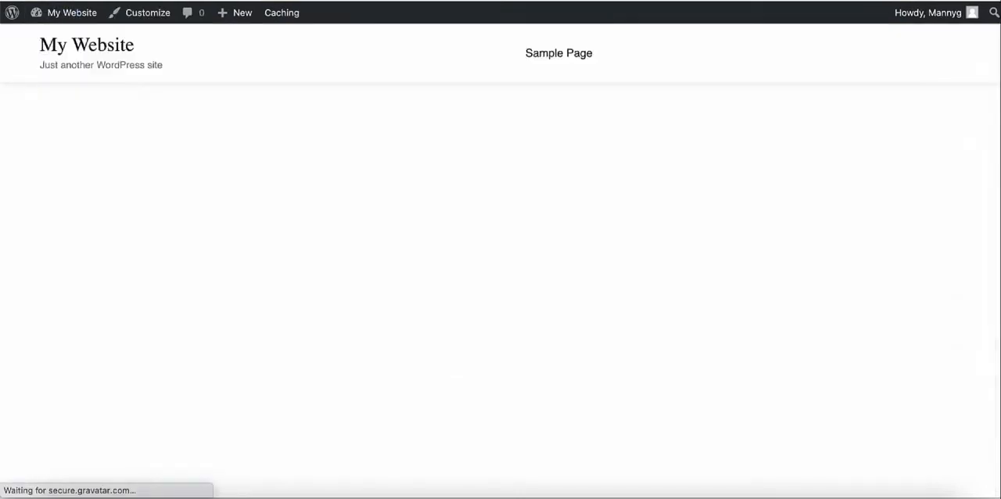
scroll(501, 261, "down", 5)
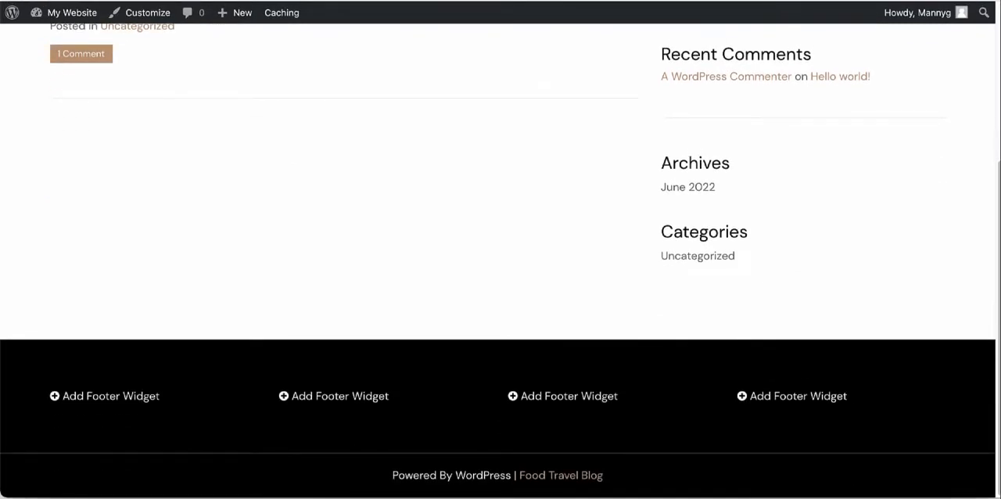
scroll(500, 262, "up", 5)
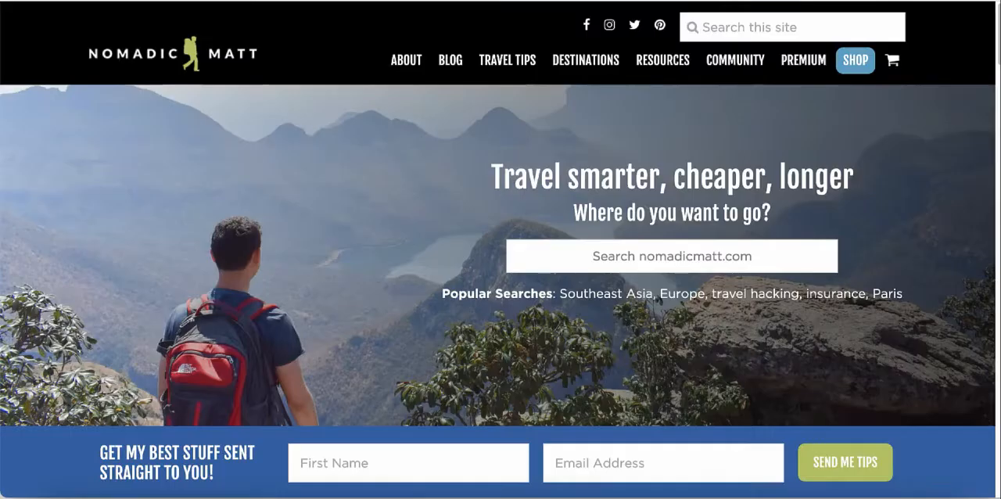
scroll(501, 250, "down", 6)
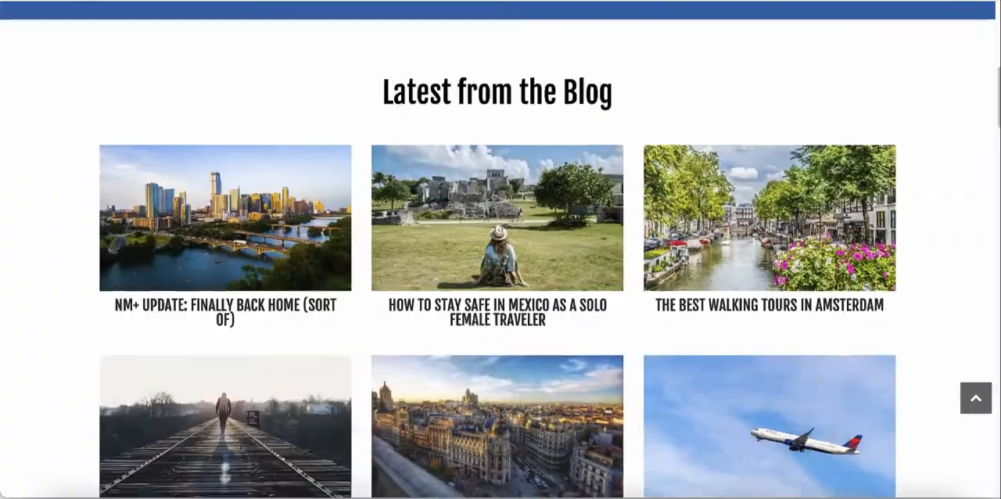
scroll(500, 250, "down", 15)
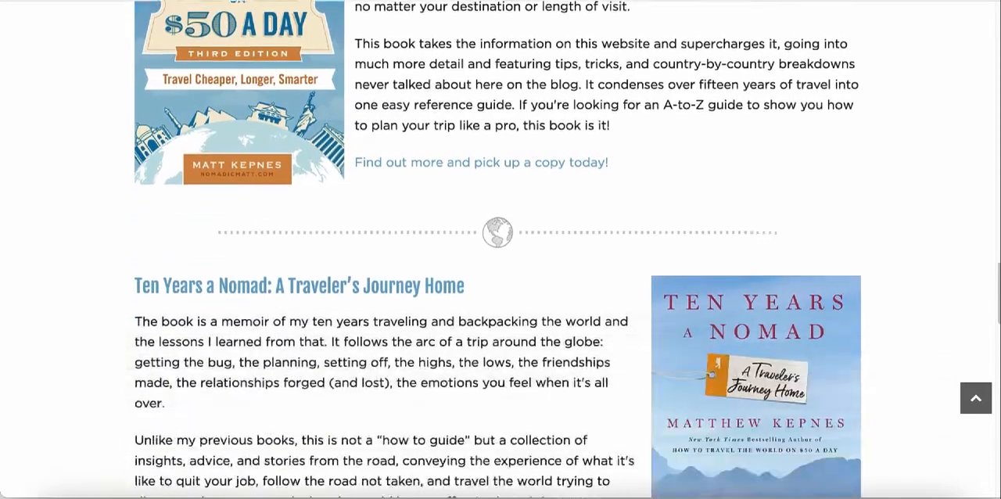
scroll(500, 249, "up", 15)
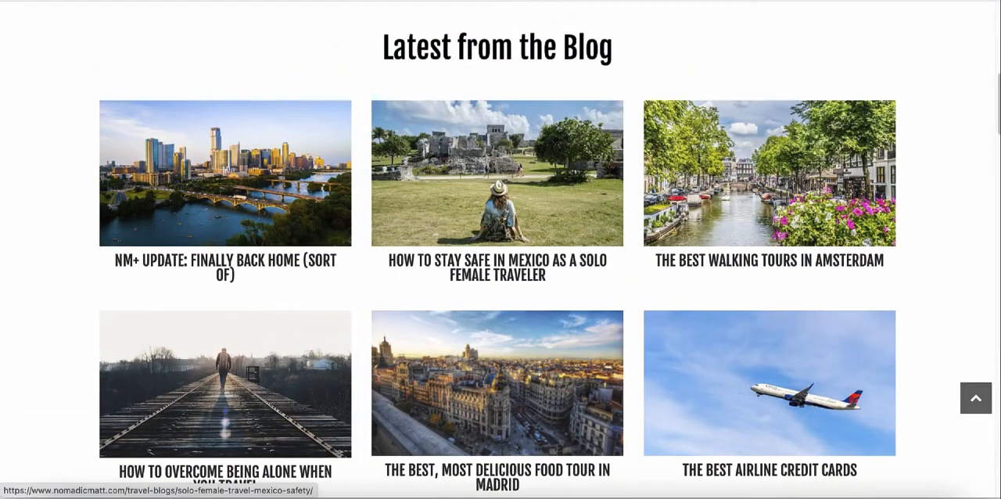
scroll(501, 249, "up", 6)
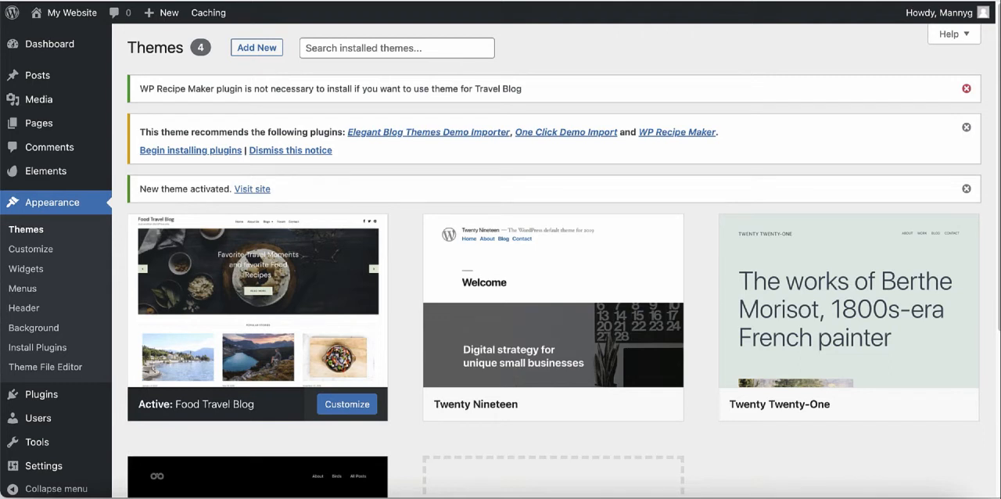
Step: Dismiss the WP Recipe Maker notice and search the catalogue of new plugins for "elementor"
left_click(966, 88)
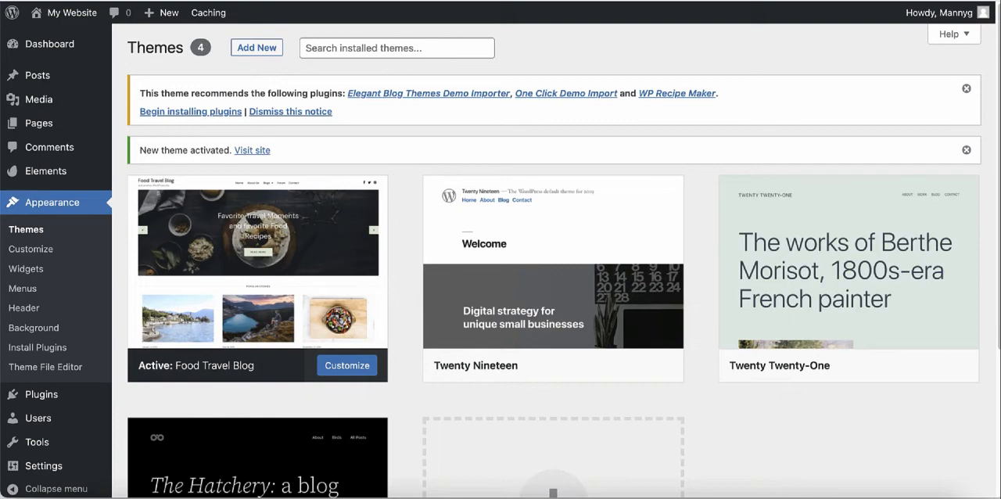
scroll(47, 156, "down", 2)
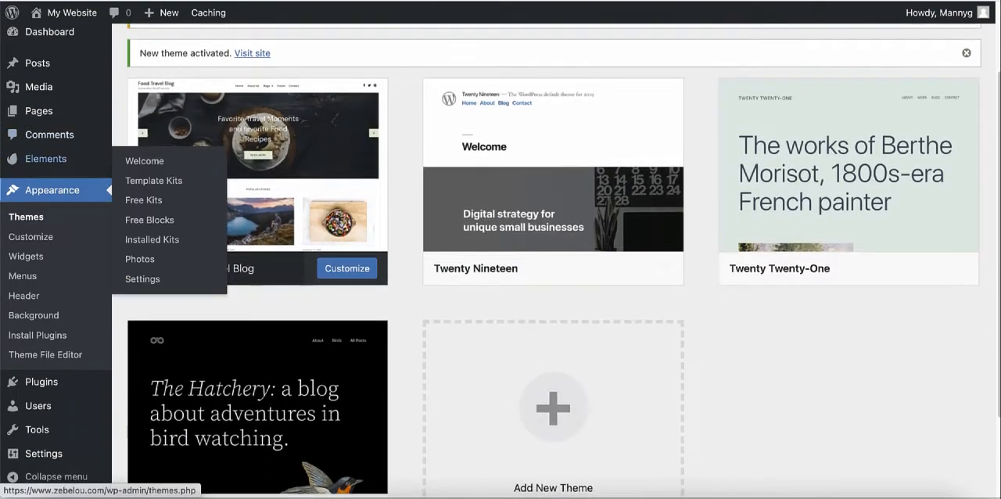
mouse_move(41, 382)
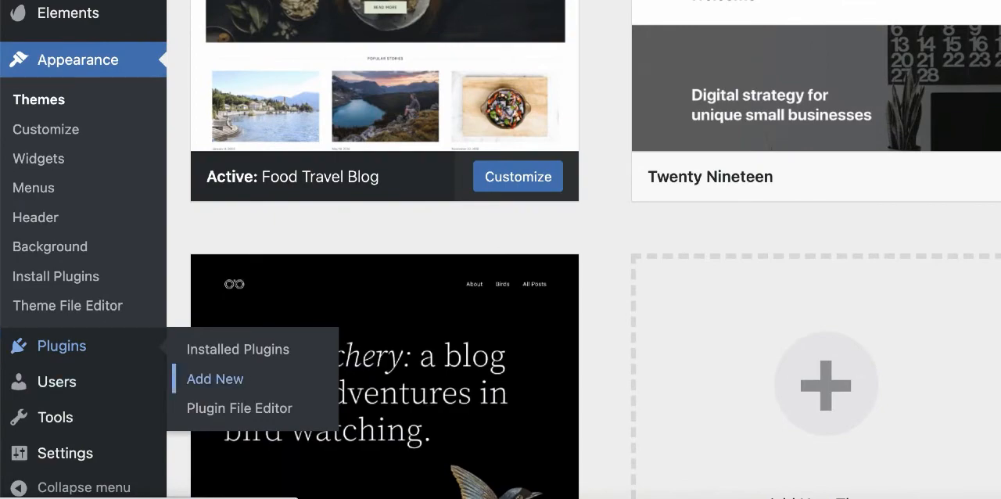
left_click(215, 378)
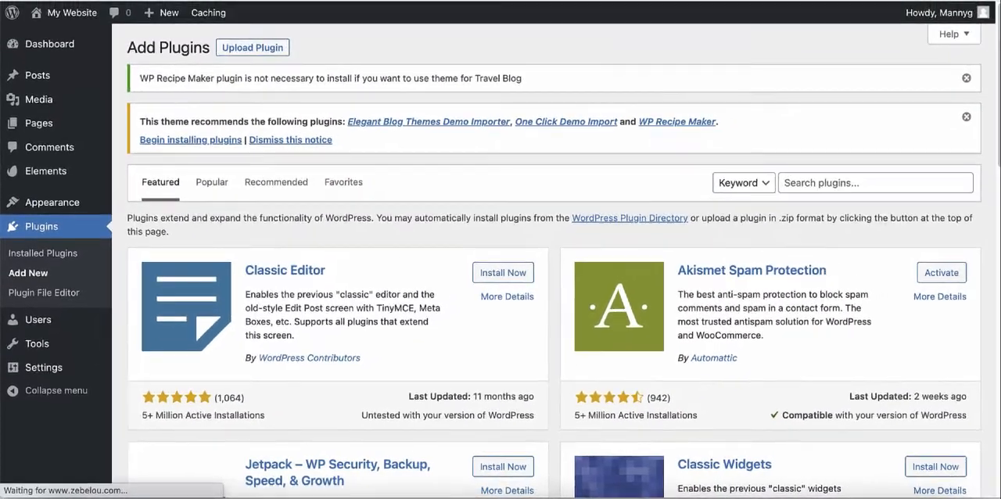
left_click(875, 183)
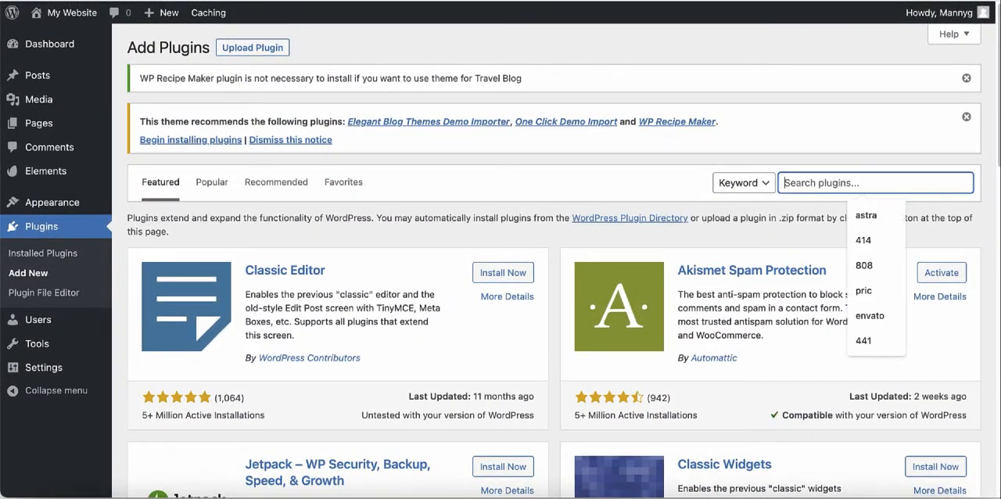
type("ele")
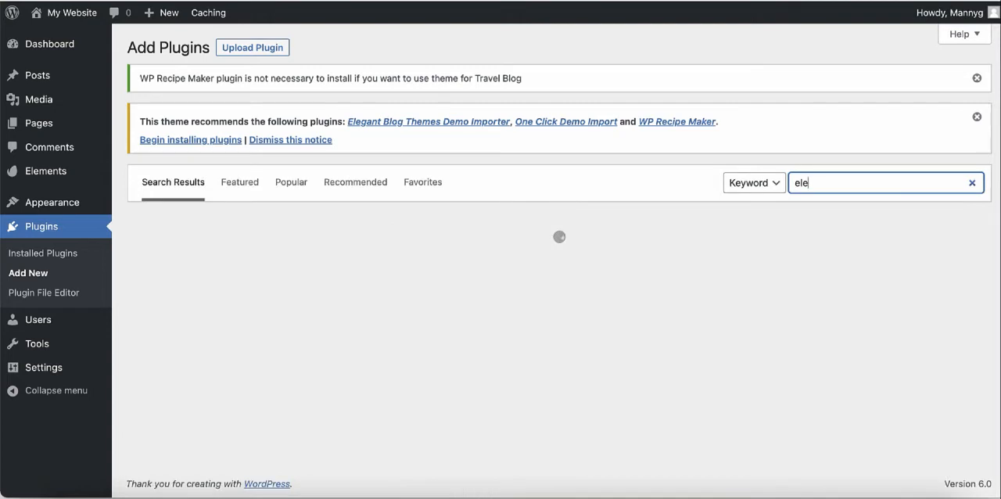
type("mentor")
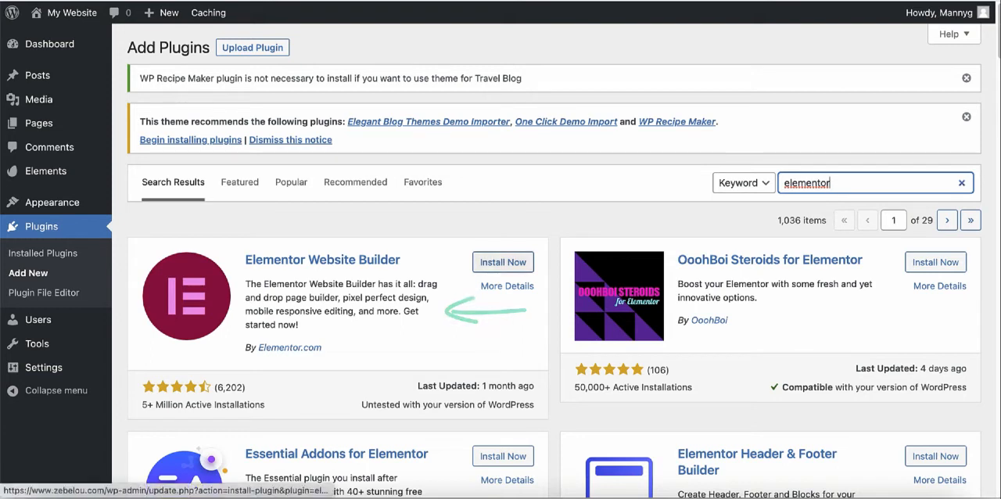
Step: Install the Elementor Website Builder plugin and activate it
left_click(503, 262)
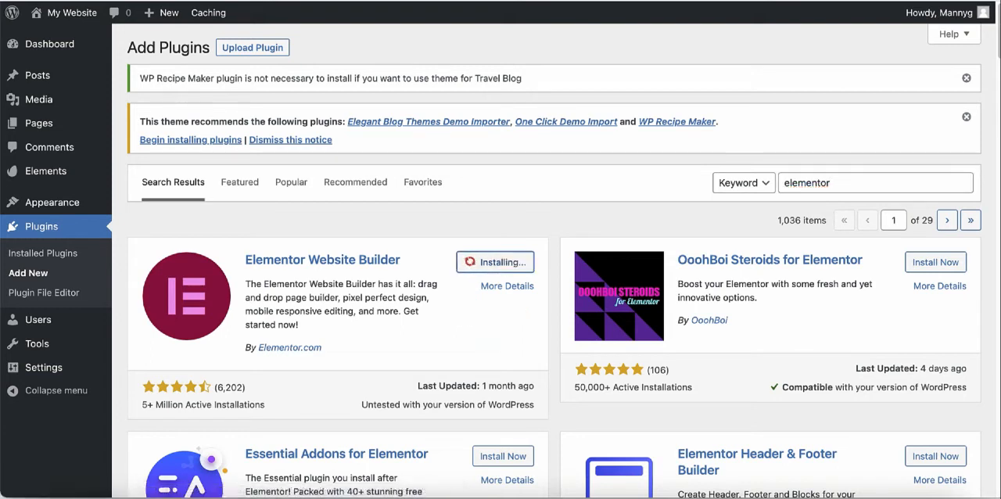
scroll(554, 260, "down", 1)
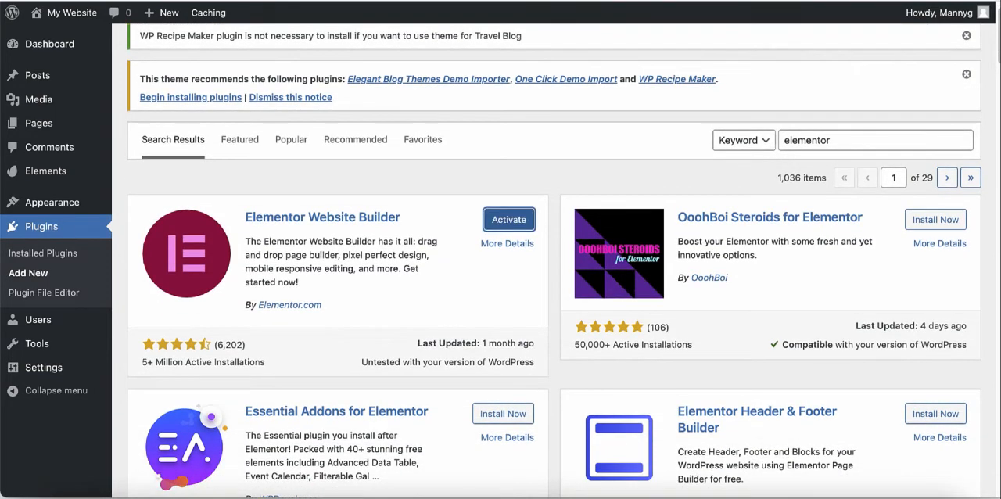
left_click(508, 220)
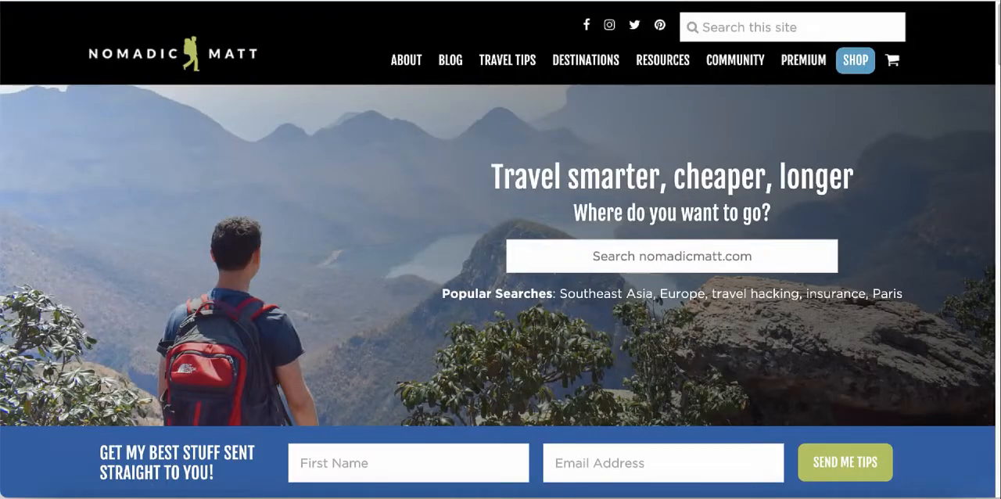
Step: Compare the live site with the Nomadic Matt home page, examining its latest blog posts and navigation menu
scroll(498, 250, "down", 3)
scroll(498, 249, "down", 5)
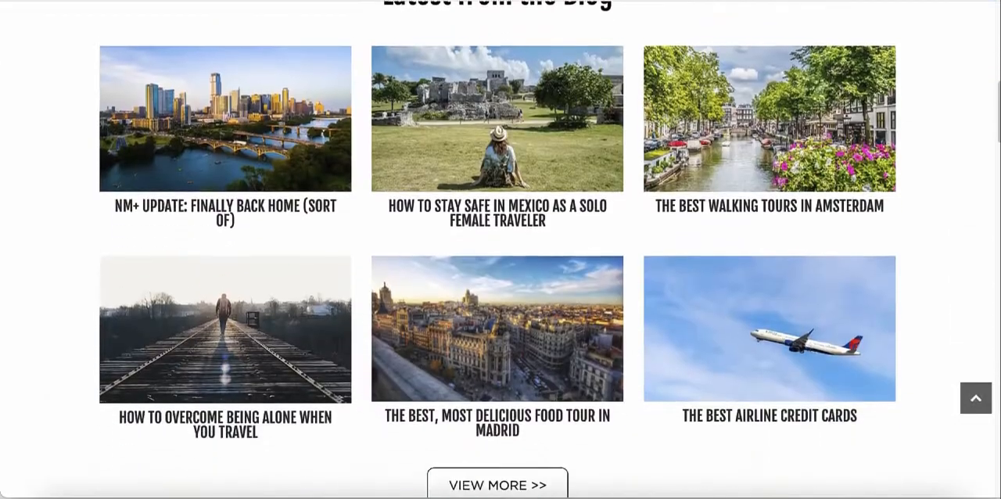
scroll(498, 250, "up", 8)
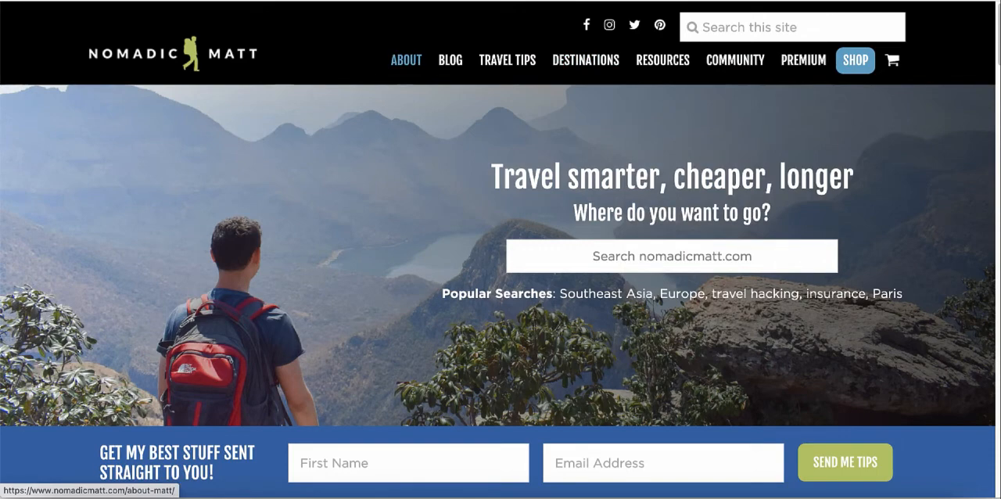
mouse_move(450, 61)
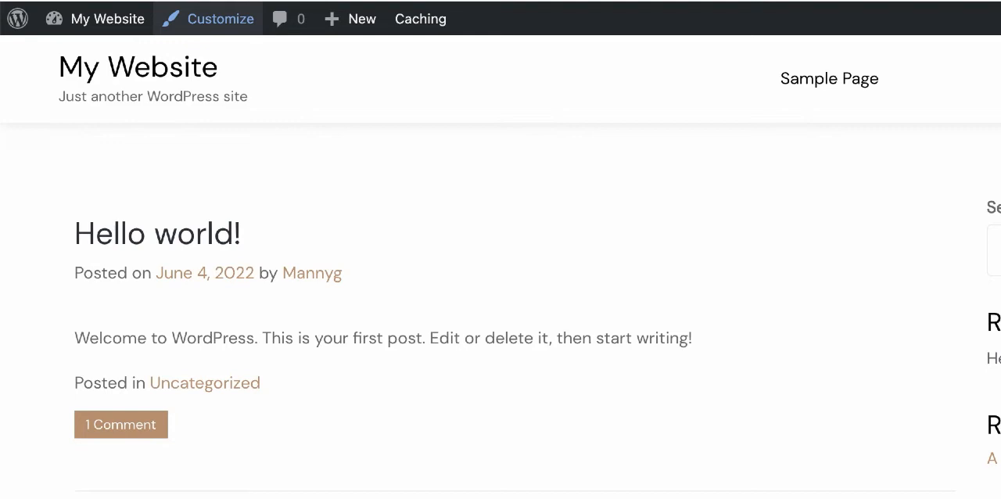
Step: Open the site customizer and create a new menu named "Menu 1" assigned to the Primary location
left_click(220, 19)
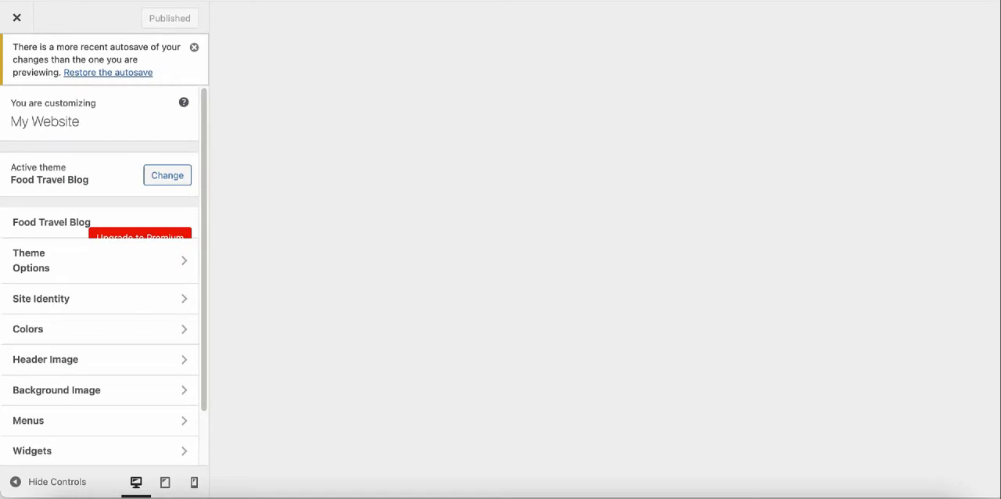
scroll(100, 235, "down", 2)
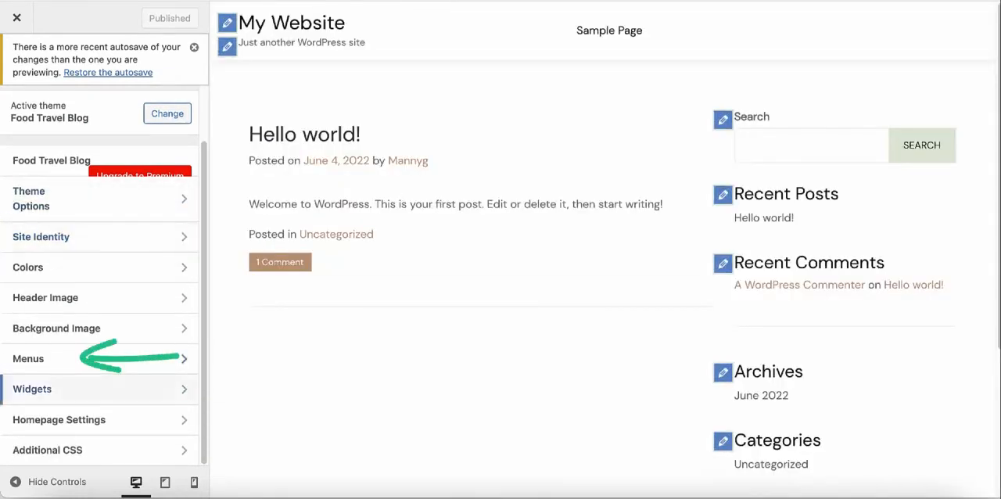
left_click(47, 358)
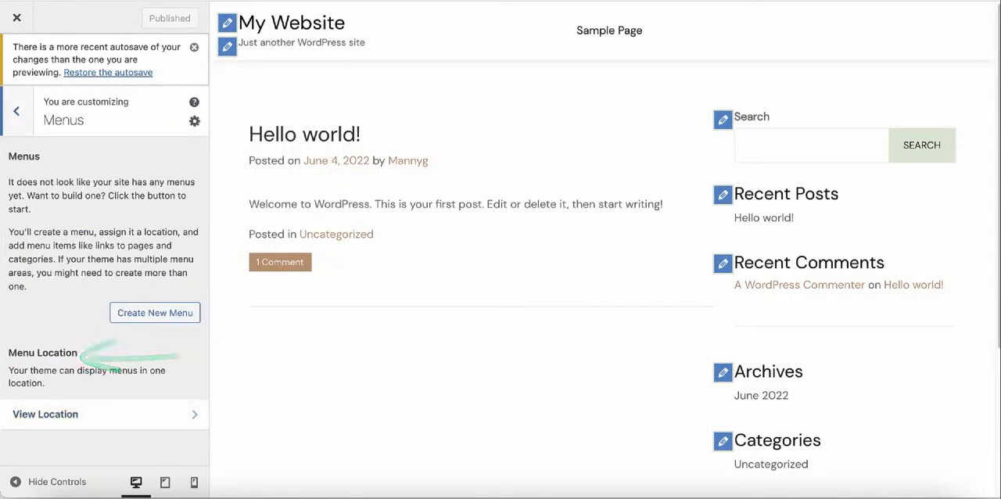
left_click(155, 312)
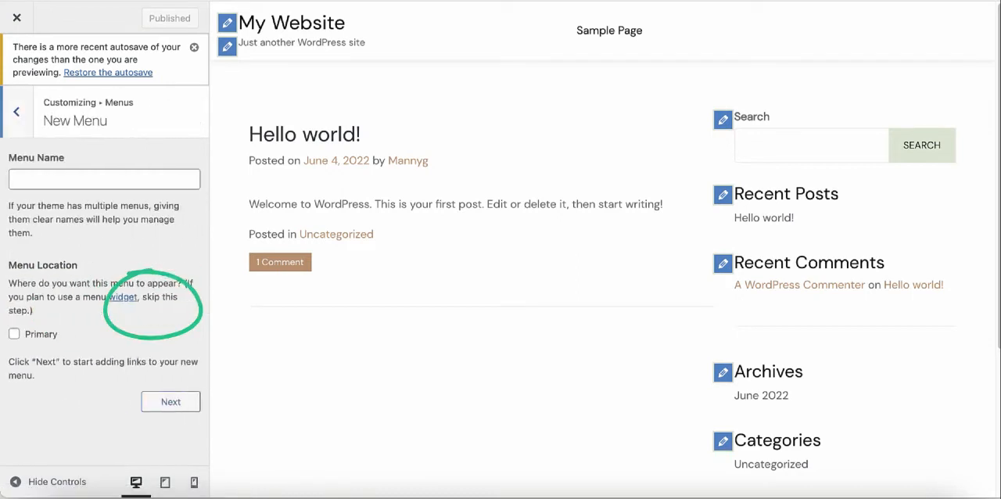
left_click(104, 180)
type("Menu")
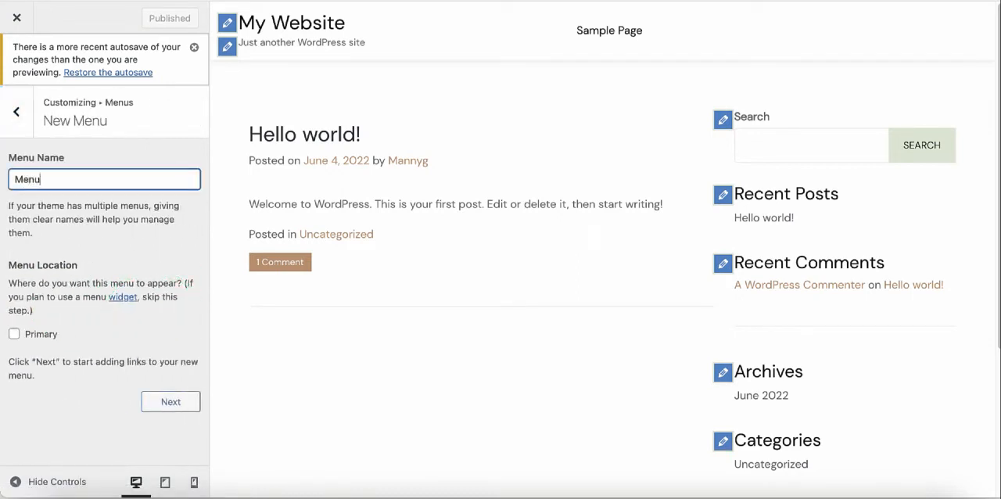
type(" 1")
left_click(14, 334)
left_click(171, 401)
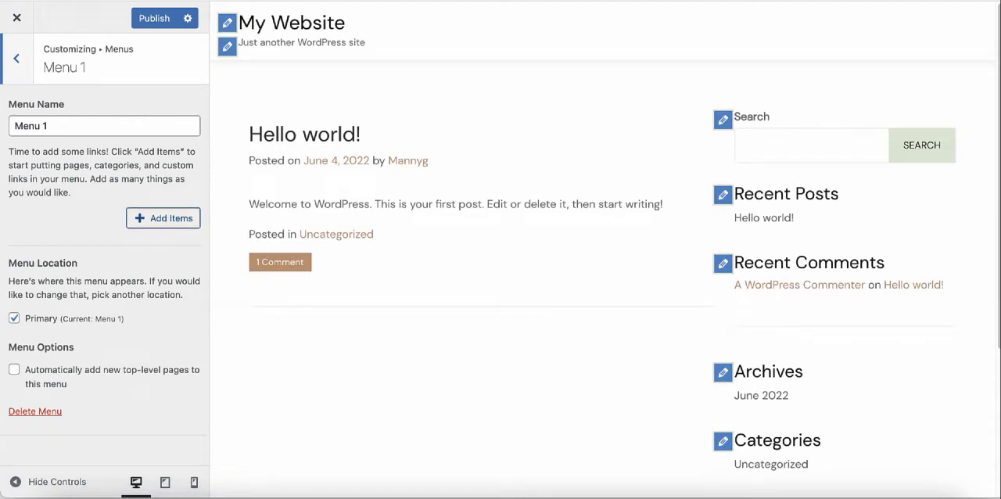
Step: Open the items available for Menu 1 and check the page and post options in the WordPress dashboard
left_click(164, 219)
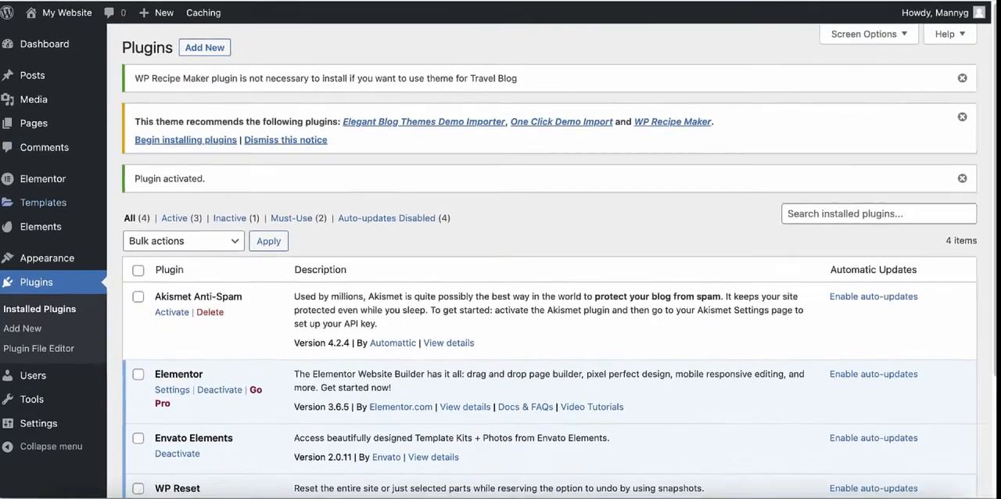
mouse_move(34, 123)
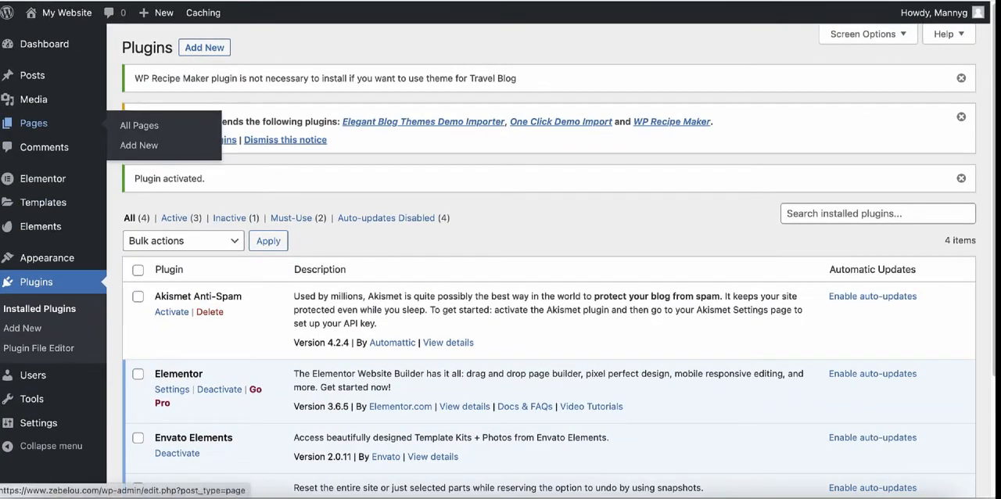
mouse_move(32, 76)
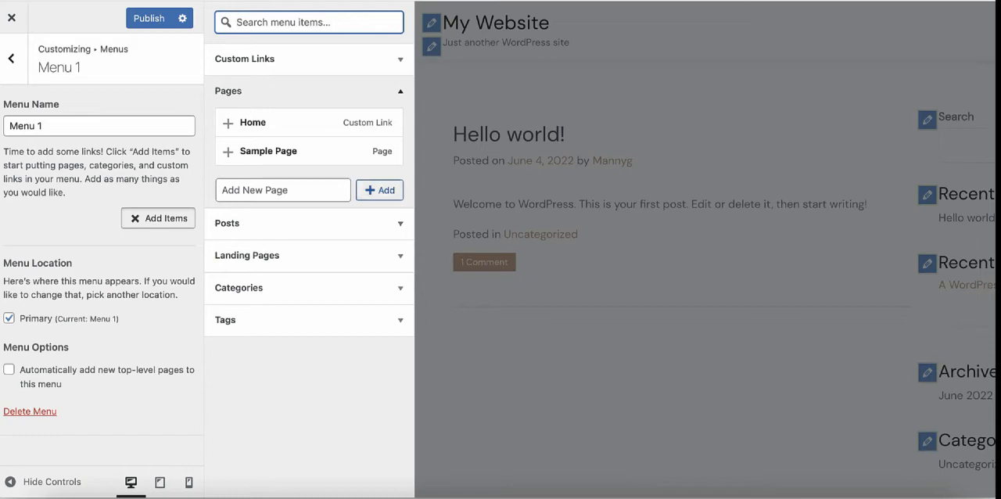
Step: Examine the custom link and page sections among the items available for Menu 1
left_click(380, 190)
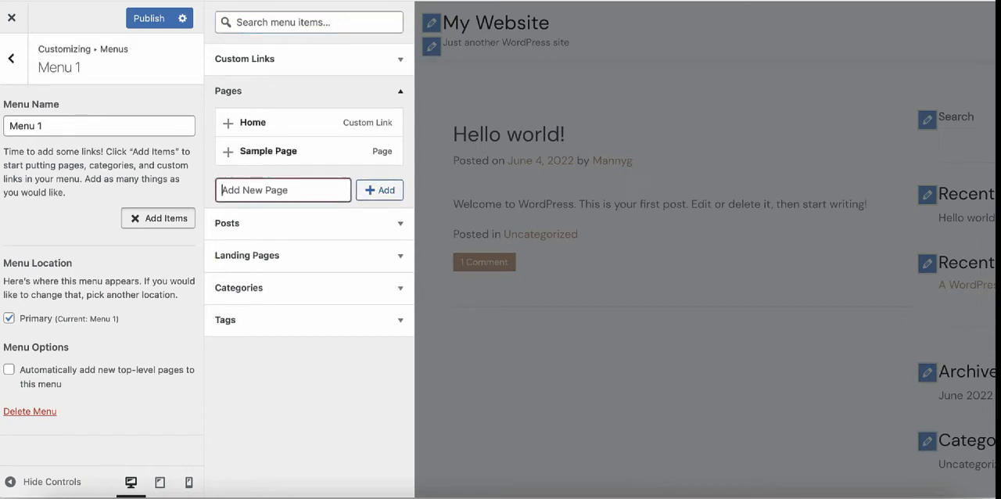
left_click(158, 218)
left_click(158, 218)
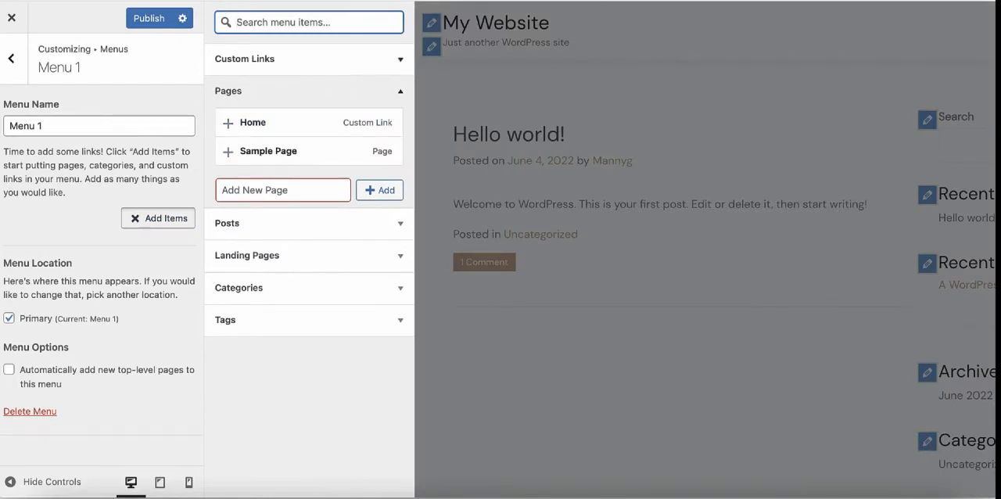
left_click(400, 59)
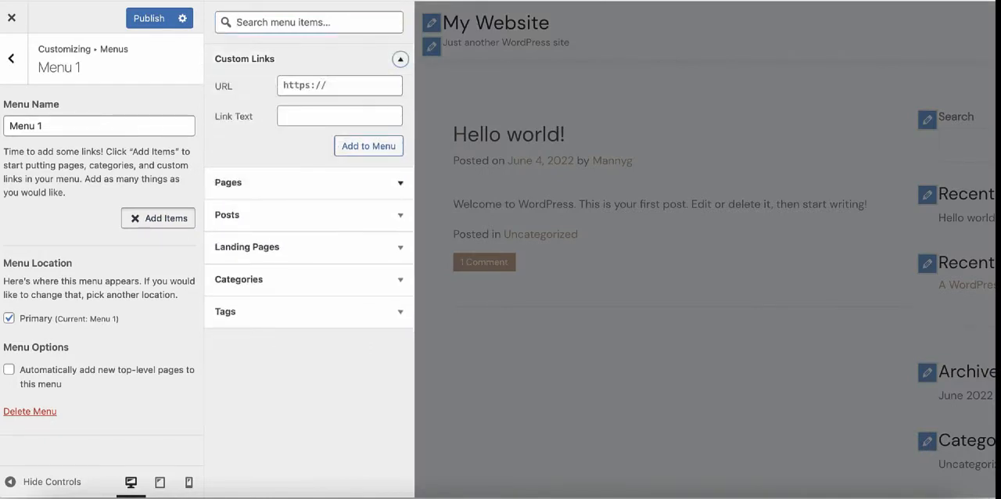
left_click(400, 183)
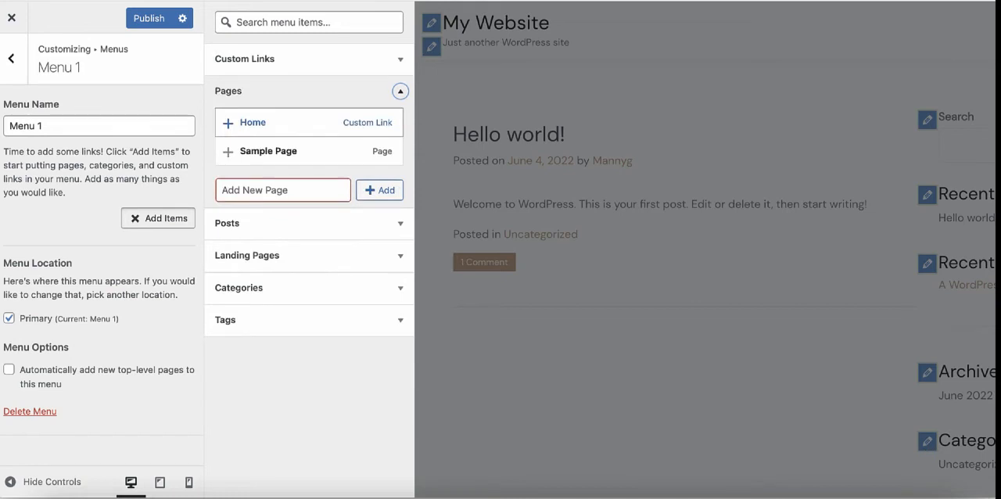
left_click(405, 91)
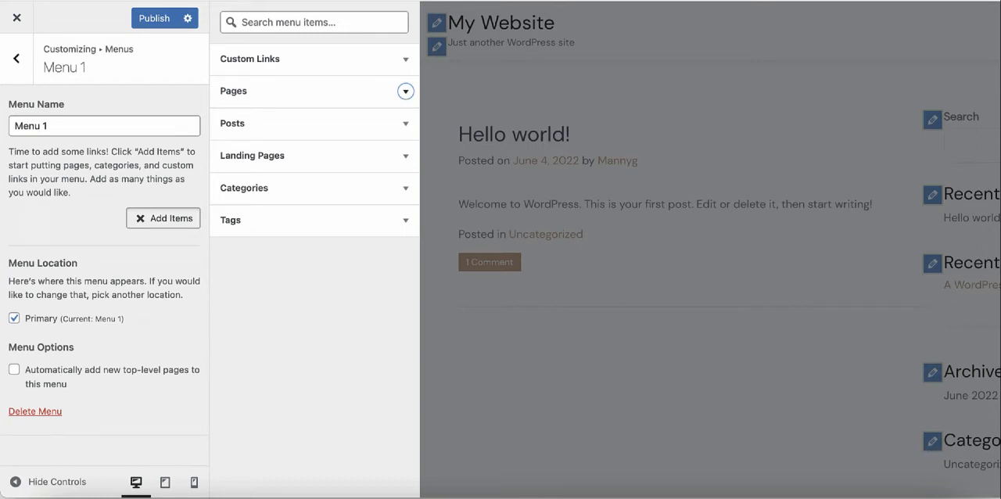
Step: Create a new page named "About" from the menu's page items, add it to Menu 1 and publish the changes
left_click(405, 92)
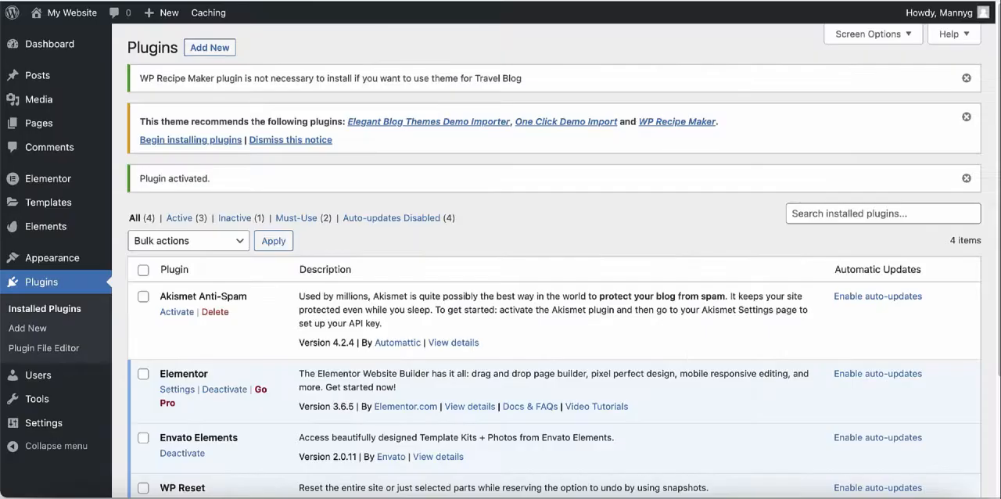
mouse_move(39, 123)
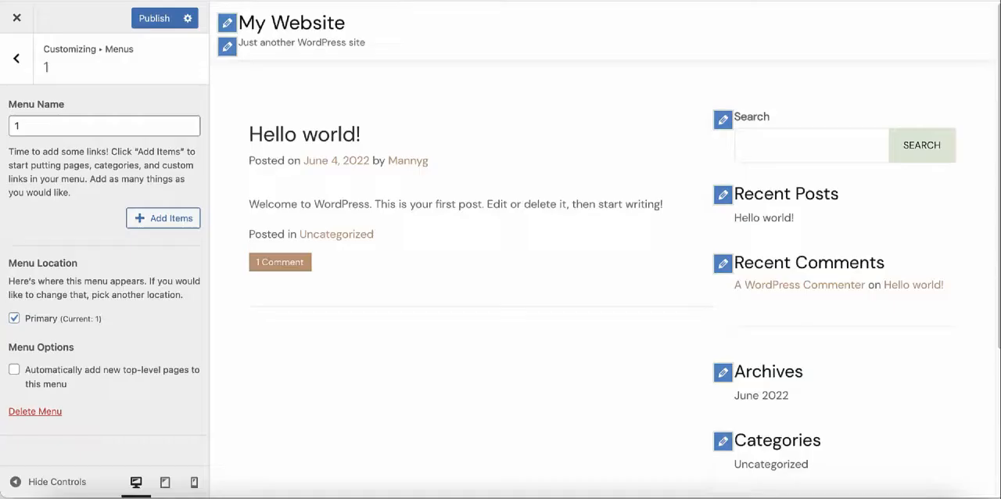
left_click(215, 1)
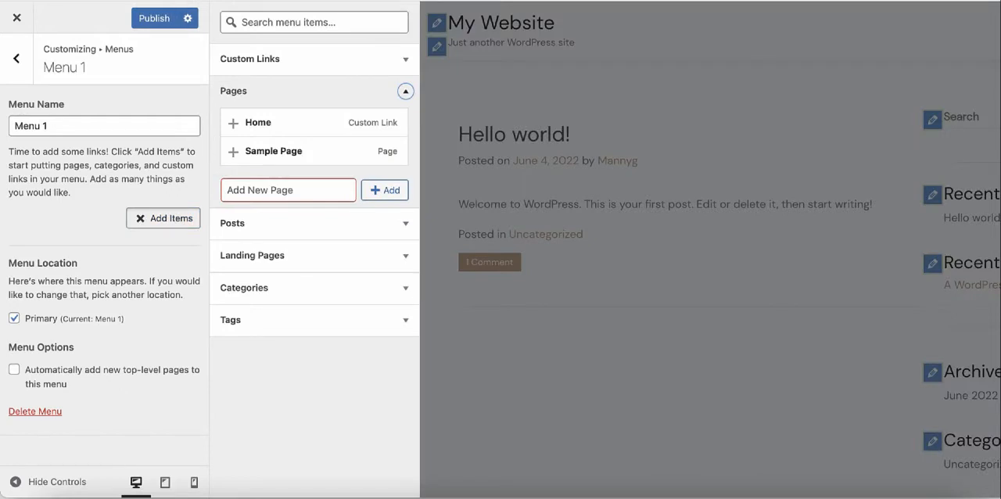
left_click(288, 190)
type("About")
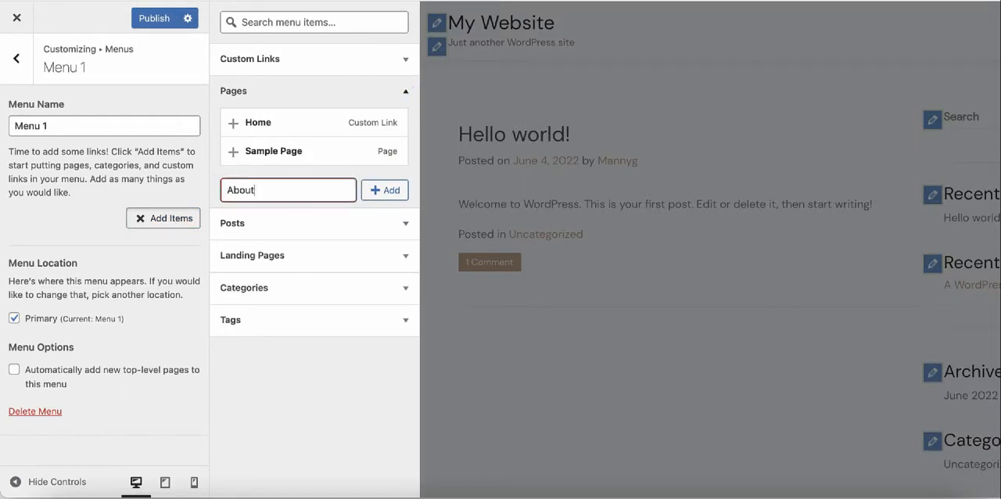
key("Tab")
key("Return")
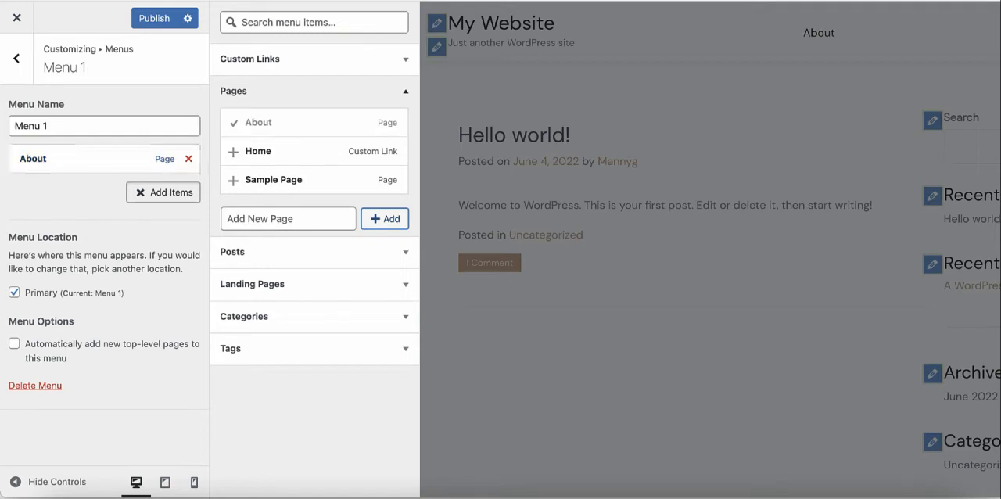
key("Escape")
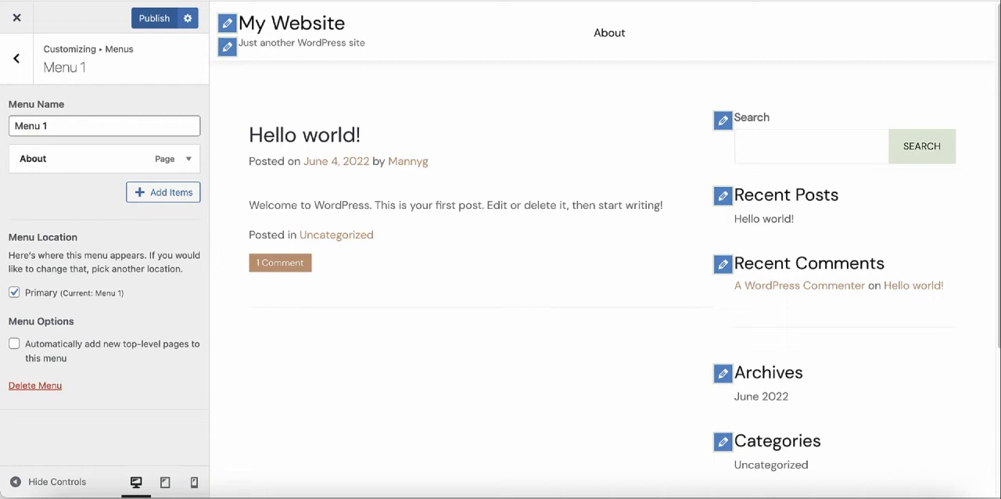
left_click(154, 18)
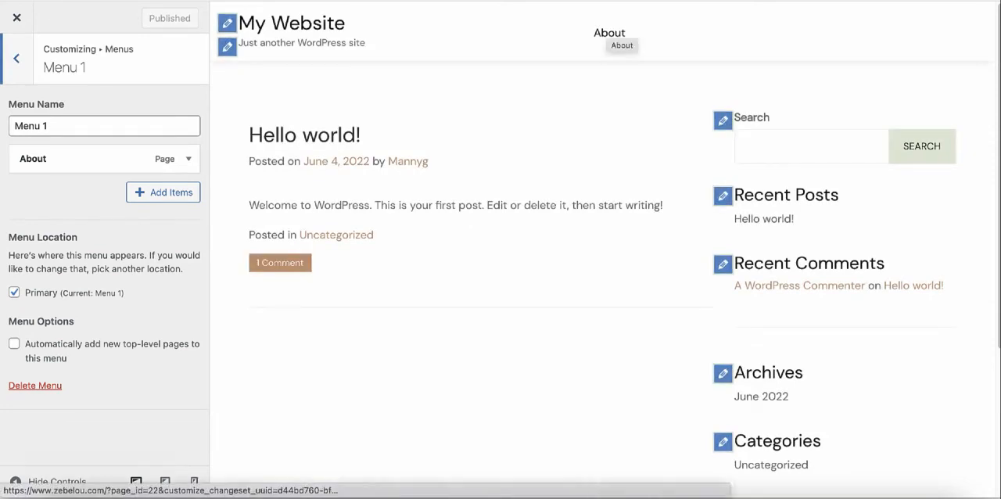
Step: Open the About link from the site preview in a new tab and view the page
double_click(601, 37)
right_click(602, 39)
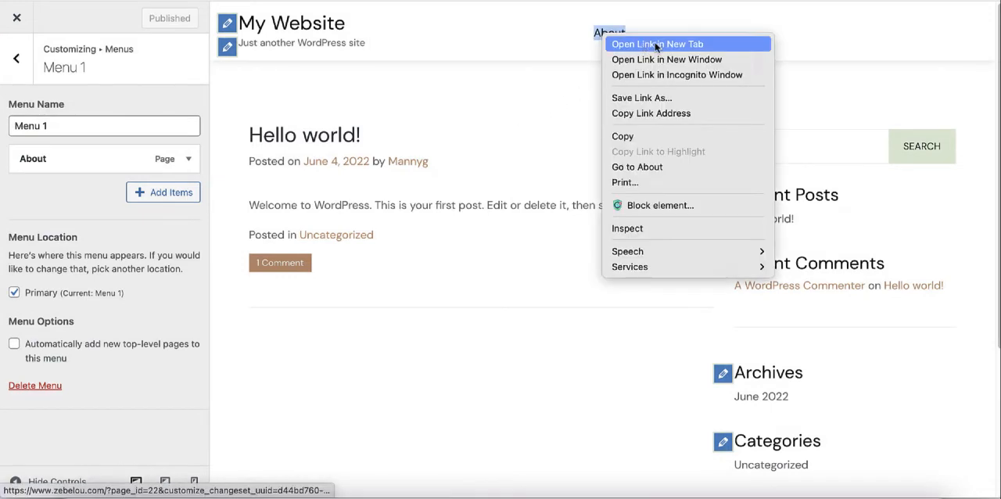
left_click(657, 45)
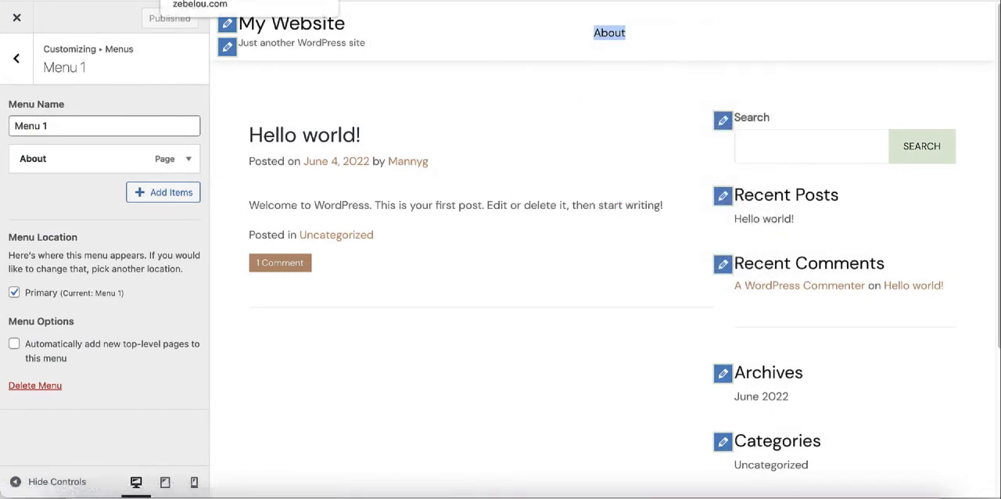
left_click(227, 1)
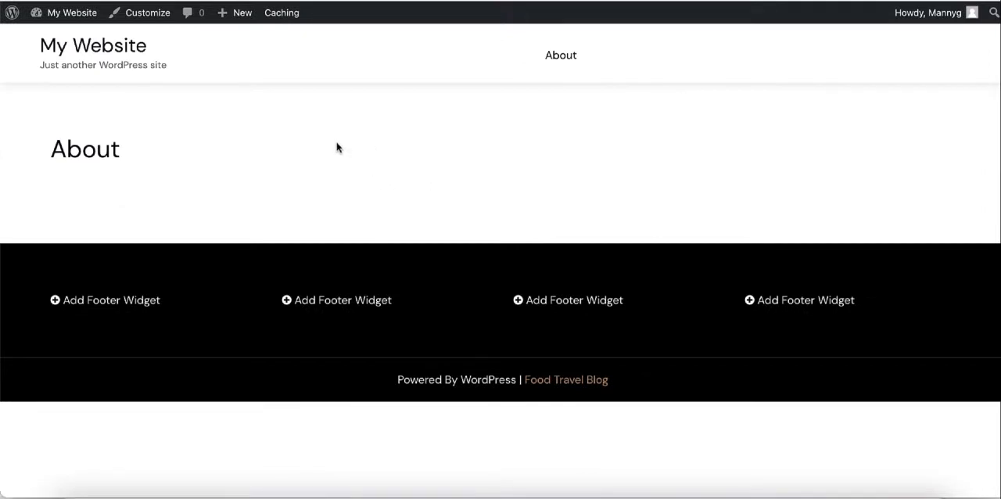
Step: Edit the About page from the dashboard's page list, paste in the three paragraphs on About Us pages and update it
left_click(149, 0)
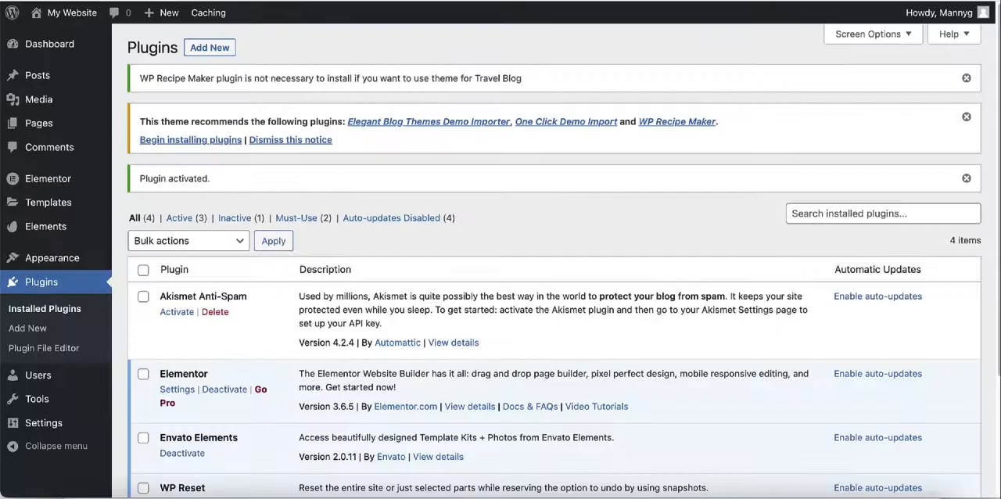
left_click(32, 125)
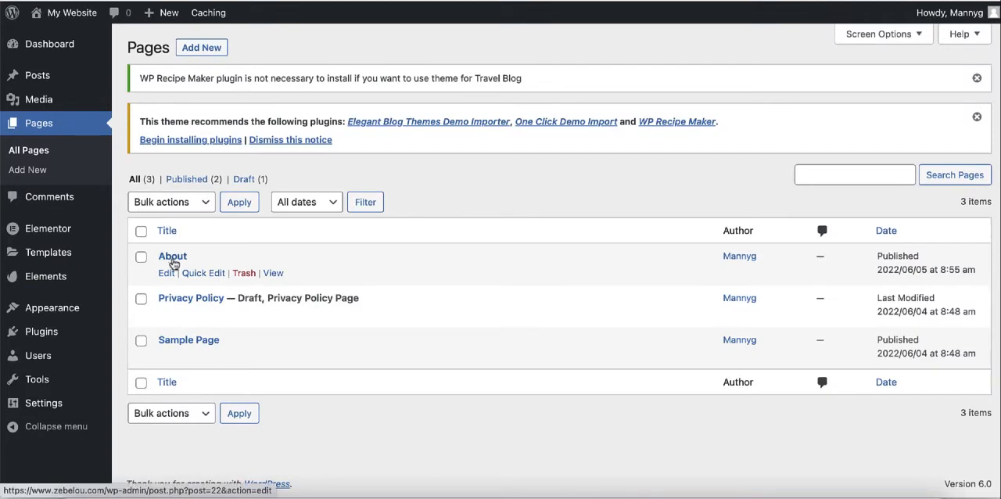
left_click(166, 276)
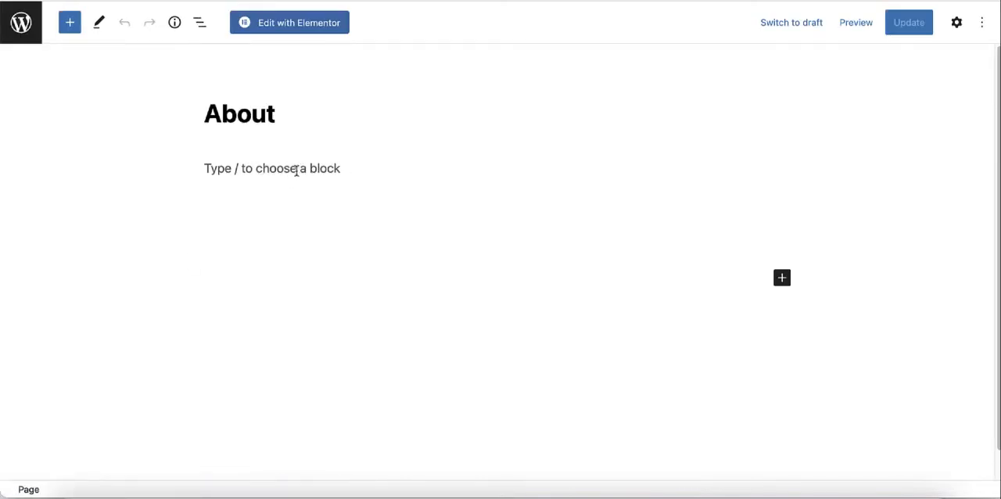
left_click(296, 170)
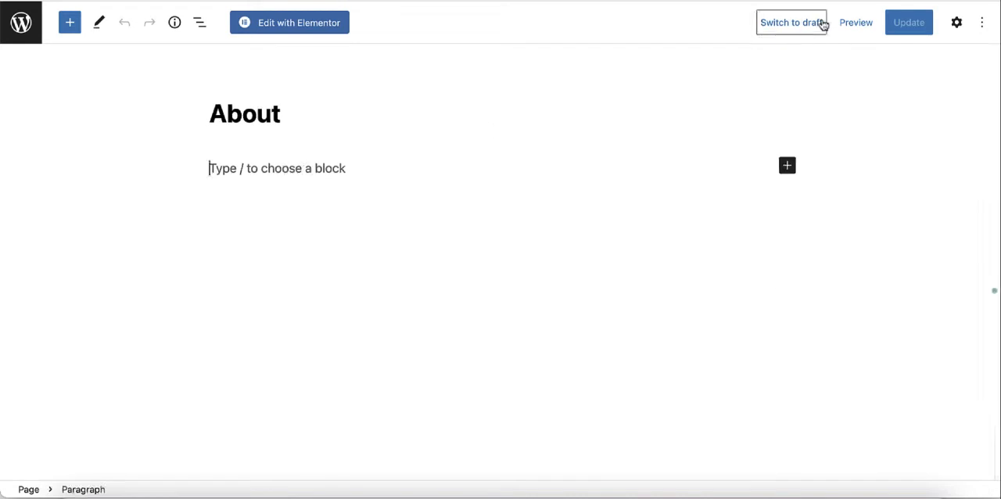
key("ctrl+v")
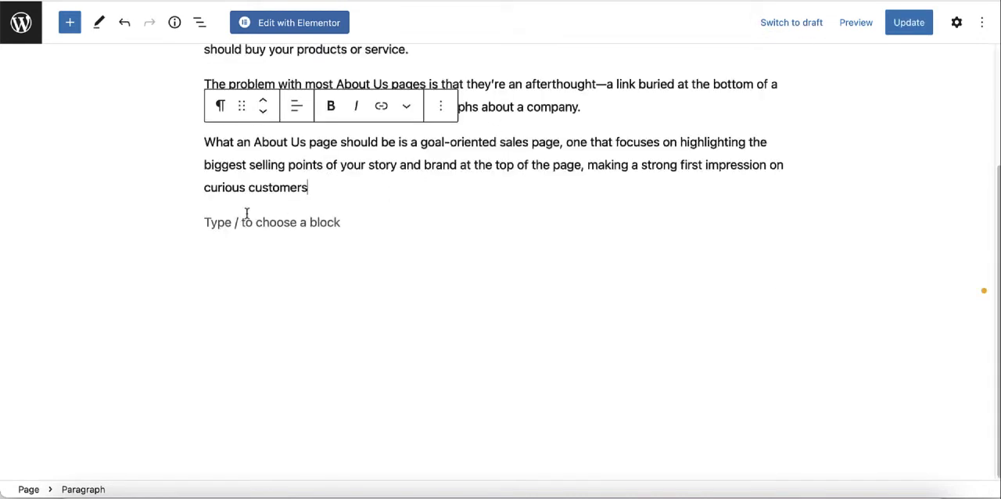
scroll(551, 235, "up", 3)
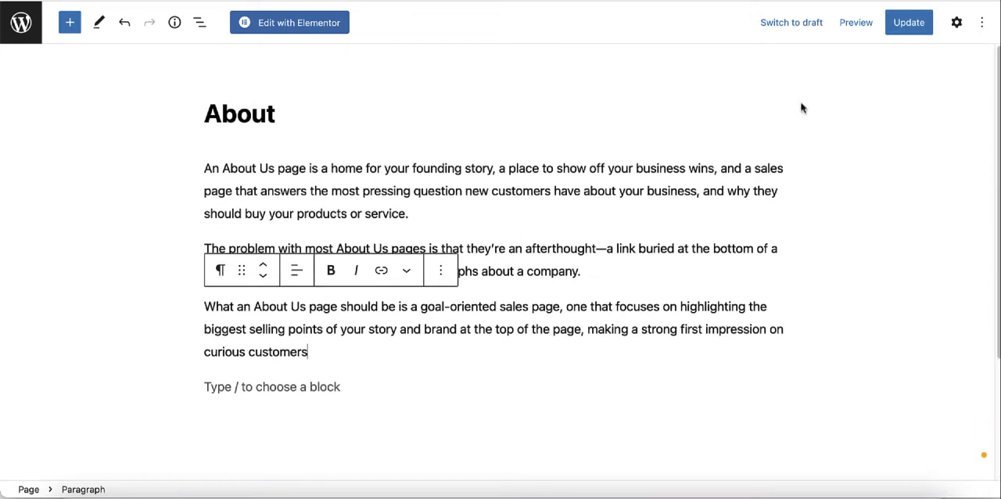
left_click(905, 23)
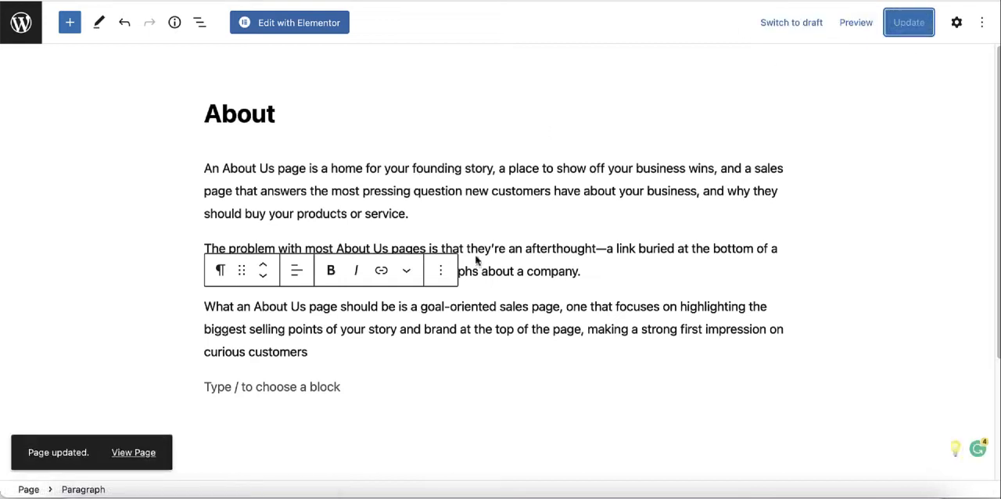
Step: Review the updated About page on the live site and check the Blog entry in Nomadic Matt's navigation menu
left_click(191, 0)
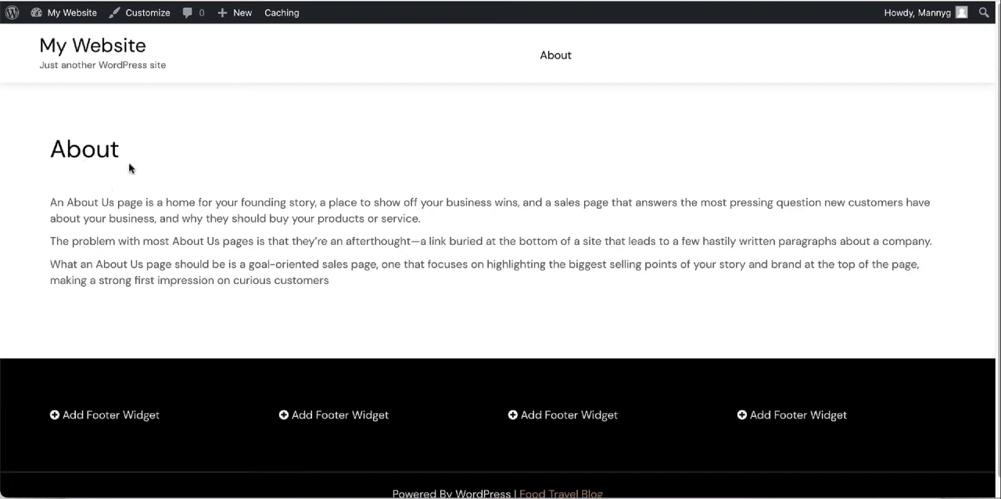
scroll(358, 227, "down", 1)
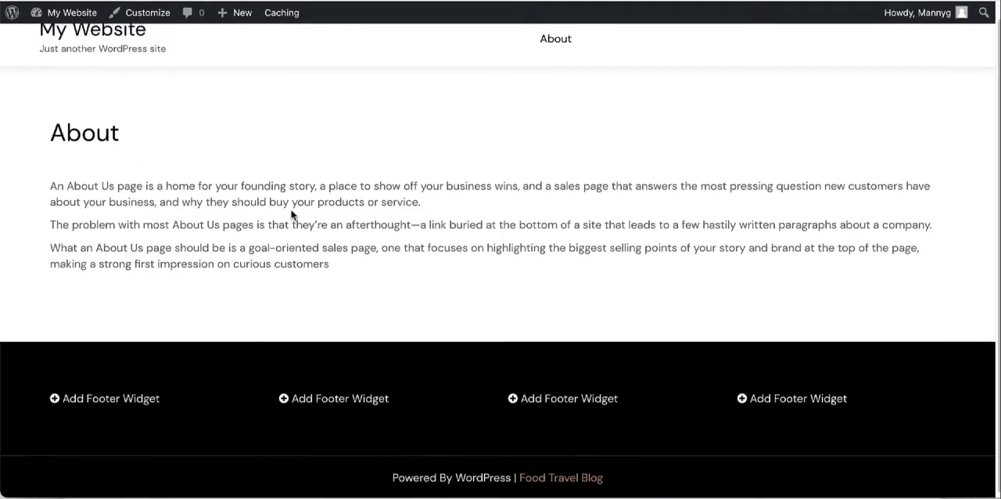
scroll(313, 226, "up", 1)
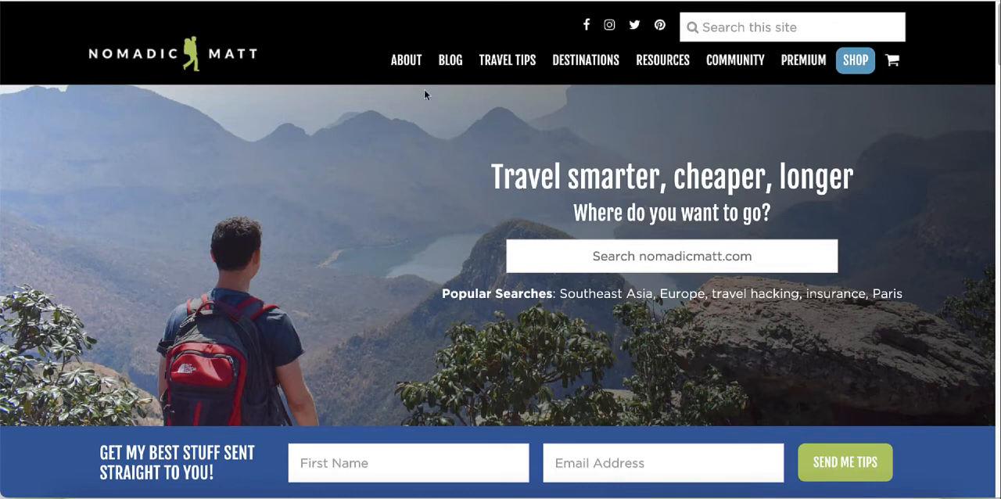
mouse_move(444, 62)
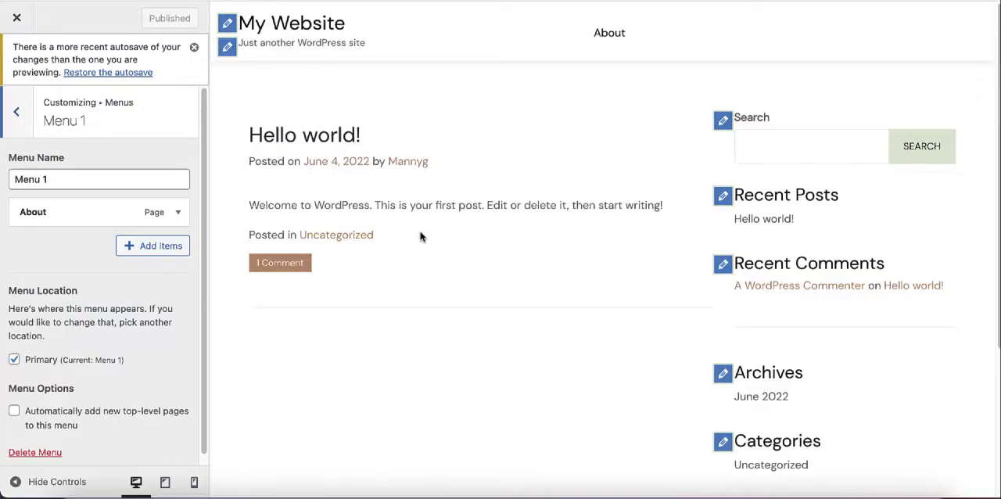
Step: Examine the categories available as items for Menu 1 in the customizer
left_click(150, 247)
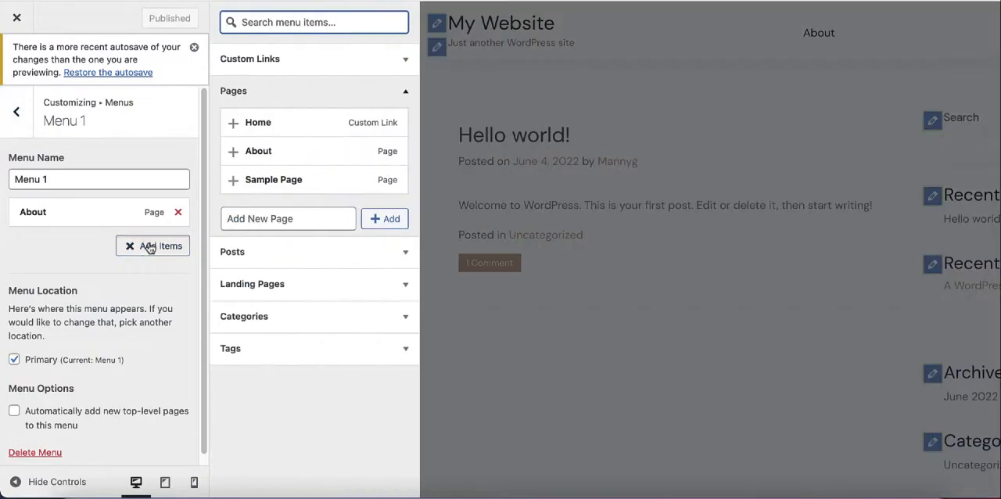
left_click(315, 321)
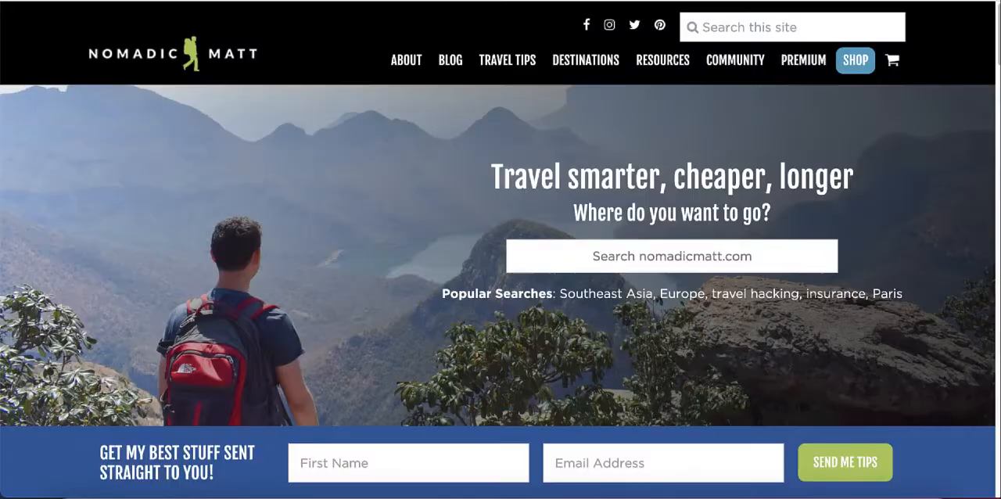
mouse_move(447, 70)
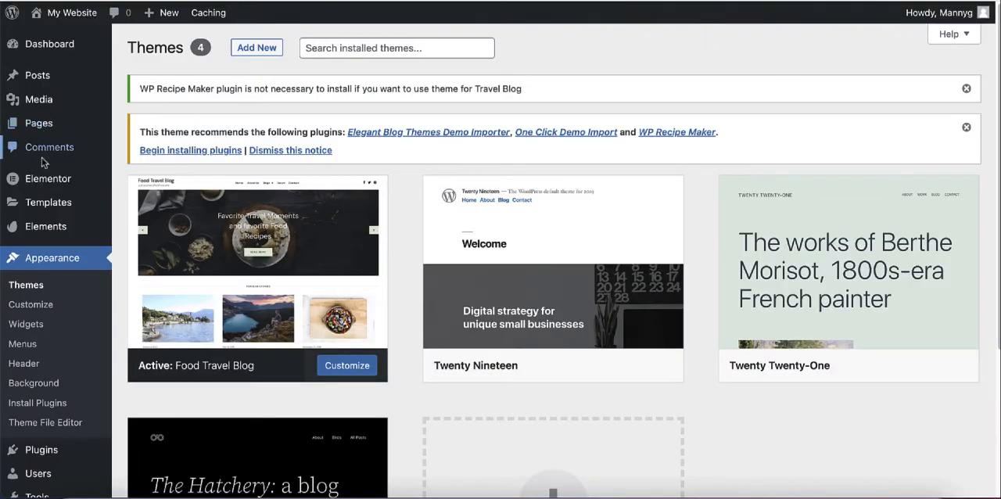
Step: Add a post category named "Blog" with no parent category and open its edit page to review the settings
mouse_move(48, 77)
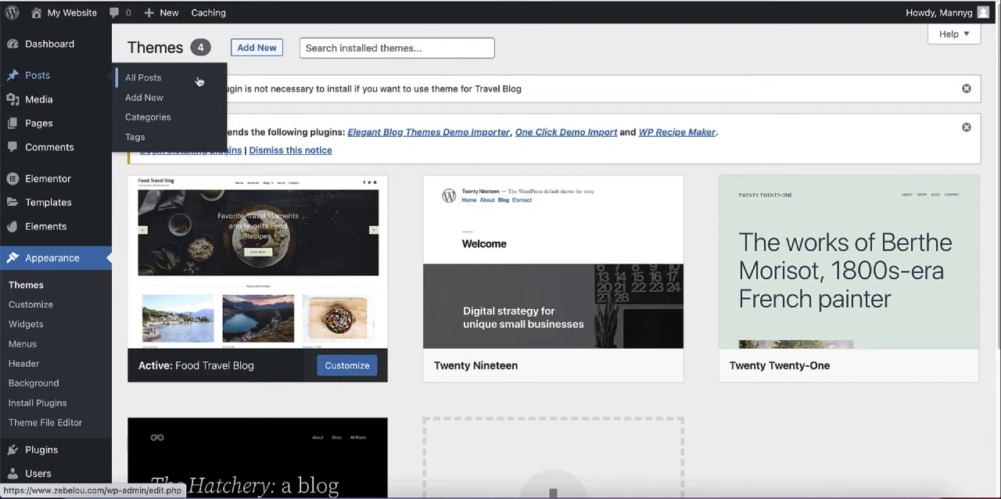
left_click(148, 118)
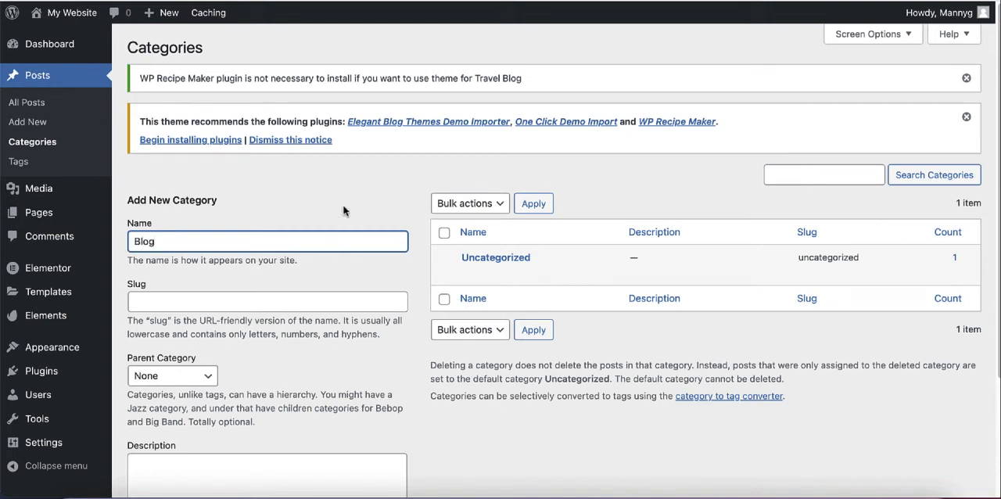
scroll(352, 195, "down", 2)
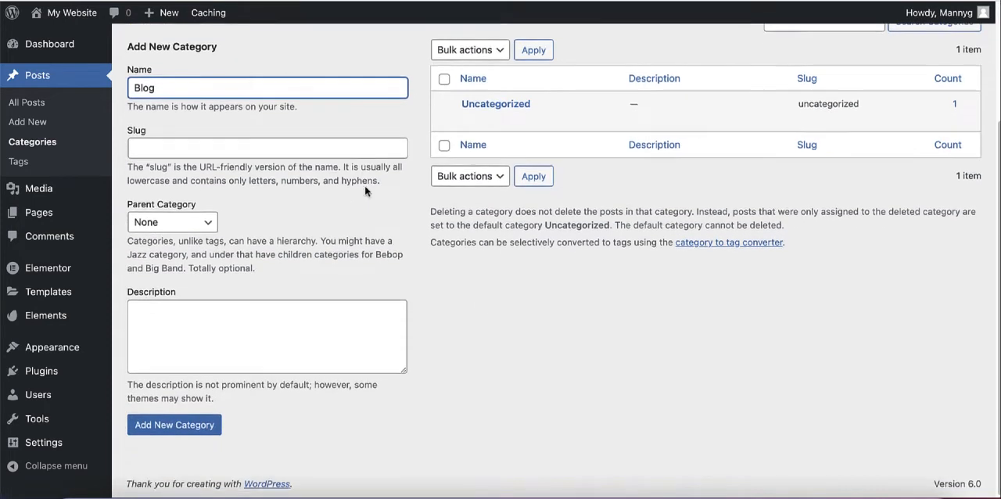
left_click(179, 430)
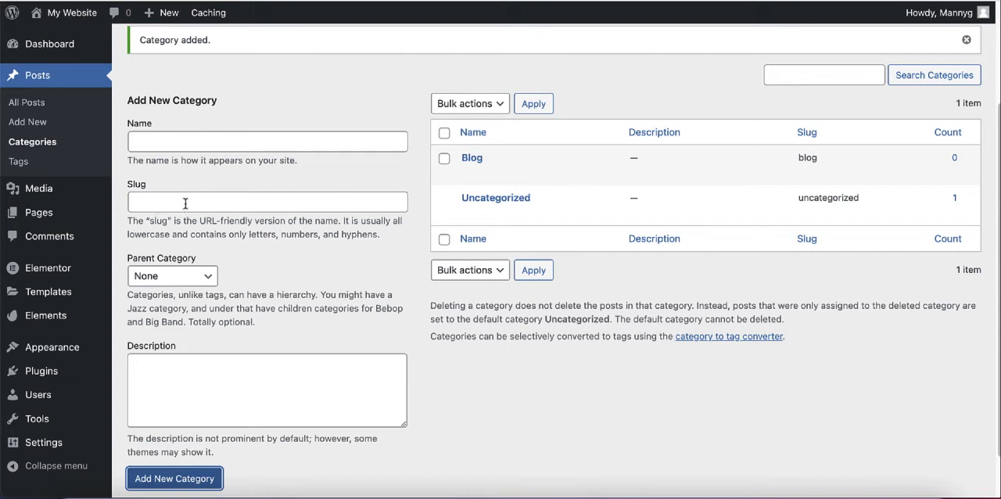
left_click(468, 174)
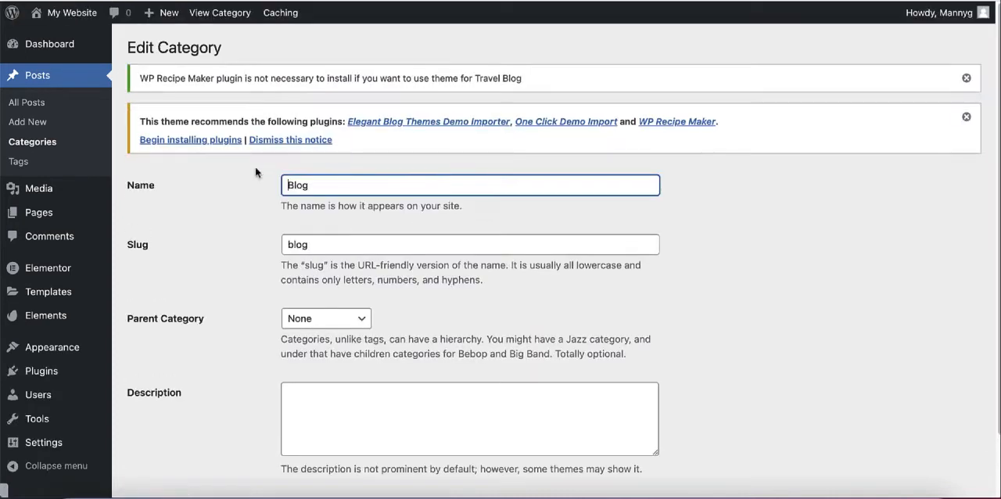
scroll(384, 250, "down", 2)
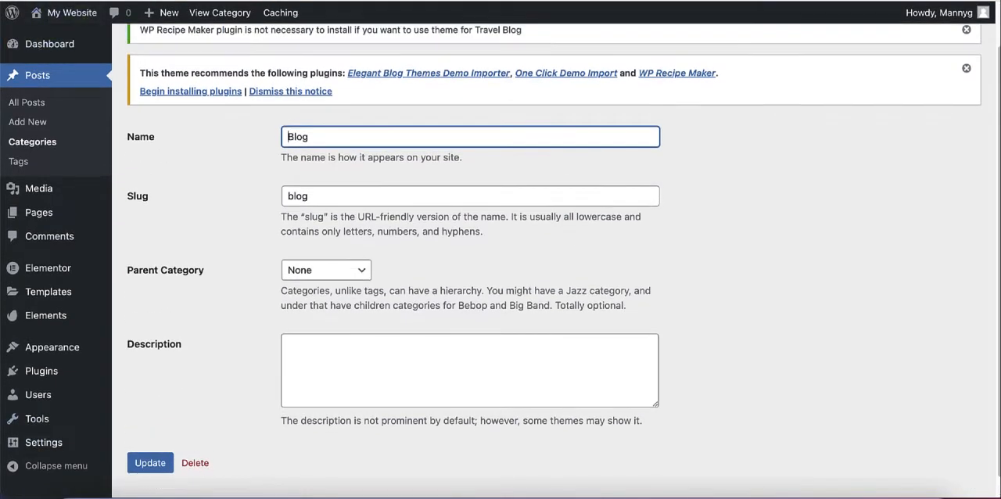
Step: Reload the site customizer and add the Blog category to Menu 1
left_click(17, 0)
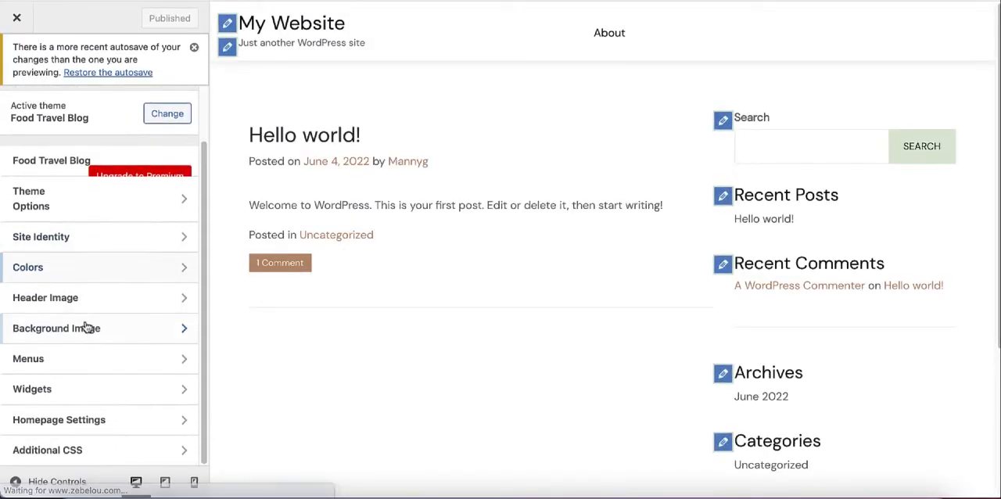
left_click(82, 366)
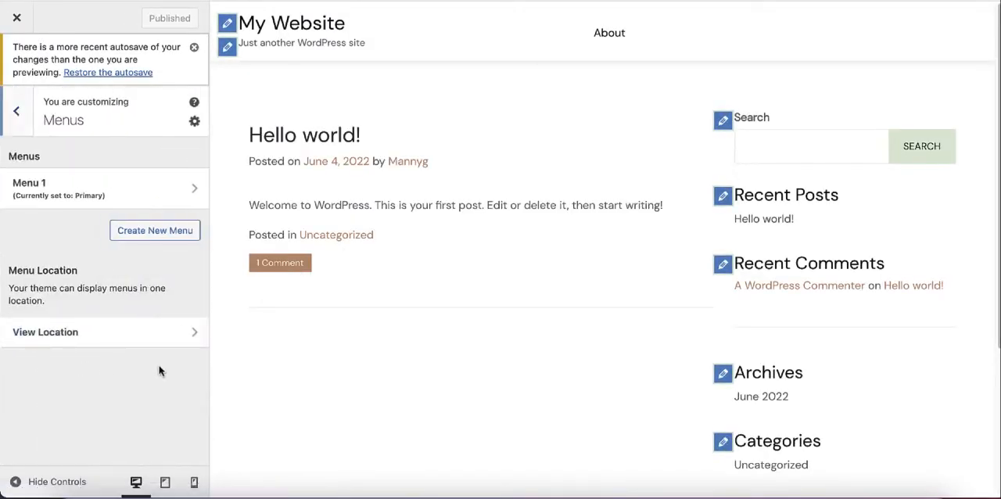
left_click(117, 189)
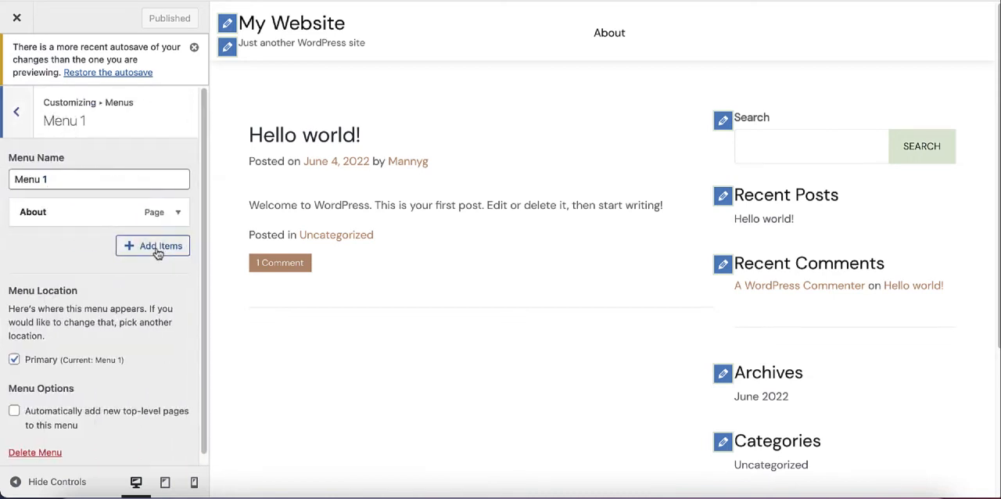
left_click(157, 249)
left_click(336, 325)
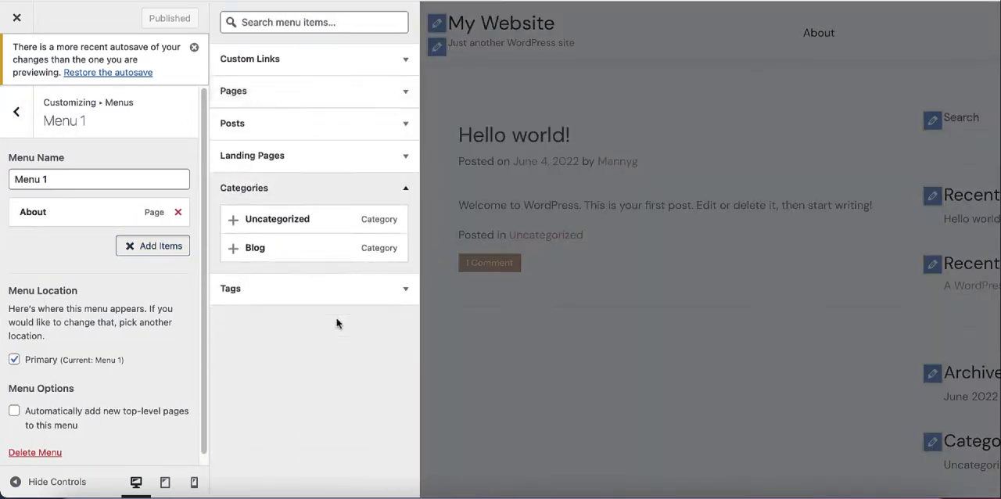
left_click(233, 248)
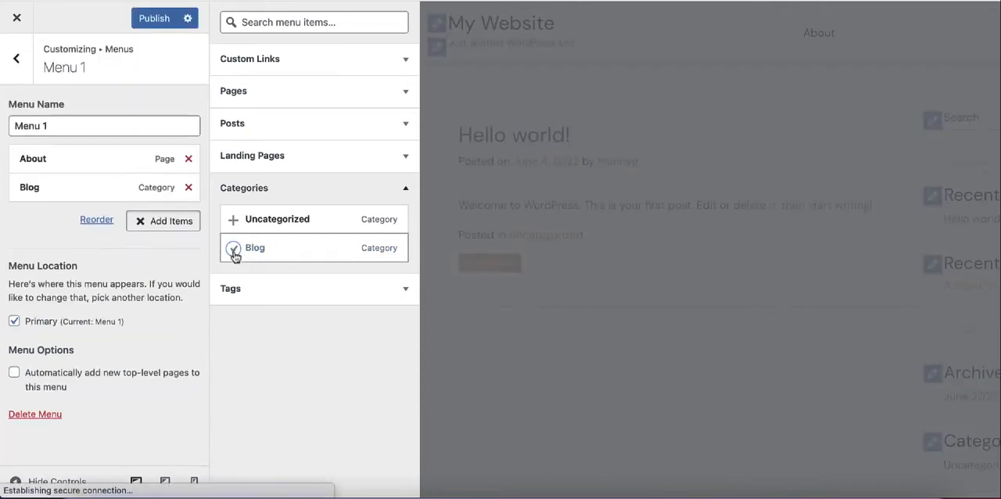
Step: Start a new post and open Nomadic Matt's blog articles on Madrid hostels and hotel credit cards in new tabs
left_click(553, 108)
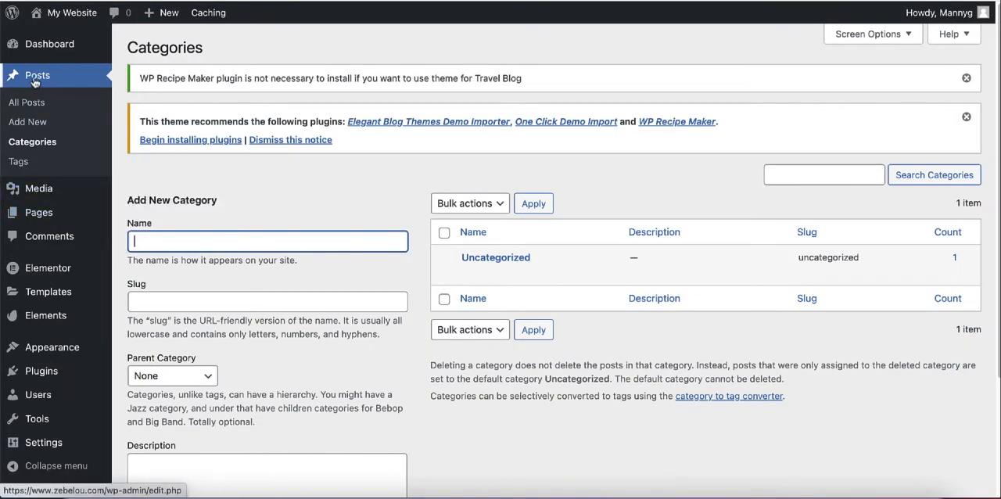
left_click(28, 122)
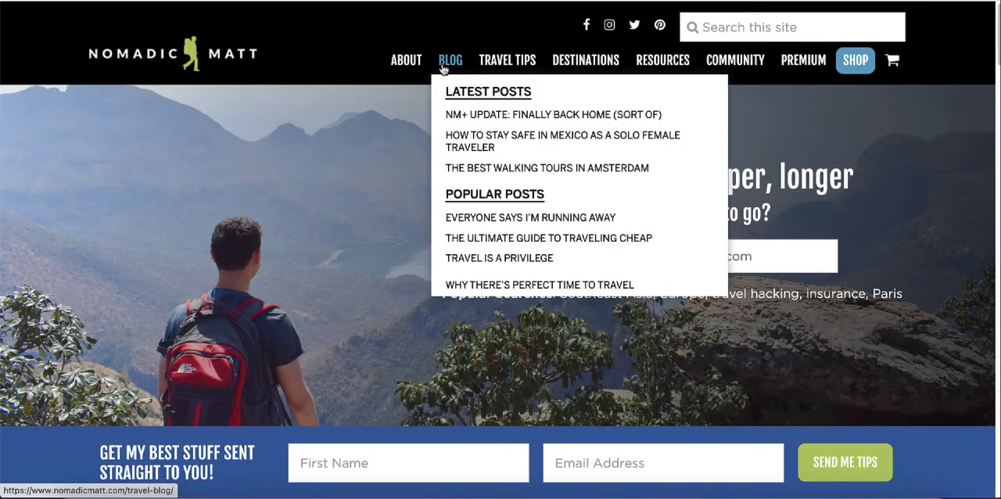
right_click(443, 68)
left_click(458, 70)
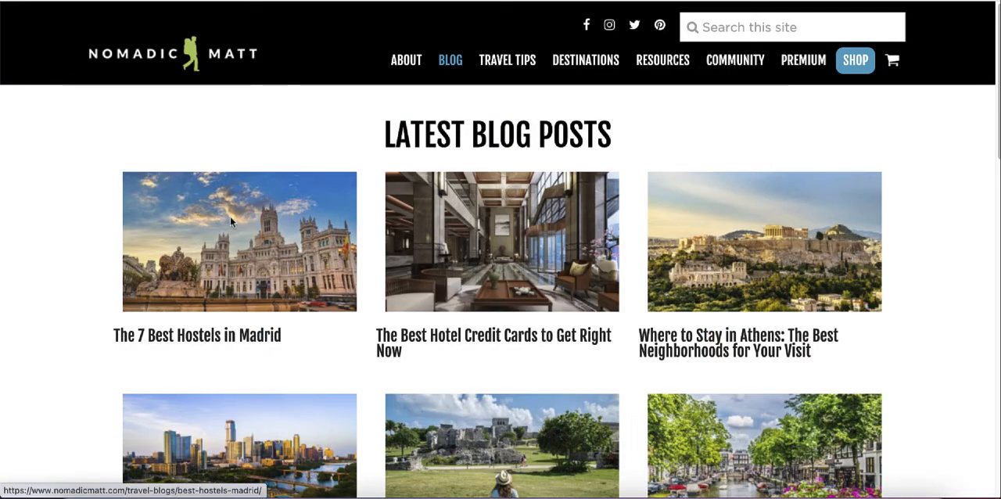
right_click(233, 216)
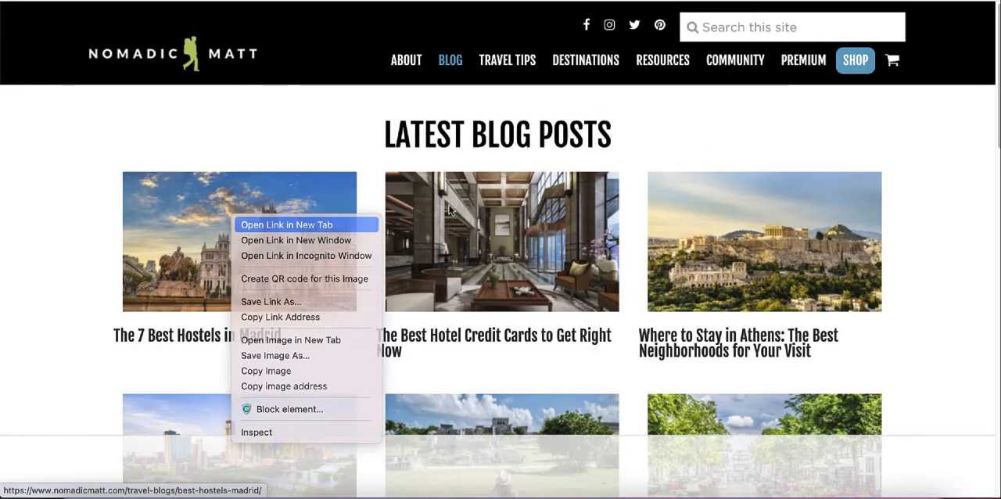
right_click(450, 209)
left_click(497, 219)
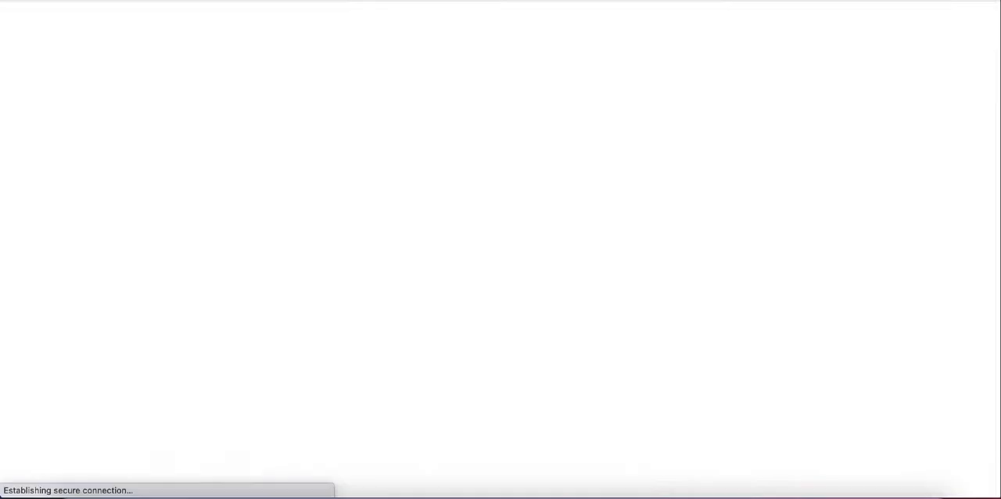
Step: Copy the Madrid hostels article's title into the new post and change the city so it reads "THE 7 BEST HOSTELS IN BOSTON"
mouse_move(123, 133)
left_mouse_down()
mouse_move(398, 130)
mouse_move(113, 133)
left_mouse_up()
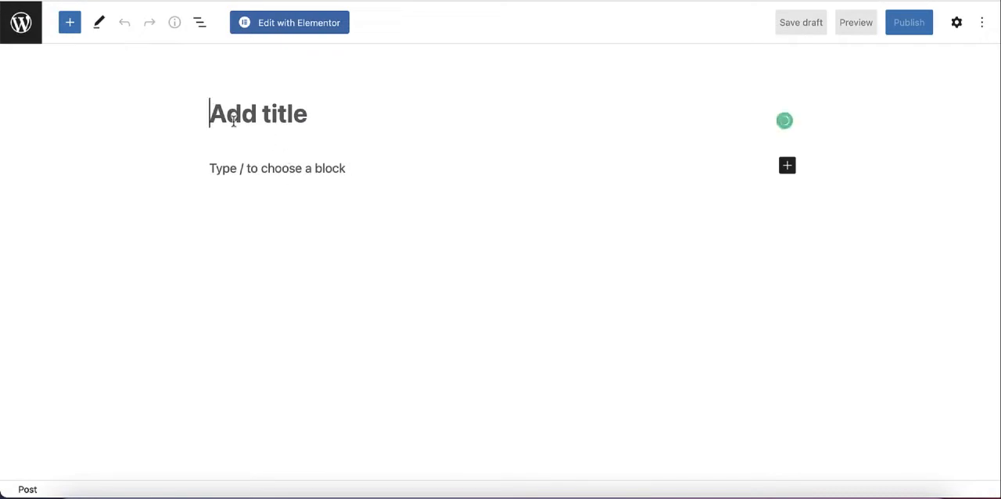
type("THE 7 BEST HOSTELS IN MADRID")
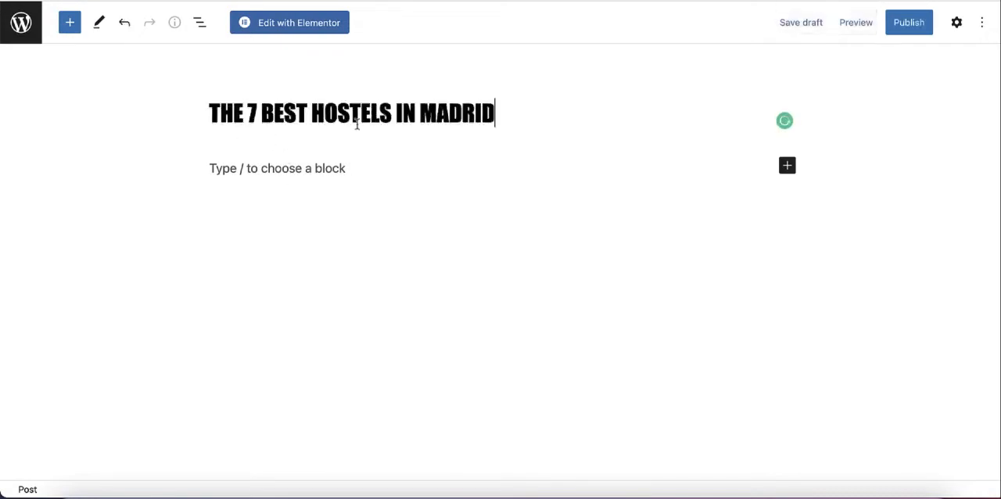
double_click(469, 125)
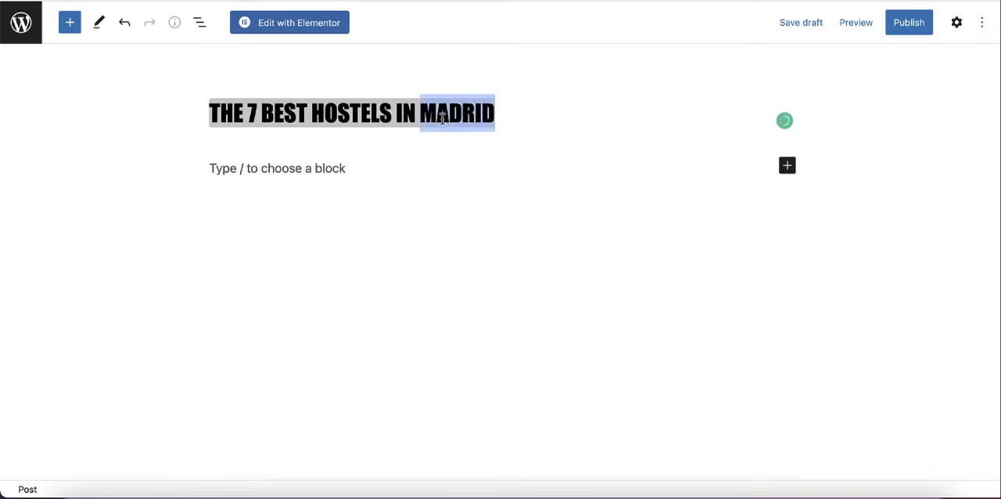
type("BOSTON")
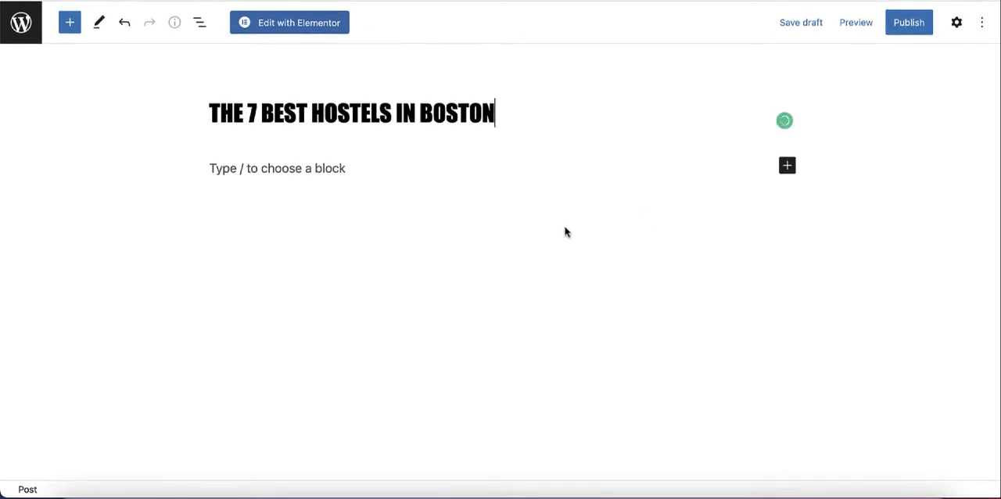
Step: Assign the Boston hostels post to the Blog category and publish it
left_click(955, 25)
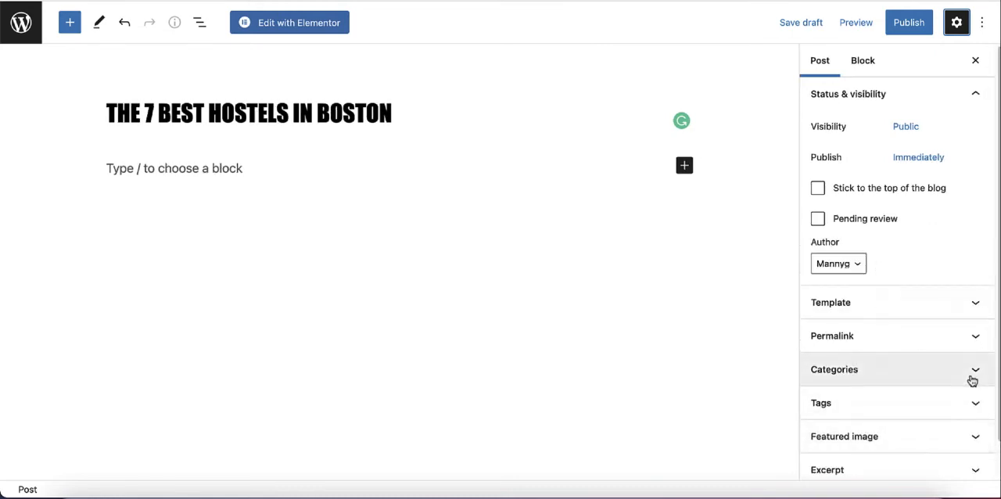
left_click(972, 380)
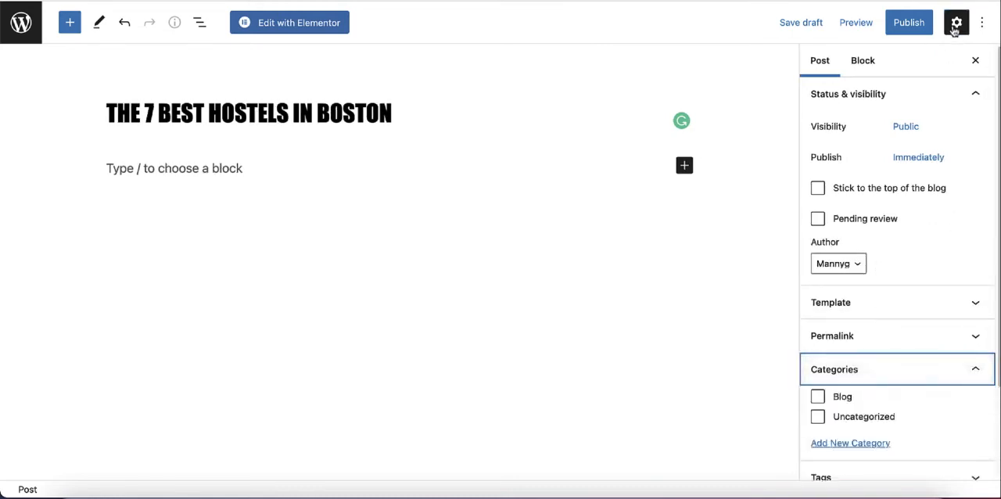
left_click(818, 398)
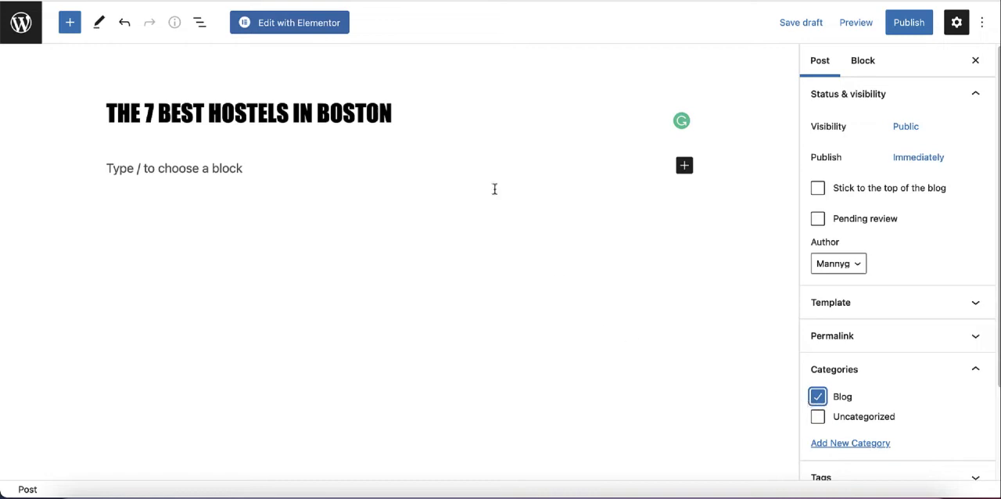
left_click(909, 23)
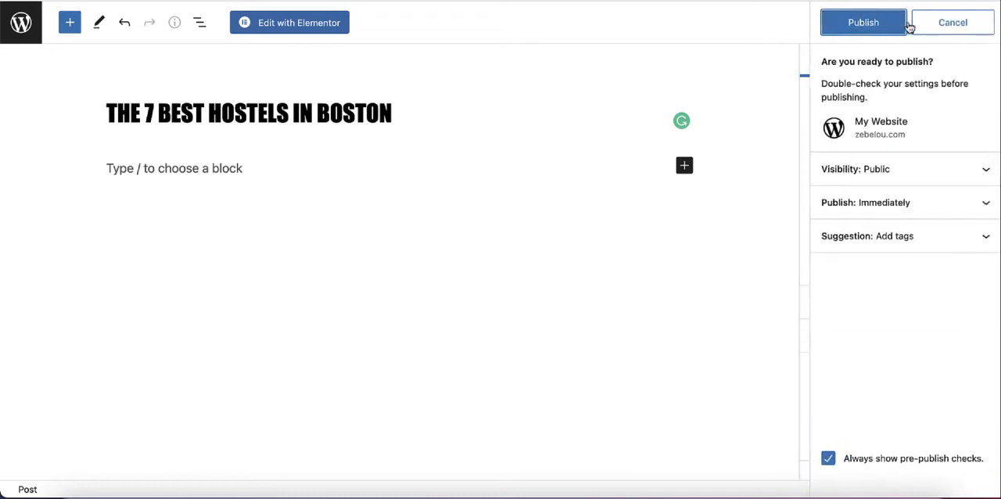
left_click(864, 22)
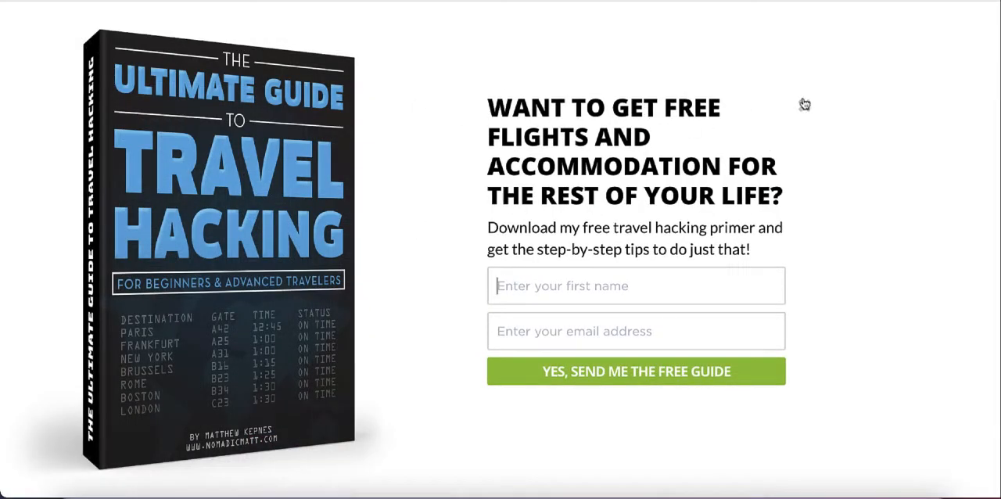
Step: Create another post titled "THE BEST HOTEL CREDIT CARDS IN USA", reusing the start of Nomadic Matt's hotel credit cards headline
left_click(801, 102)
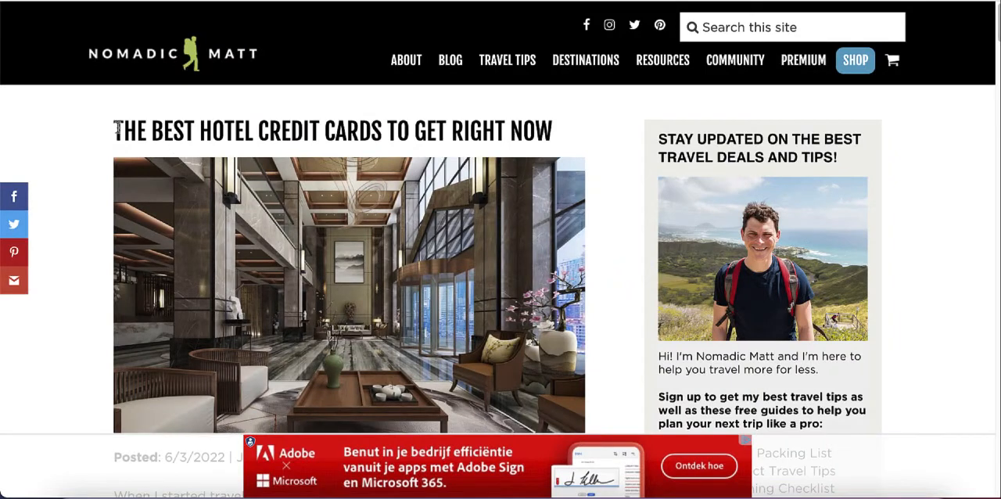
left_click_drag(429, 131, 380, 130)
key("ctrl+c")
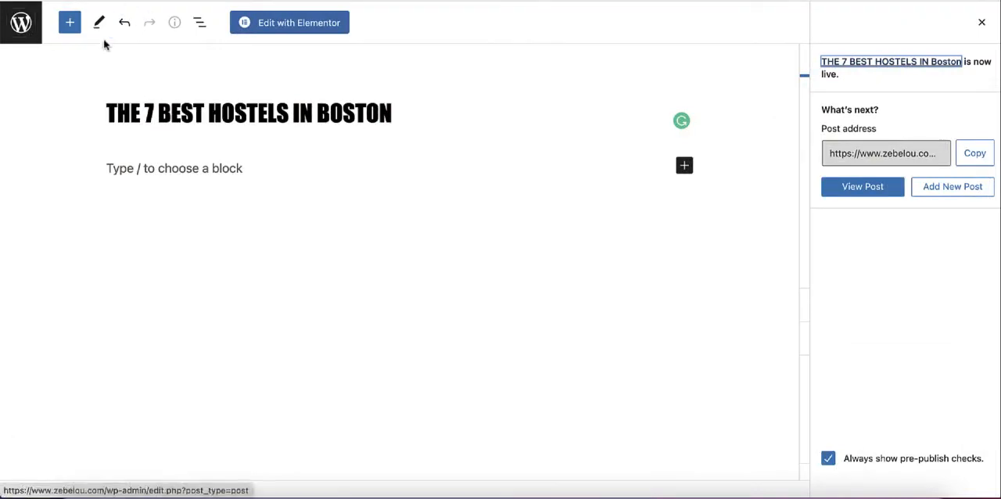
key("alt+Left")
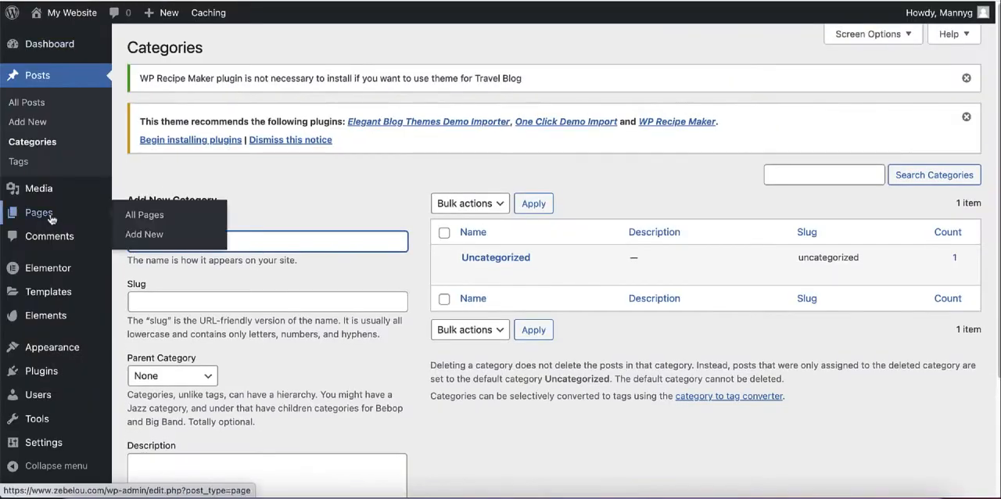
left_click(28, 124)
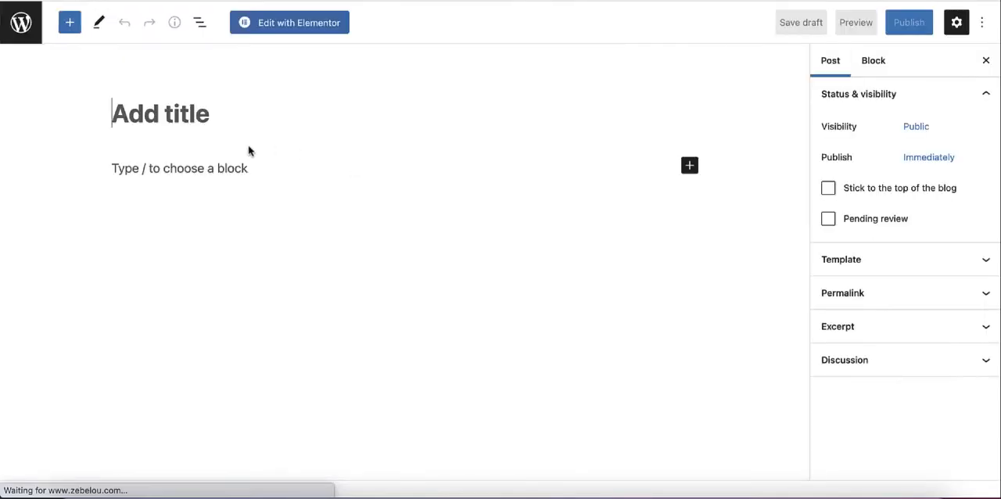
key("ctrl+v")
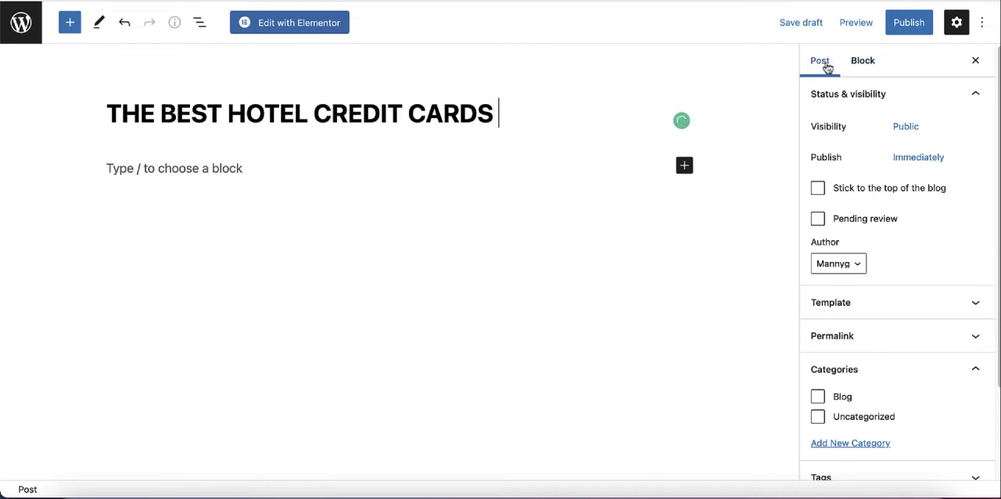
type("IN USA")
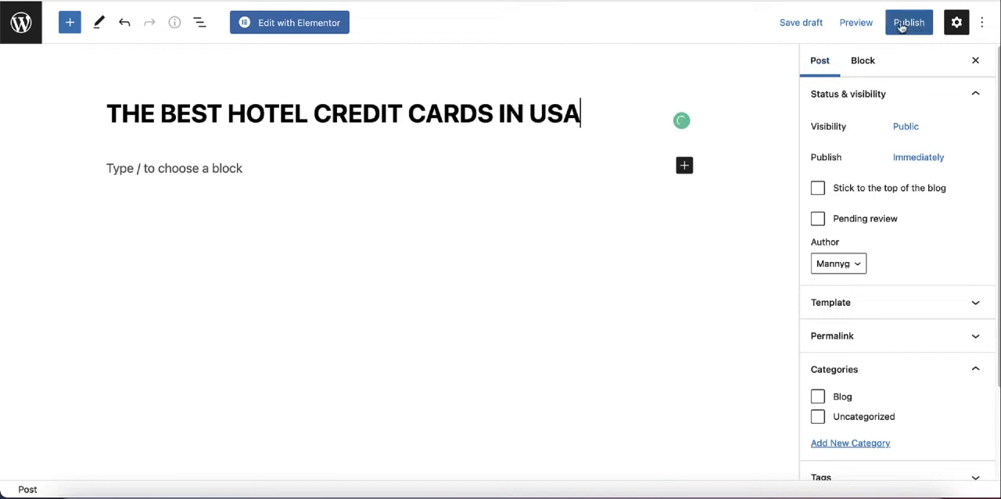
Step: Assign the credit cards post to the Blog category, correct its title ending to "IN THE USA" and publish it
left_click(817, 397)
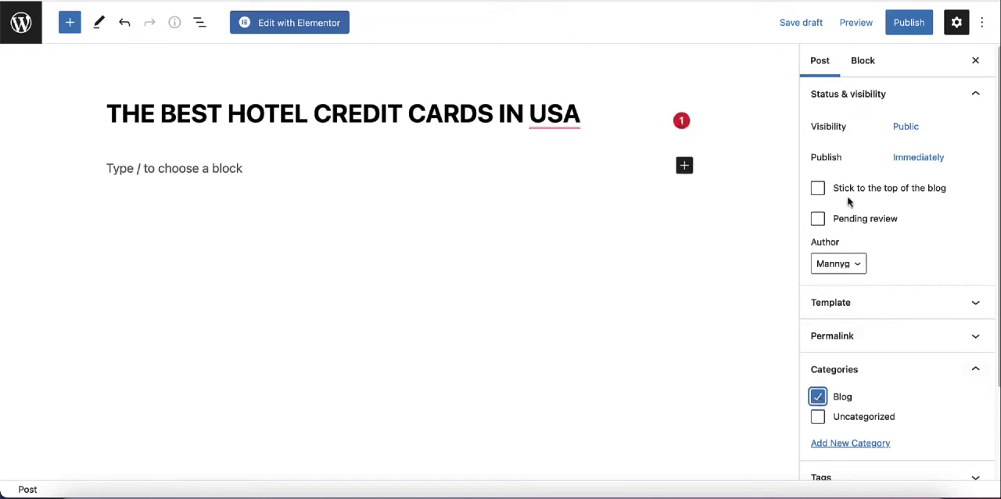
mouse_move(555, 123)
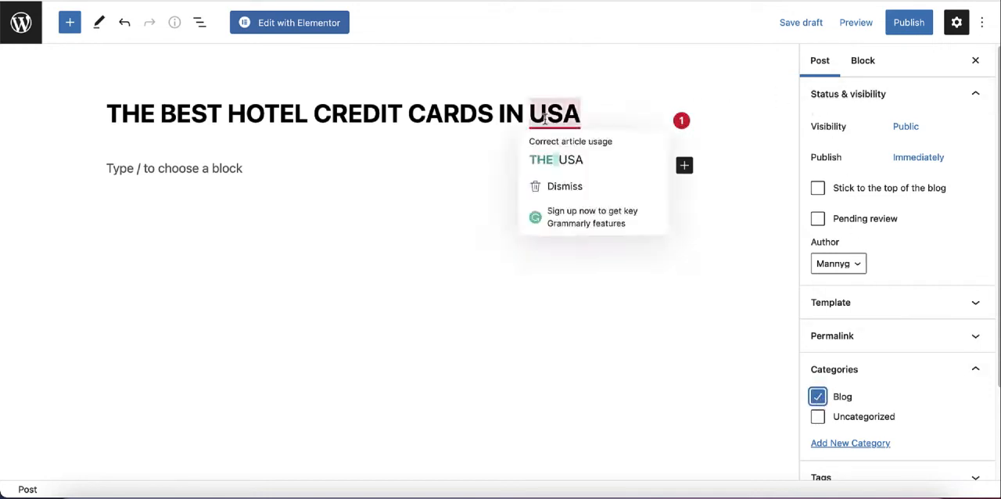
left_click(555, 159)
left_click(907, 23)
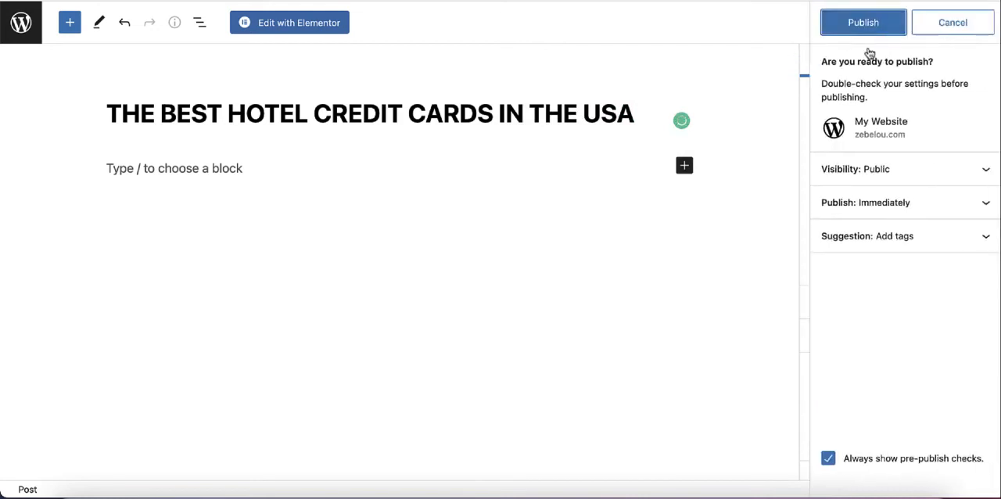
left_click(857, 23)
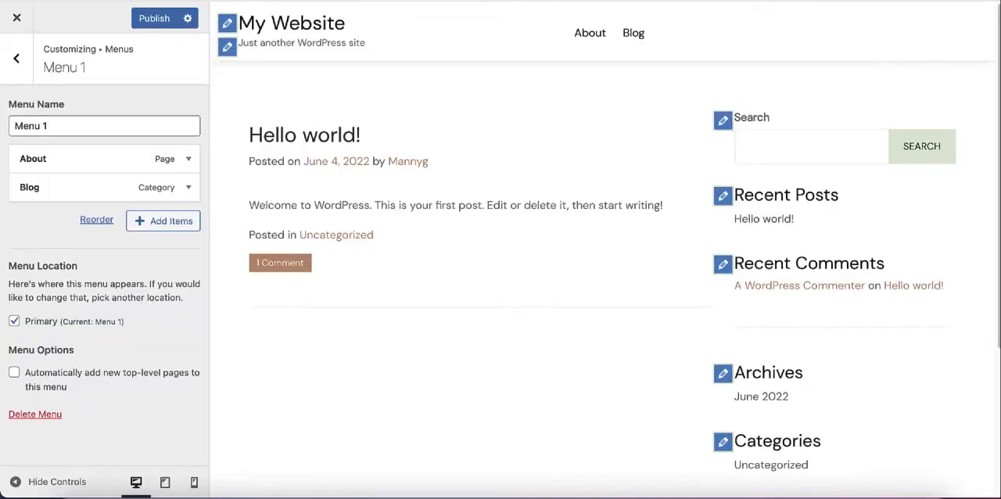
Step: Reload the site customizer and add the Blog category to Menu 1 again
key("super+r")
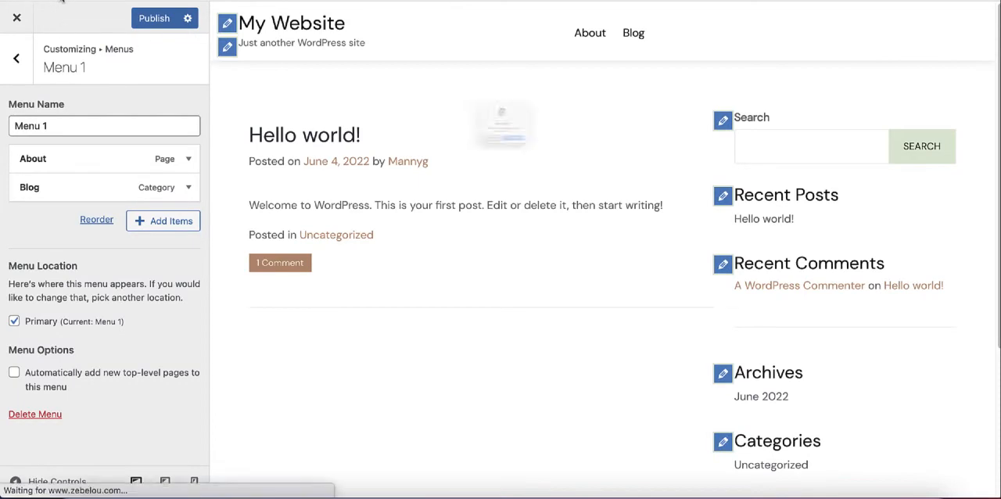
left_click(544, 180)
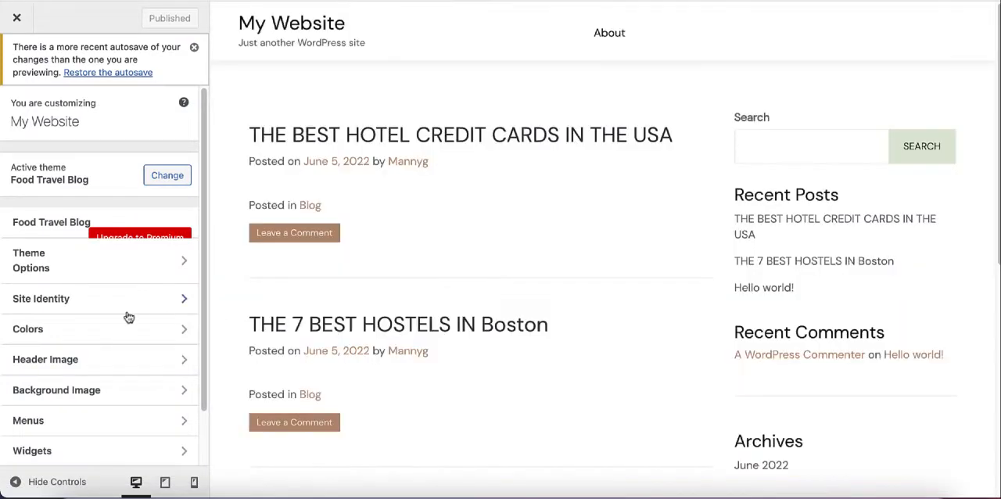
left_click(75, 421)
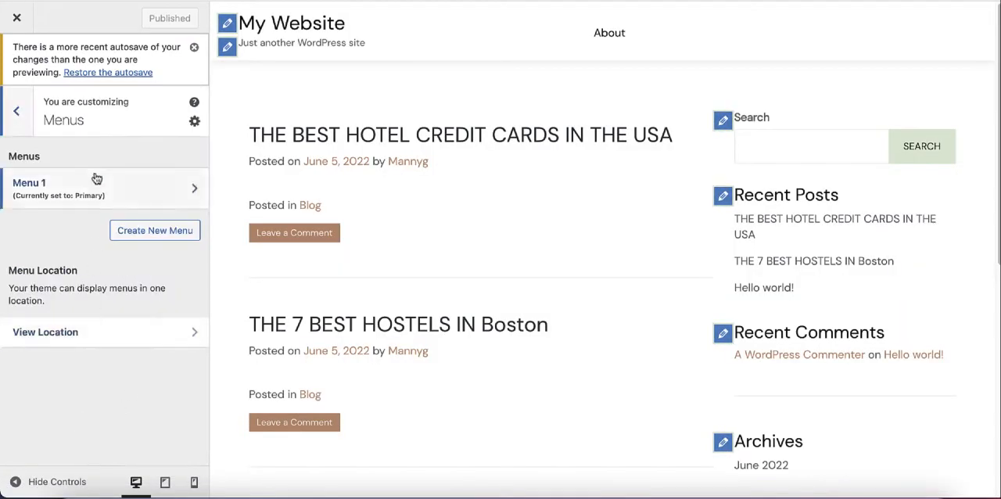
left_click(94, 178)
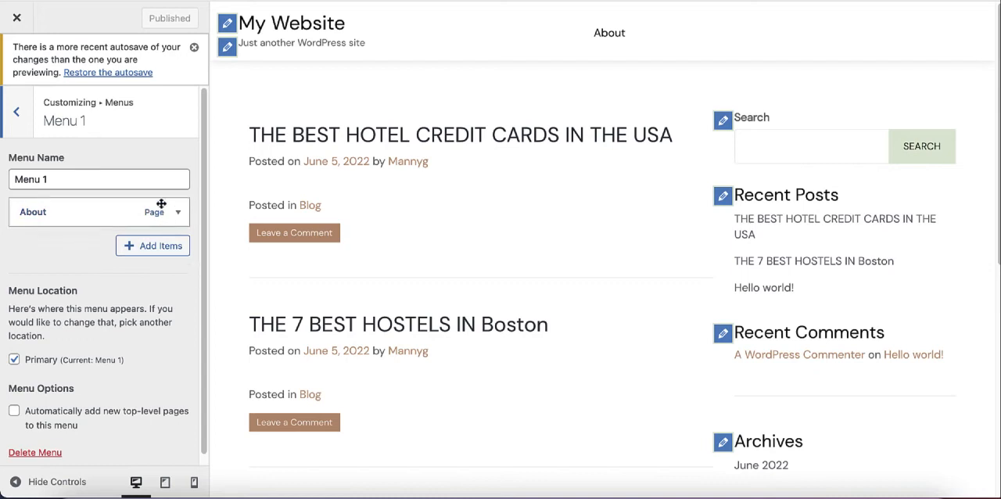
left_click(164, 246)
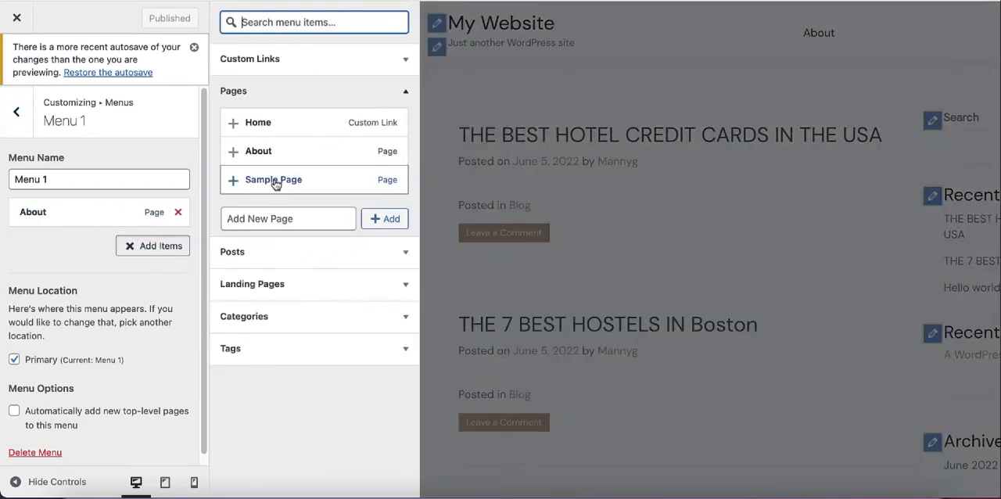
left_click(405, 317)
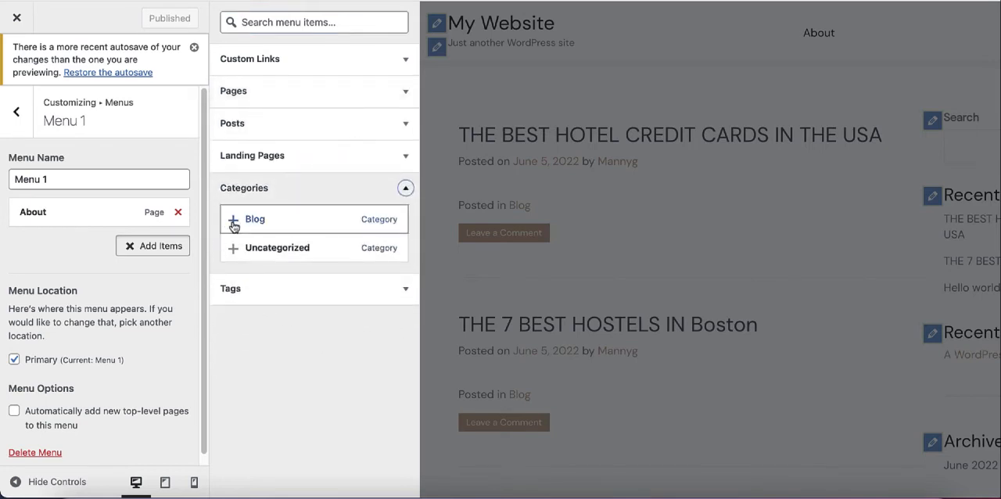
left_click(233, 222)
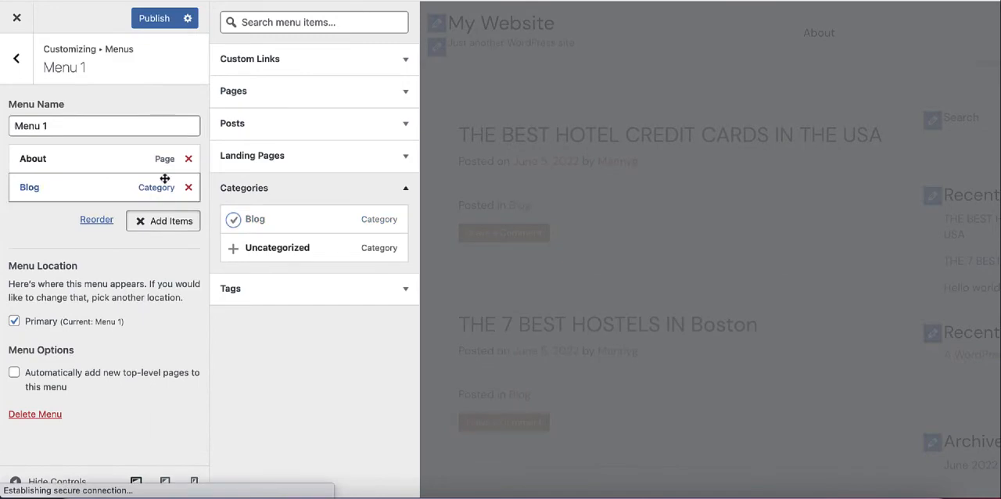
Step: Add the post "THE BEST HOTEL CREDIT CARDS IN THE USA" to Menu 1
left_click(160, 225)
left_click(161, 226)
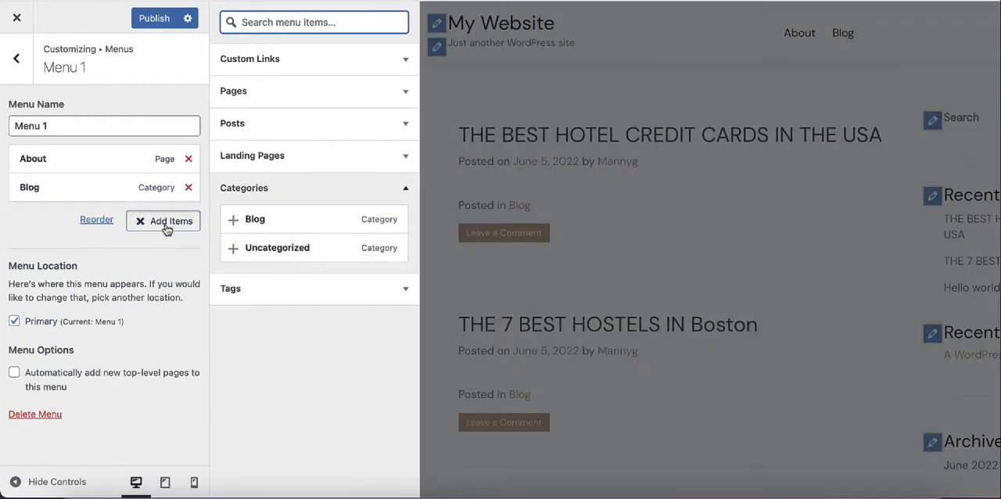
left_click(404, 189)
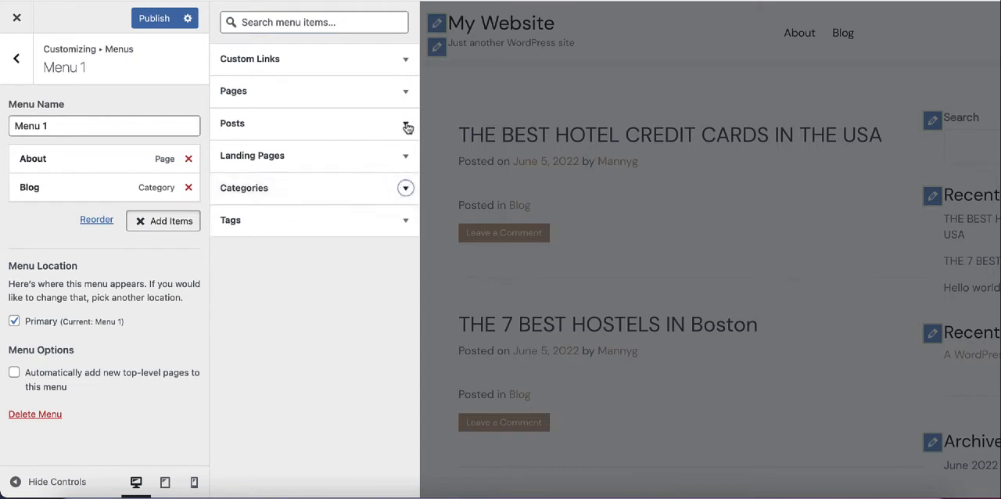
left_click(405, 126)
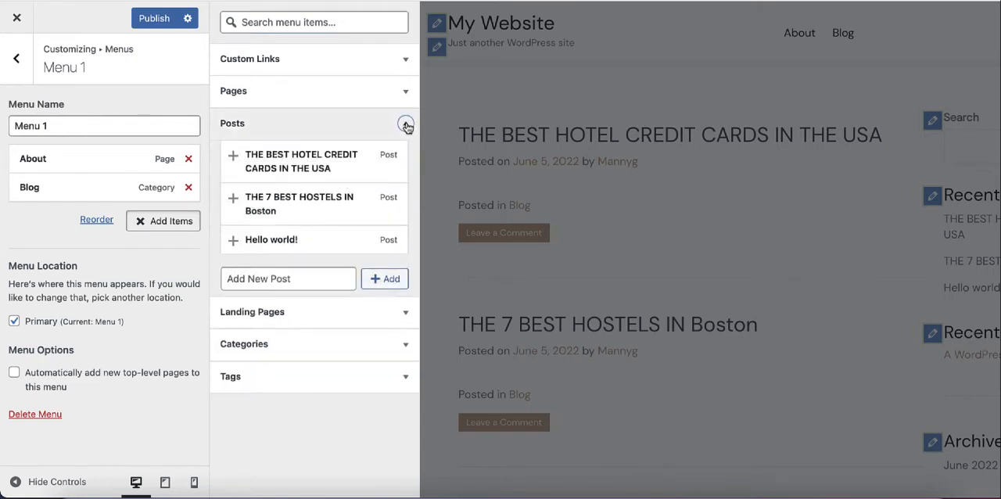
left_click(232, 159)
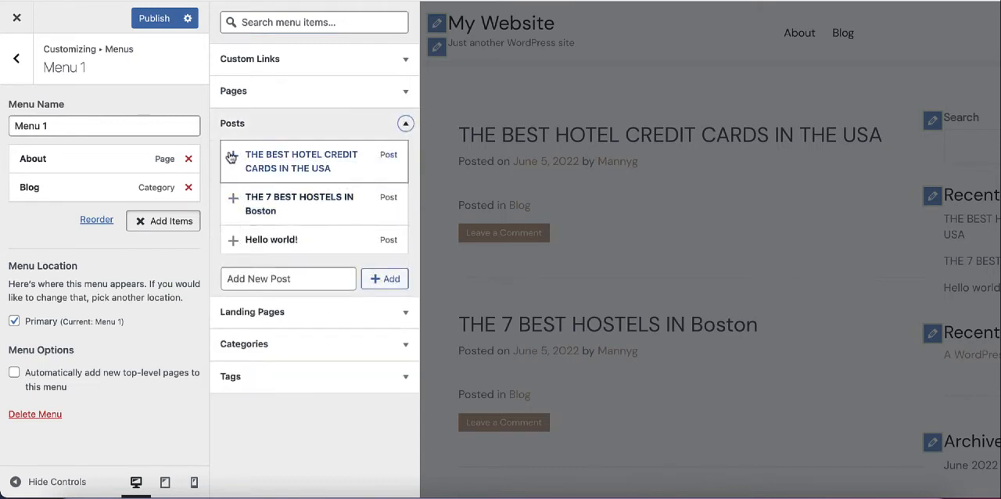
Step: Add the post "THE 7 BEST HOSTELS IN Boston" to Menu 1 and finish adding items
left_click(234, 205)
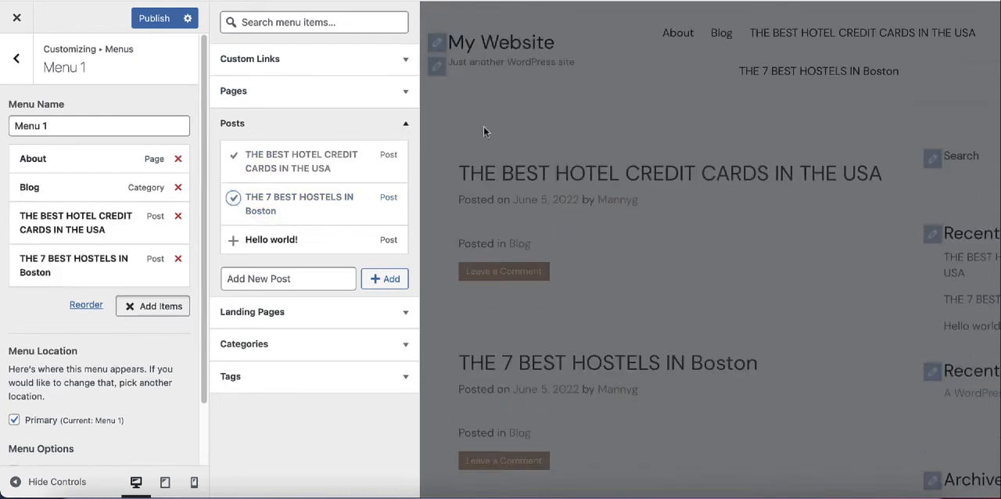
left_click(602, 118)
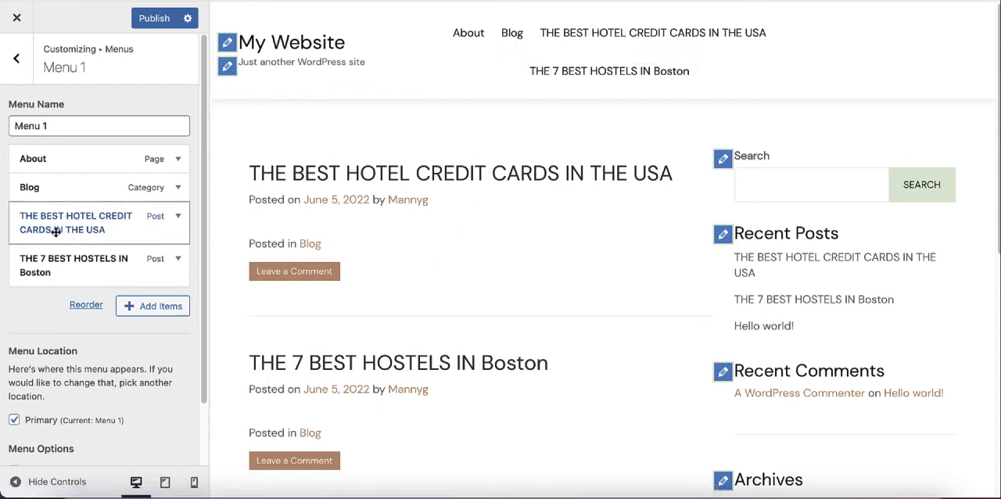
Step: Nest the hotel credit cards and Boston hostels posts as sub-items under Blog in Menu 1 and publish the menu
left_click_drag(54, 227, 65, 222)
left_click_drag(30, 267, 44, 265)
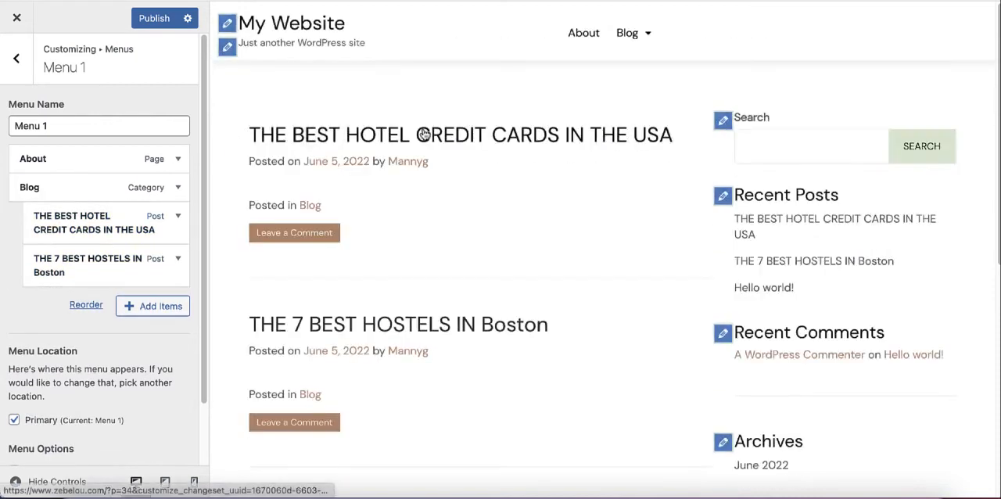
mouse_move(646, 36)
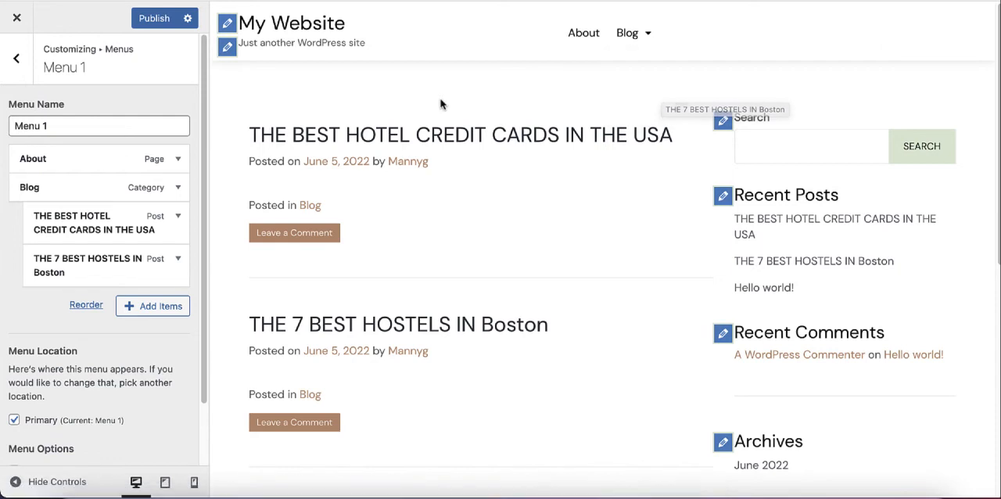
left_click(147, 23)
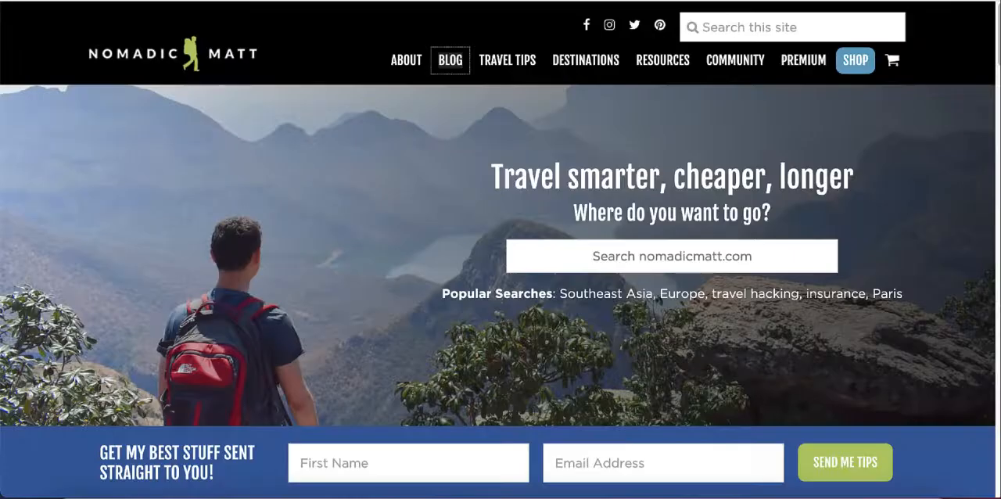
Step: Switch to the Nomadic Matt site and examine its Blog and Travel Tips navigation entries and the post grid on its homepage
mouse_move(455, 69)
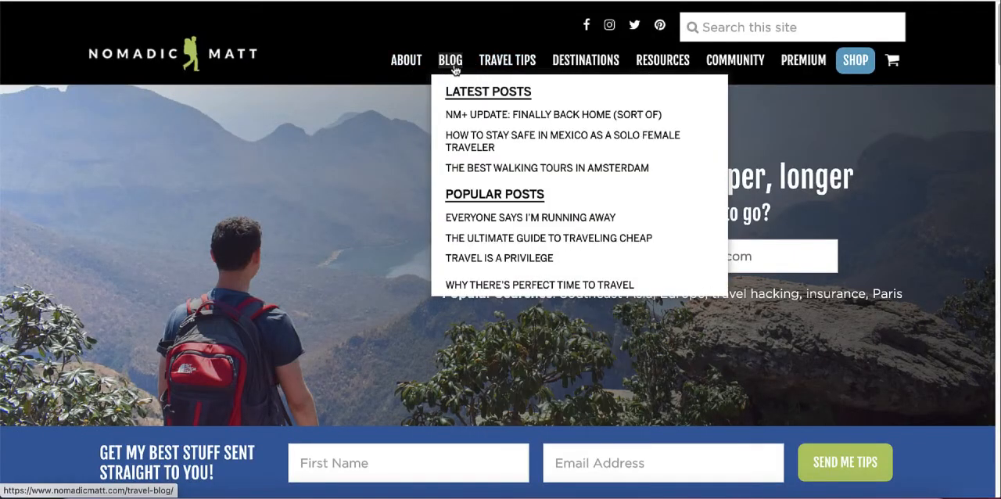
mouse_move(530, 62)
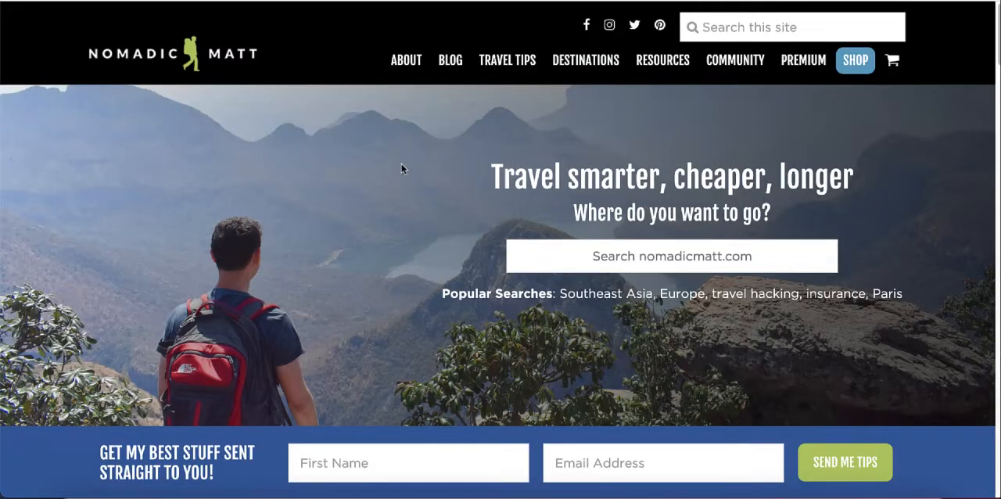
scroll(402, 166, "down", 10)
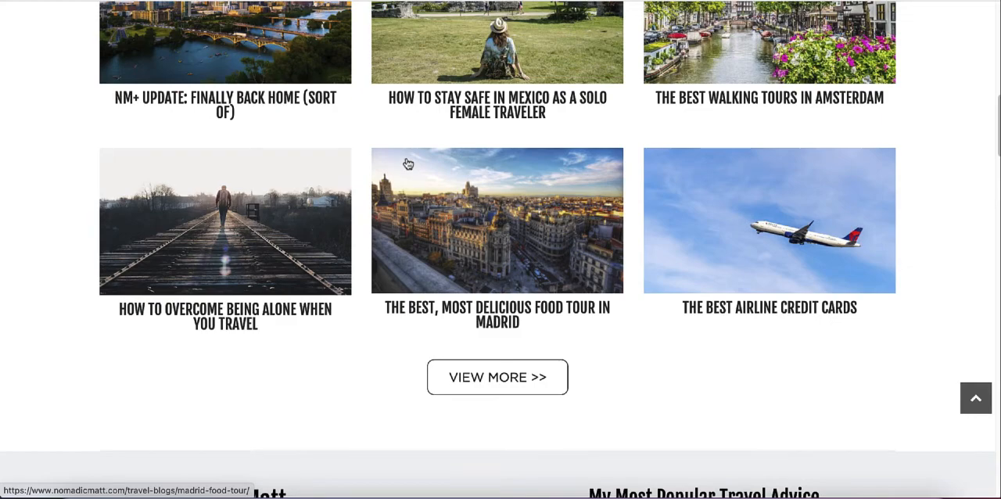
scroll(407, 163, "up", 10)
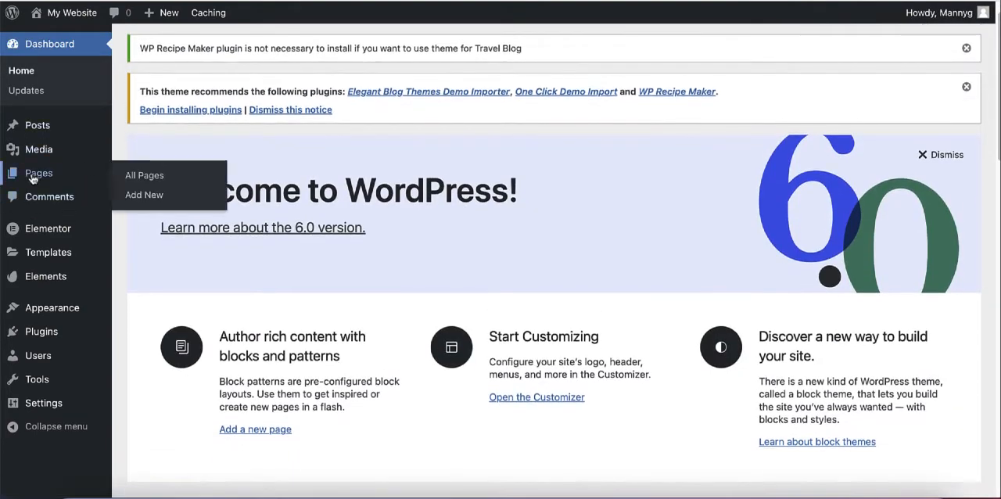
Step: Return to the WordPress dashboard and open the list of pages
left_click(32, 179)
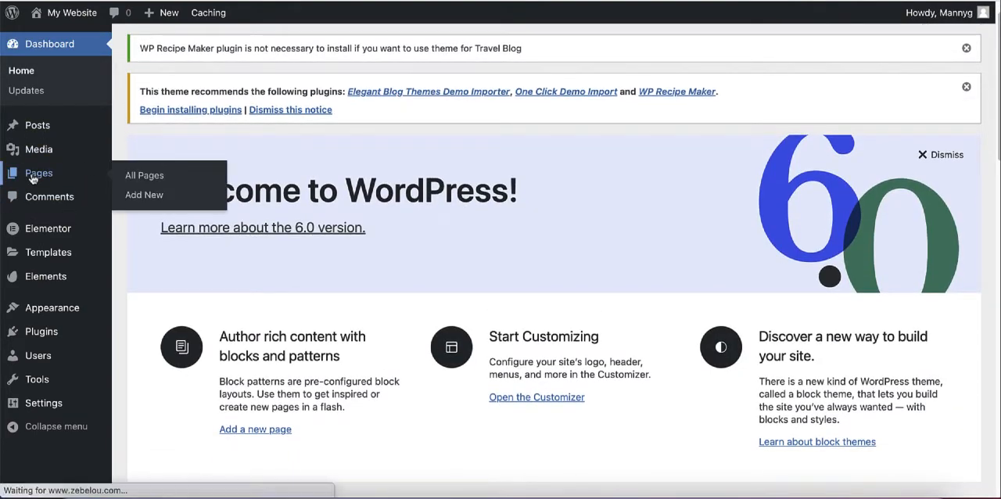
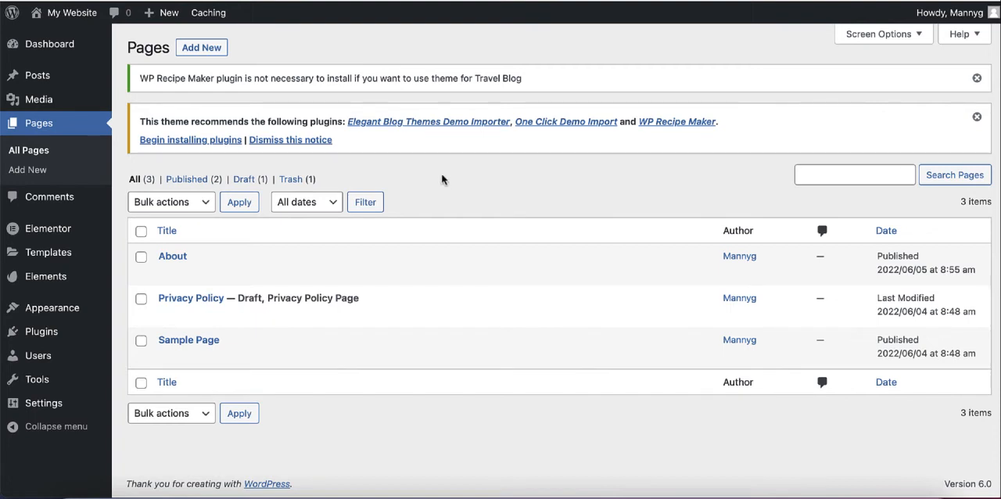
Step: Create a new page titled "Home", publish it and return to the list of pages
left_click(196, 52)
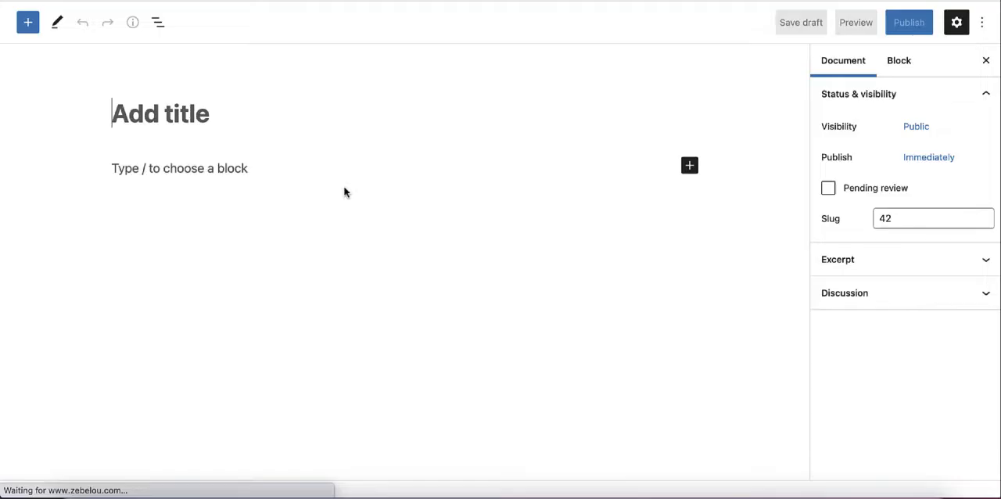
type("Home")
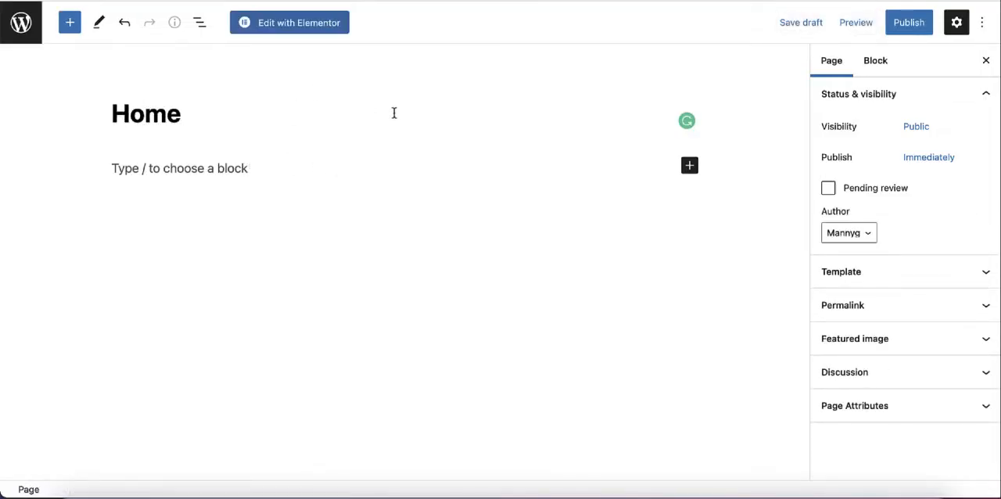
left_click(909, 22)
left_click(864, 22)
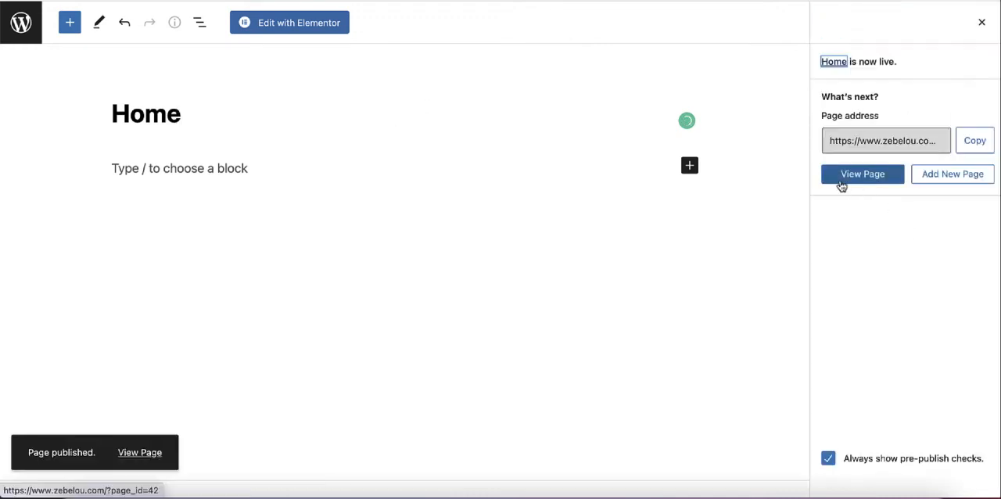
left_click(17, 27)
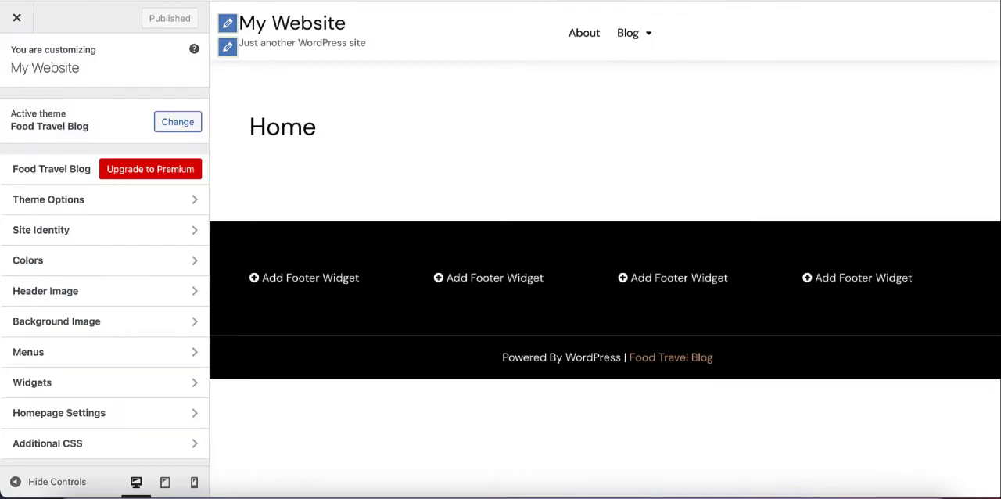
Step: Examine the site's current front page and its list of posts in the customizer preview
left_click(278, 30)
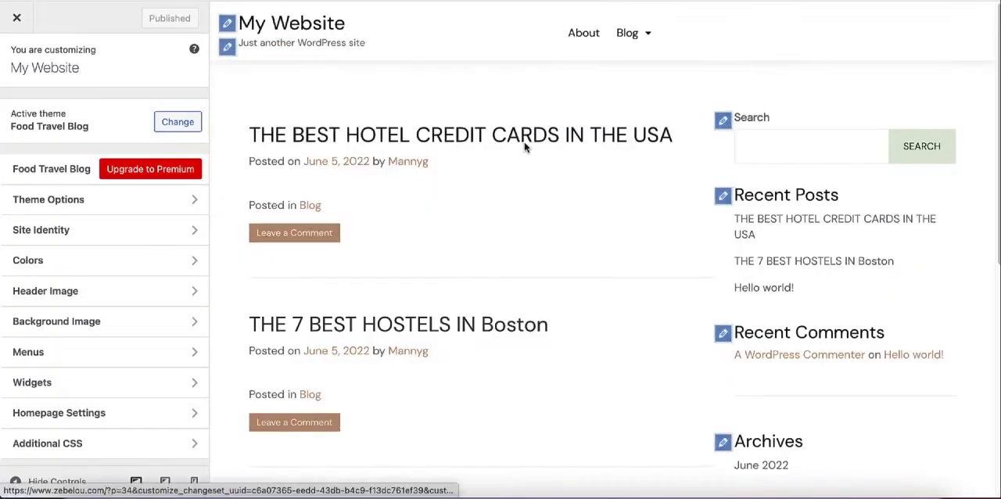
scroll(438, 136, "down", 10)
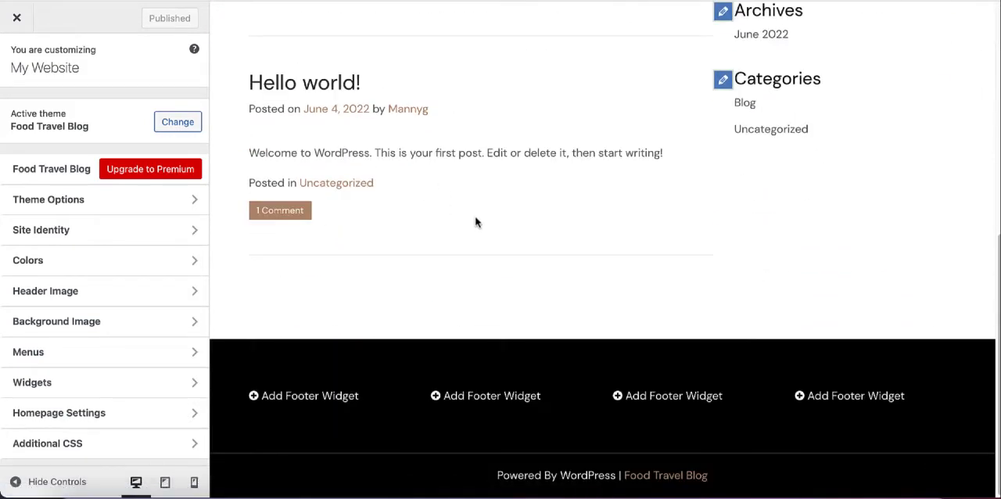
scroll(473, 219, "up", 10)
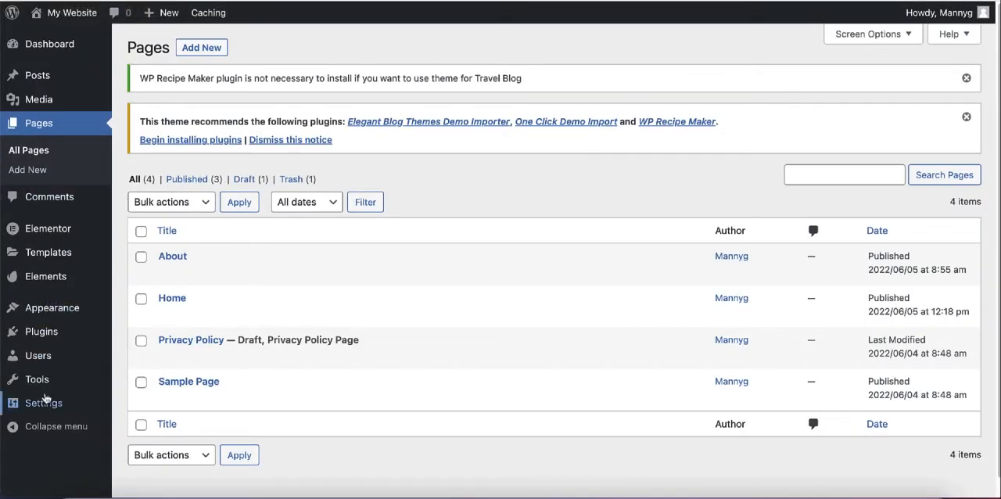
Step: In the Reading settings, make the homepage display a static page, choose Home as that page and save the changes
mouse_move(50, 412)
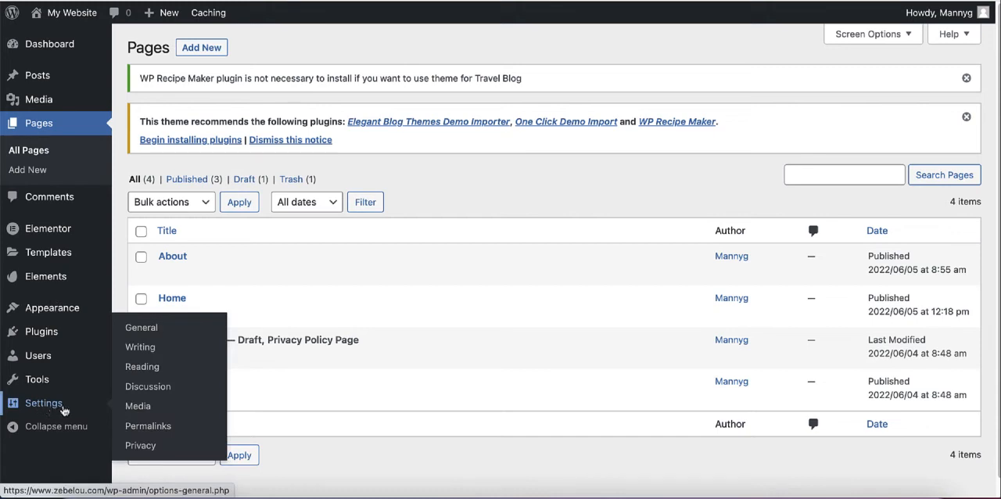
left_click(152, 372)
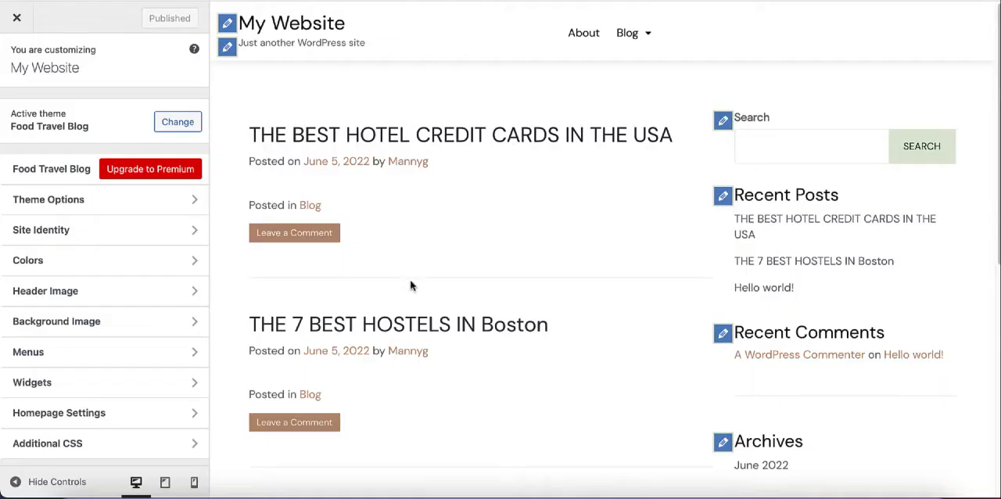
scroll(410, 279, "down", 10)
scroll(409, 195, "up", 10)
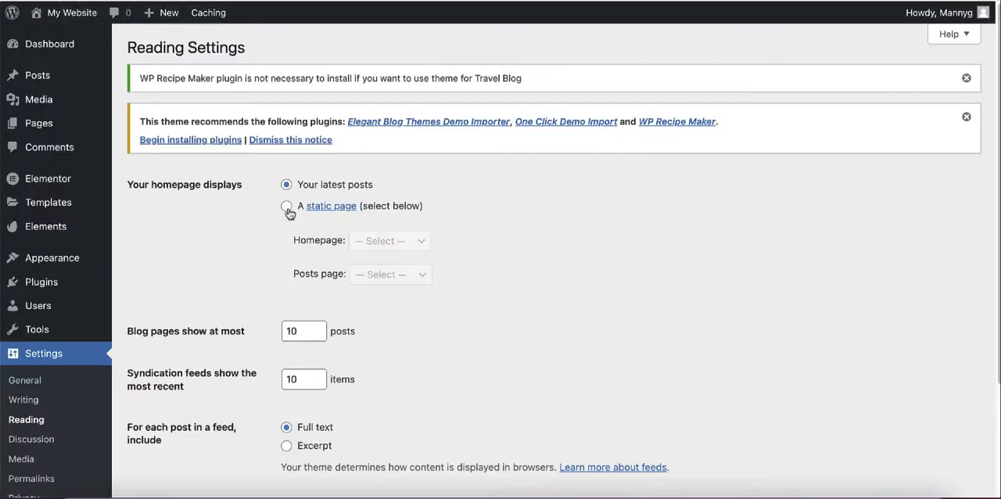
left_click(287, 207)
left_click(417, 242)
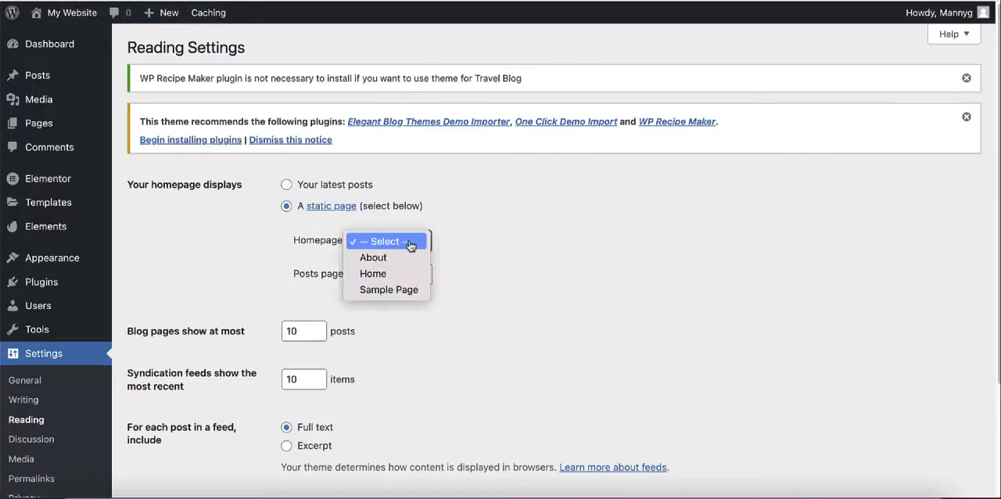
left_click(385, 274)
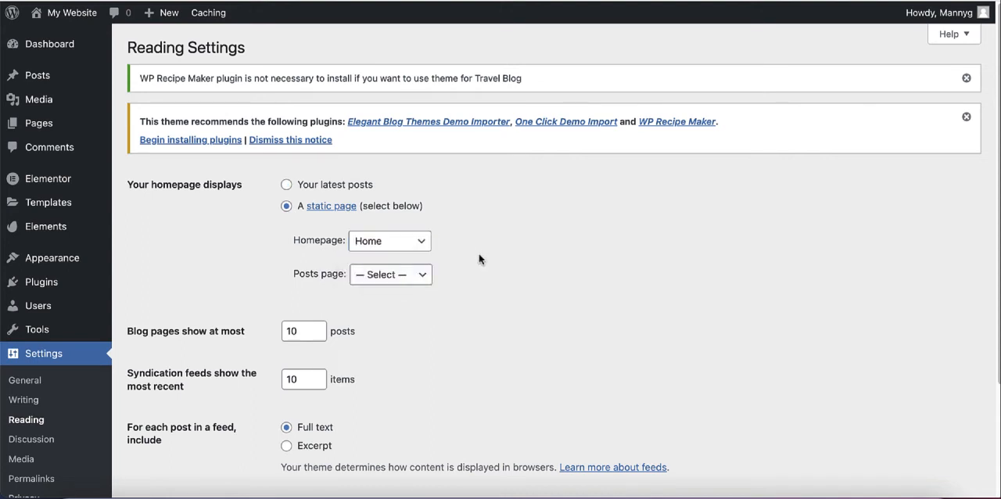
scroll(480, 256, "down", 3)
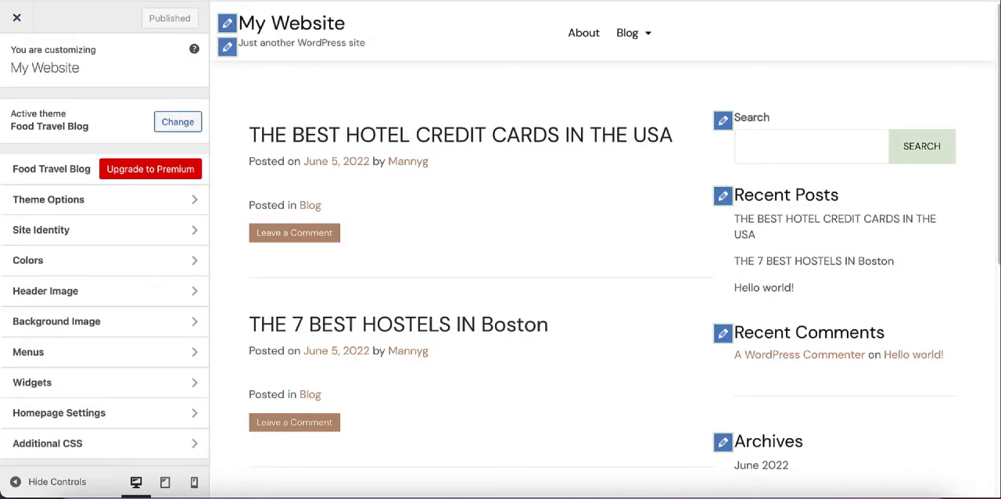
key("BackSpace")
key("Return")
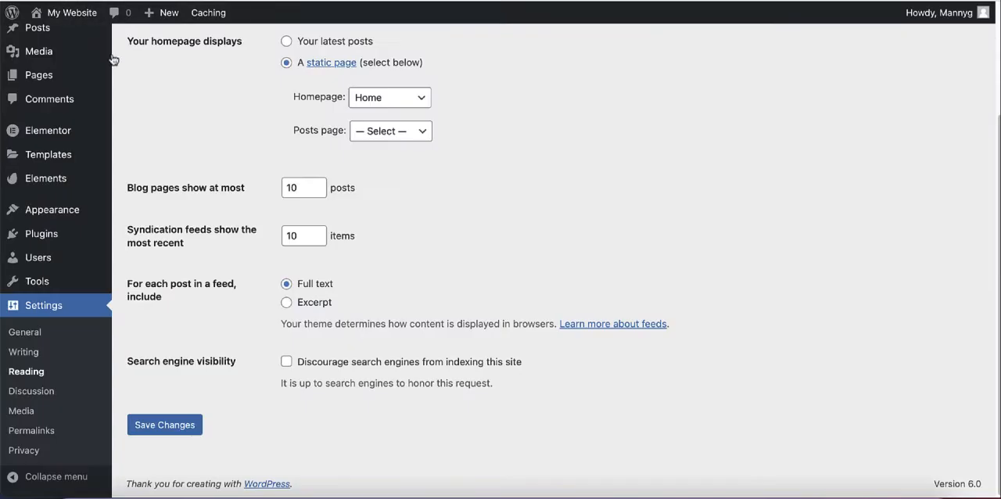
left_click(160, 426)
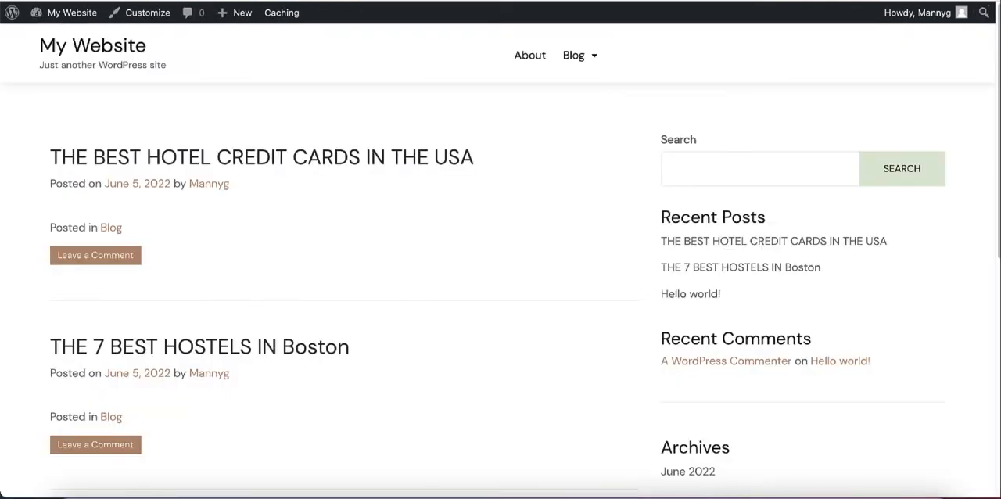
Step: Check the live site's homepage and compare it with the banner area of the Nomadic Matt homepage
left_click(84, 49)
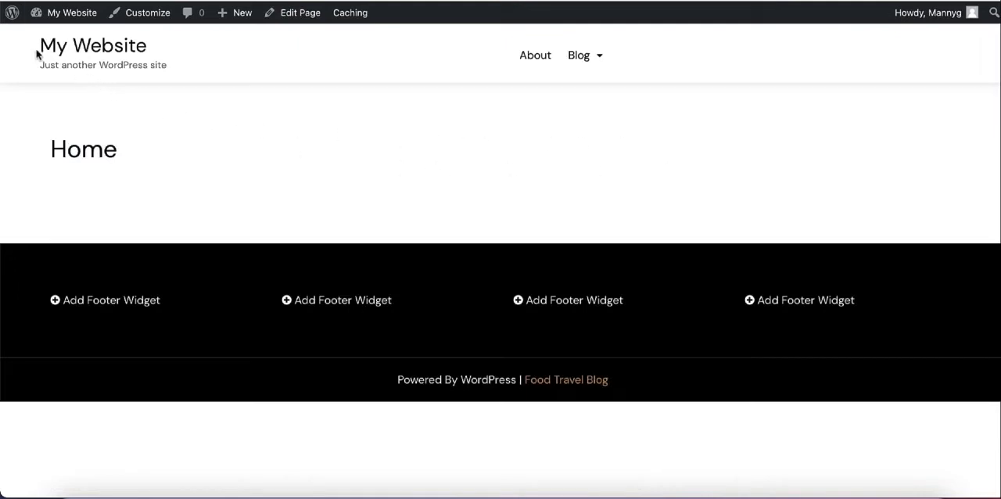
left_click_drag(55, 147, 175, 162)
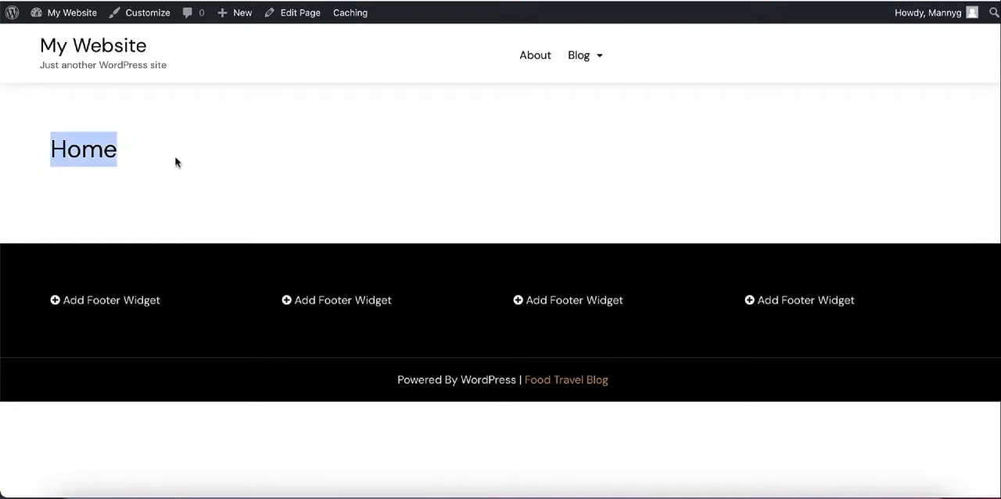
left_click(321, 146)
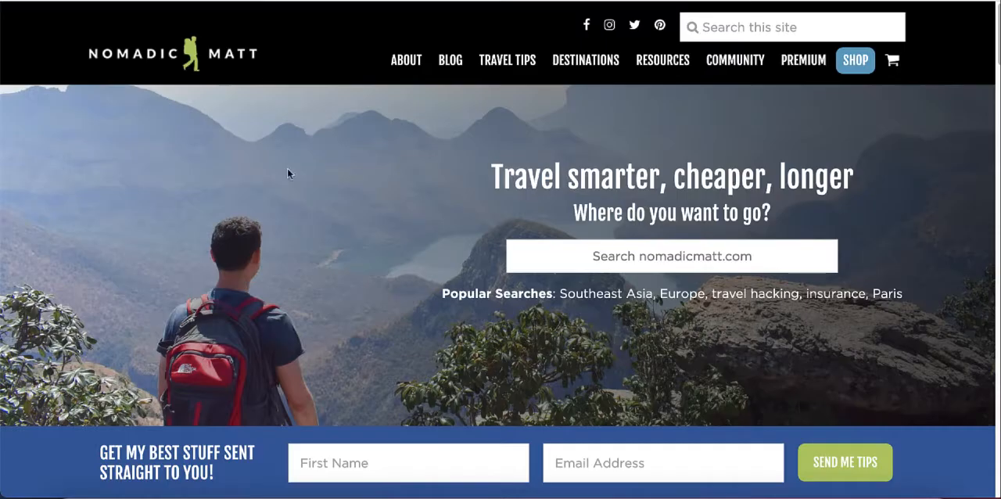
scroll(418, 252, "down", 1)
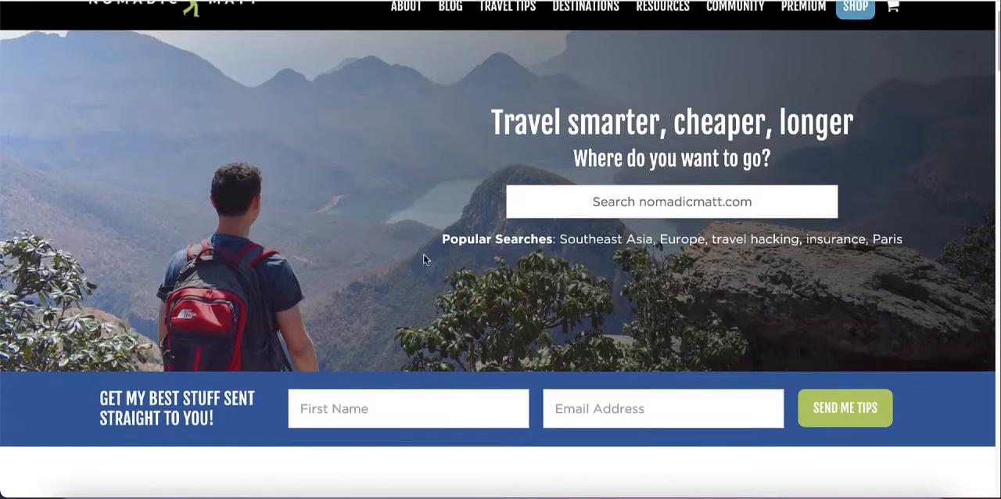
scroll(420, 253, "up", 1)
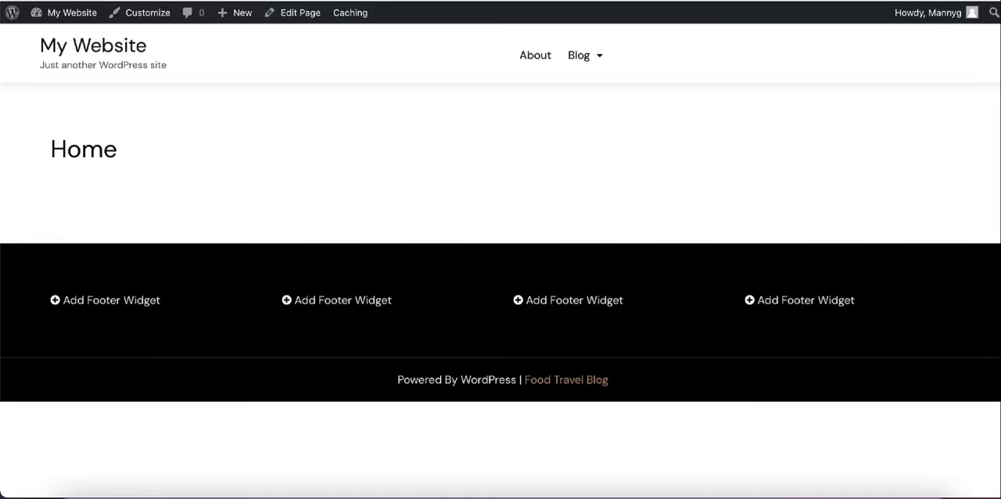
Step: Open the Home page for editing from the live site and launch it in Elementor
left_click(297, 18)
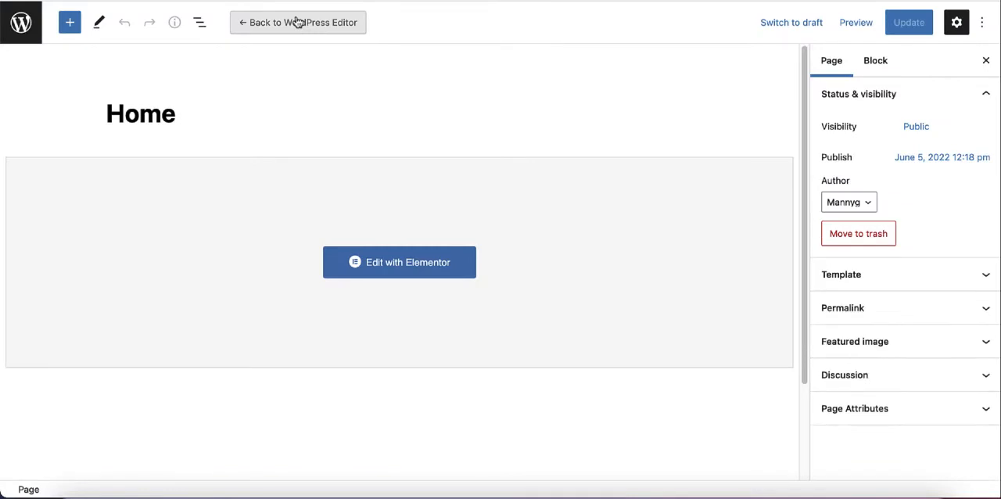
scroll(424, 103, "down", 1)
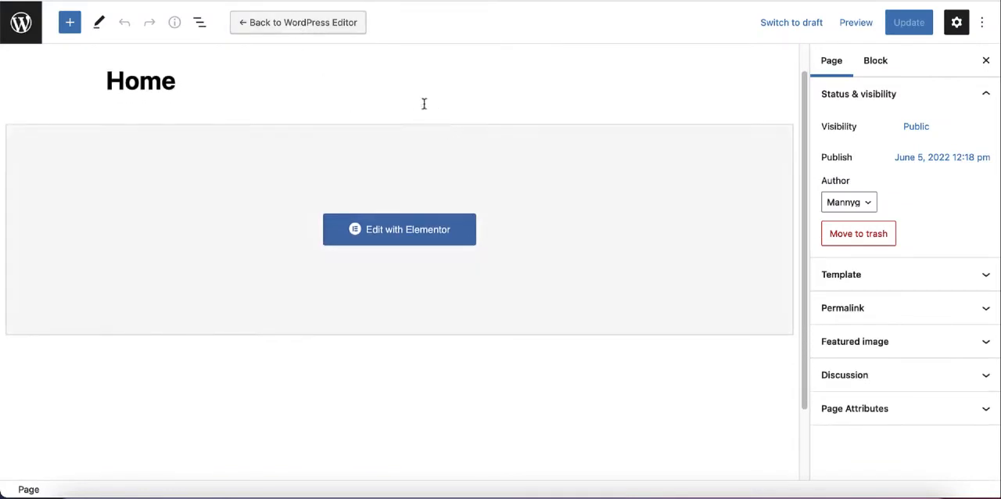
scroll(410, 84, "up", 1)
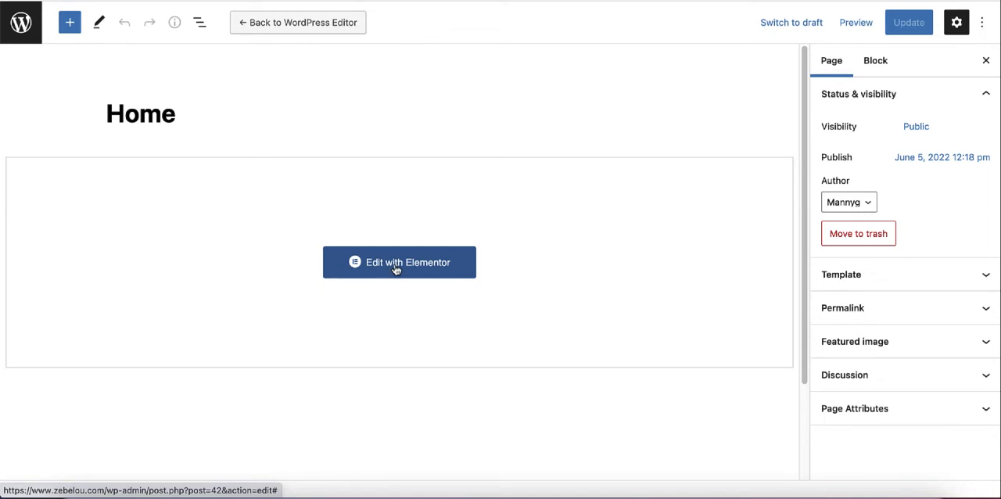
left_click(396, 269)
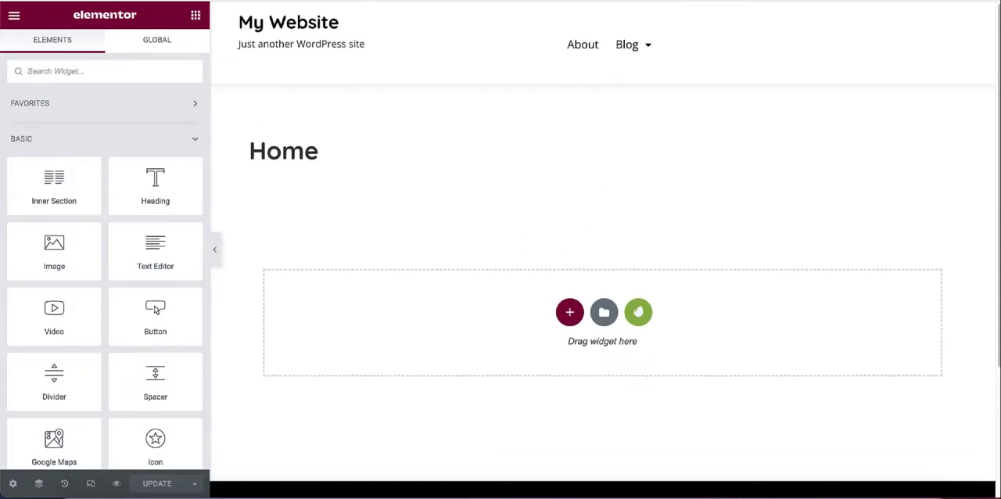
Step: Switch to the stock photo sites Pixabay and Pexels, search Pexels for "travel" and browse the photos
left_click(541, 1)
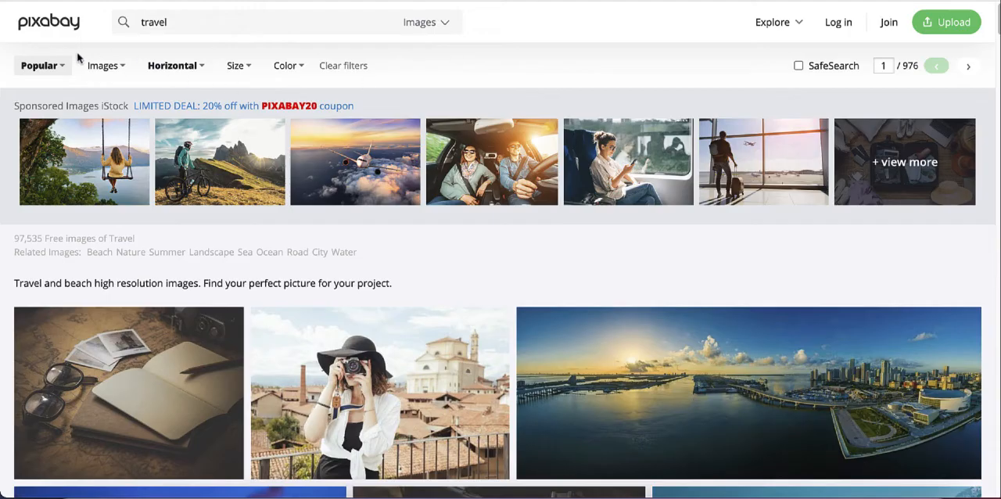
left_click(549, 1)
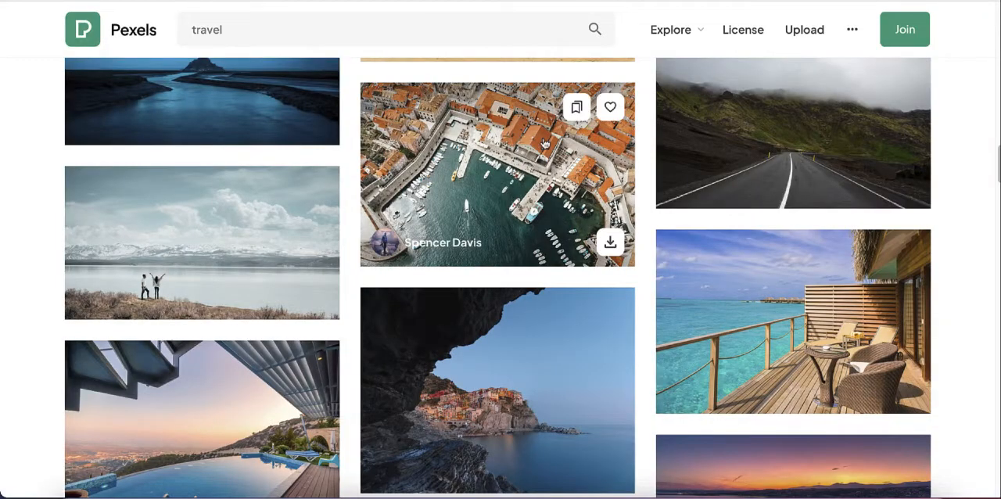
scroll(550, 164, "up", 10)
left_click(260, 33)
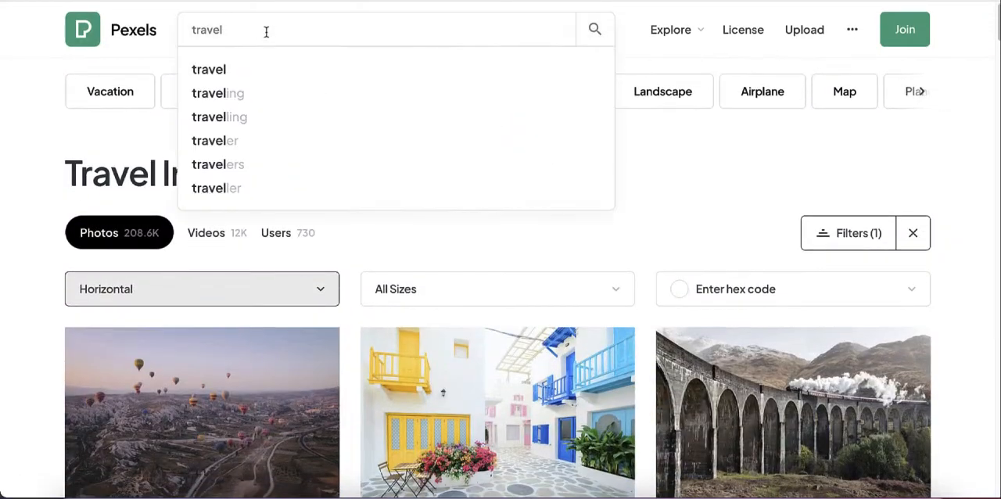
left_click(212, 72)
scroll(634, 191, "down", 2)
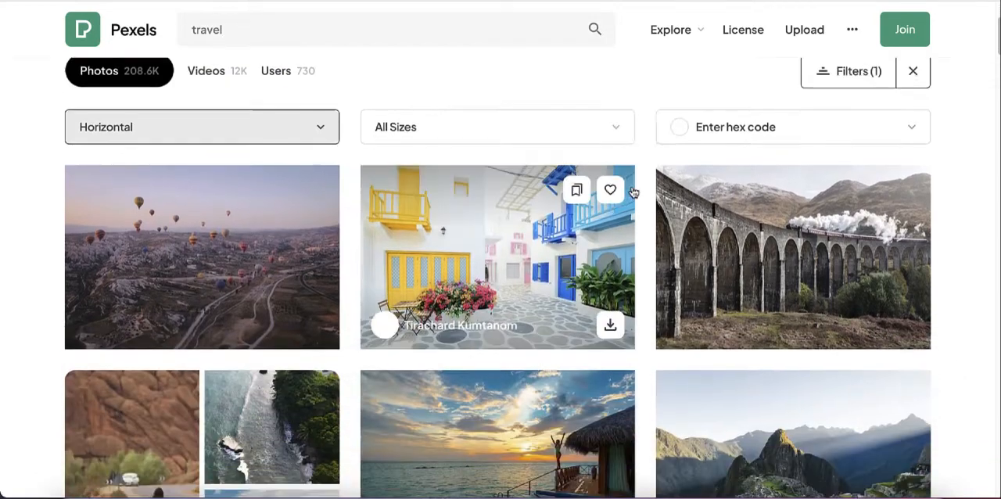
scroll(633, 192, "down", 3)
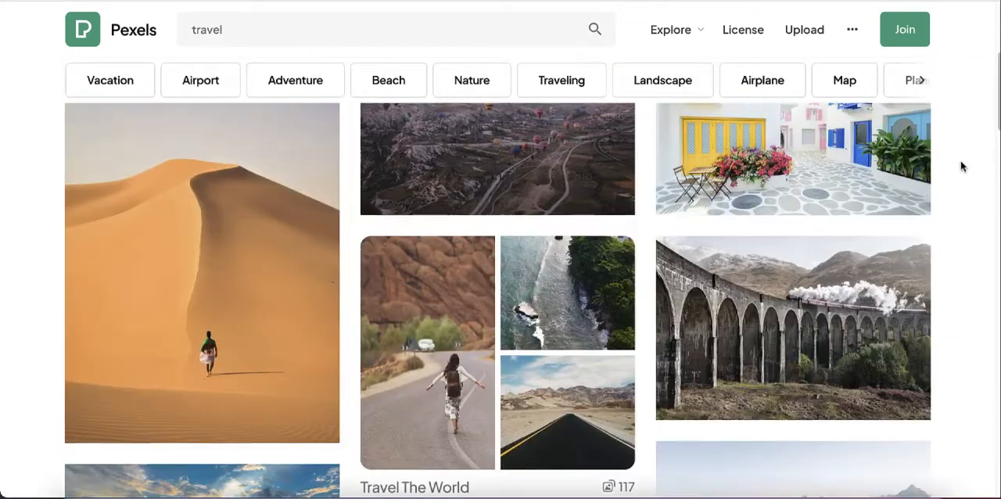
scroll(962, 167, "down", 3)
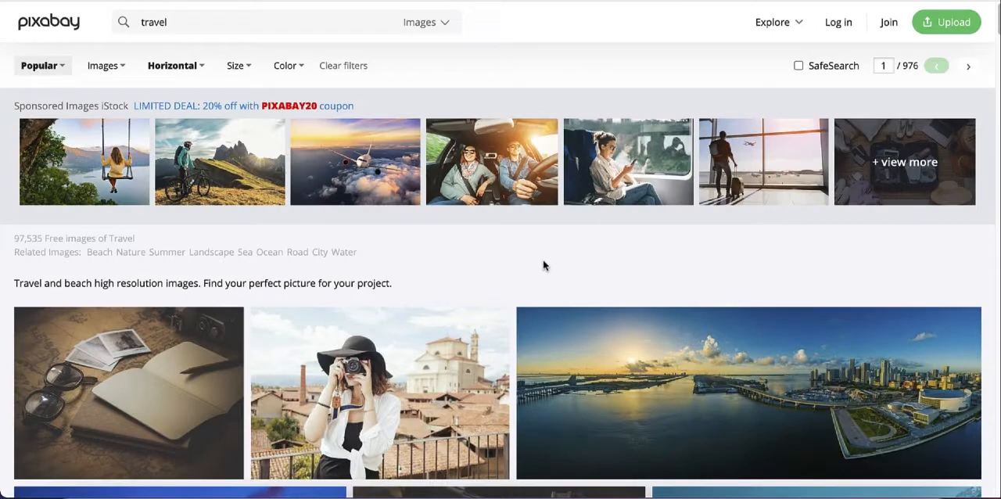
Step: Open the Miami city panorama from Pixabay's travel results and request its free download as the 1280×474 JPG
scroll(543, 261, "down", 2)
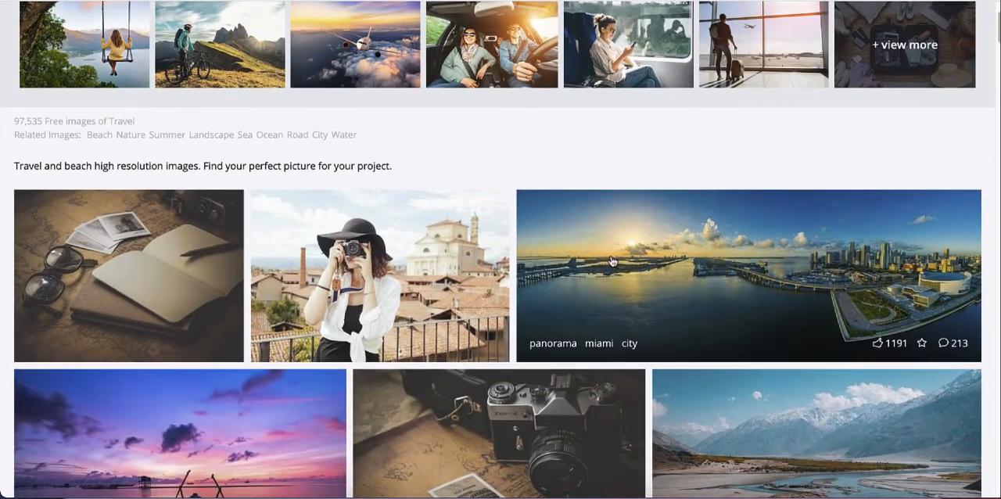
left_click(716, 276)
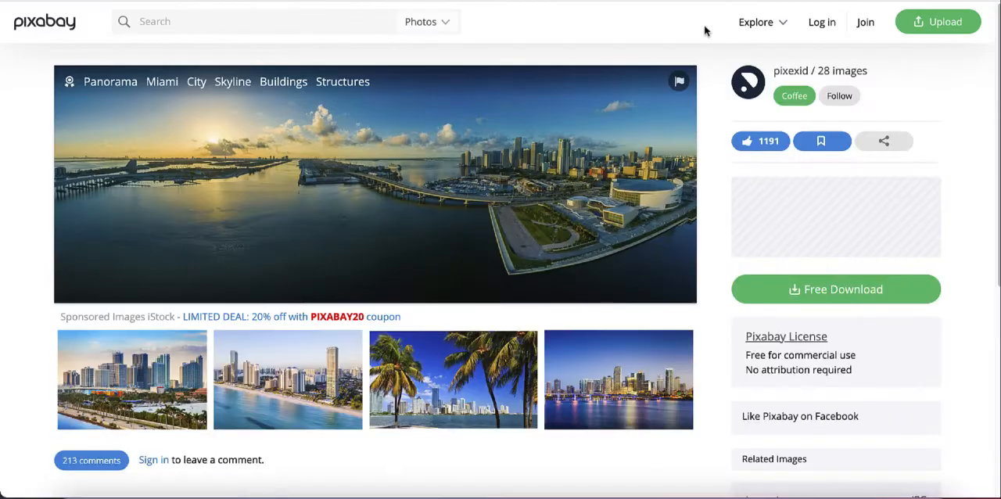
scroll(692, 199, "down", 3)
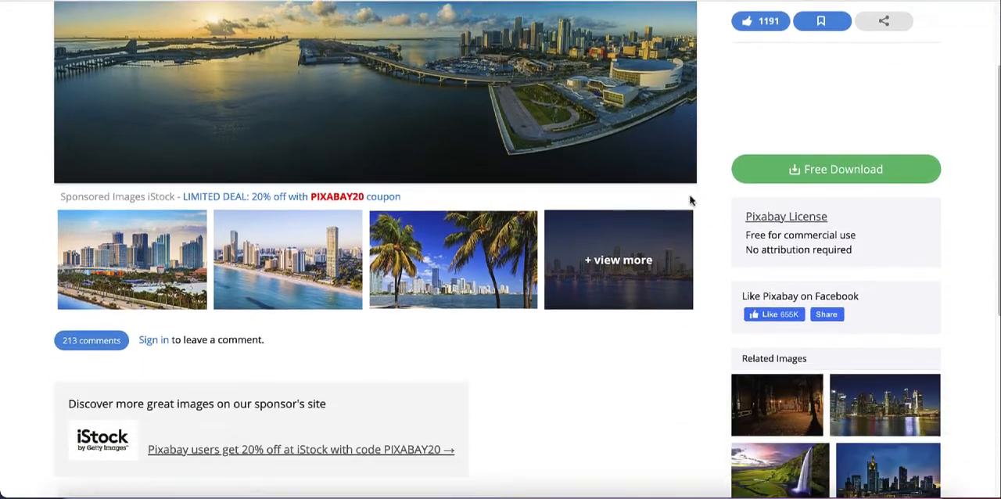
scroll(691, 200, "up", 2)
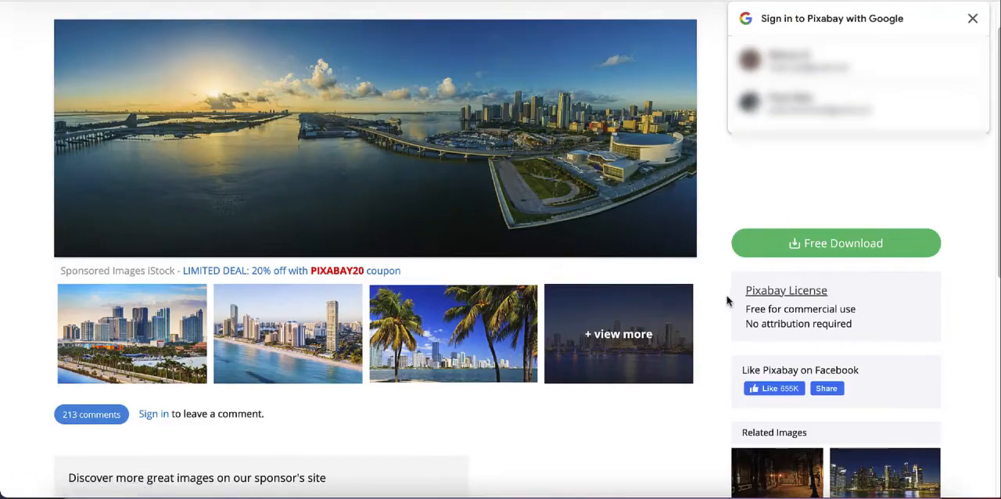
scroll(832, 315, "up", 1)
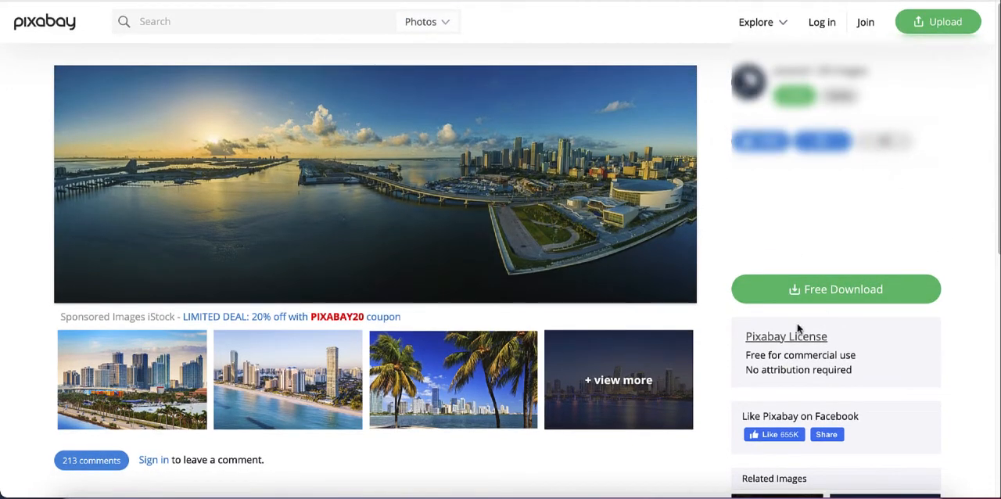
left_click(823, 291)
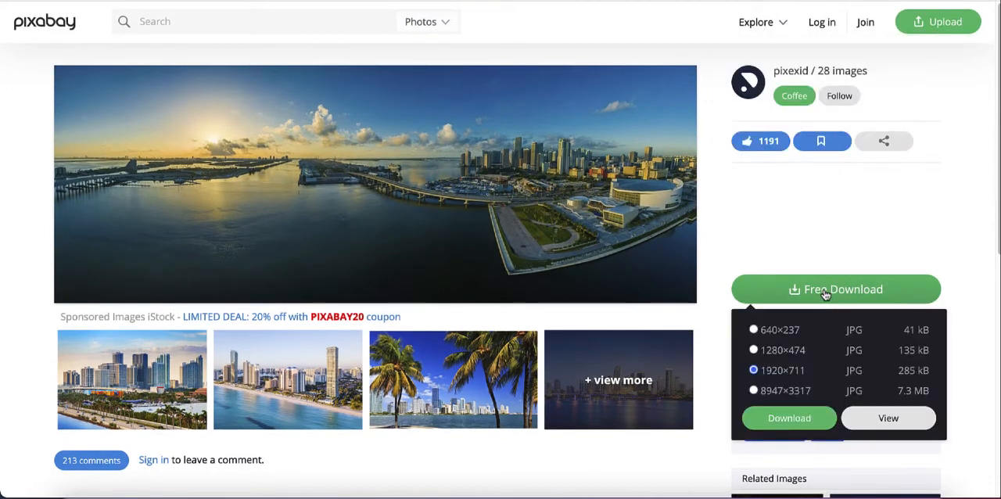
left_click(753, 350)
left_click(782, 419)
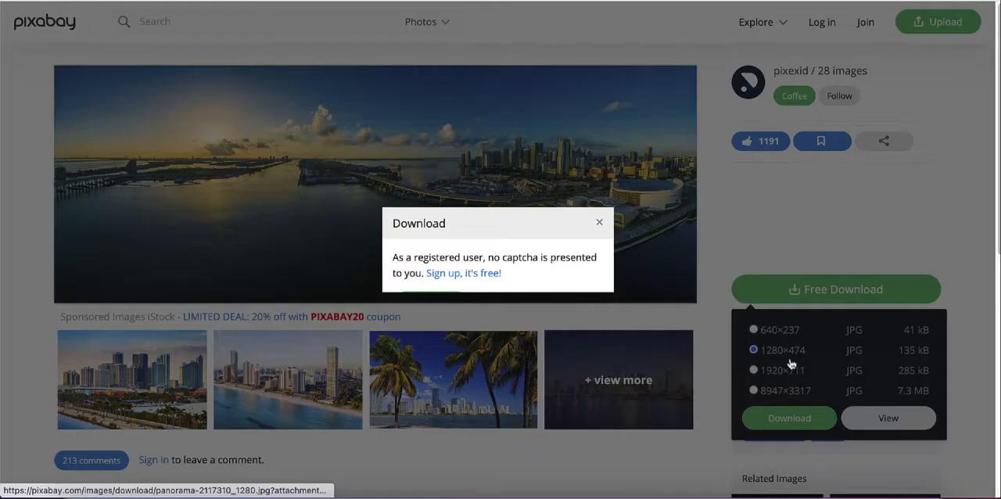
Step: Complete the reCAPTCHA challenge required for the image download
left_click(412, 265)
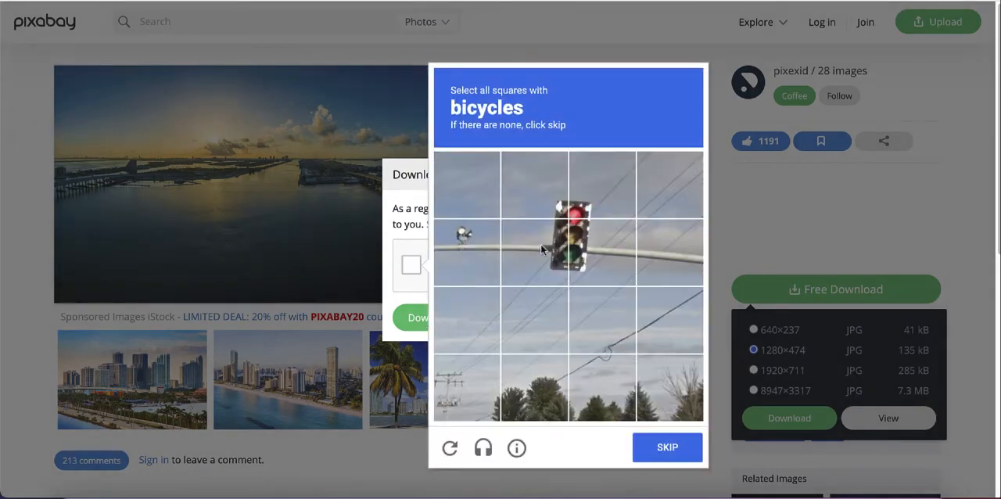
left_click(669, 446)
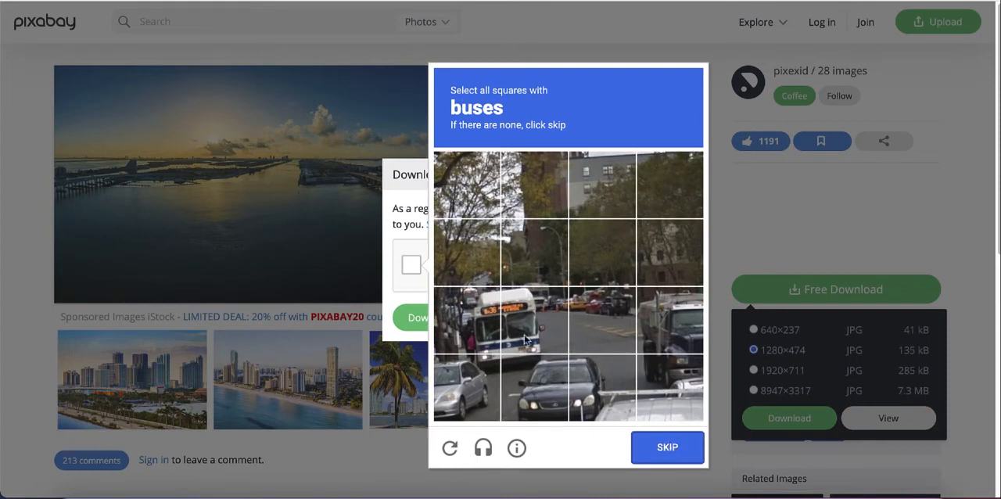
left_click(525, 340)
left_click(473, 329)
left_click(481, 373)
left_click(533, 376)
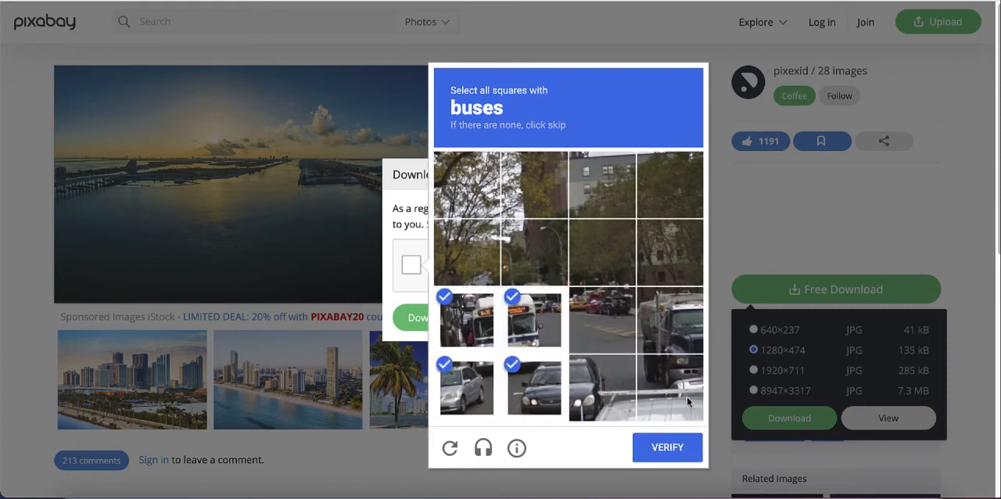
left_click(667, 446)
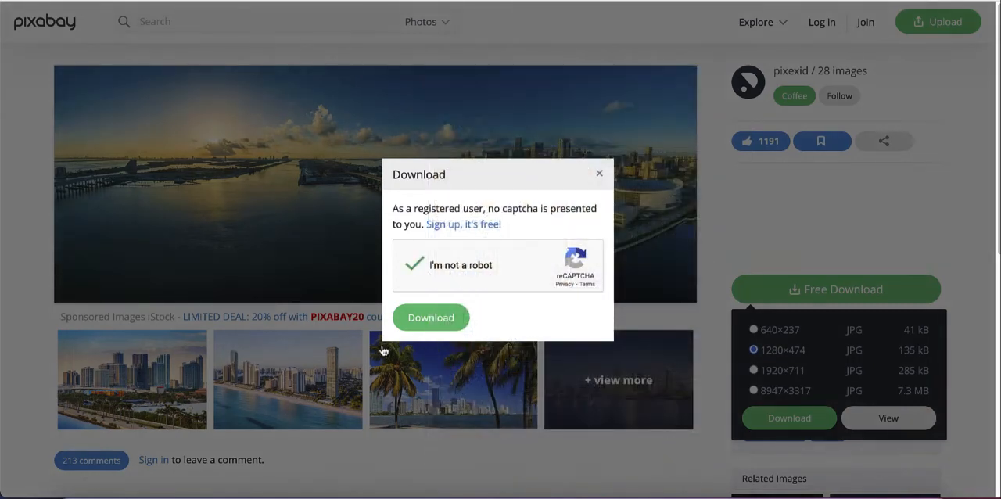
Step: Download the Miami panorama, open the downloaded file to check it, and close the preview
left_click(424, 317)
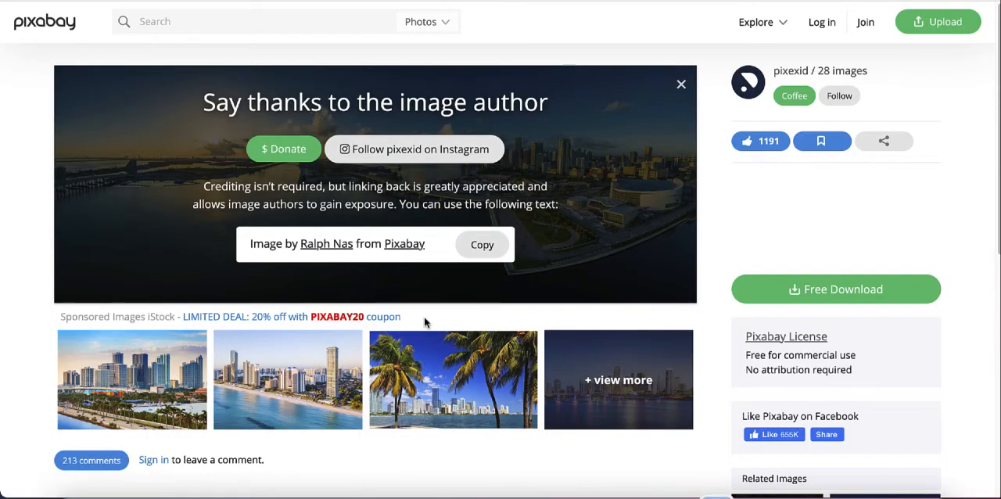
left_click(479, 190)
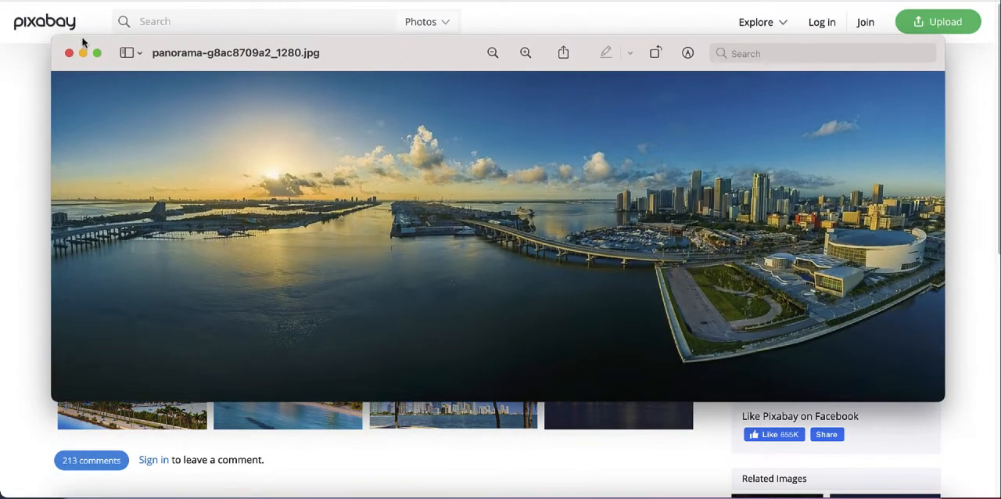
left_click(69, 53)
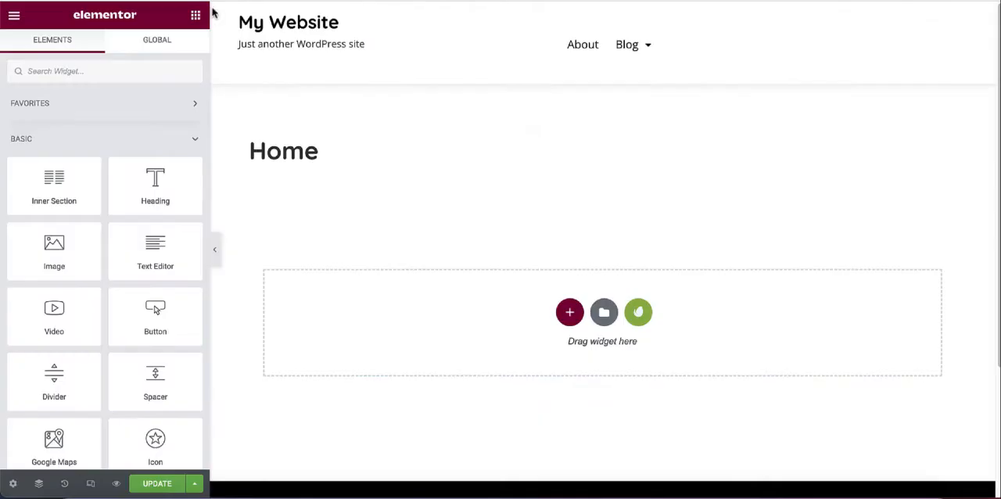
Step: In the Elementor editor, add a single-column section to the Home page and place an Image widget in it
left_click(570, 314)
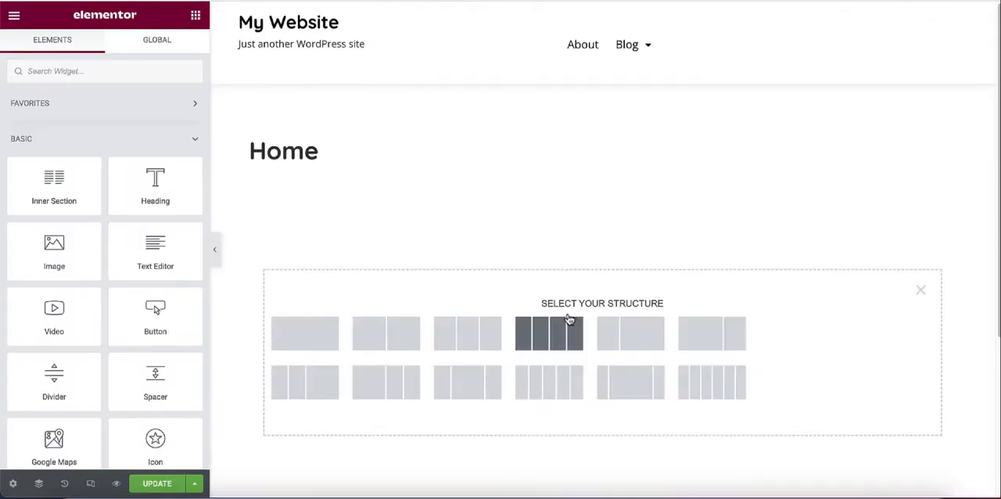
left_click(304, 330)
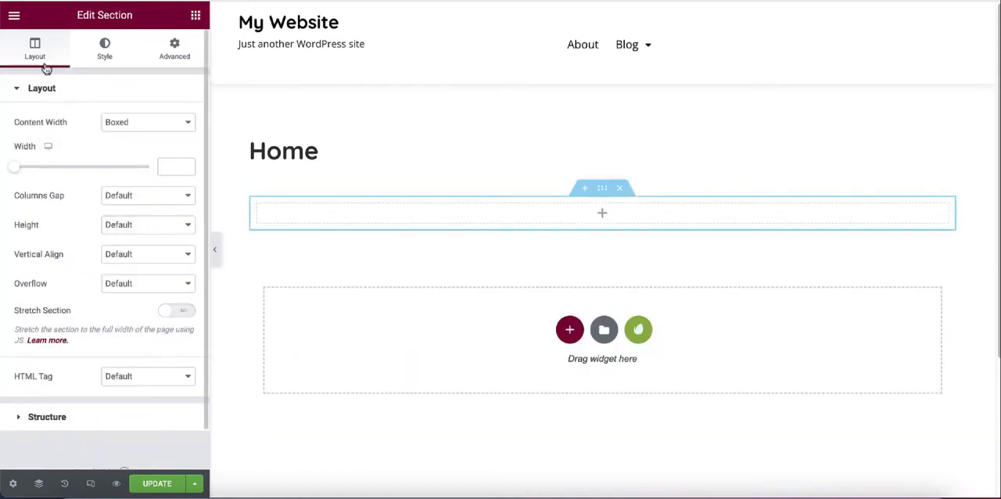
left_click(509, 215)
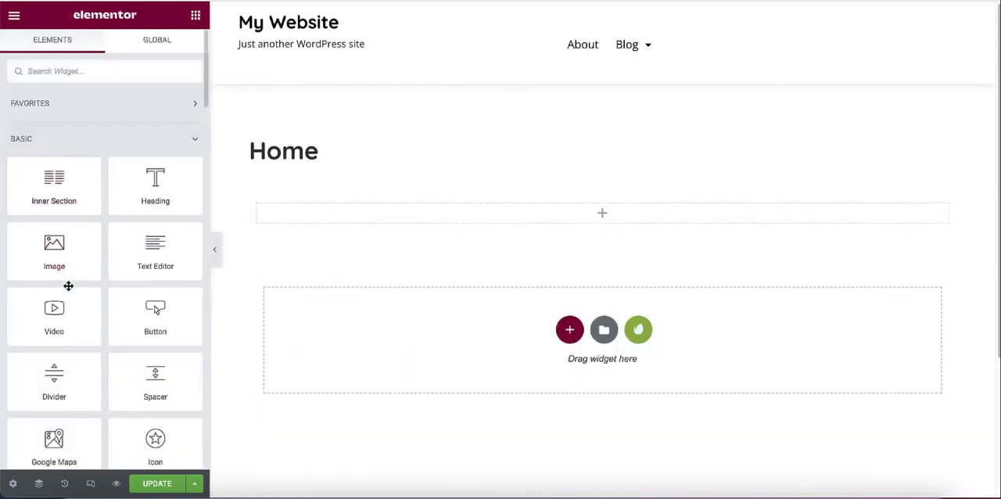
left_click_drag(50, 257, 569, 211)
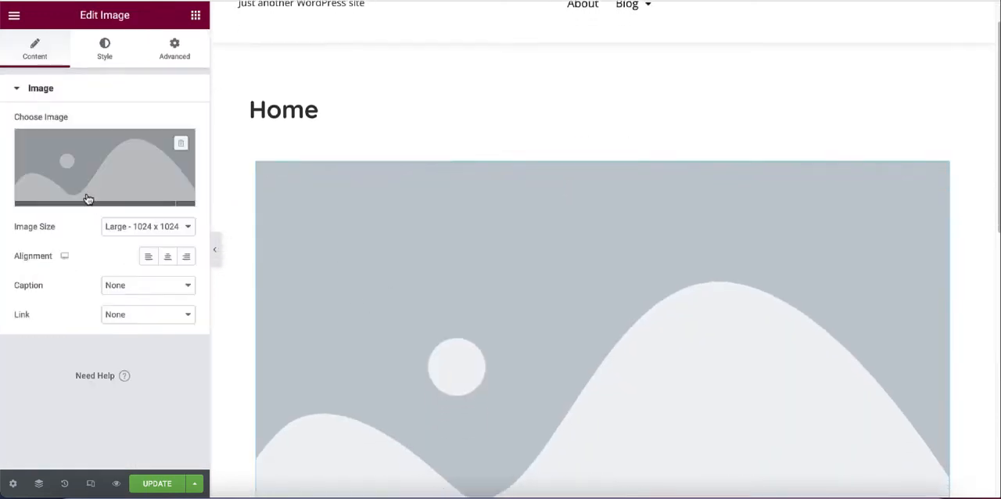
Step: Insert the first panorama from the media library into the Image widget with the alt text "Travel 1"
left_click(88, 170)
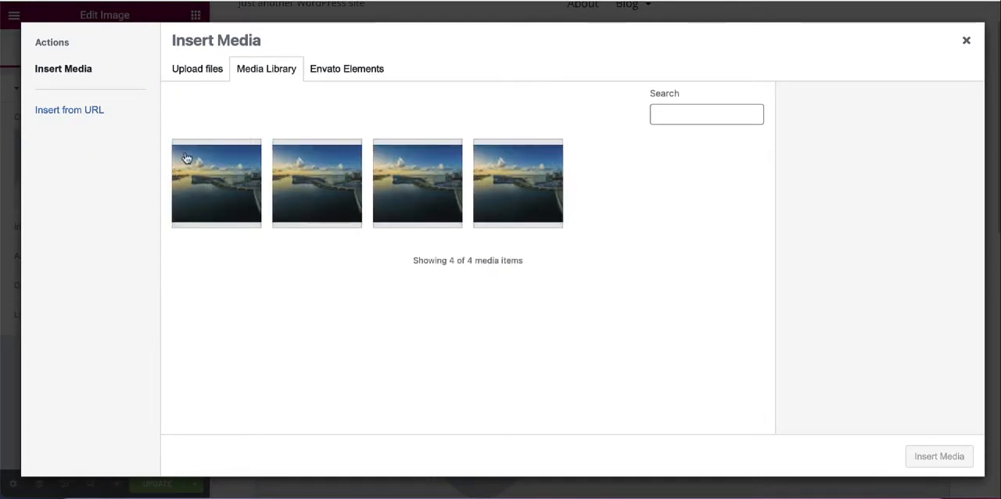
left_click(215, 180)
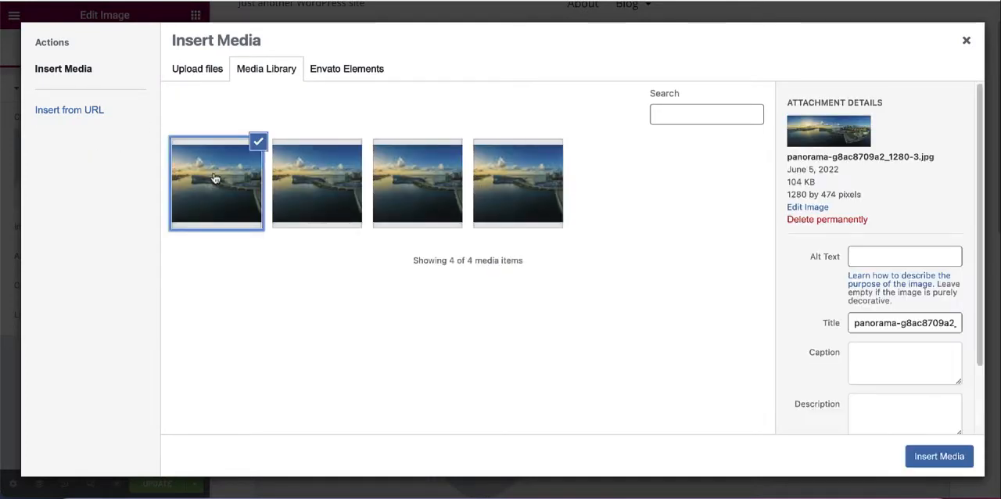
left_click(880, 255)
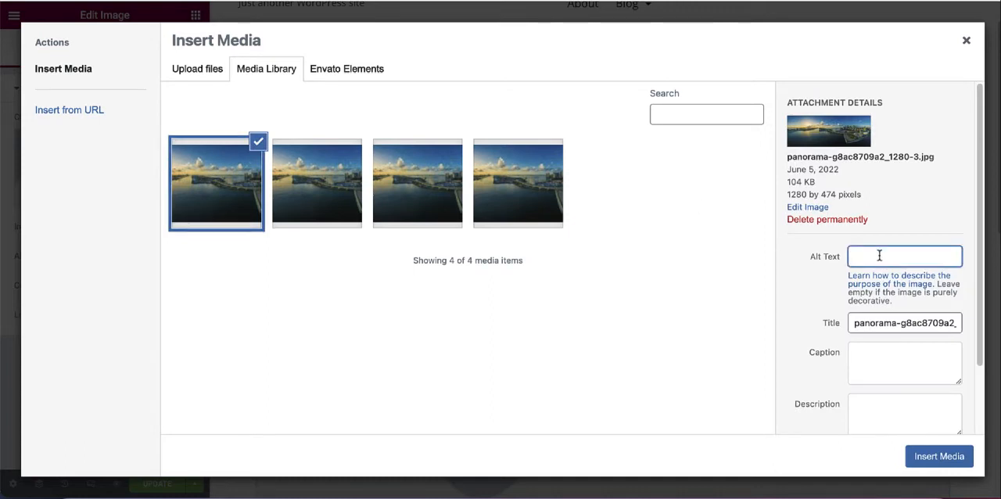
type("Tra")
type("vek")
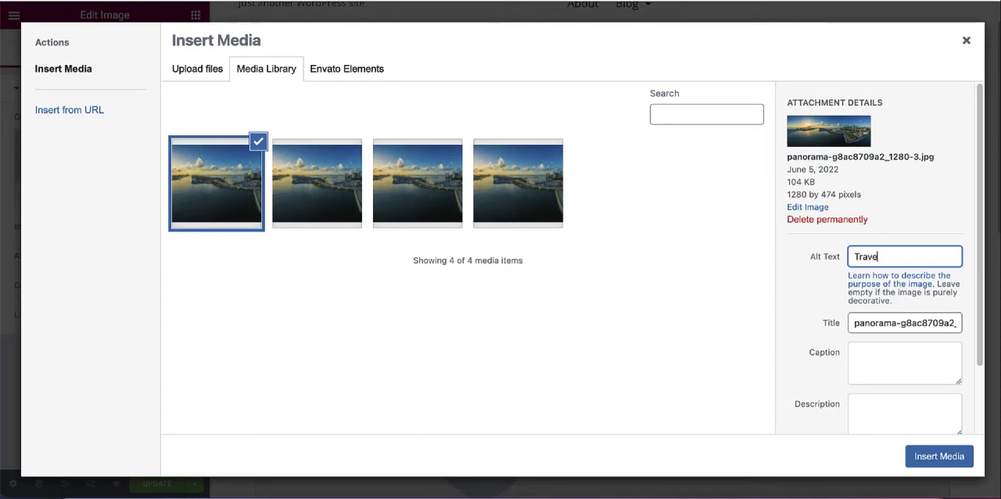
left_click(932, 460)
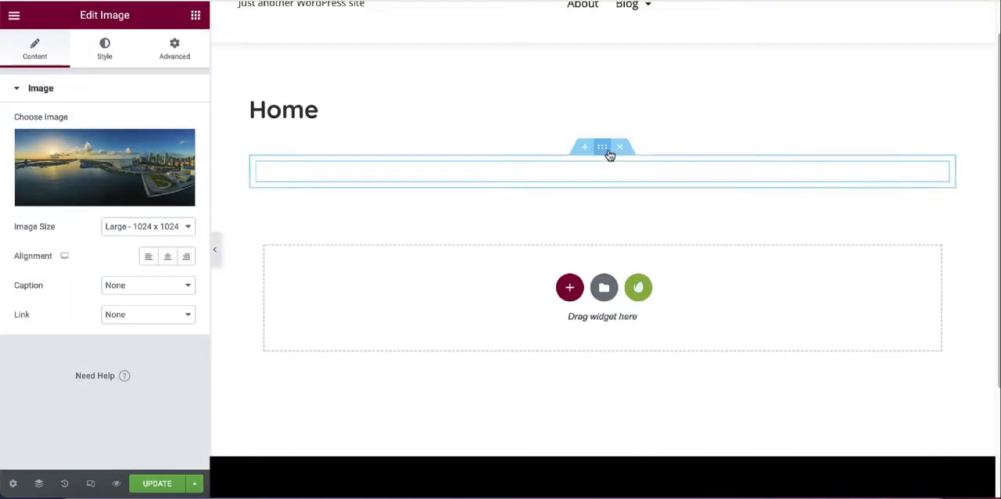
Step: Review the inserted panorama on the Home page and update the page
scroll(654, 86, "down", 2)
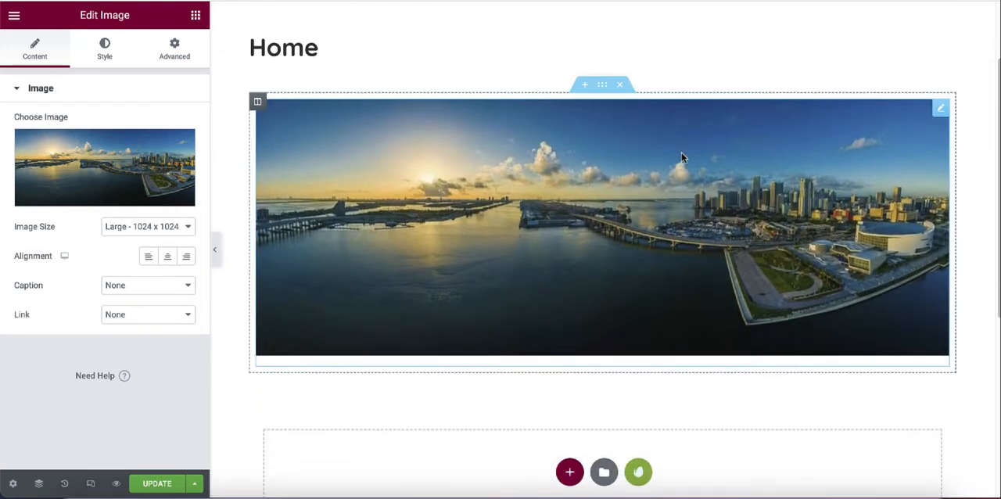
scroll(681, 156, "down", 3)
scroll(663, 223, "up", 5)
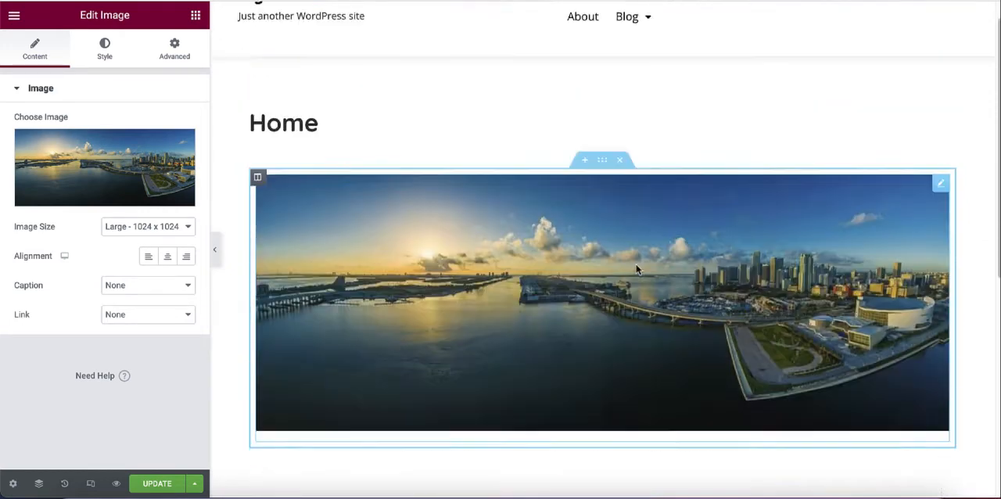
scroll(570, 195, "up", 1)
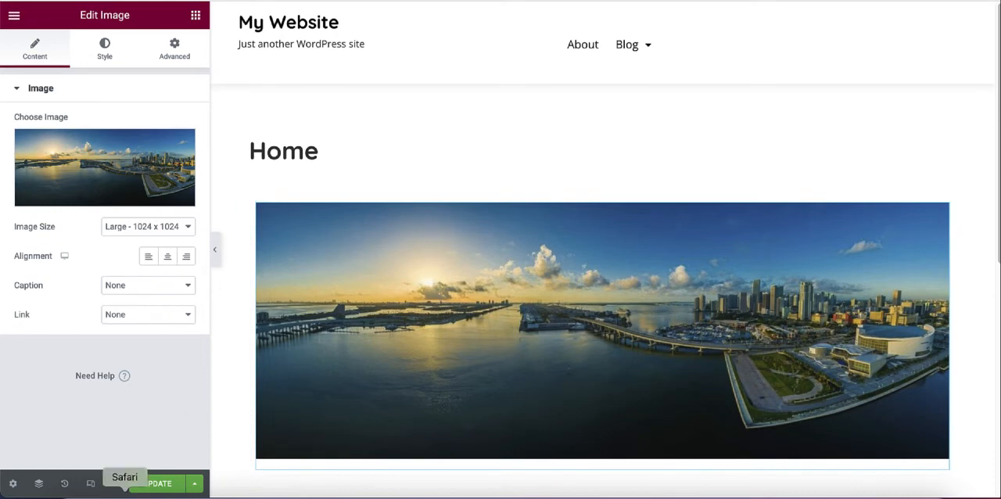
left_click(153, 486)
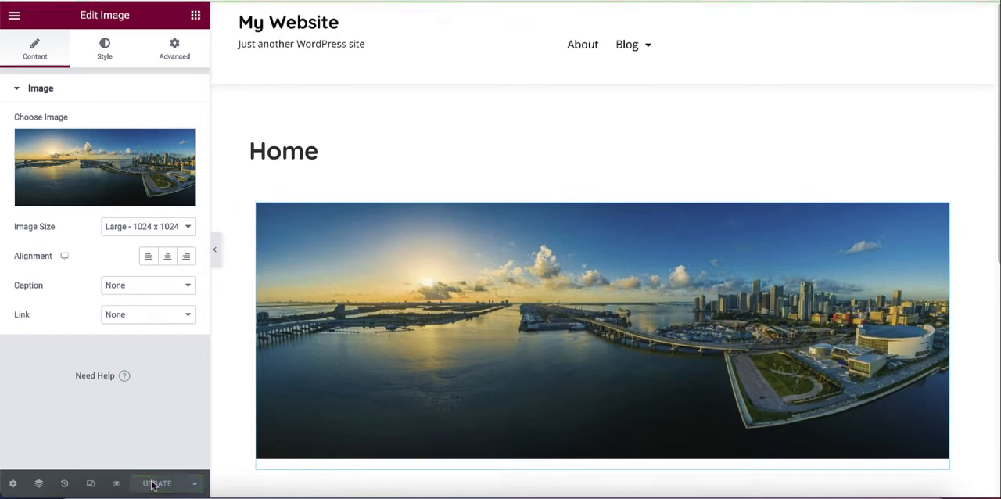
Step: Compare how the panorama is displayed in the editor with the reloaded live Home page
scroll(544, 149, "down", 2)
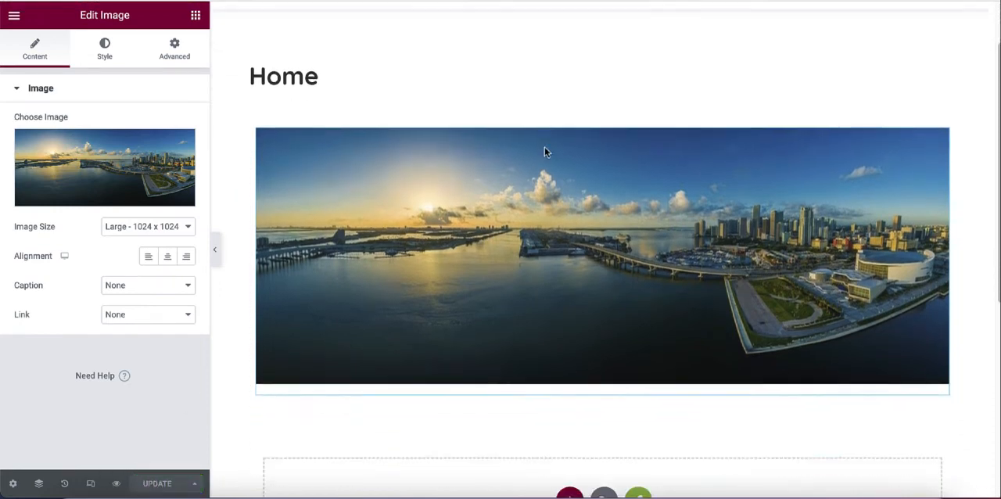
scroll(545, 151, "up", 1)
scroll(547, 154, "up", 1)
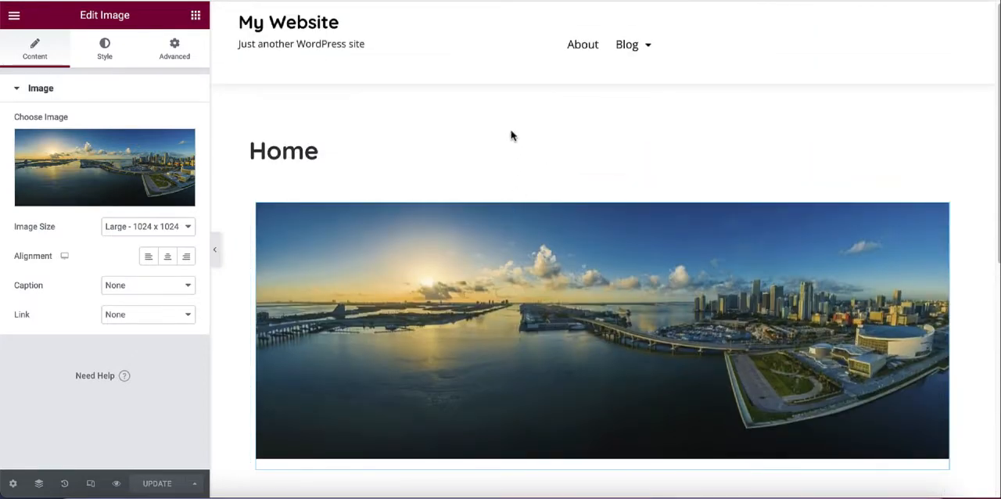
scroll(521, 141, "down", 1)
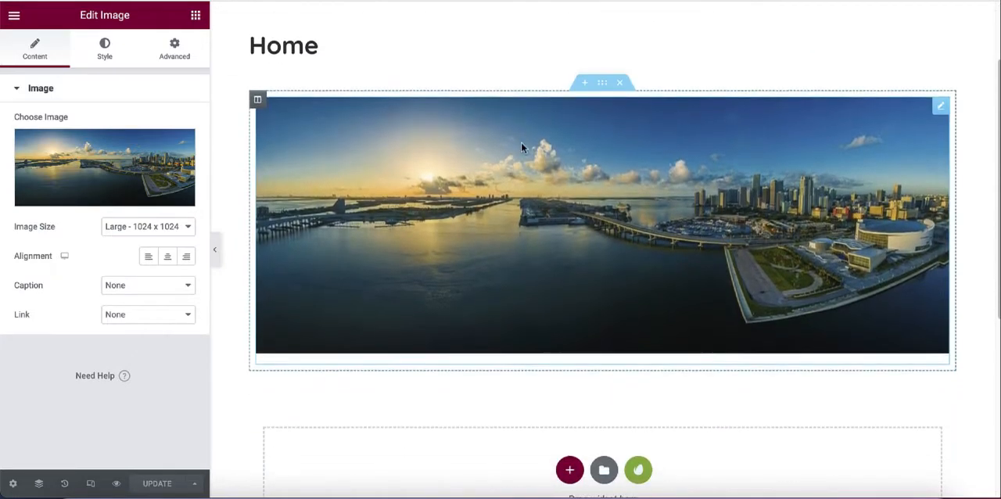
scroll(520, 142, "up", 1)
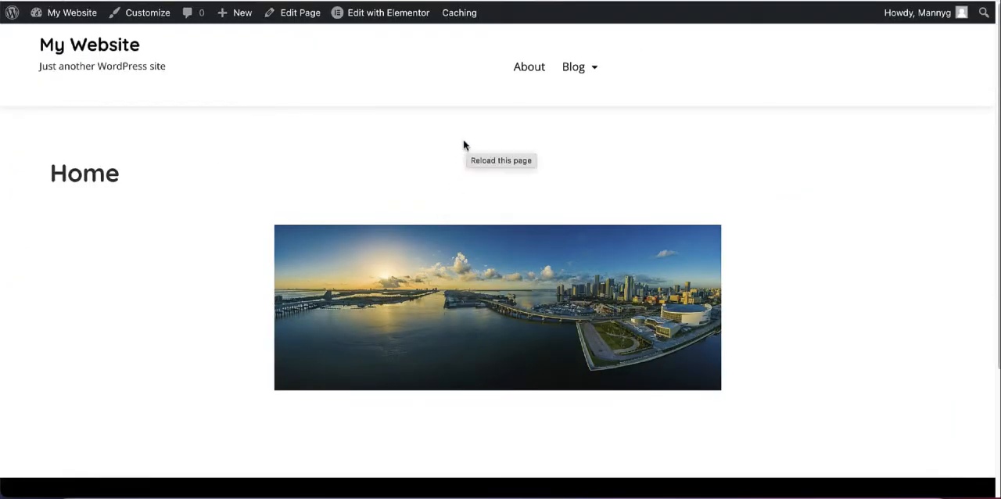
scroll(456, 172, "down", 2)
scroll(430, 199, "up", 2)
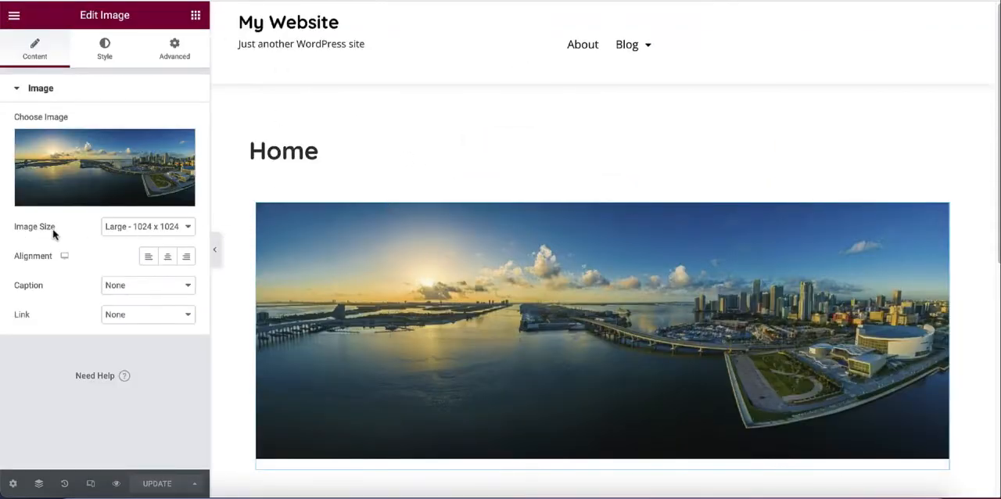
Step: Set the panorama's image size to Full, update the page and check the image on the reloaded live site
left_click(178, 227)
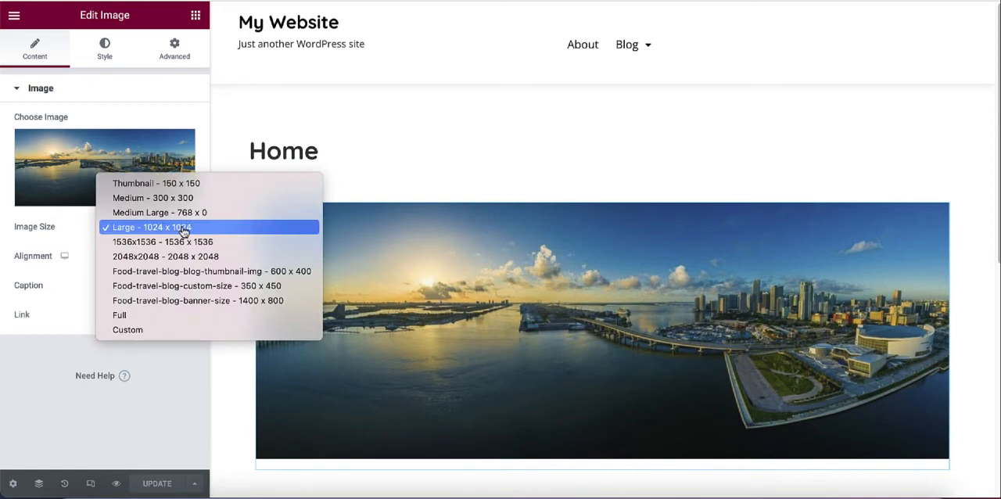
left_click(167, 315)
left_click(159, 483)
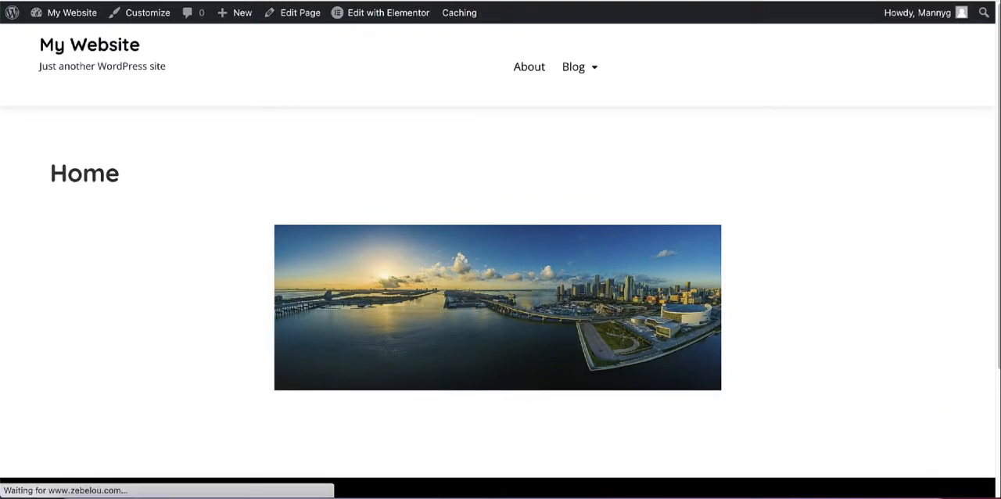
scroll(332, 178, "down", 5)
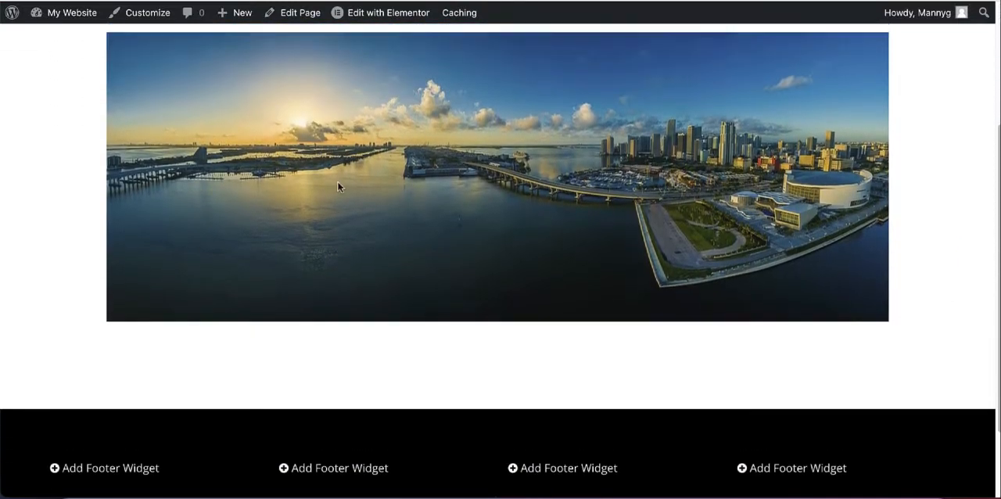
Step: Examine the banner, sign-up bar and start of the blog section on the Nomadic Matt home page
scroll(337, 180, "up", 5)
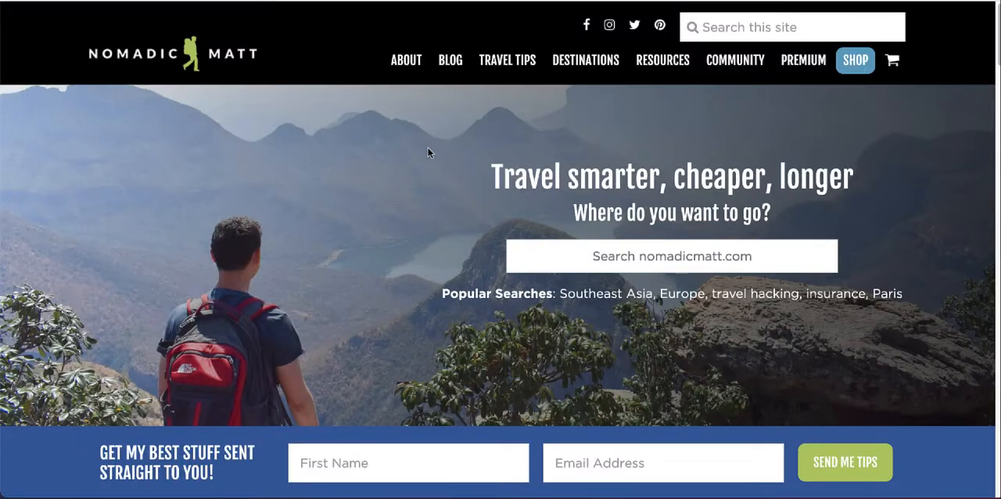
scroll(403, 161, "down", 1)
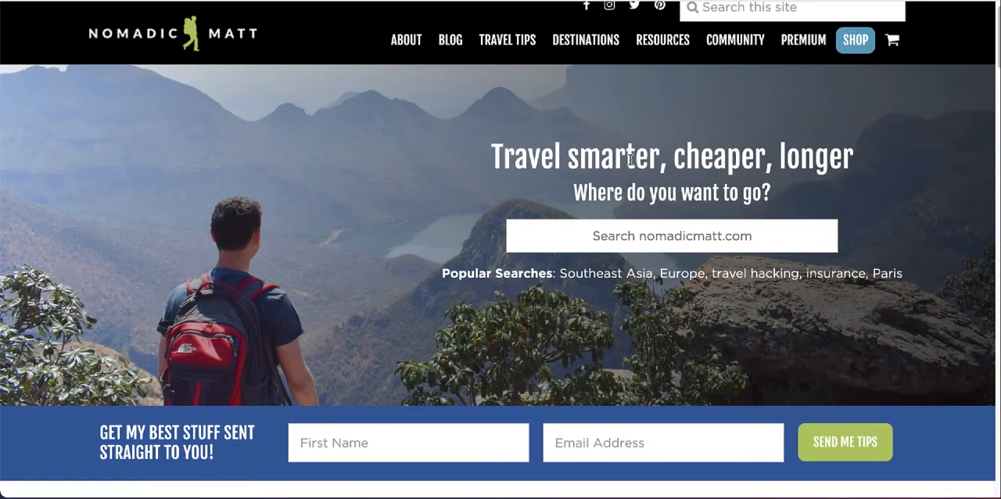
scroll(630, 159, "down", 1)
scroll(651, 172, "down", 3)
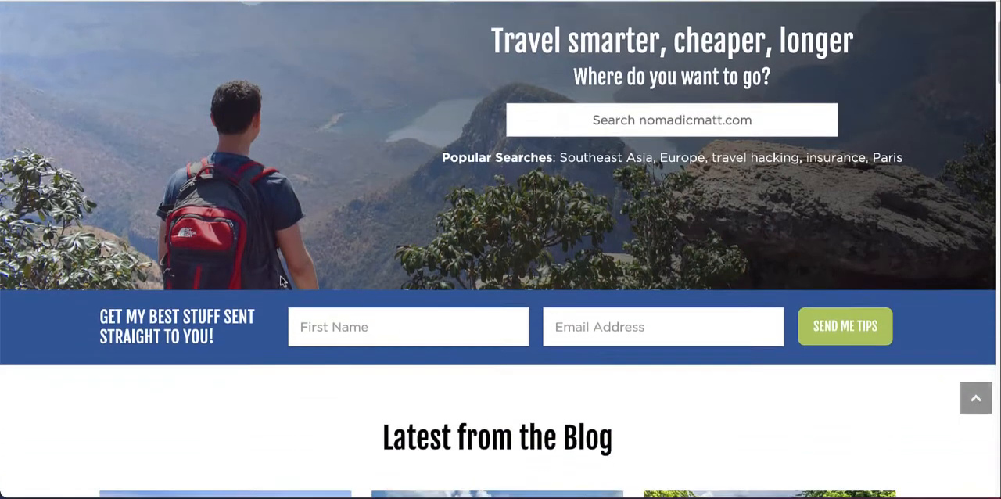
scroll(285, 288, "down", 1)
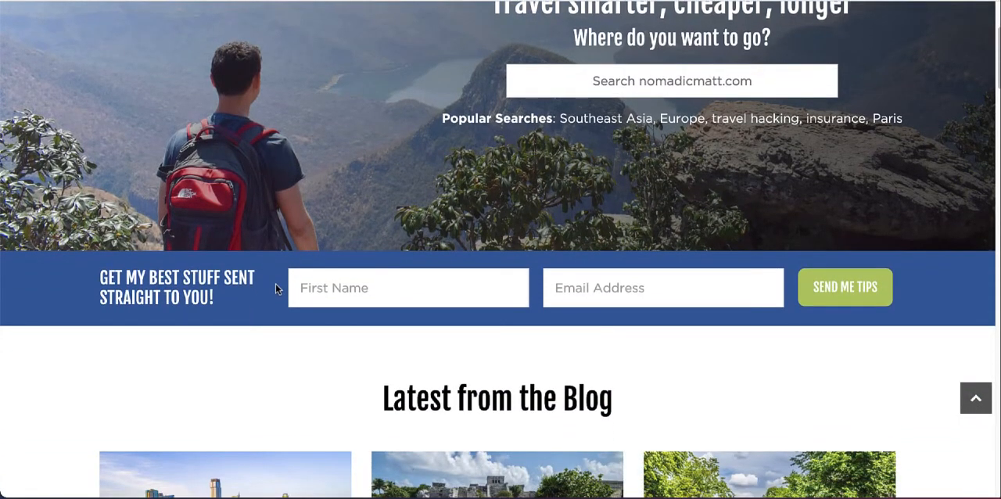
scroll(273, 286, "down", 1)
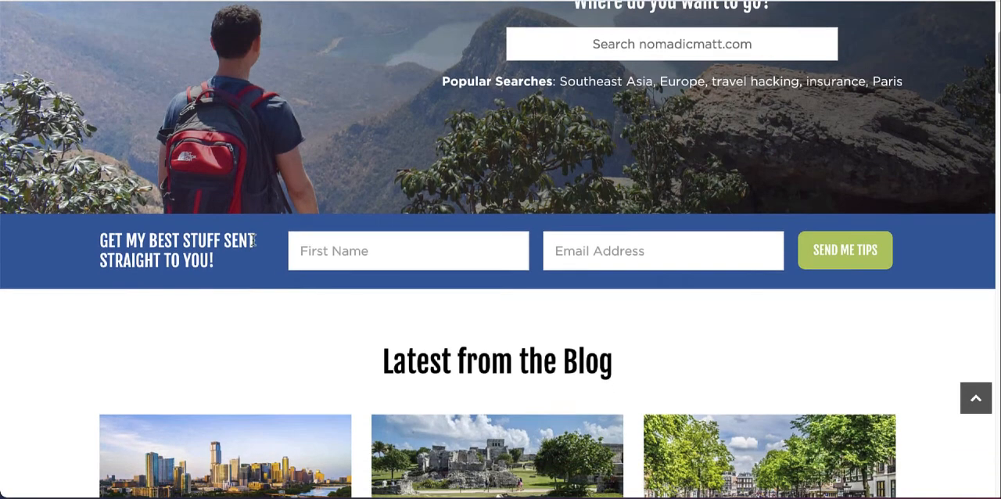
scroll(474, 170, "up", 4)
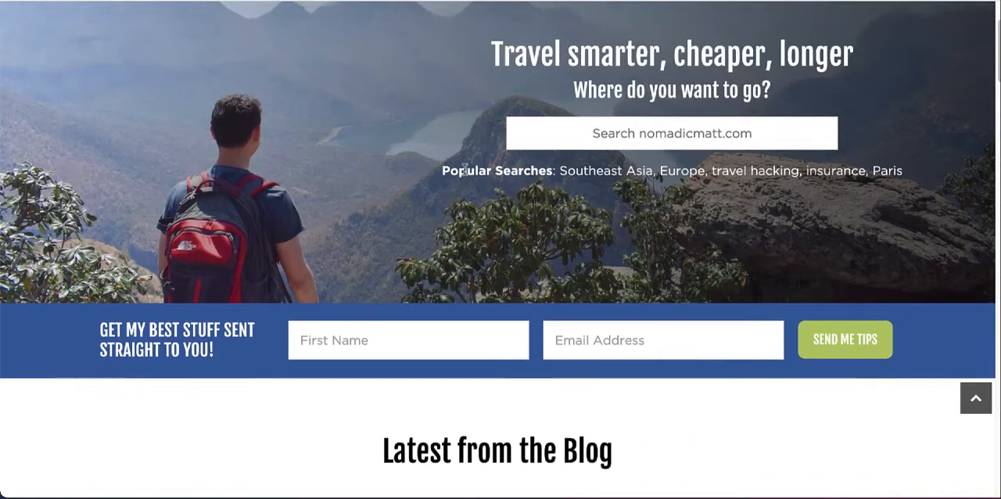
scroll(454, 199, "down", 5)
scroll(453, 200, "down", 5)
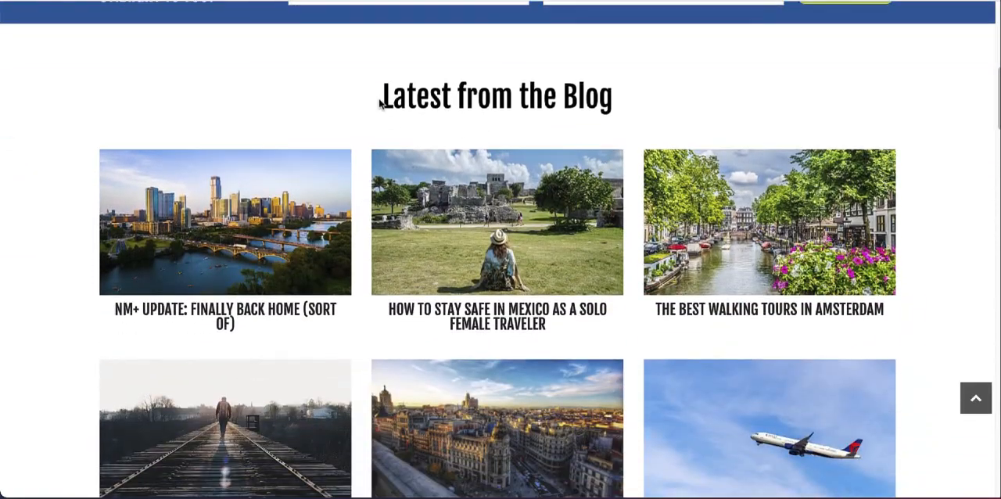
Step: Copy the "Latest from the Blog" heading from Nomadic Matt and look over the post grid beneath it
left_click_drag(380, 104, 656, 108)
key("ctrl+c")
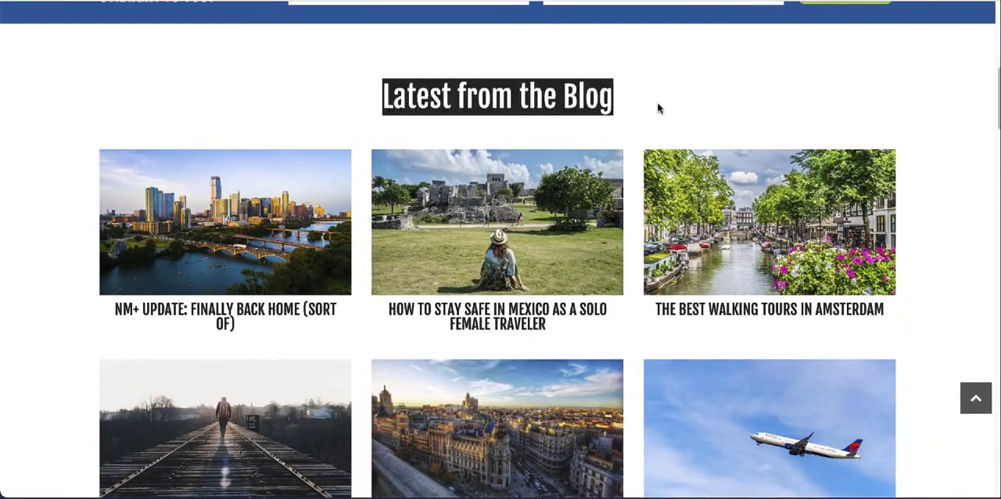
left_click(477, 68)
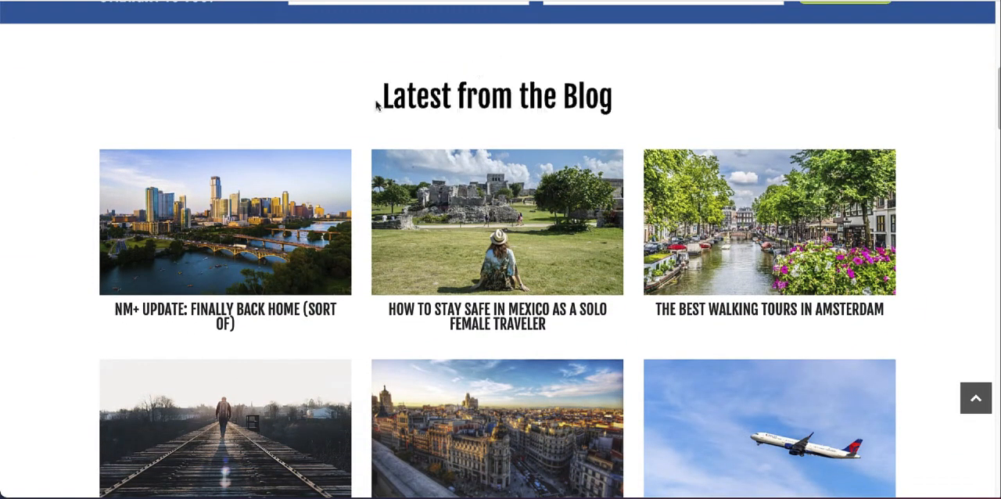
scroll(291, 188, "down", 1)
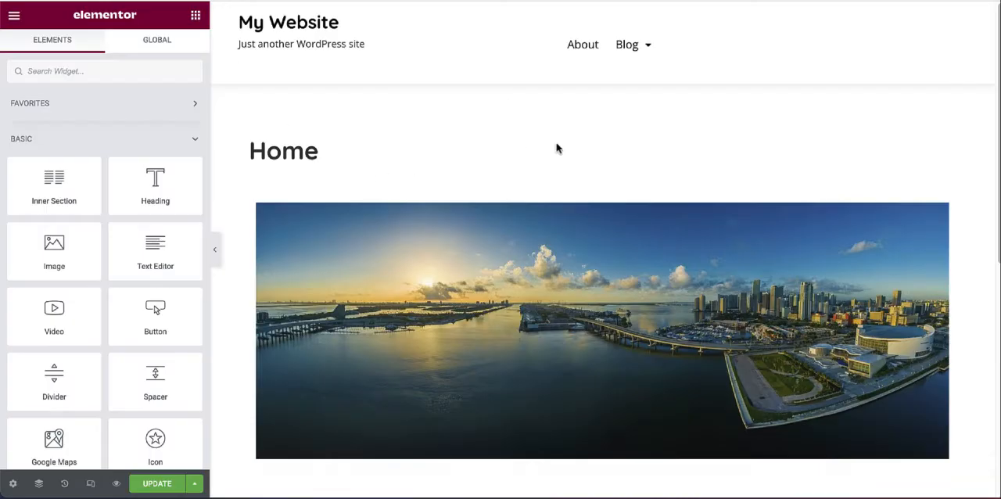
scroll(557, 148, "down", 4)
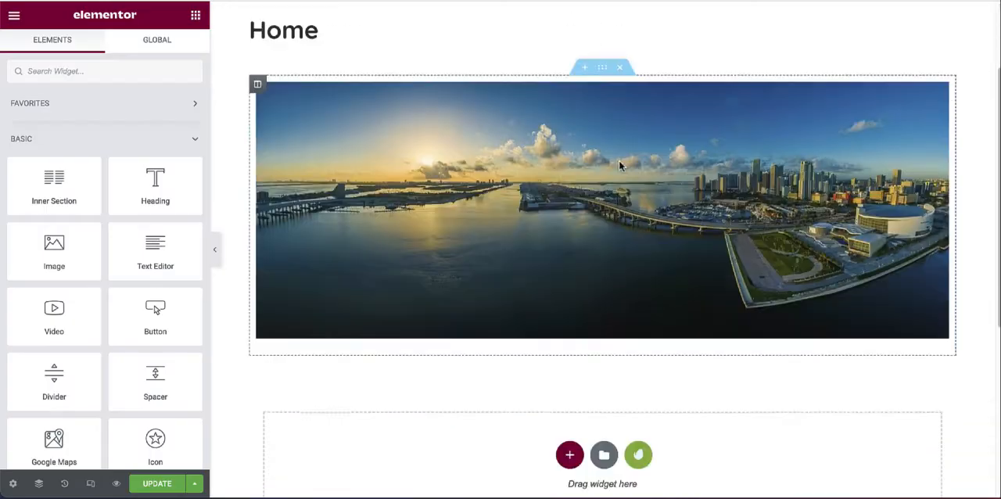
Step: Add a single-column section below the panorama on the Elementor Home page and place a Heading widget in it
left_click(569, 263)
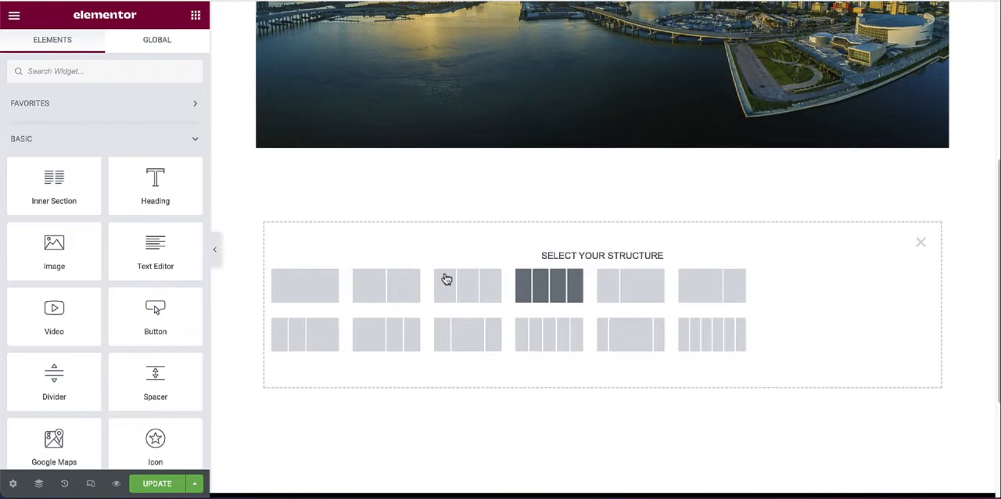
left_click(312, 294)
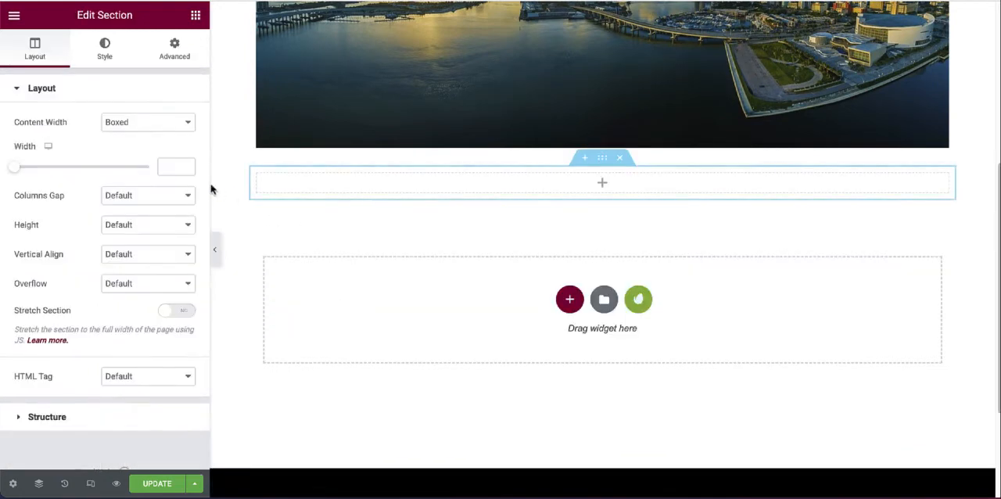
left_click(227, 139)
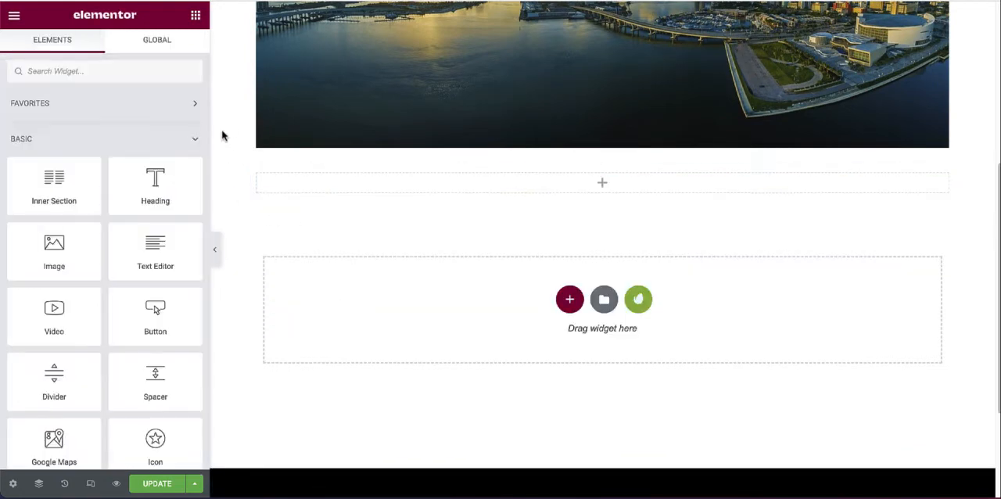
left_click_drag(157, 202, 615, 193)
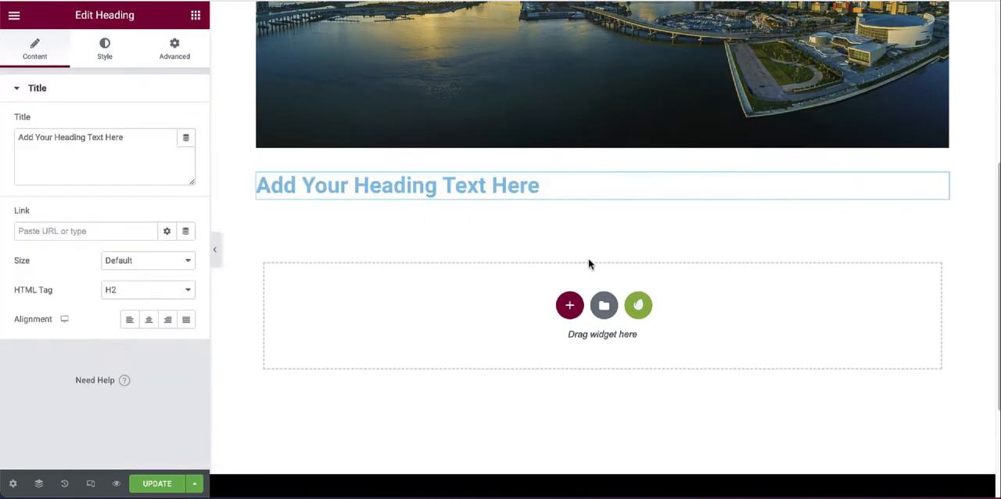
Step: Replace the placeholder heading text with the copied "Latest from the Blog"
left_click_drag(416, 185, 190, 188)
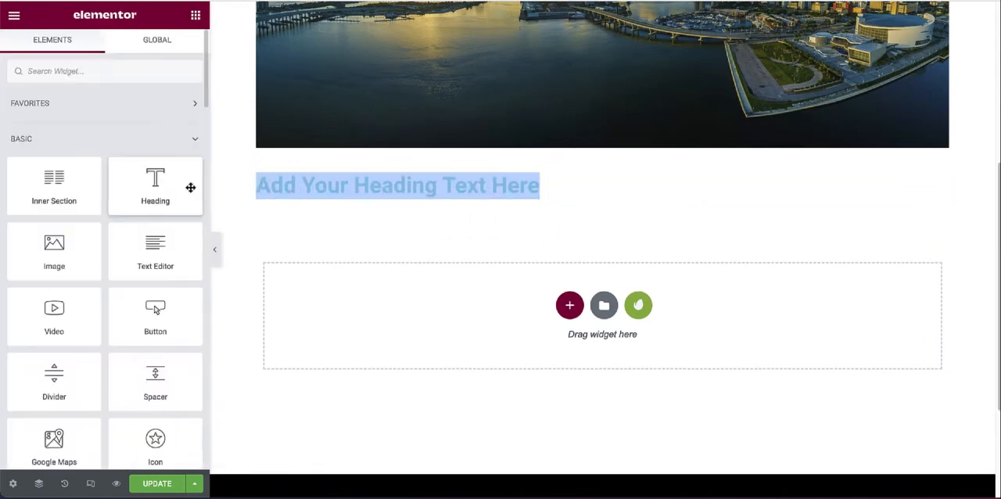
left_click(537, 183)
left_click_drag(540, 184, 257, 188)
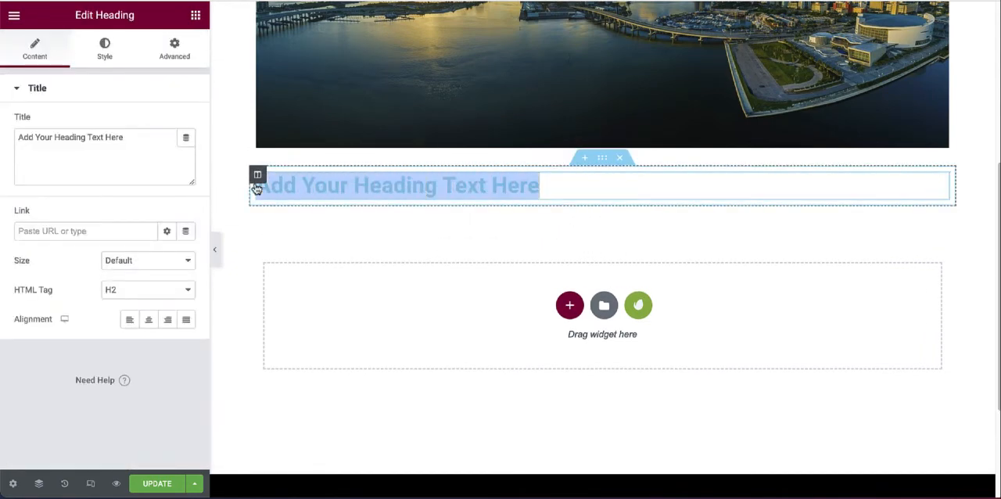
key("ctrl+v")
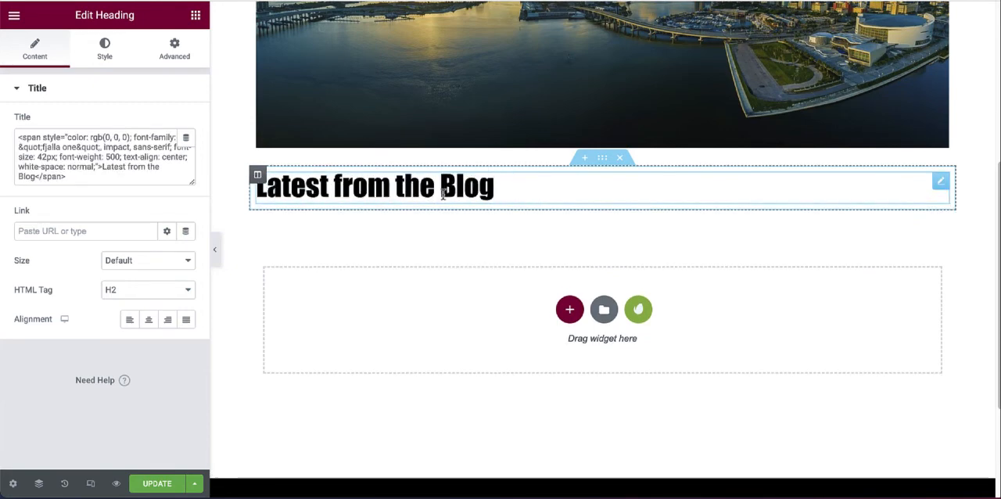
Step: Try the Large size on the heading, return it to Default and centre-align the heading
left_click(187, 261)
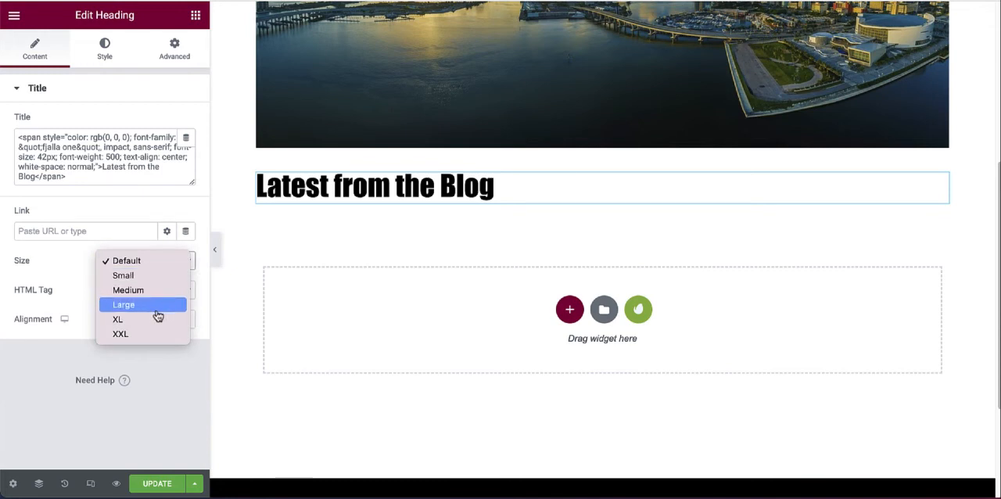
left_click(156, 308)
left_click(188, 263)
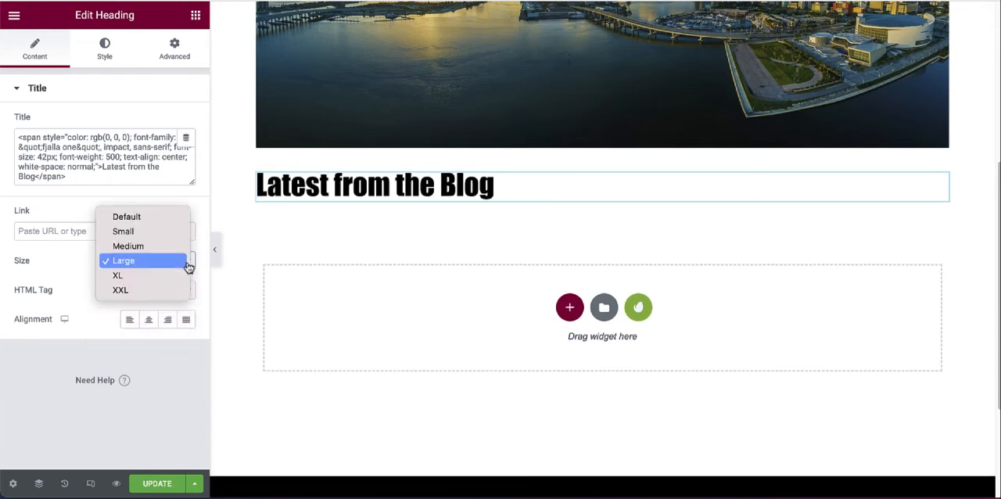
left_click(139, 219)
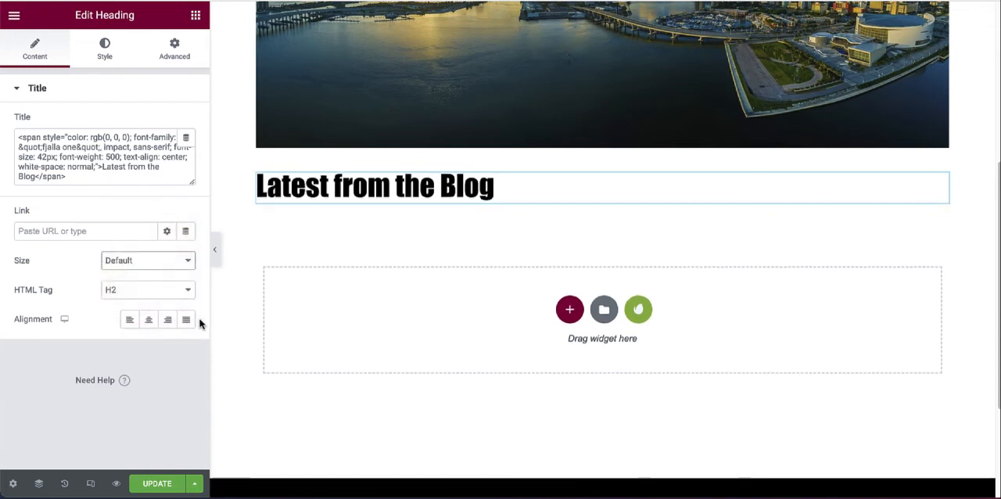
left_click(149, 319)
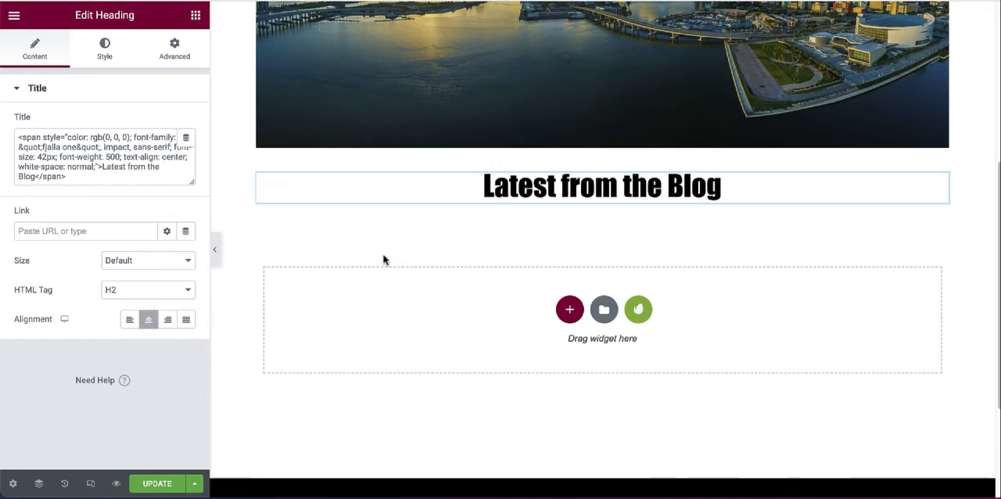
left_click(104, 51)
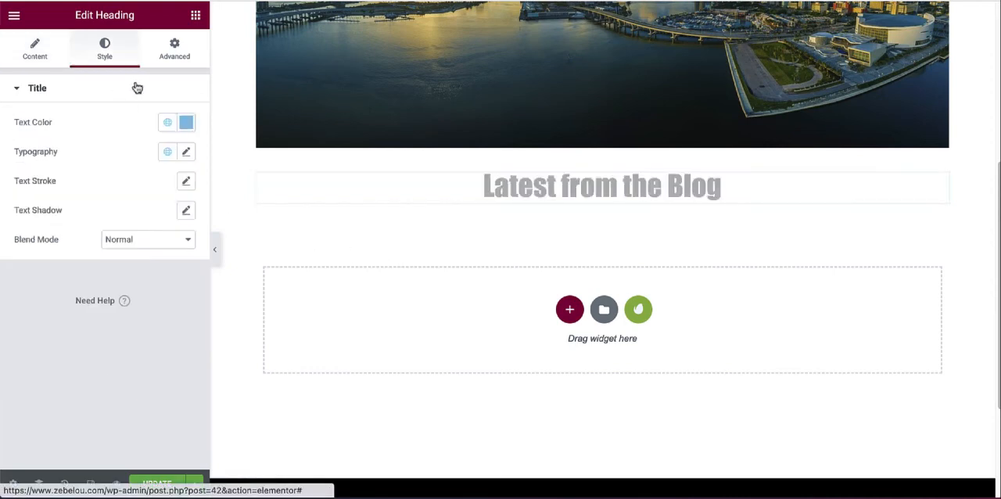
left_click(173, 63)
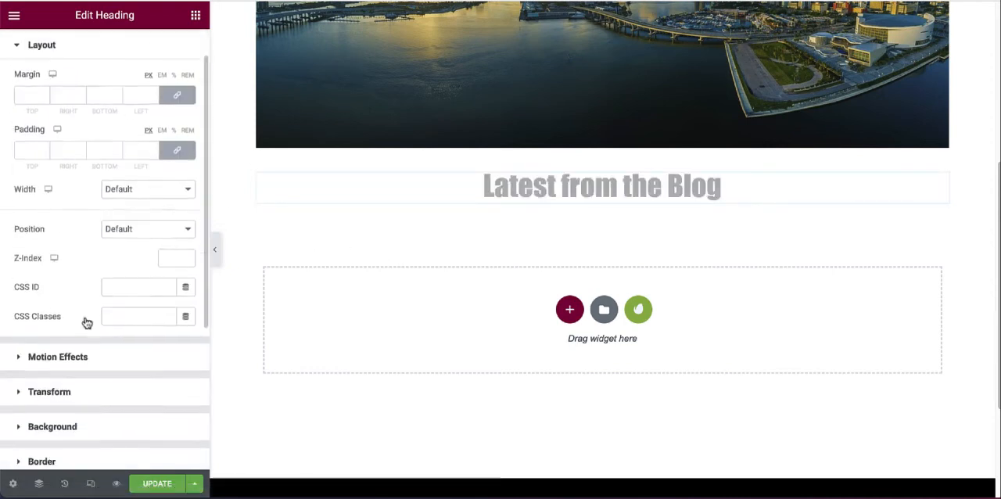
scroll(87, 322, "down", 2)
scroll(101, 245, "up", 5)
left_click(34, 50)
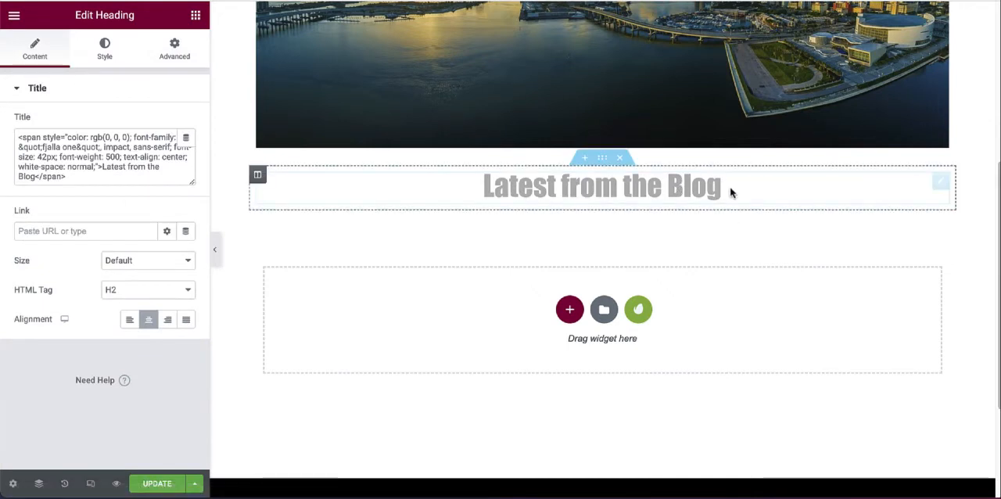
Step: Add a three-column section below the "Latest from the Blog" heading
left_click(614, 196)
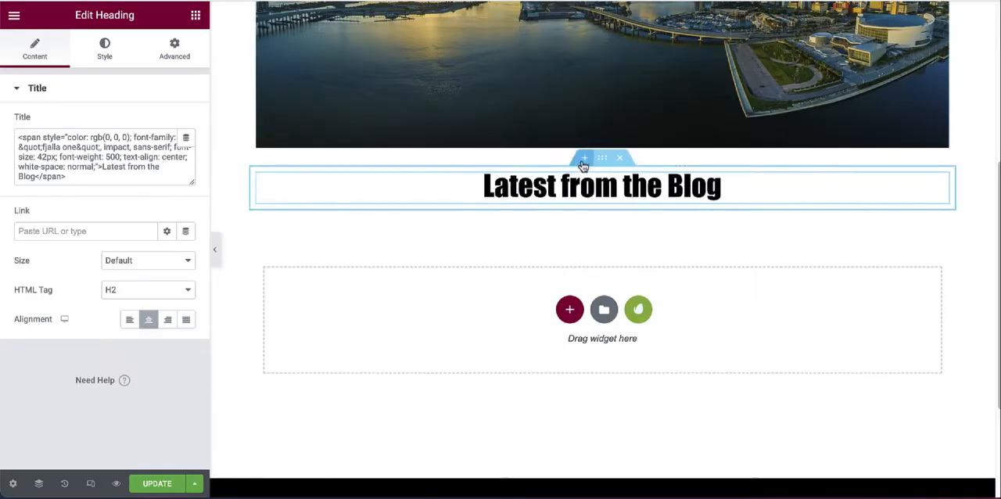
left_click(582, 164)
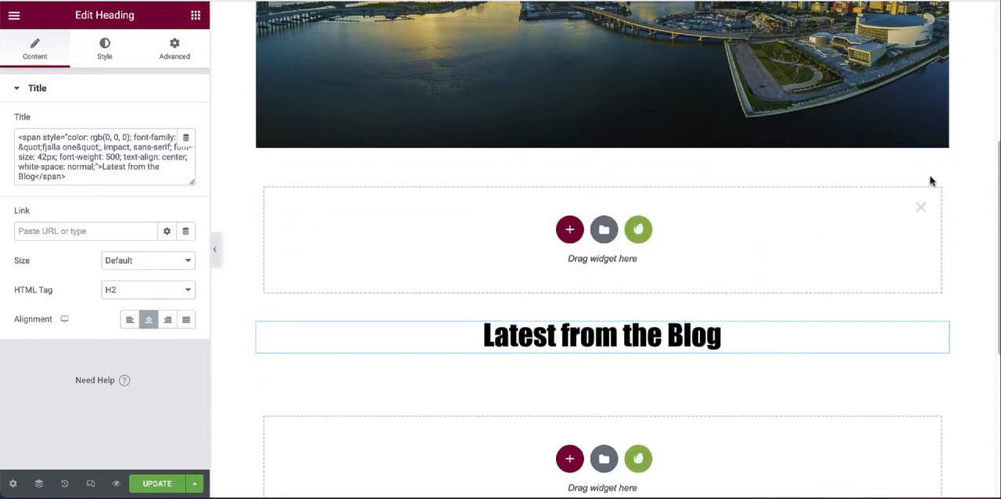
left_click(920, 207)
left_click(569, 307)
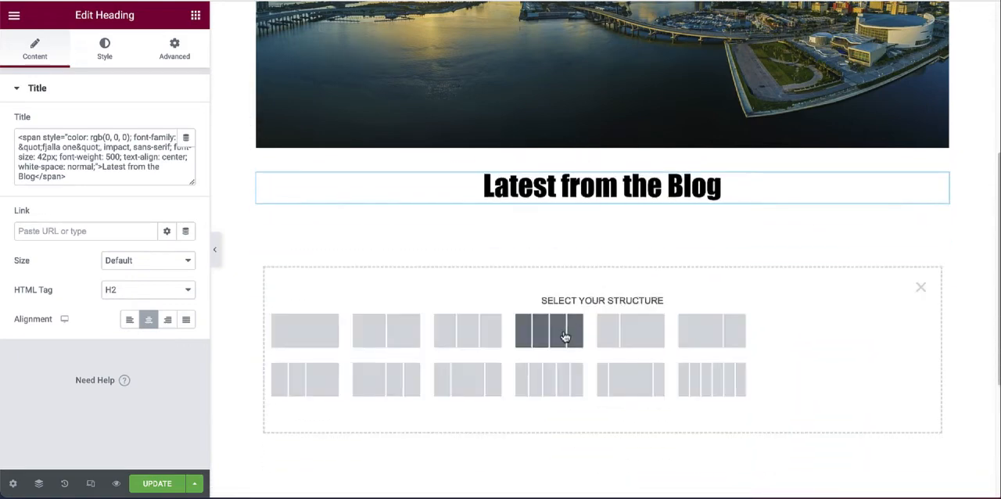
left_click(469, 345)
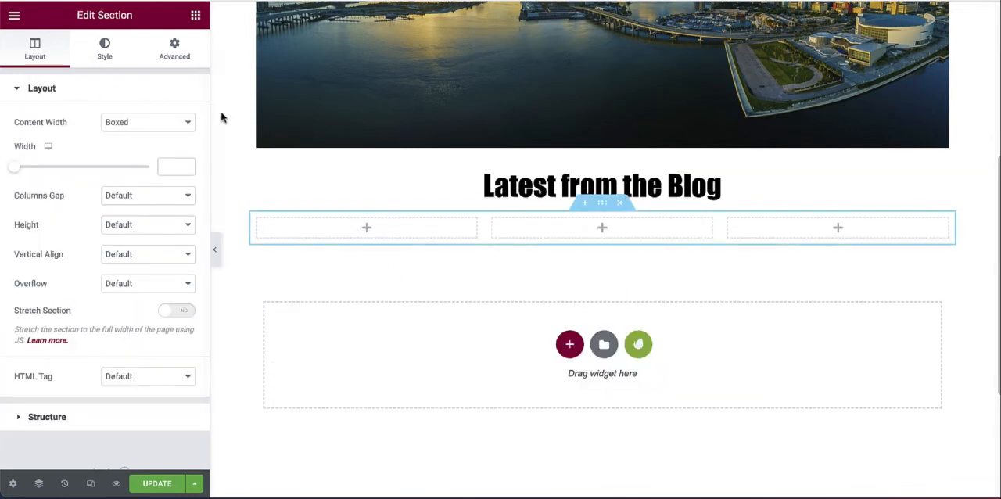
Step: Place an Image widget in each of the three columns below the heading
left_click(195, 16)
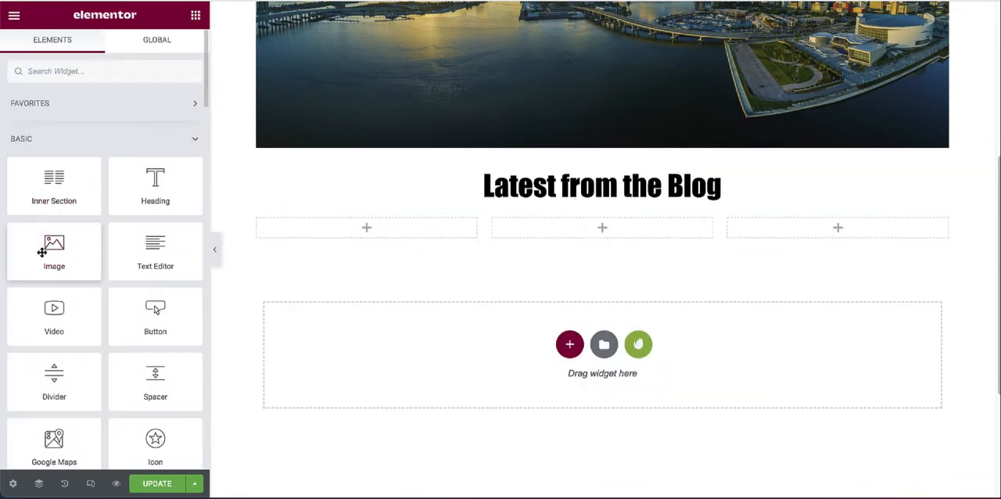
left_click_drag(51, 251, 338, 234)
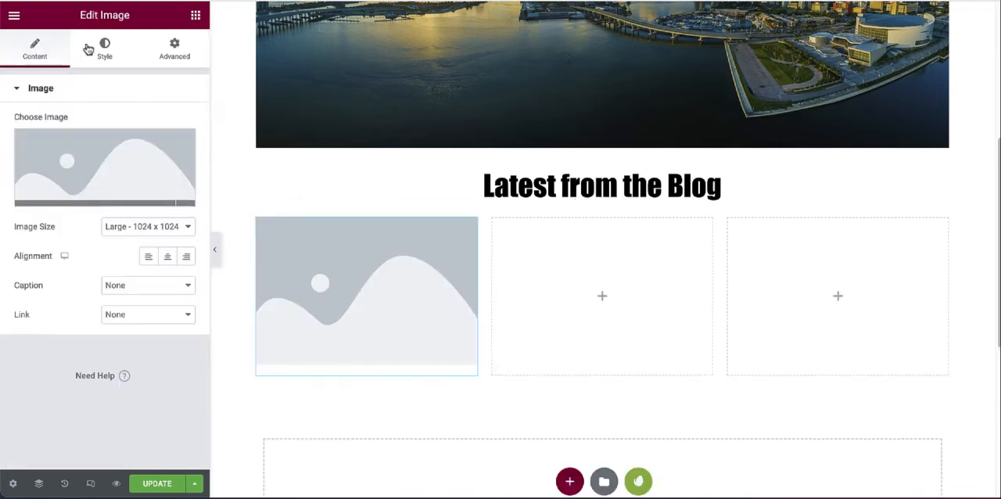
left_click(196, 16)
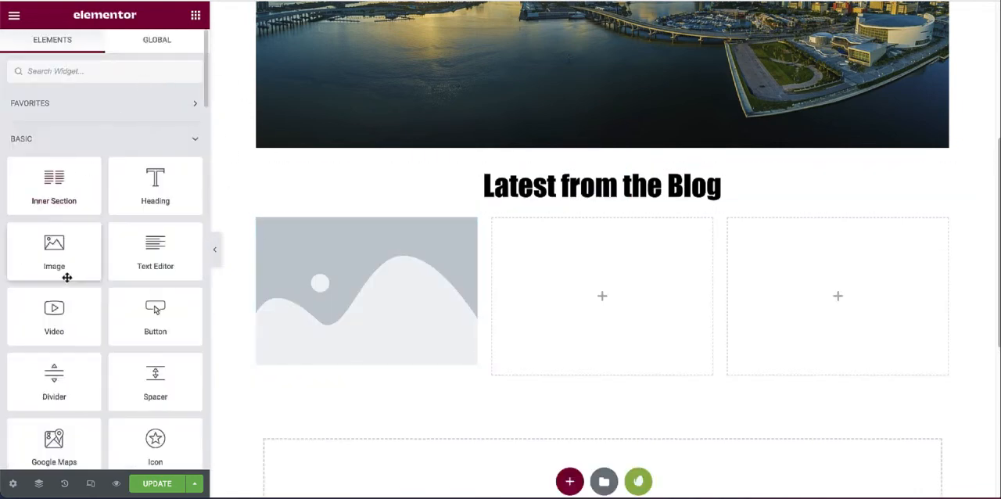
left_click_drag(54, 248, 602, 289)
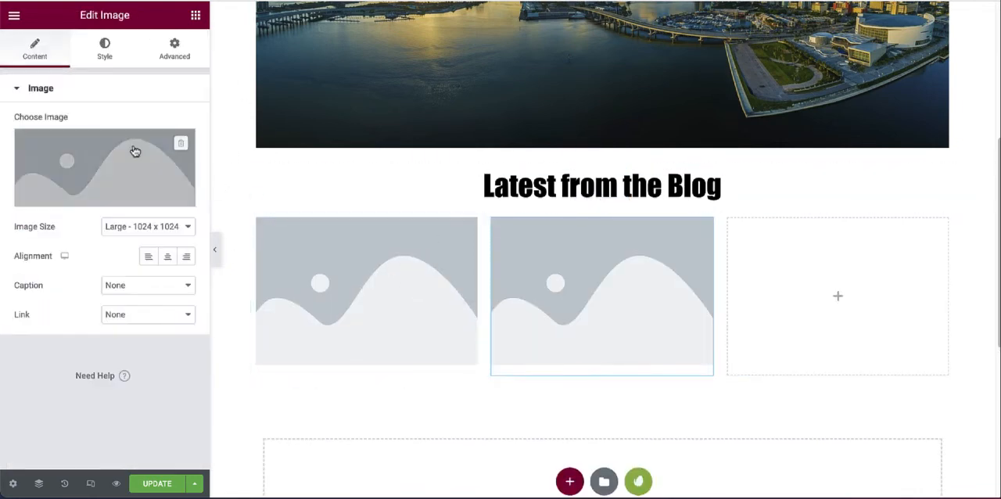
left_click(196, 14)
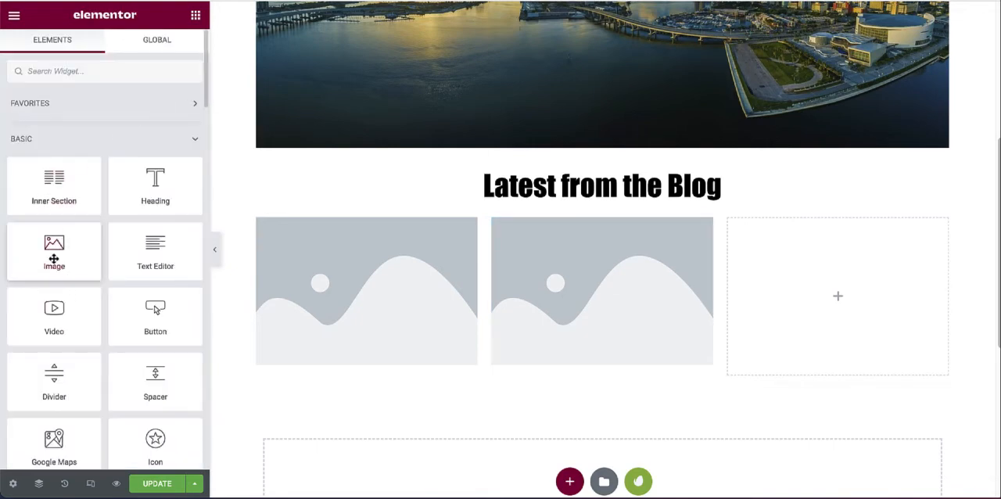
left_click_drag(54, 258, 854, 283)
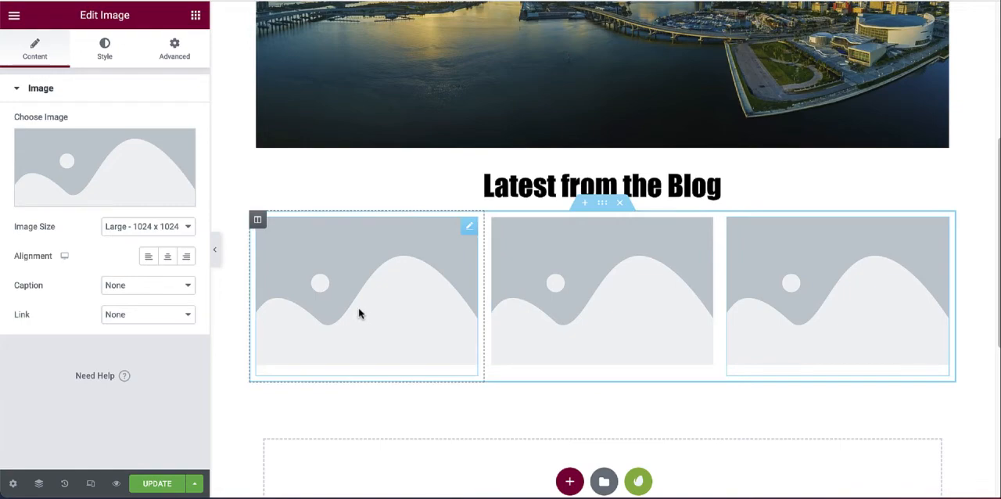
Step: Set the third column's image to the panorama photo from the media library
left_click(95, 197)
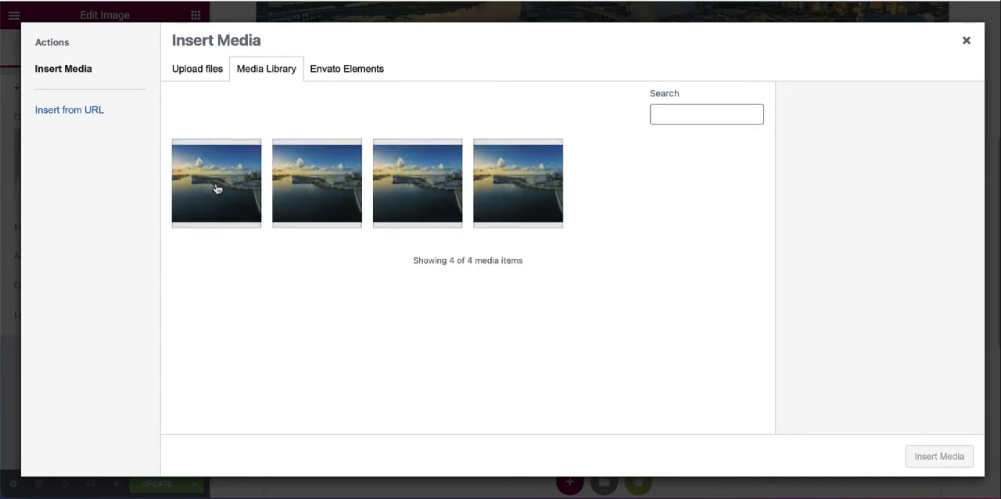
left_click(217, 188)
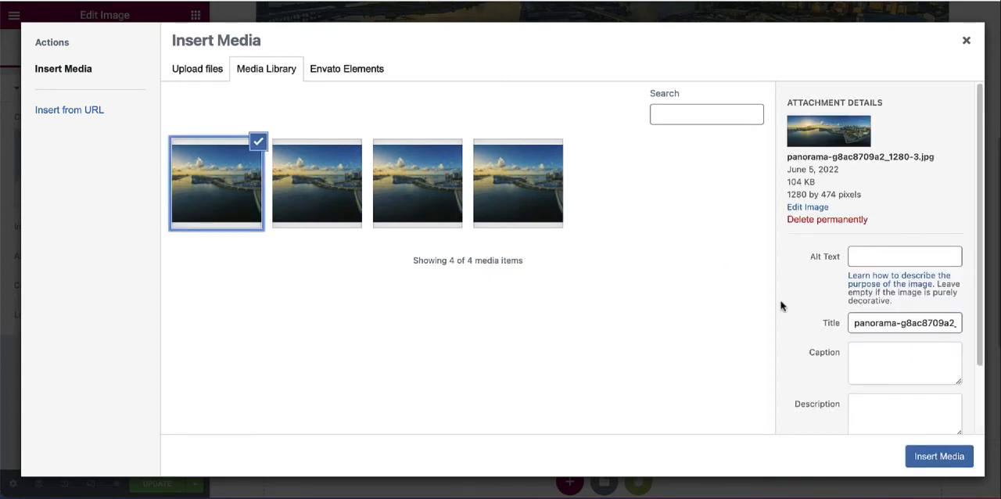
left_click(938, 458)
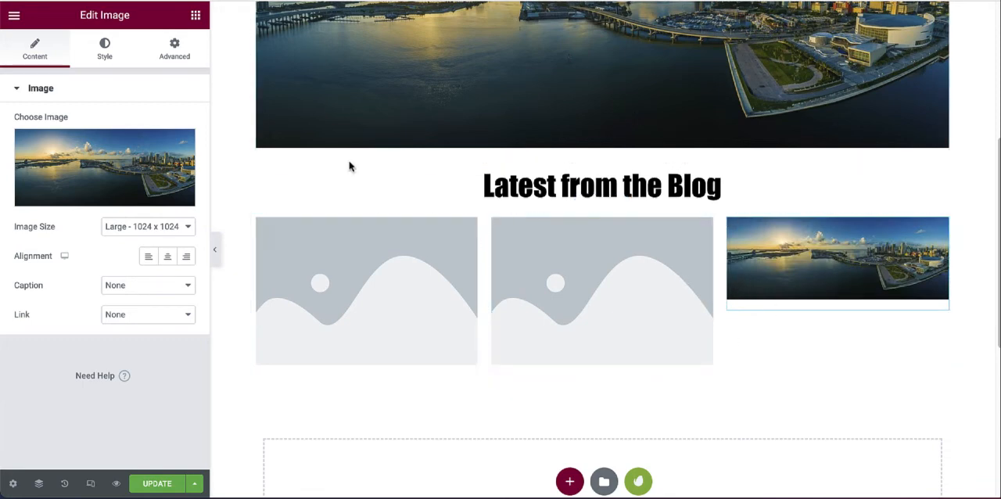
Step: Set the first column's image to the hot-air balloon photo from the media library
scroll(378, 196, "down", 1)
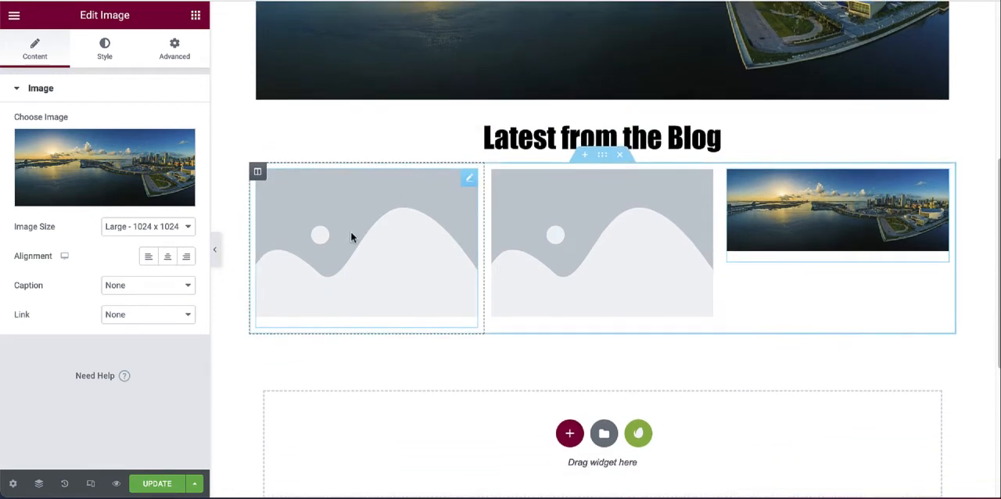
left_click(344, 251)
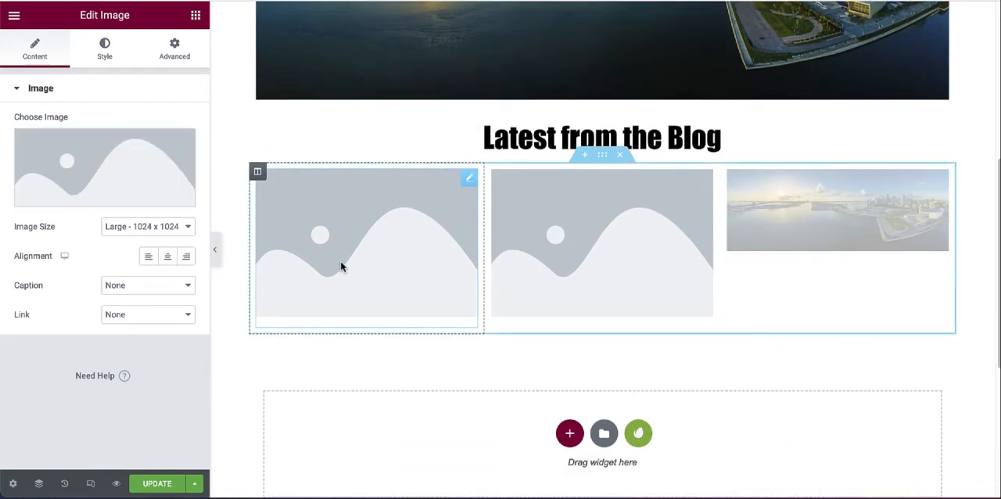
left_click(103, 195)
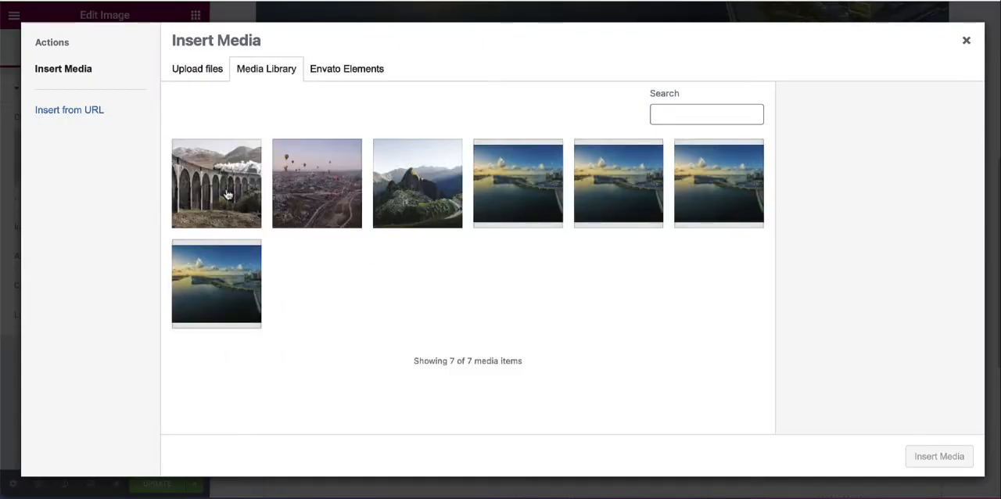
left_click(327, 196)
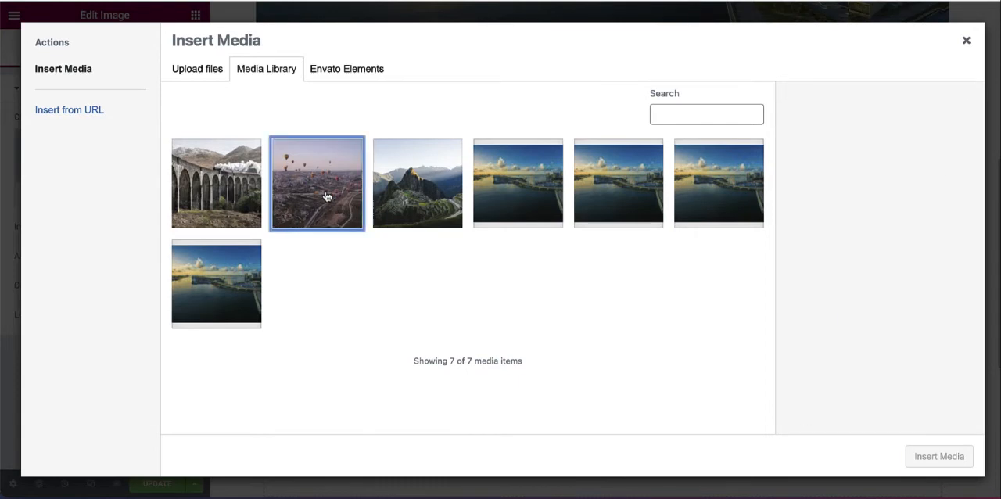
left_click(938, 456)
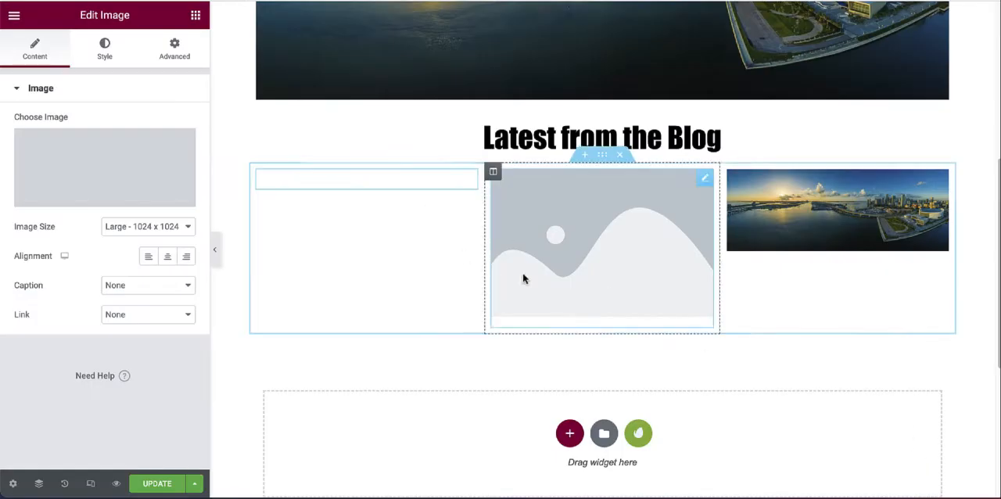
Step: Set the middle column's image to the steam train viaduct photo from the media library
left_click(566, 219)
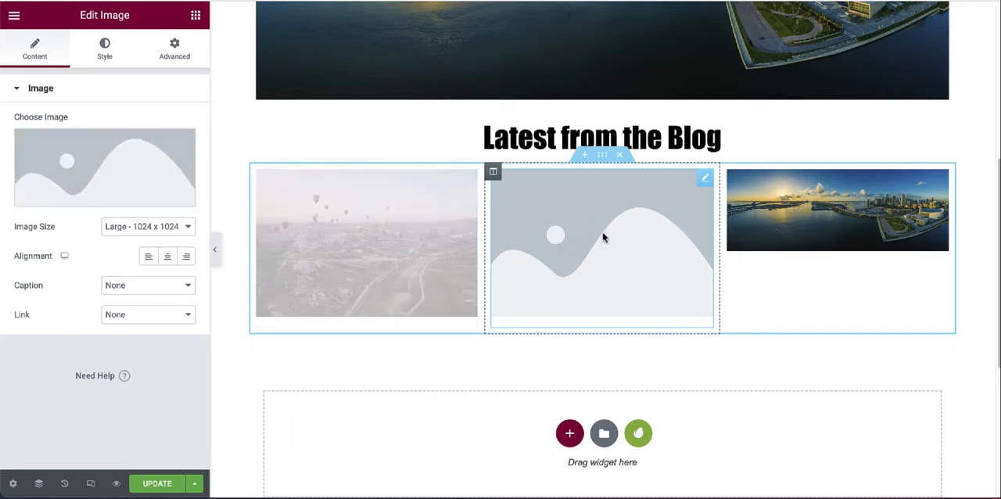
left_click(157, 161)
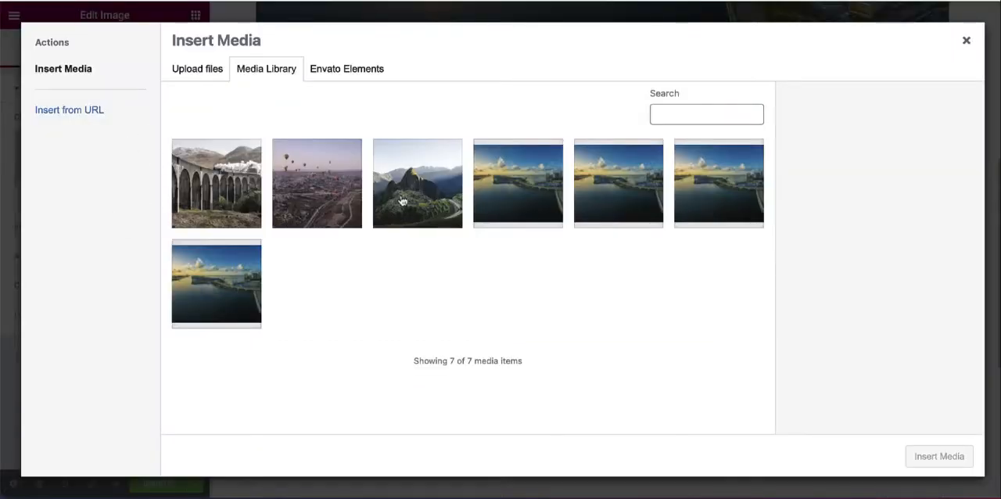
left_click(257, 198)
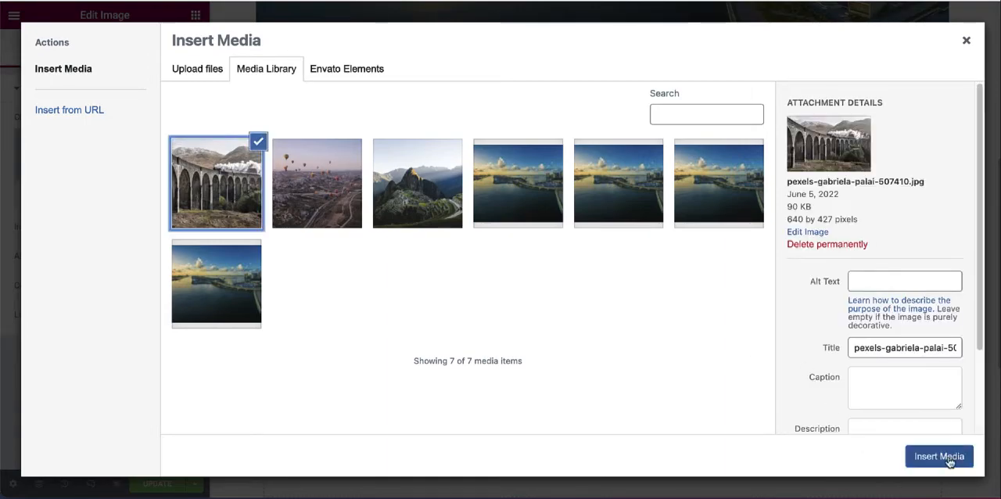
left_click(947, 461)
Step: Replace the third column's image with the green mountain ruins photo from the media library
left_click(840, 221)
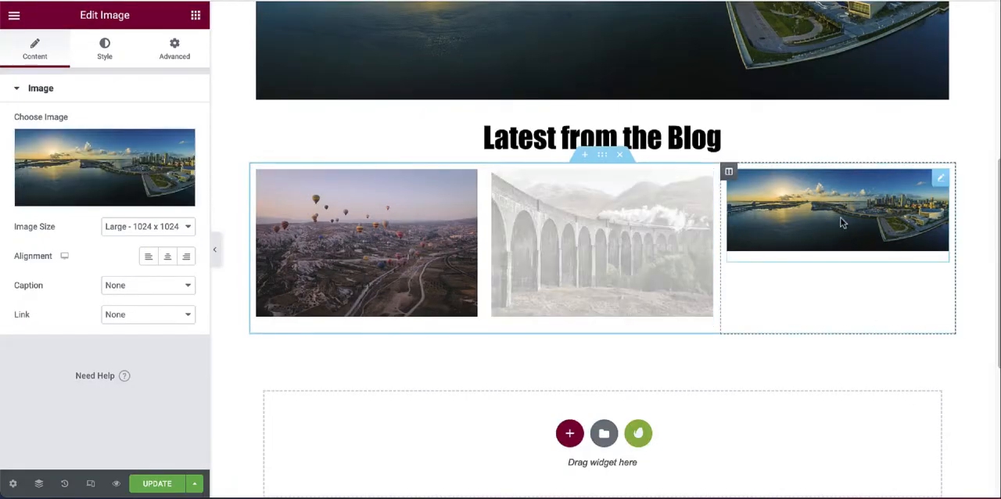
left_click(85, 195)
left_click(429, 194)
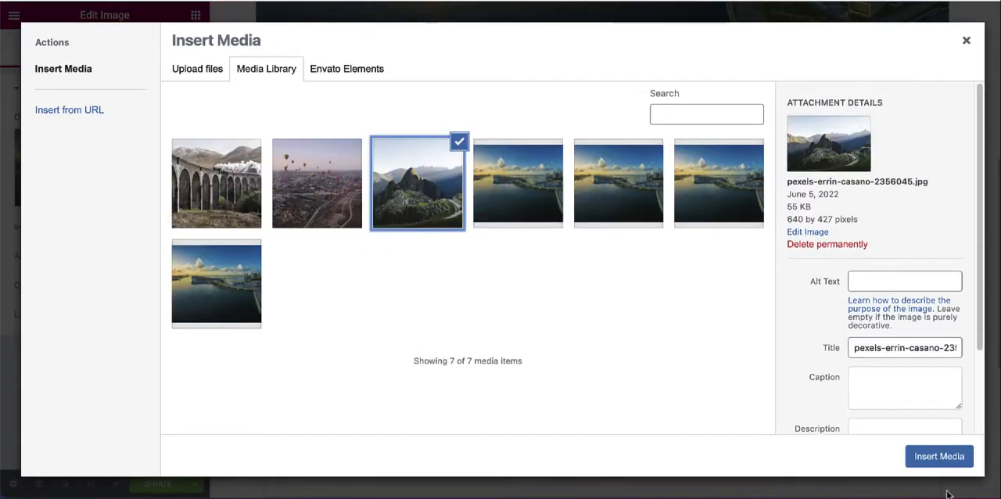
left_click(939, 456)
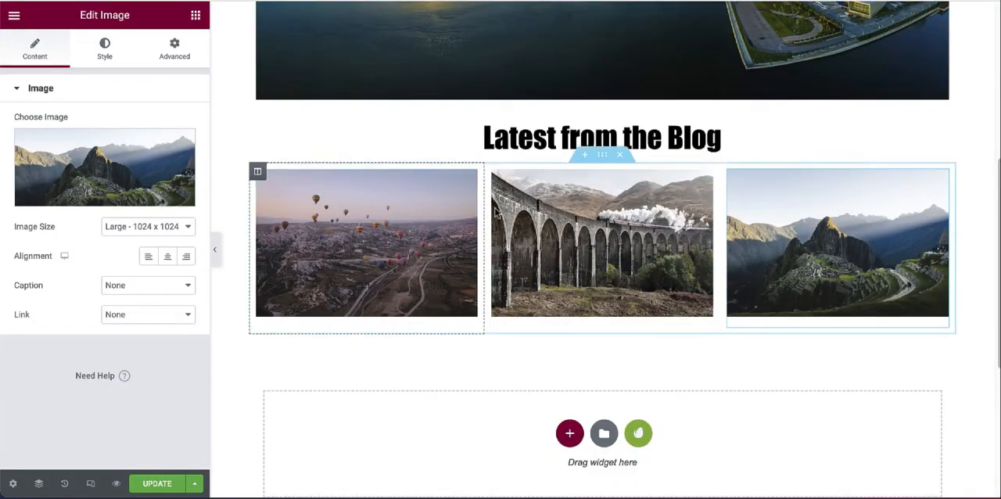
Step: Place a Heading widget below each of the three images in the "Latest from the Blog" row
scroll(569, 275, "up", 2)
scroll(569, 275, "up", 2)
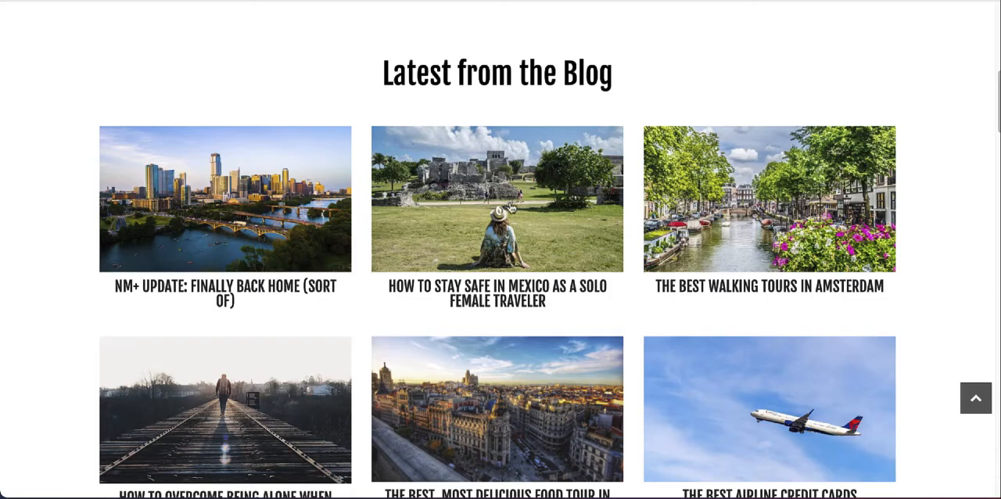
scroll(165, 254, "down", 1)
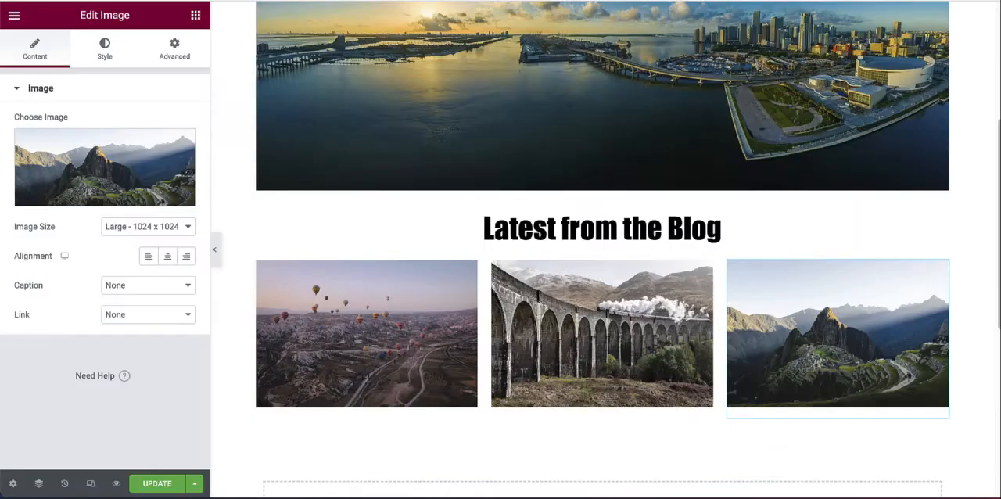
scroll(445, 446, "down", 2)
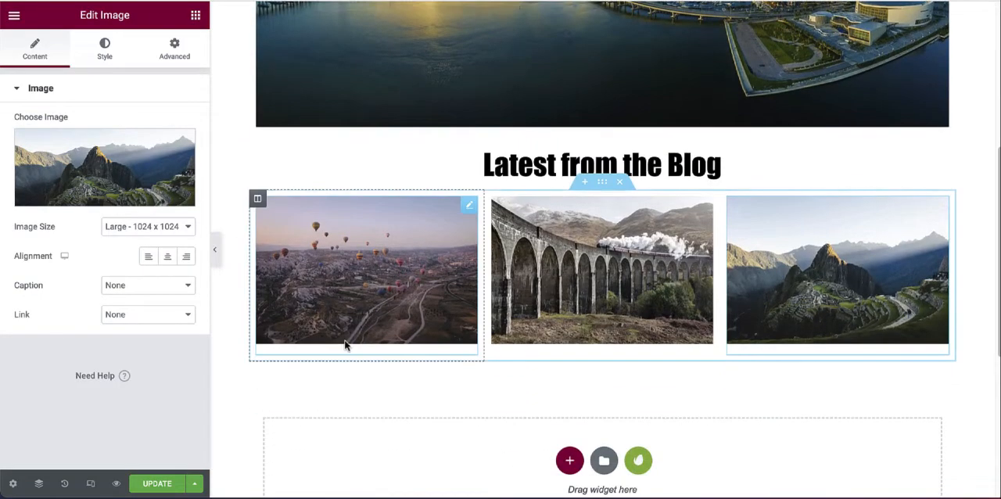
left_click(348, 354)
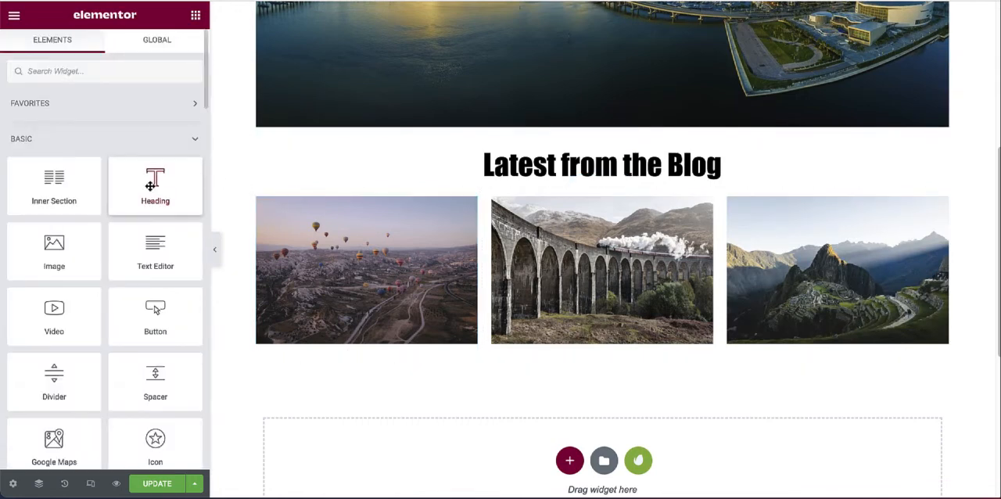
left_click_drag(154, 194, 359, 356)
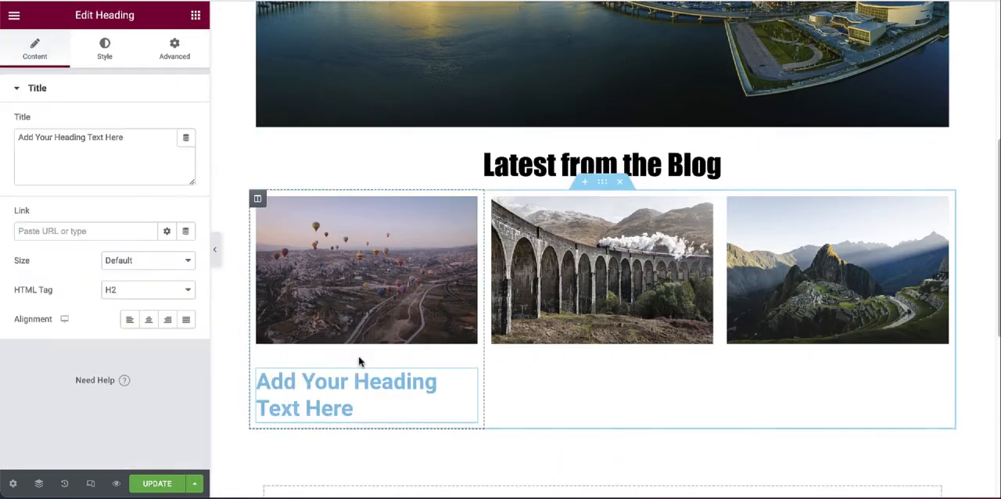
left_click(240, 179)
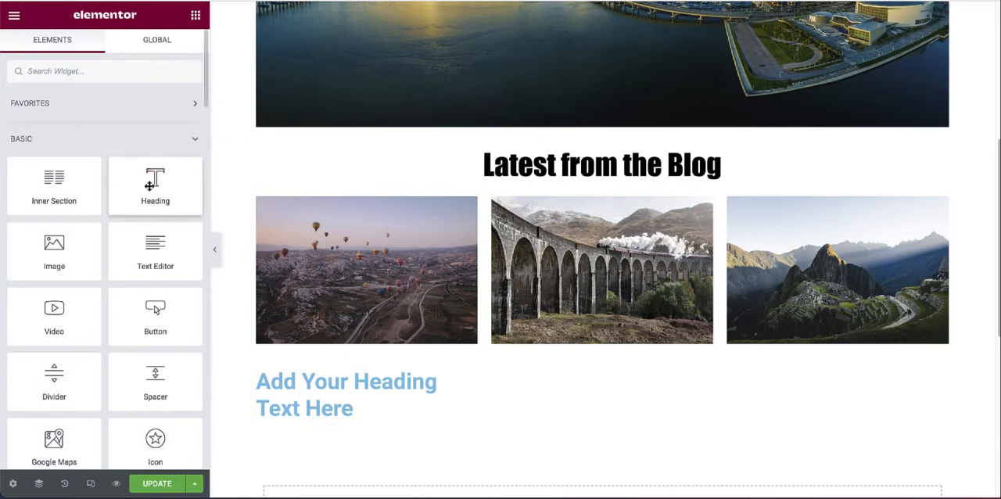
left_click_drag(153, 197, 543, 362)
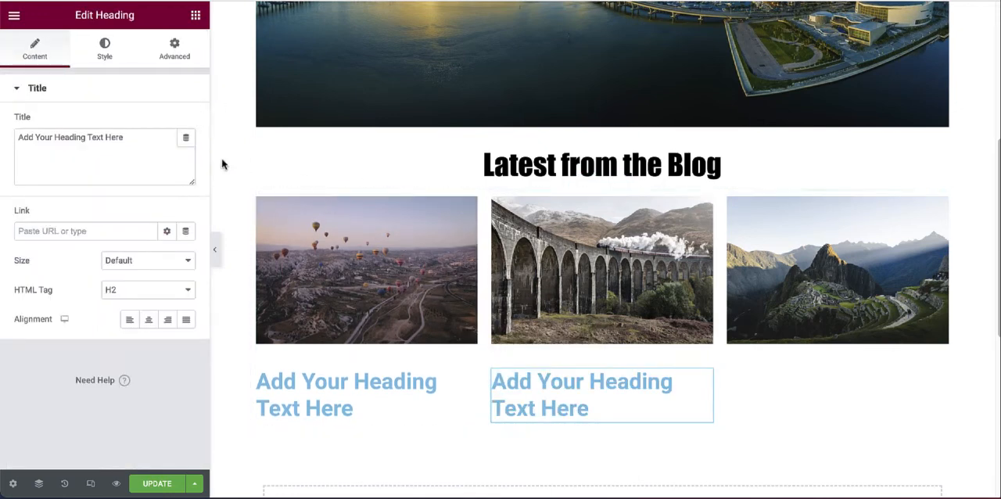
left_click(259, 166)
left_click(227, 135)
left_click_drag(155, 184, 775, 347)
Step: Link the heading under the balloon photo to the post "THE 7 BEST HOSTELS IN Boston" and centre-align it
scroll(542, 328, "down", 1)
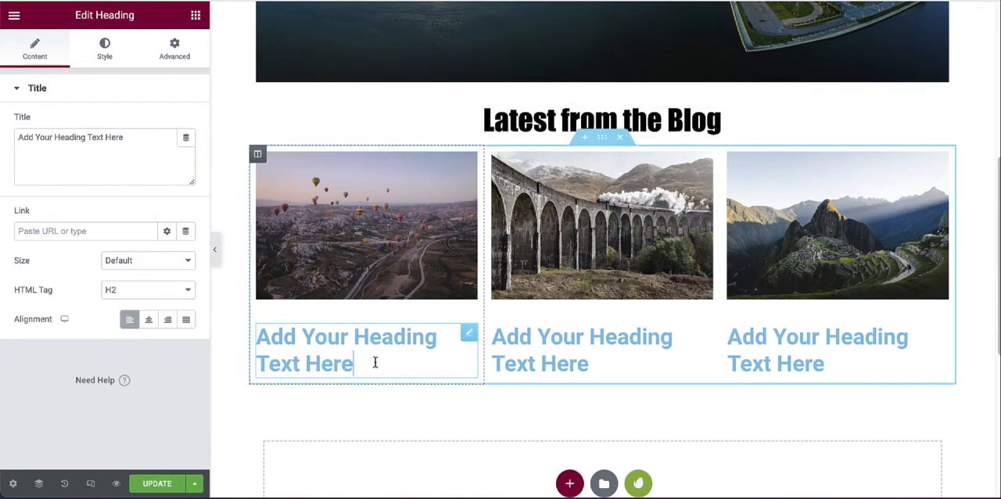
left_click(363, 248)
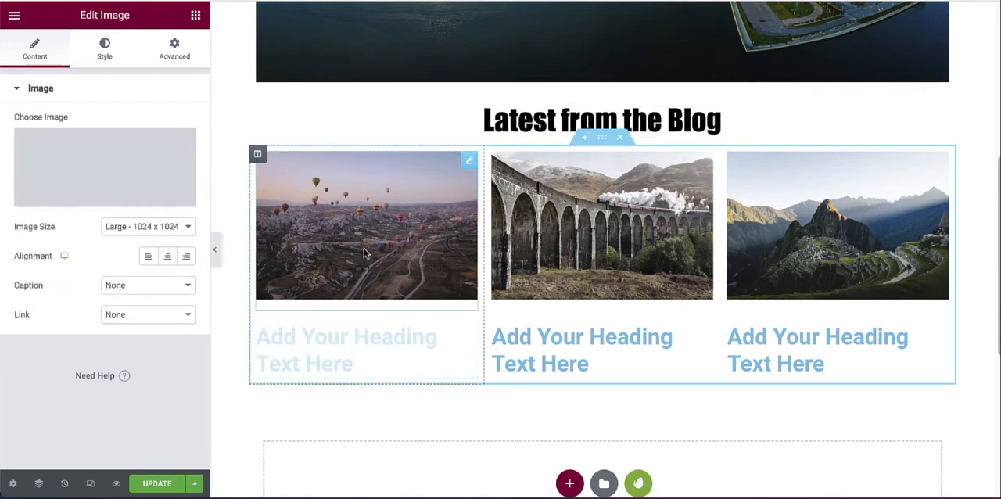
left_click(359, 357)
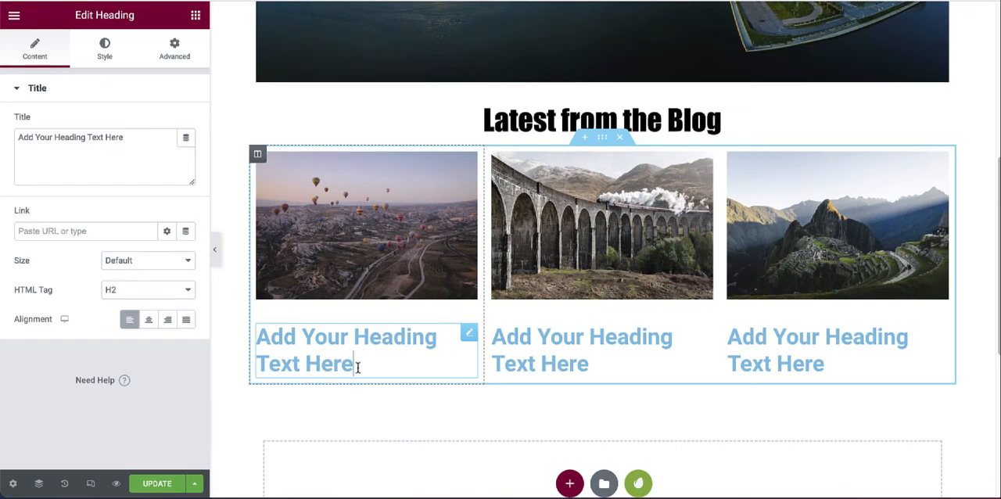
left_click_drag(357, 368, 257, 338)
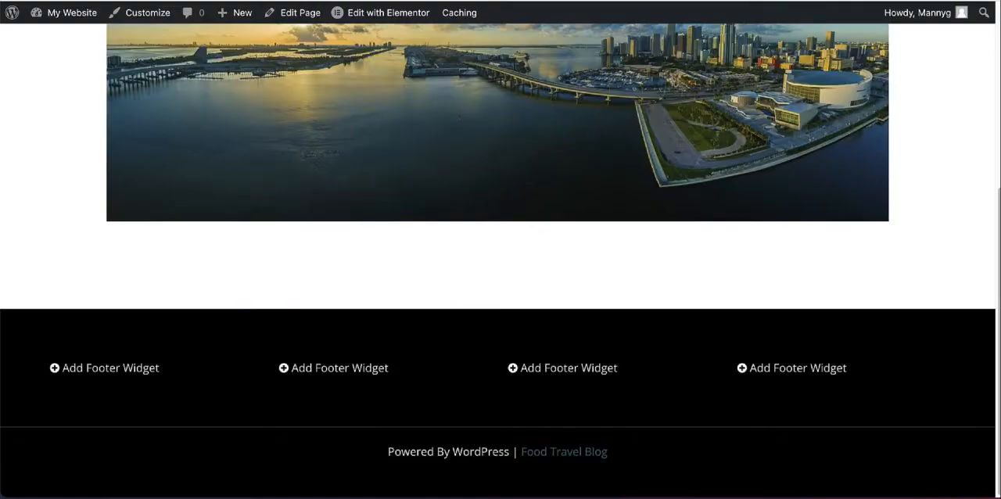
scroll(505, 209, "up", 5)
mouse_move(575, 67)
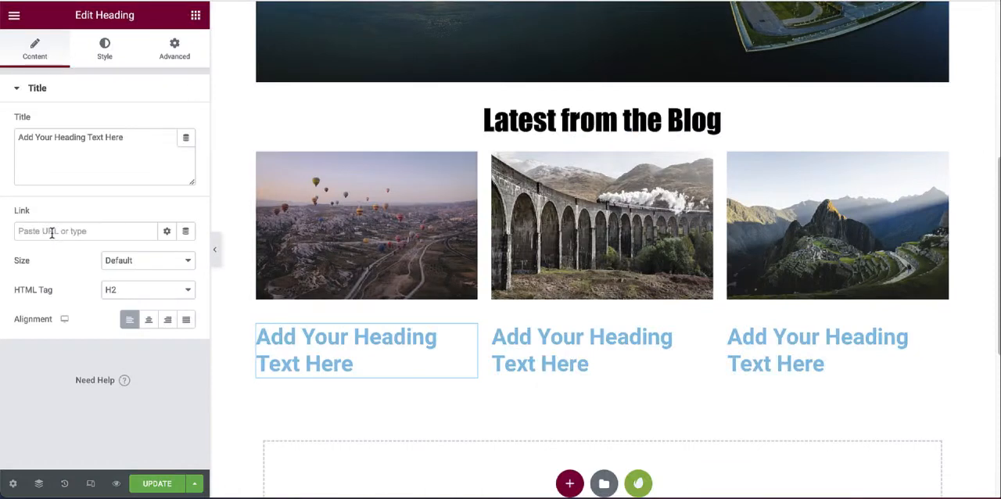
left_click(51, 233)
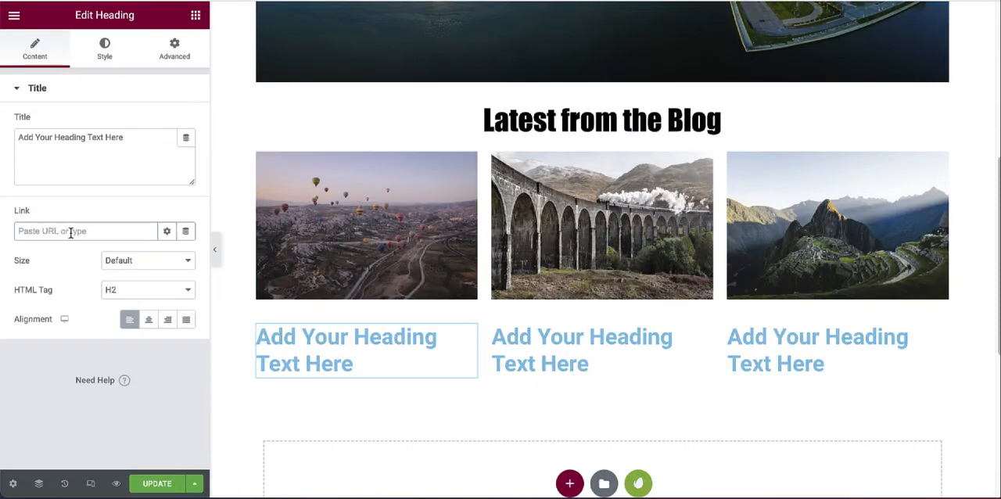
type("The")
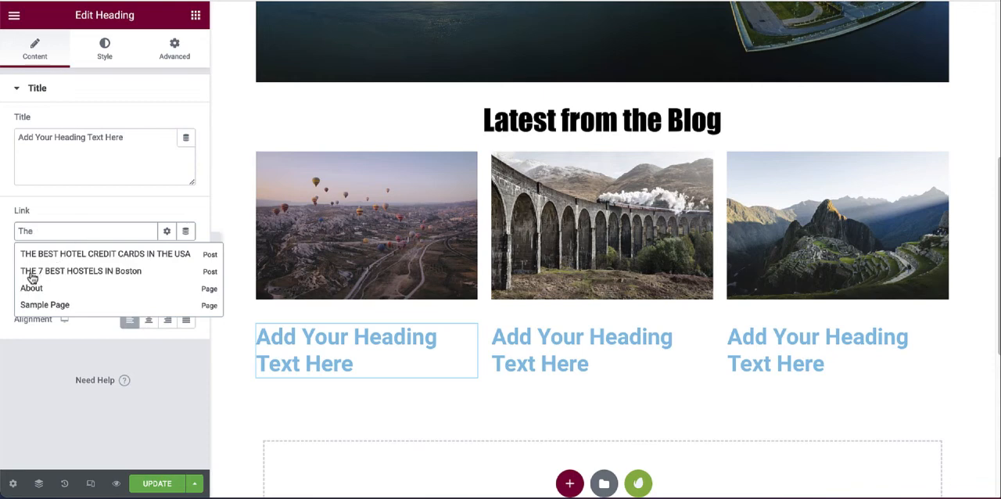
left_click(99, 273)
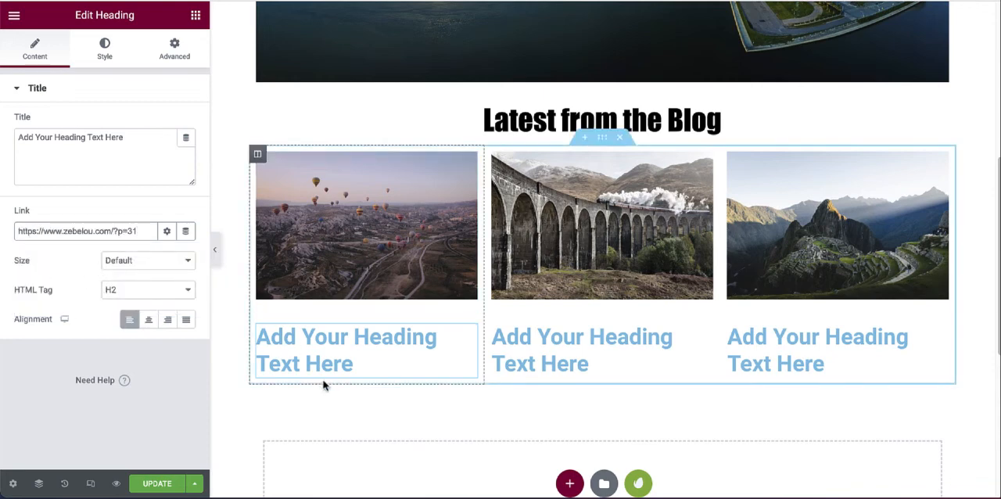
left_click(149, 323)
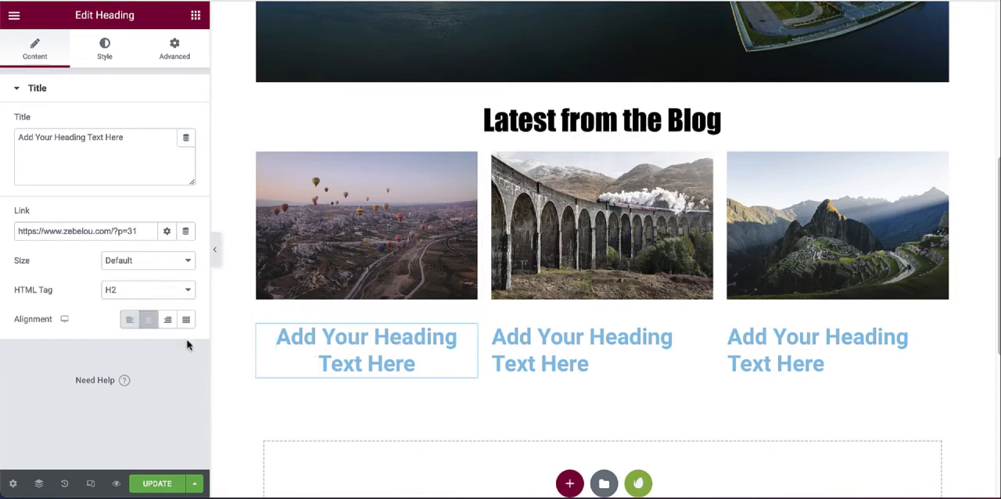
Step: Change the text color of the heading under the balloon photo to violet-blue #5C3FE4 and update the page
left_click_drag(422, 366, 273, 339)
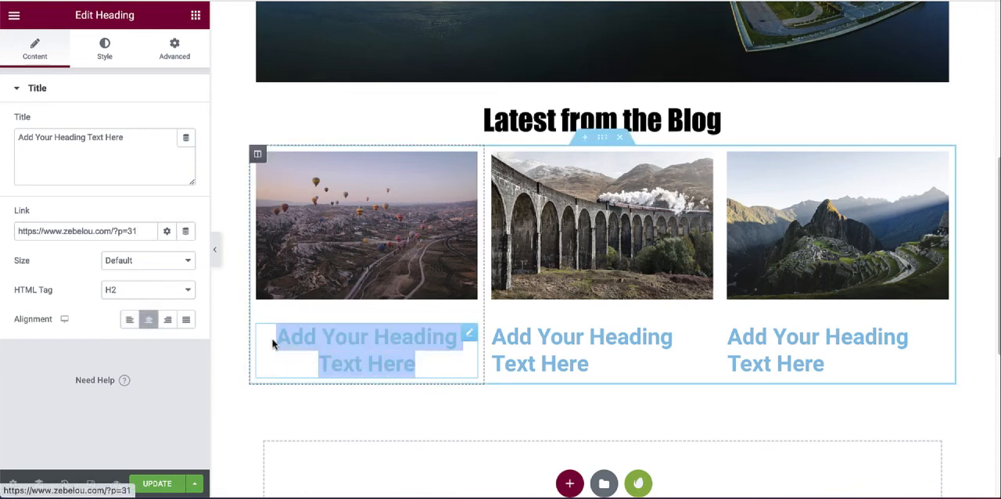
left_click(110, 48)
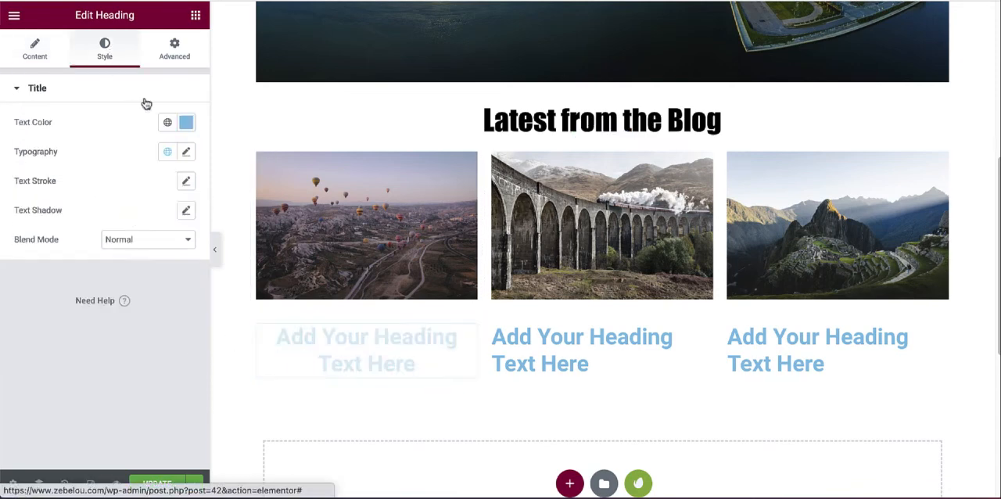
left_click(186, 122)
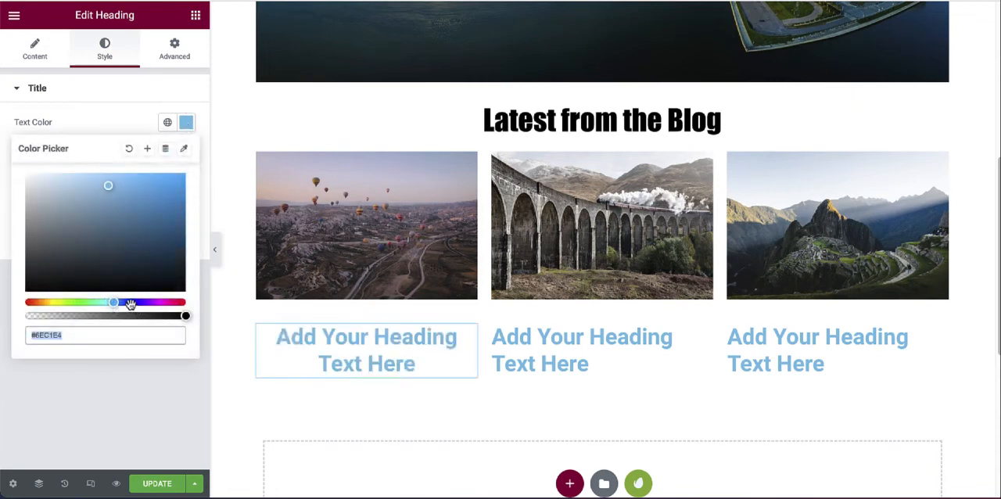
mouse_move(125, 301)
left_mouse_down()
mouse_move(149, 305)
mouse_move(137, 302)
left_mouse_up()
left_click(165, 192)
left_click_drag(165, 192, 141, 186)
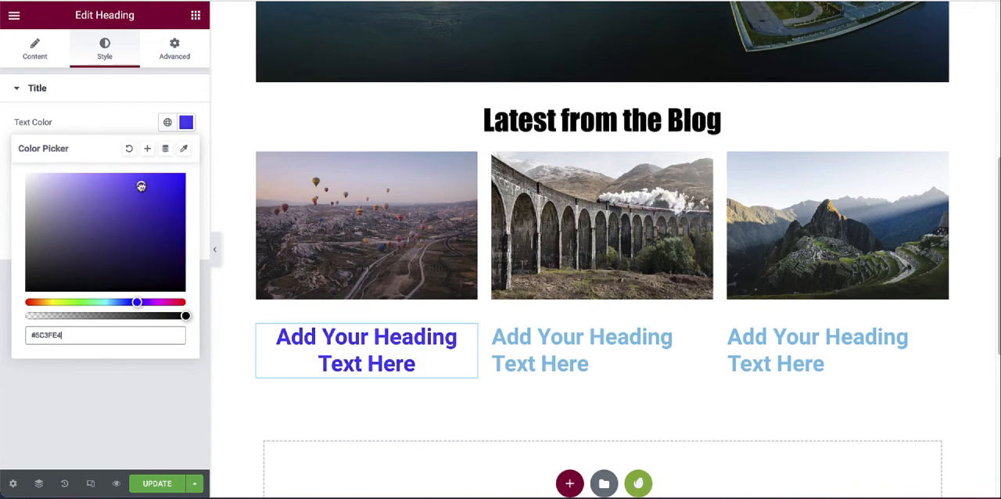
left_click(302, 112)
left_click(158, 484)
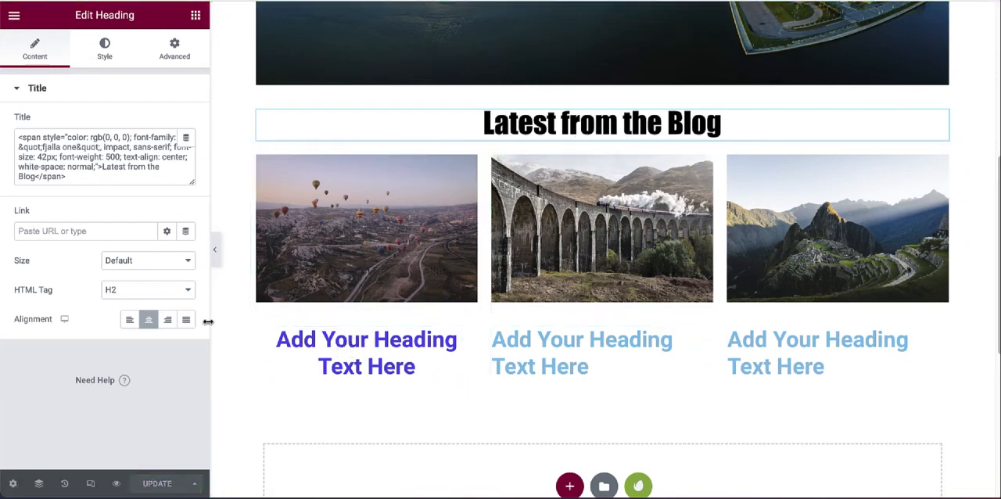
Step: Check the live Home page's "Latest from the Blog" row and follow the heading link under the balloon photo
left_click(413, 364)
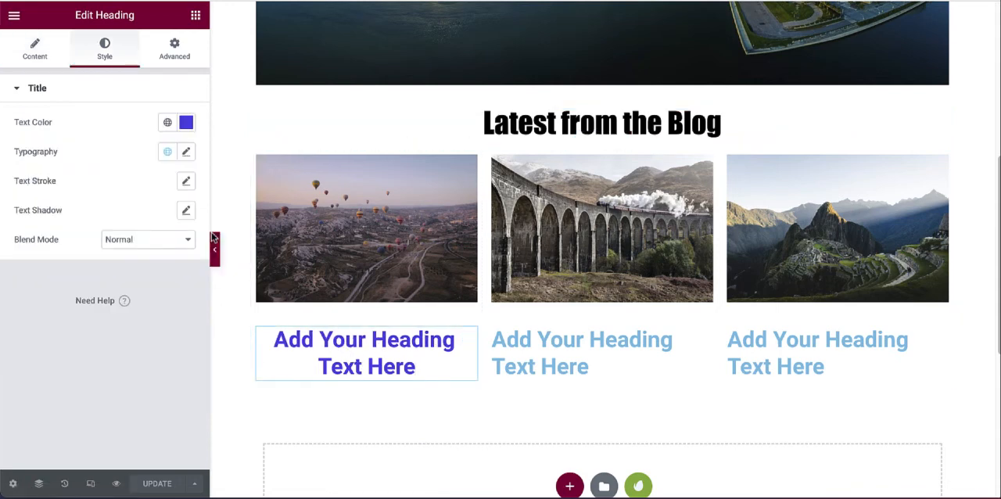
left_click(23, 49)
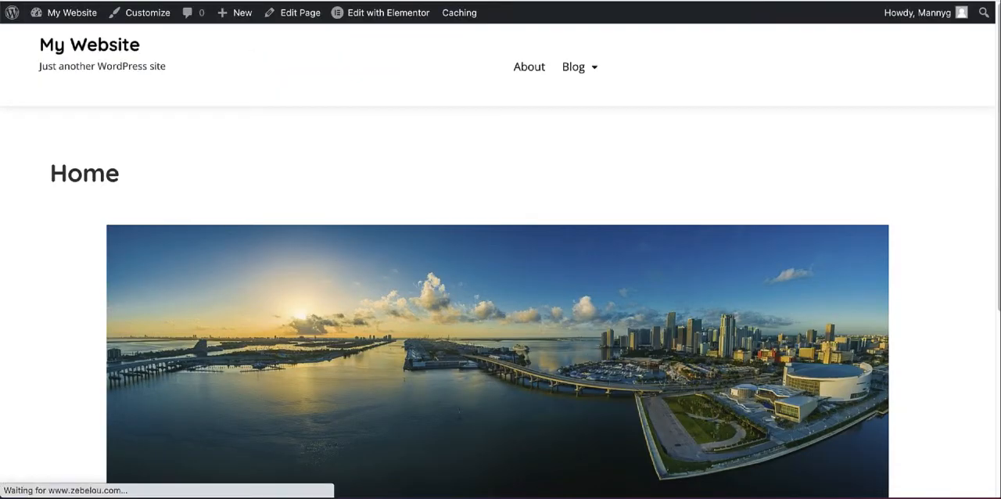
scroll(459, 101, "down", 5)
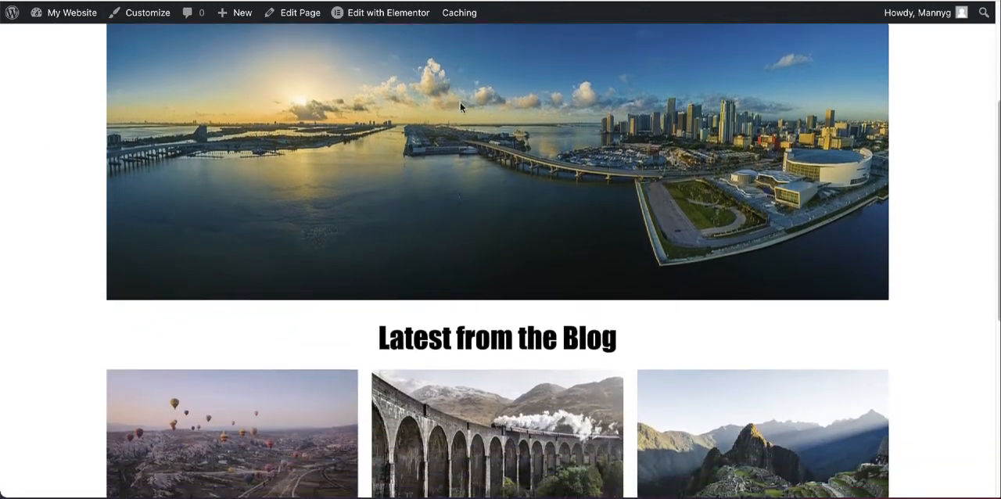
scroll(463, 69, "down", 4)
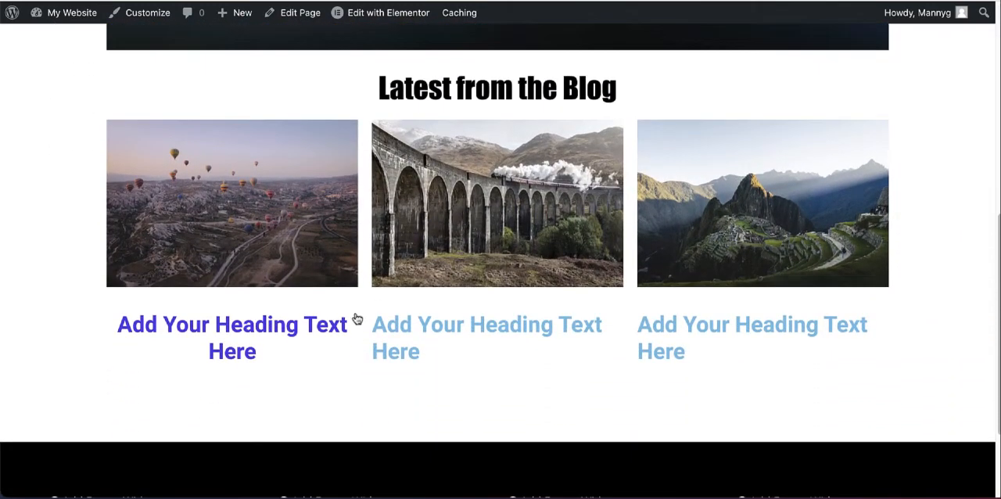
left_click(226, 330)
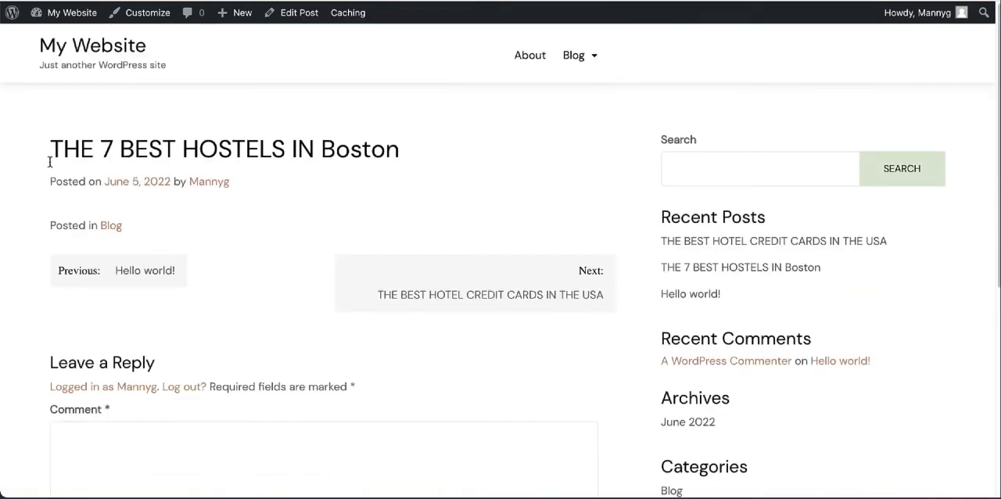
Step: Copy the post's title into the heading under the balloon photo as "THE 7 BEST HOSTELS IN Boston" and update the page
left_click_drag(61, 151, 415, 150)
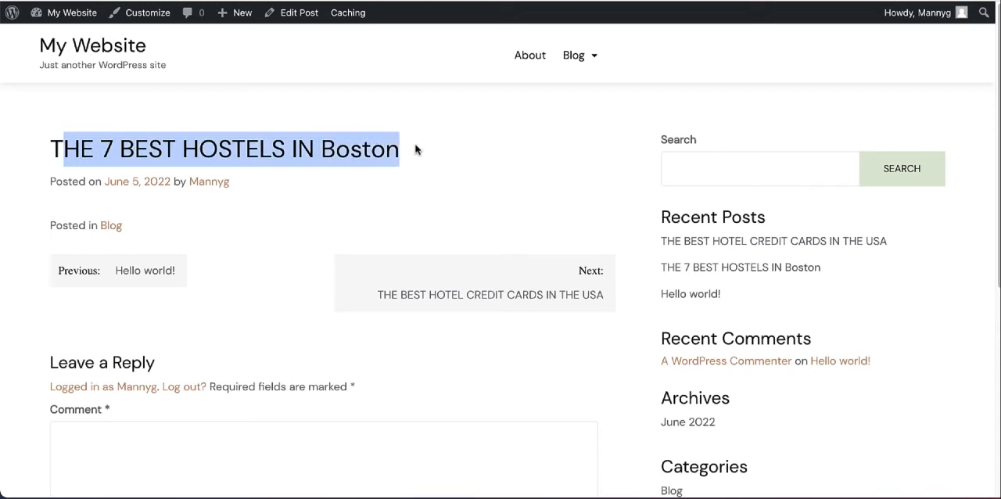
left_click(412, 149)
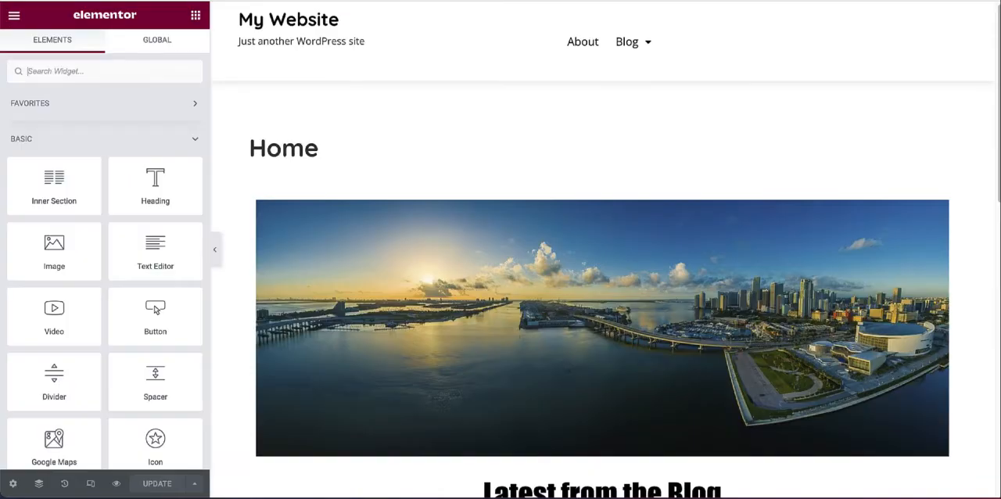
scroll(399, 125, "down", 6)
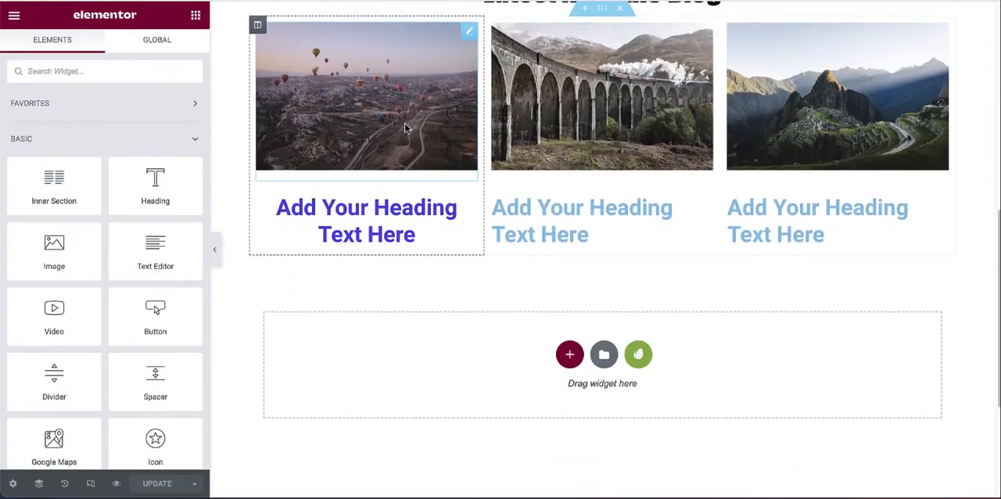
left_click(418, 223)
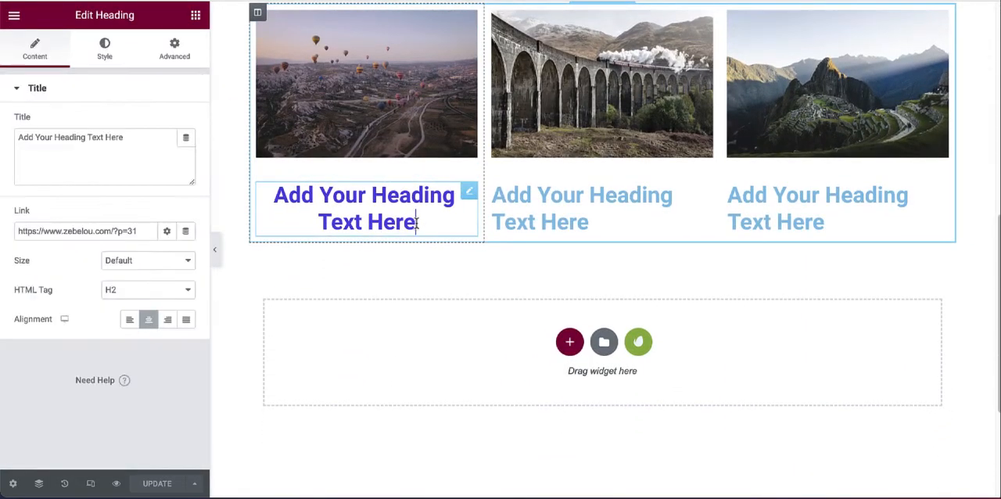
left_click_drag(417, 223, 275, 199)
type("THE 7 BEST HOSTELS IN Boston")
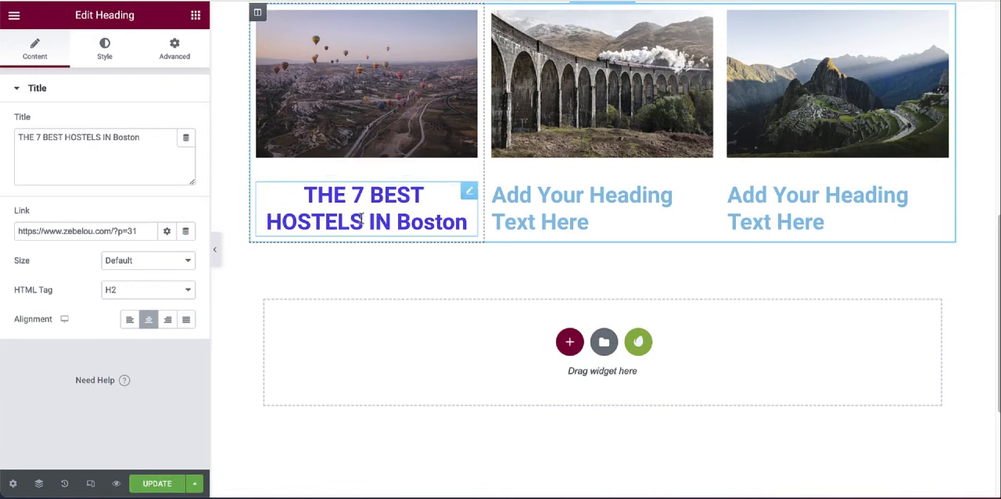
left_click(160, 487)
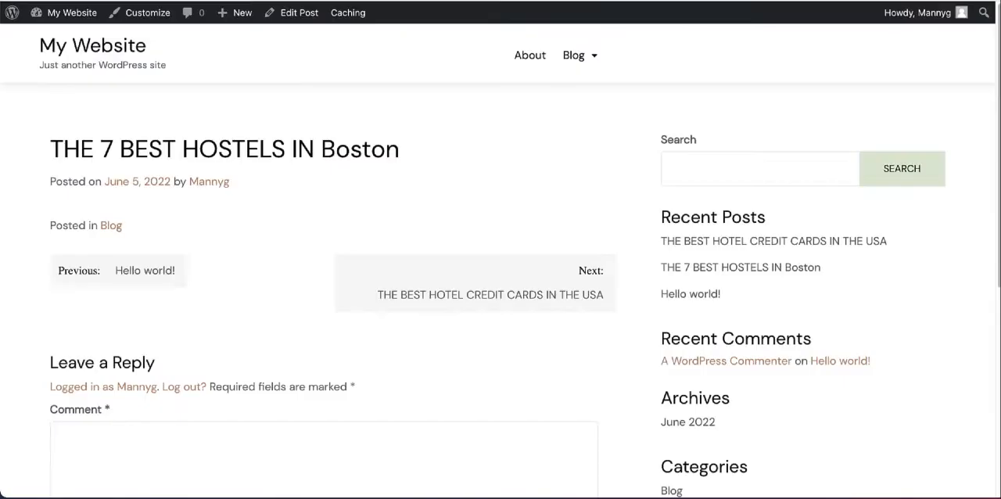
Step: Open the live Home page and examine the retitled heading in the "Latest from the Blog" row
left_click(67, 52)
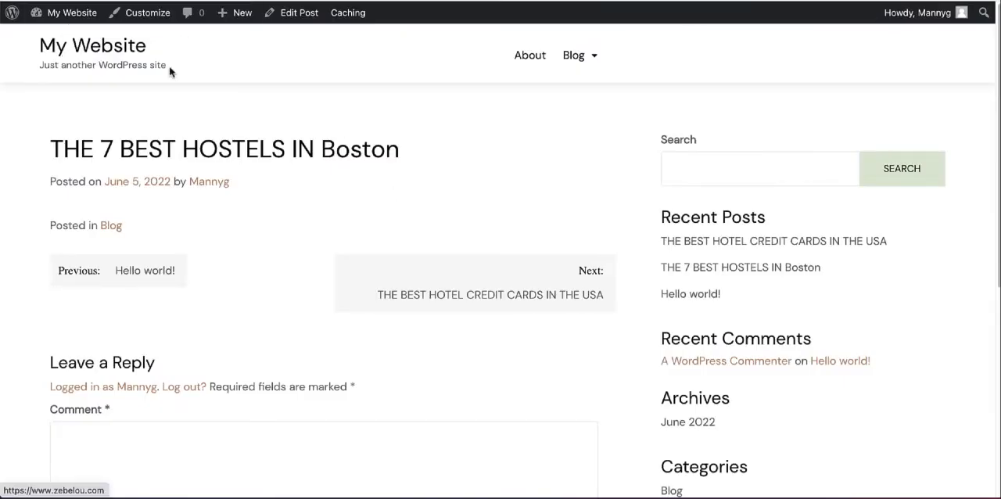
scroll(489, 108, "down", 6)
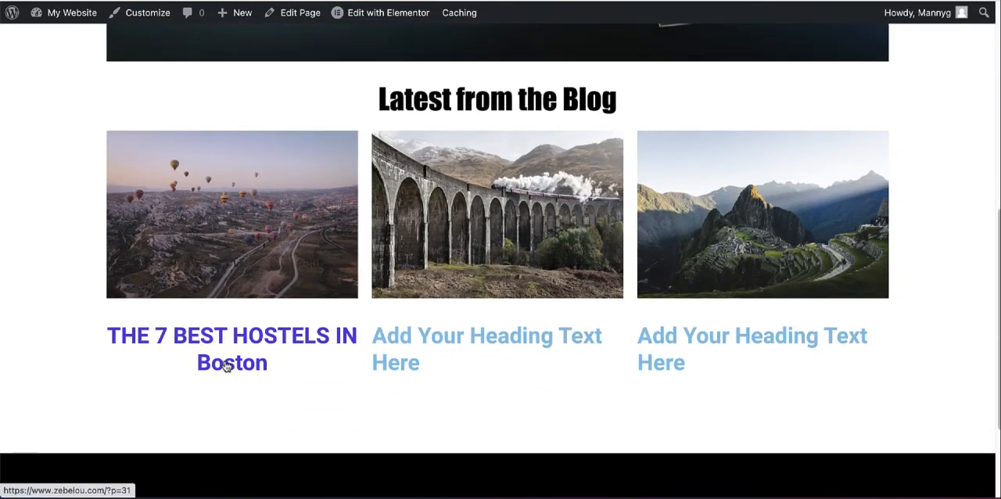
scroll(305, 289, "down", 2)
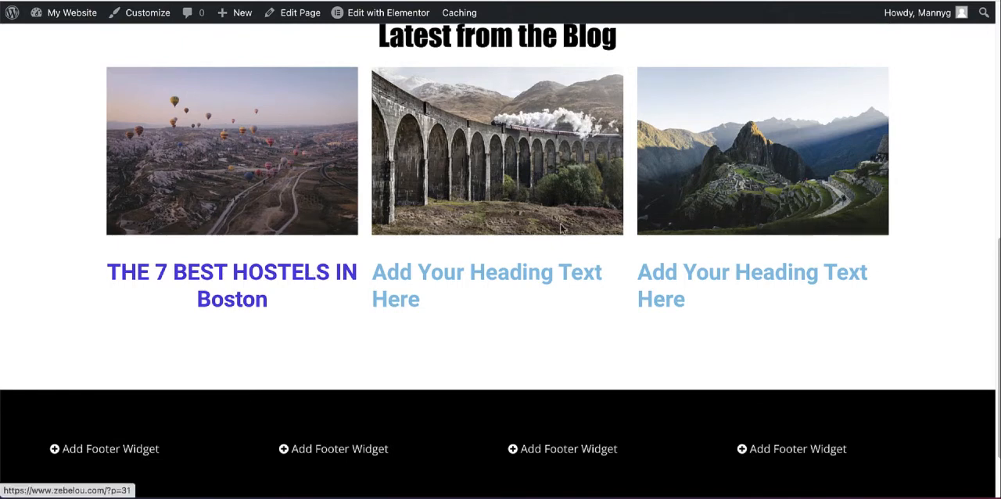
scroll(528, 221, "up", 1)
scroll(514, 249, "up", 3)
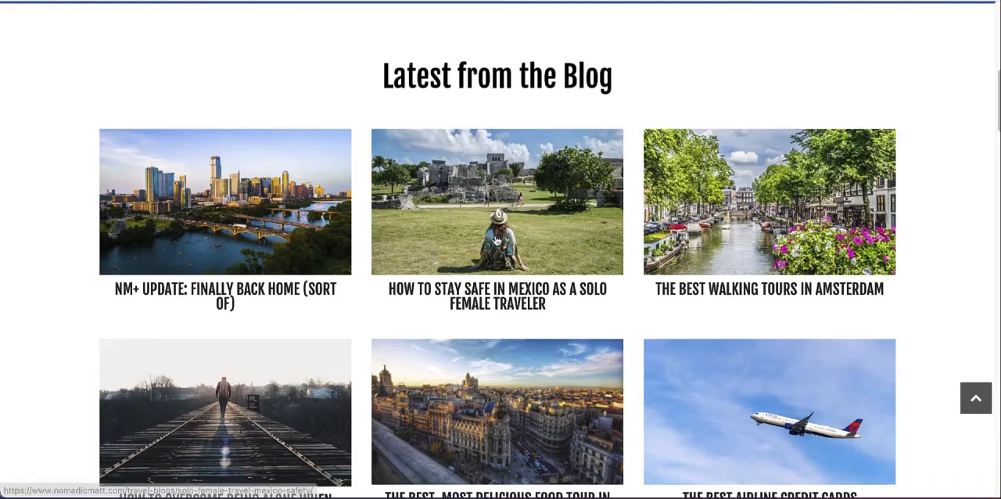
scroll(612, 101, "up", 4)
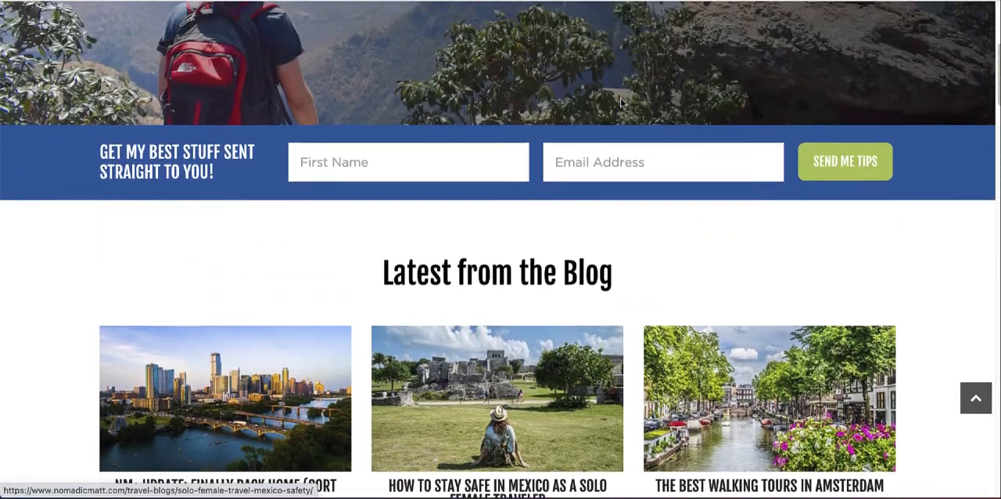
Step: Examine the latest-posts grid and the button beneath it on the Nomadic Matt site
scroll(611, 101, "down", 4)
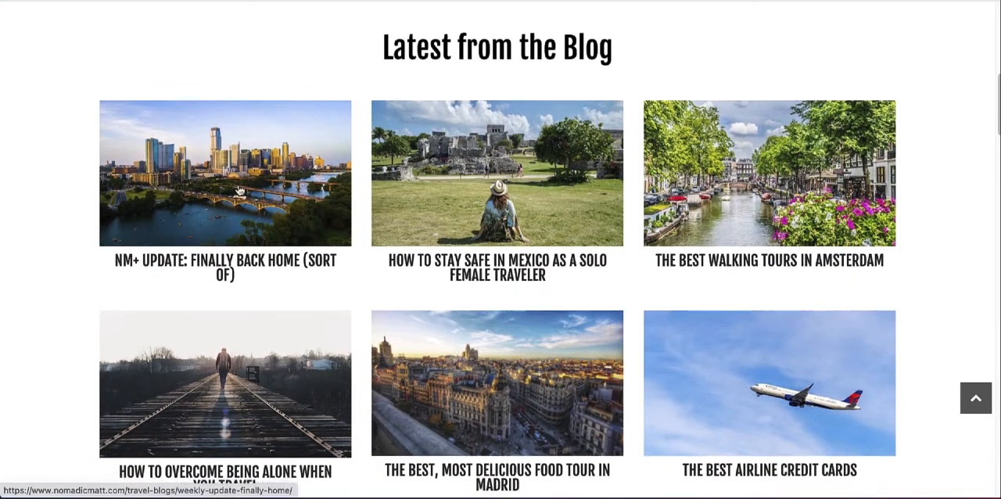
scroll(376, 202, "down", 1)
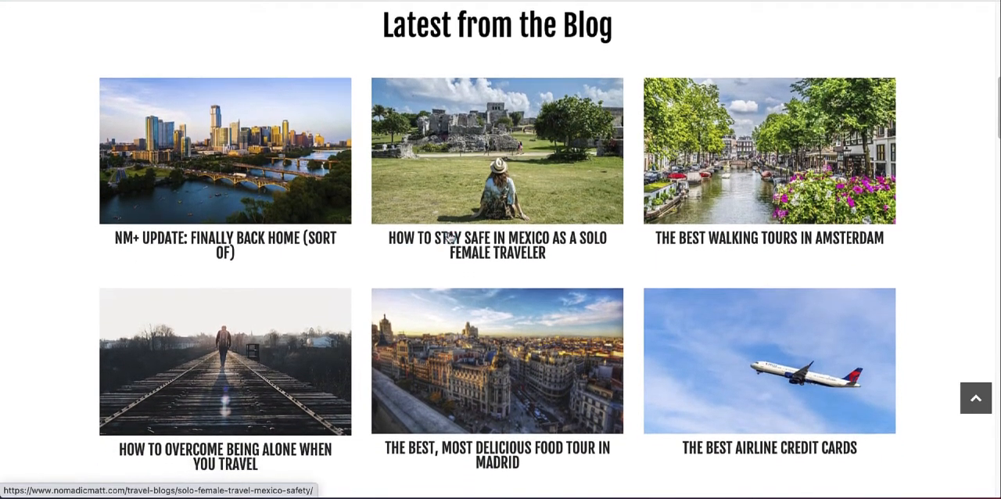
scroll(782, 136, "down", 1)
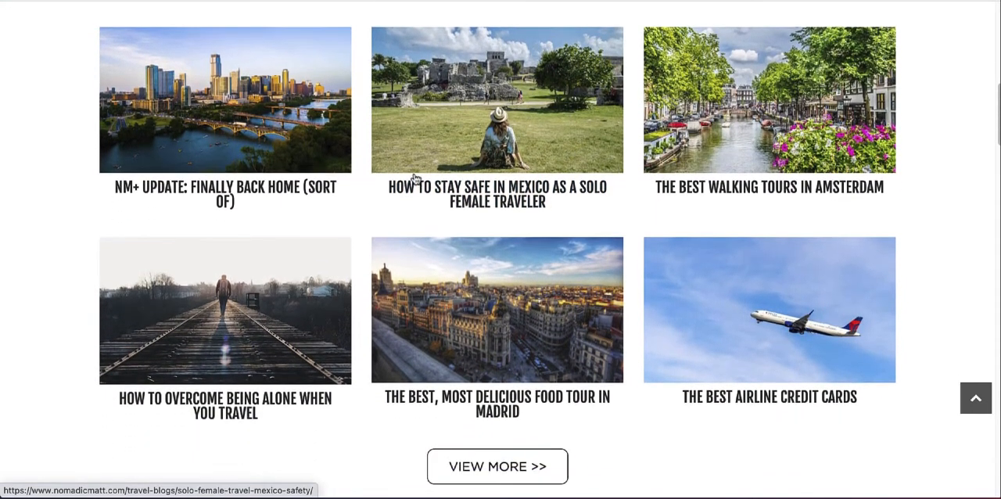
scroll(464, 237, "down", 1)
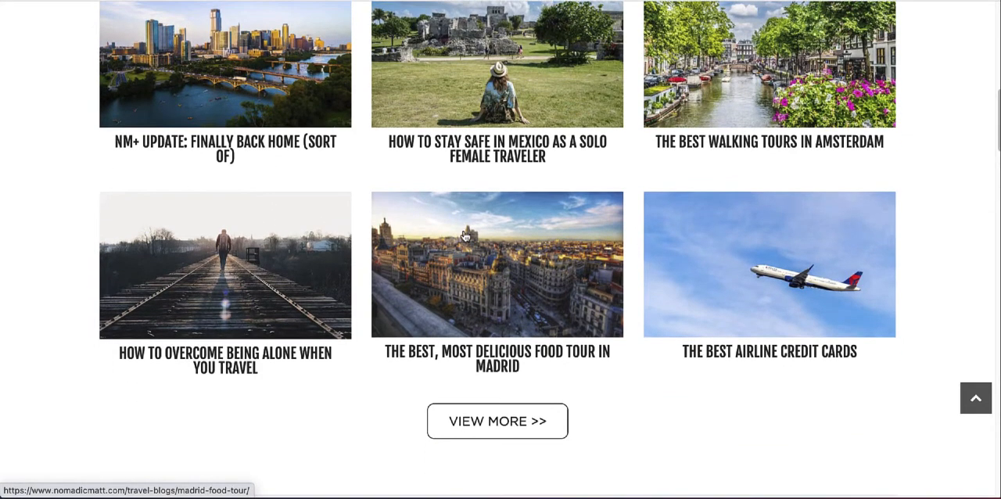
scroll(464, 236, "down", 3)
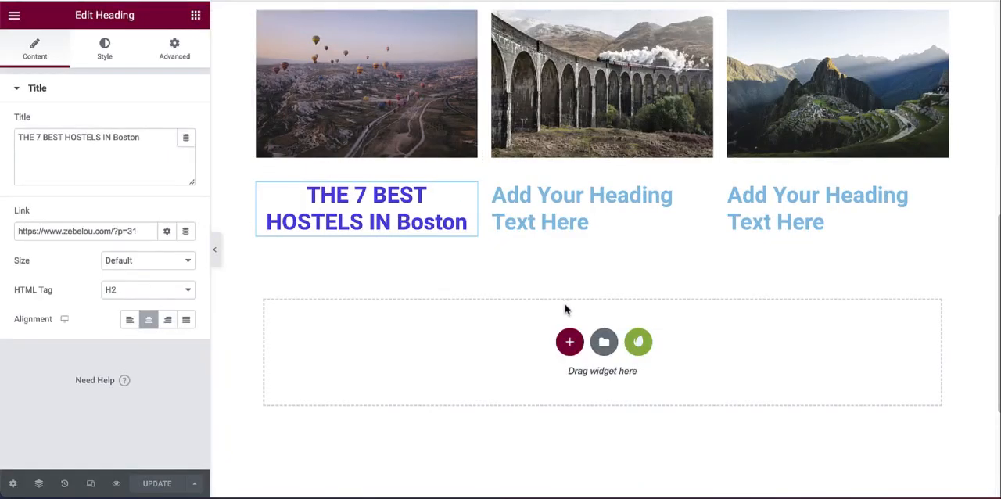
Step: Add a single-column section below the latest-posts row and place a centre-aligned Button widget in it
left_click(569, 341)
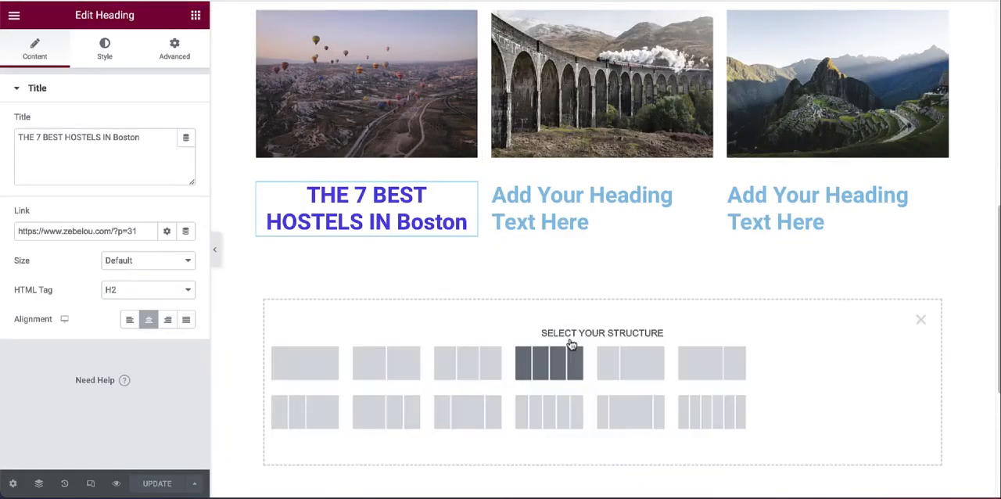
left_click(304, 356)
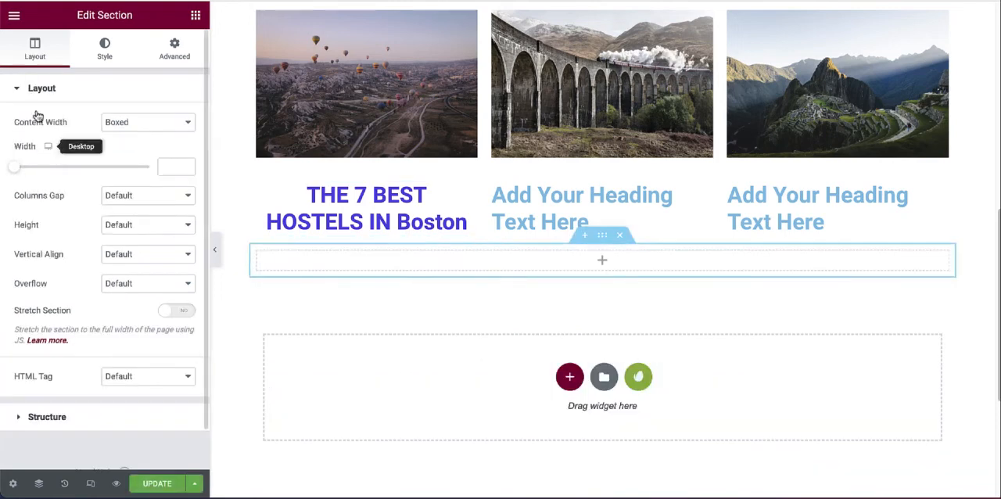
left_click(229, 111)
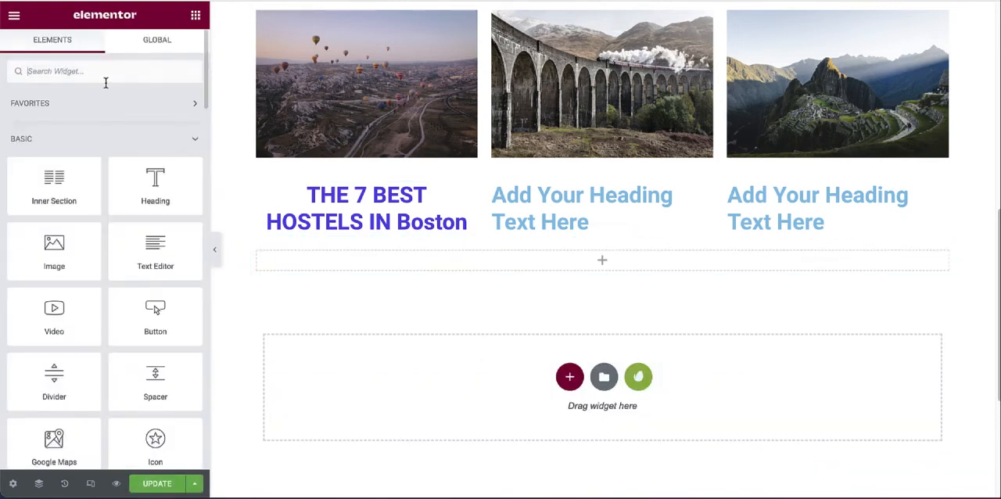
type("butt")
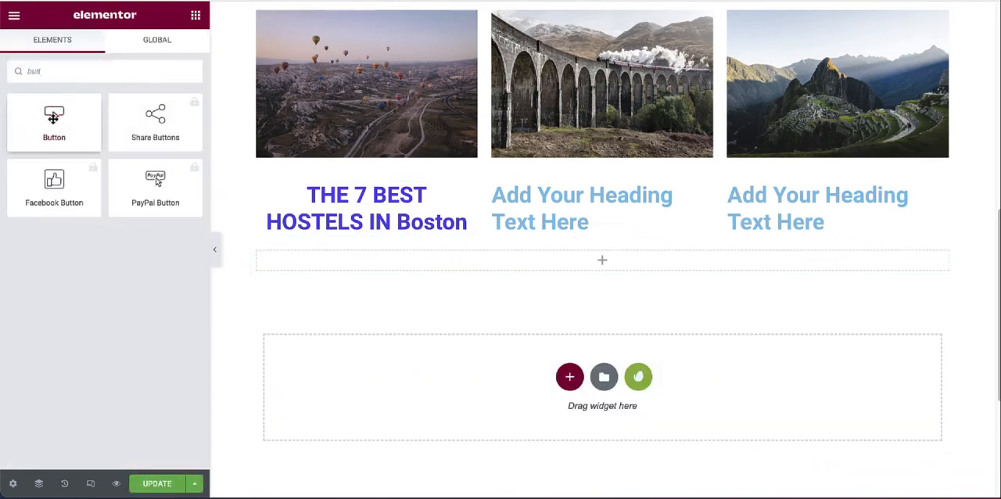
left_click_drag(54, 117, 602, 265)
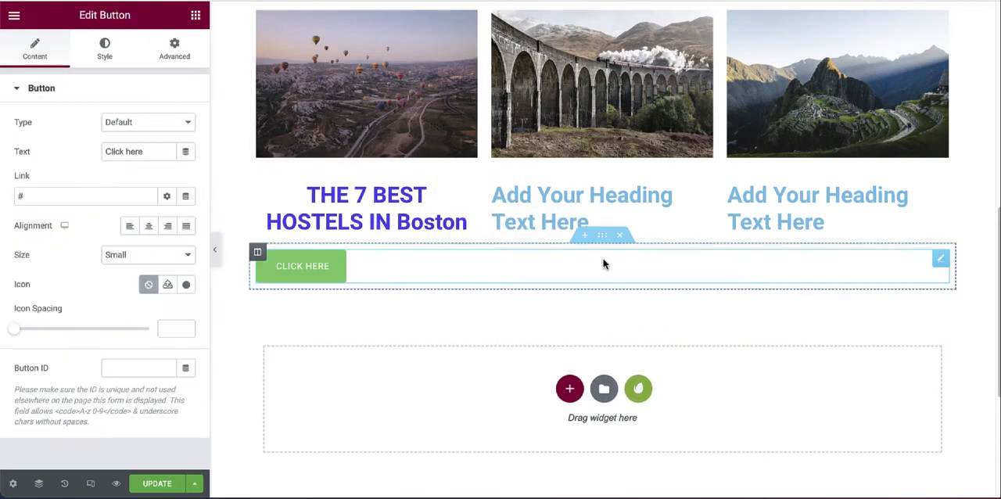
left_click(149, 227)
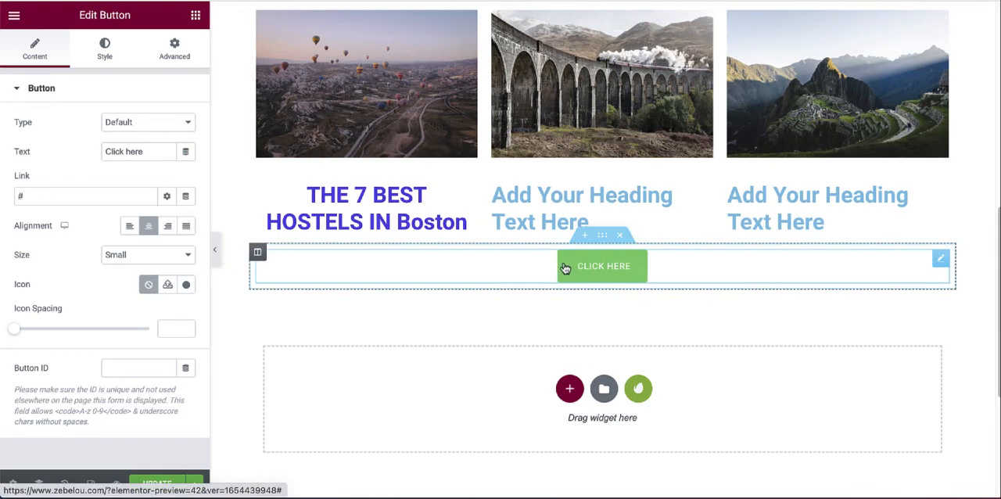
Step: Set the new button's background color to black #000000
left_click(108, 54)
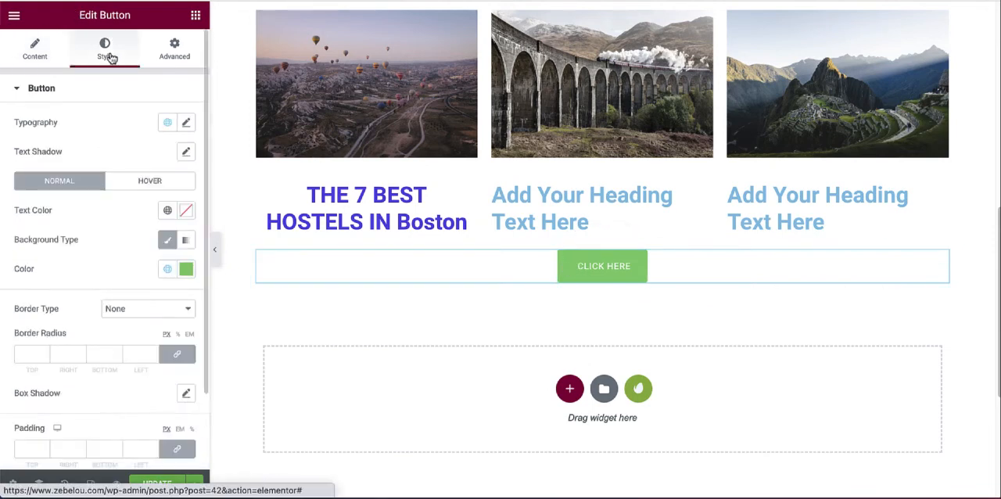
left_click(187, 273)
left_click_drag(127, 159, 82, 196)
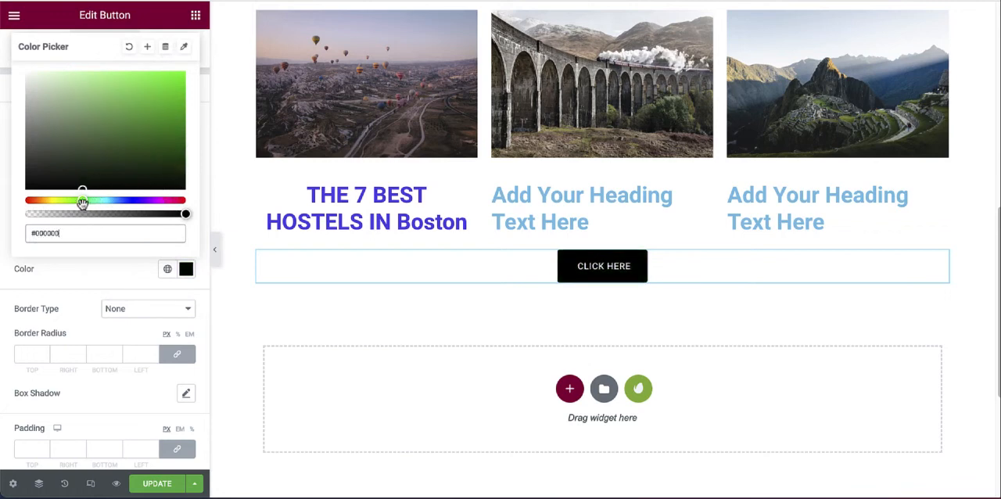
Step: Change the black button's label to "View More" and bring up its content settings
left_click(598, 269)
key("ctrl+a")
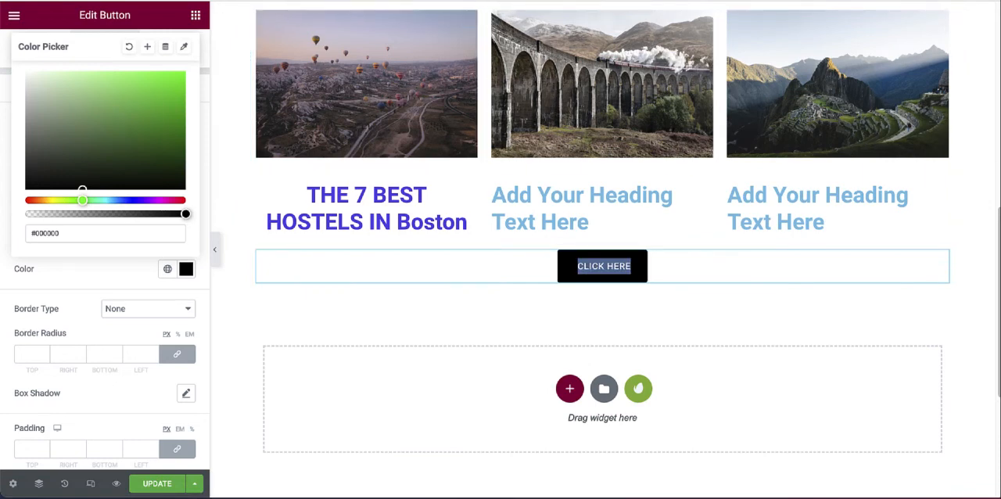
type("VIEW MORE")
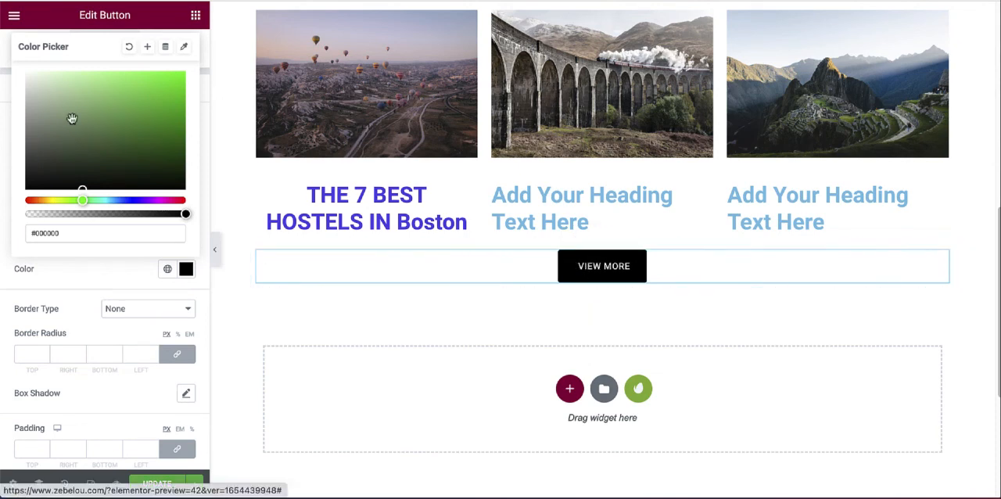
left_click(196, 16)
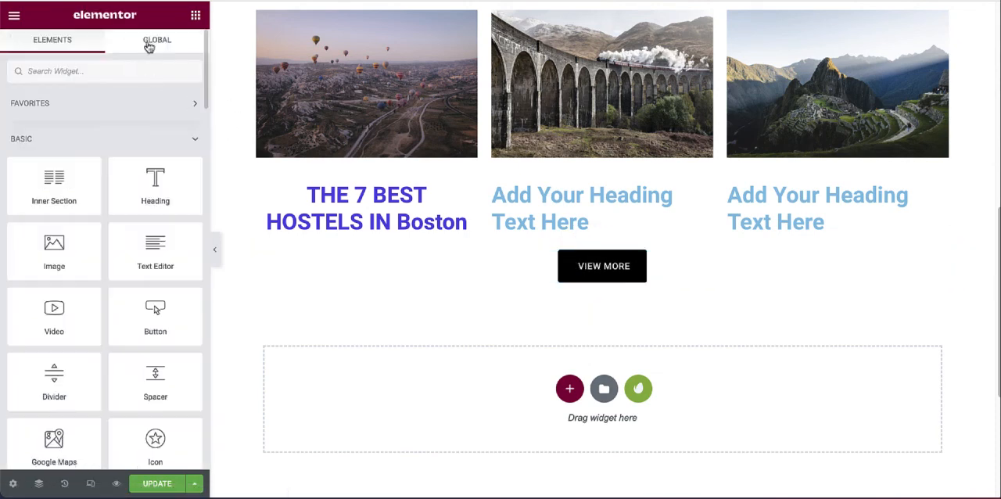
left_click(577, 265)
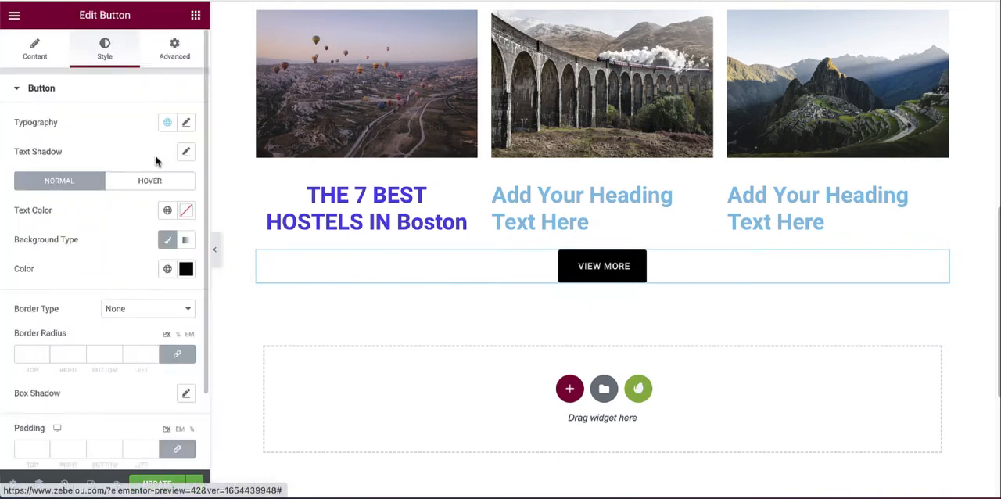
left_click(31, 53)
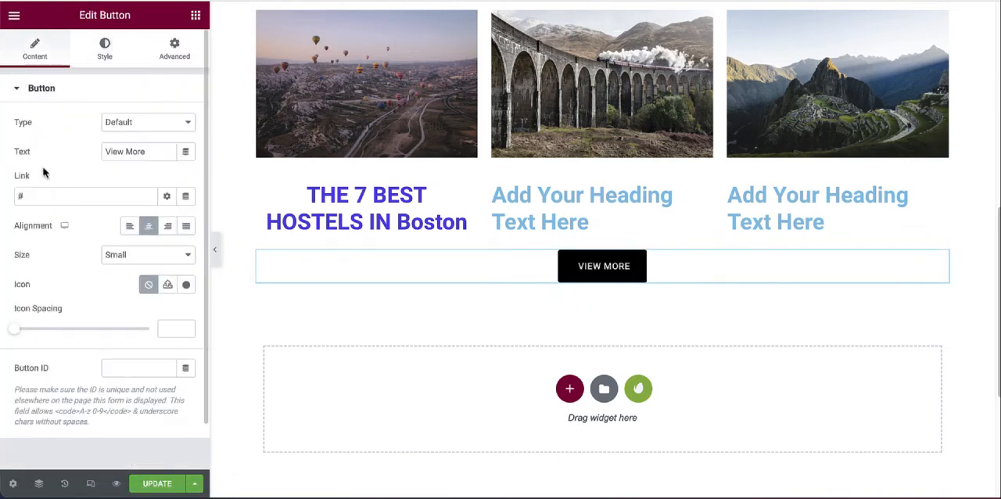
Step: Open the Blog category page from the live site's header menu and copy its address
left_click(583, 210)
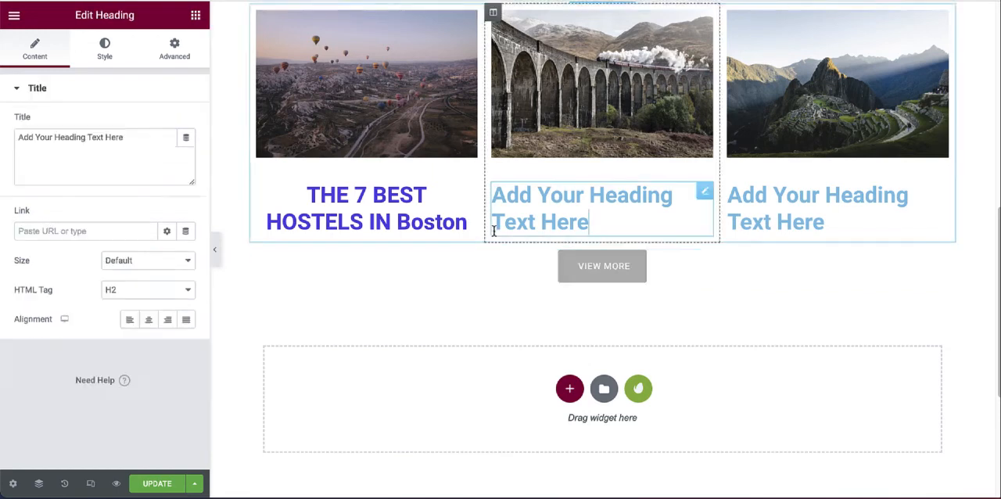
left_click(580, 274)
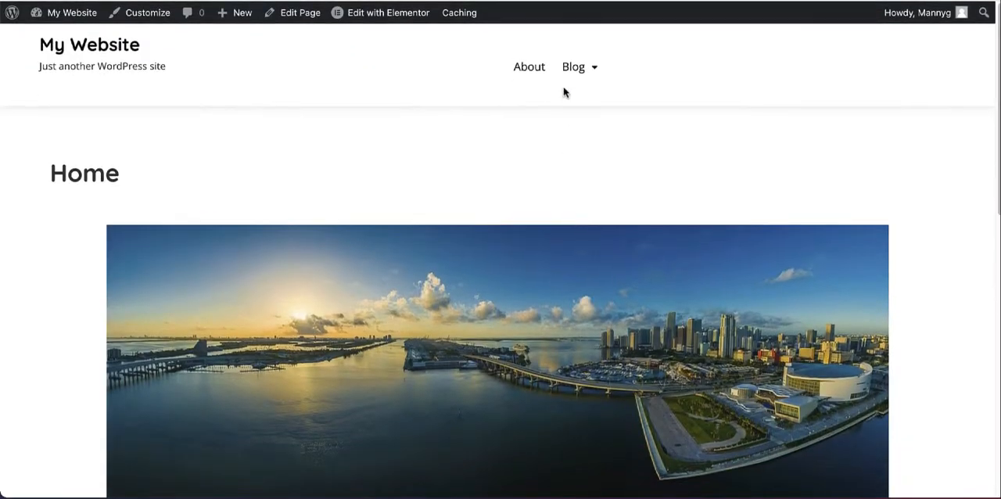
mouse_move(568, 71)
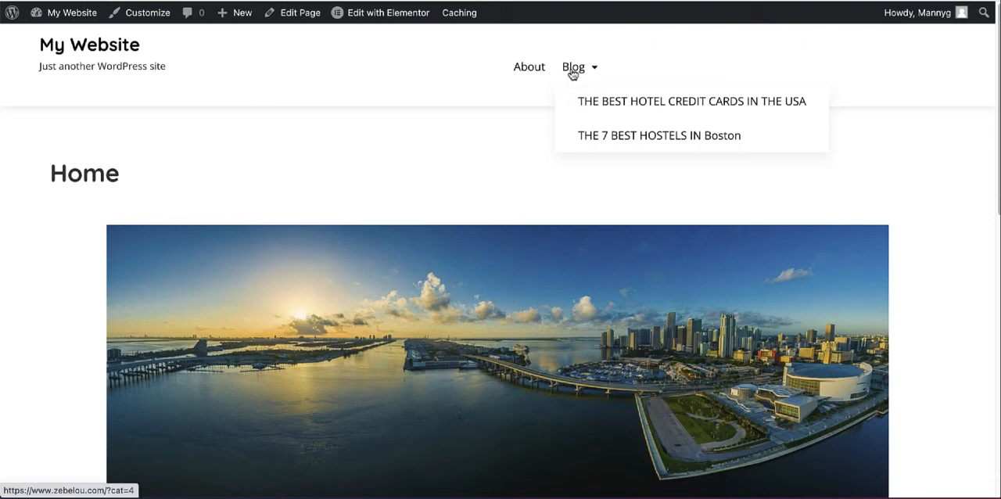
left_click(571, 69)
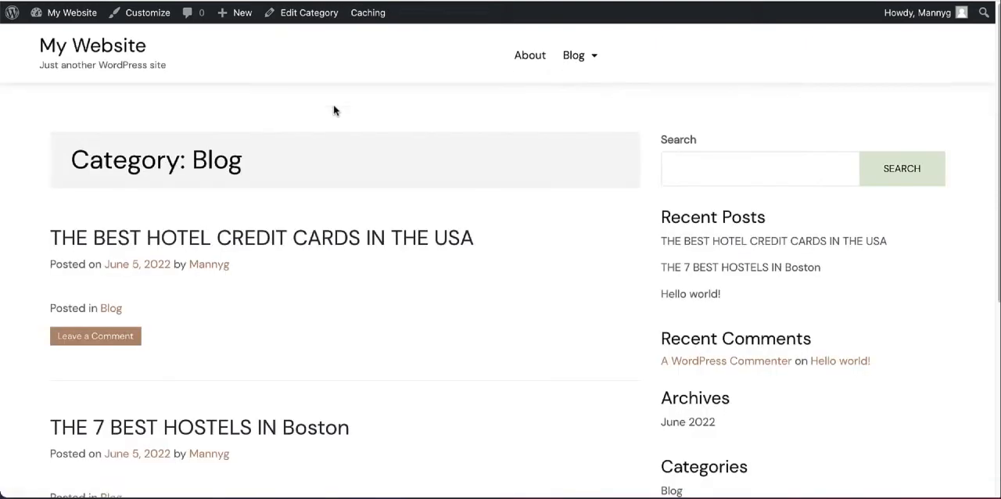
scroll(344, 235, "down", 5)
scroll(348, 251, "down", 2)
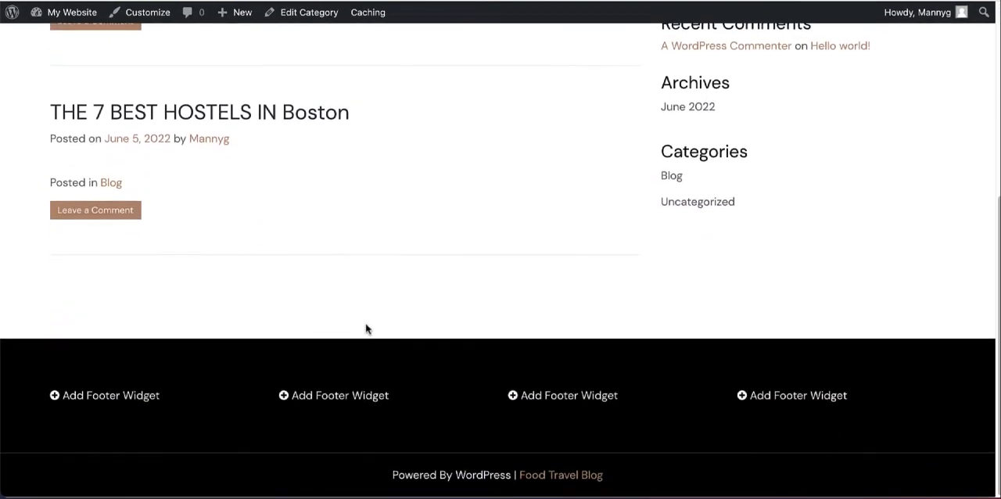
scroll(367, 326, "up", 10)
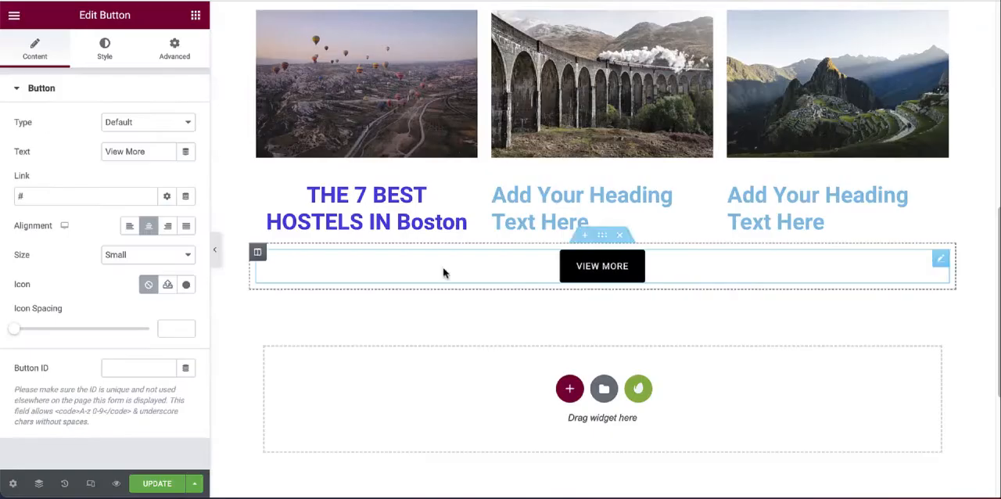
Step: Link the View More button to the Blog category address ending in ?cat=4, enable opening in a new window, and update the page
left_click_drag(56, 195, 1, 197)
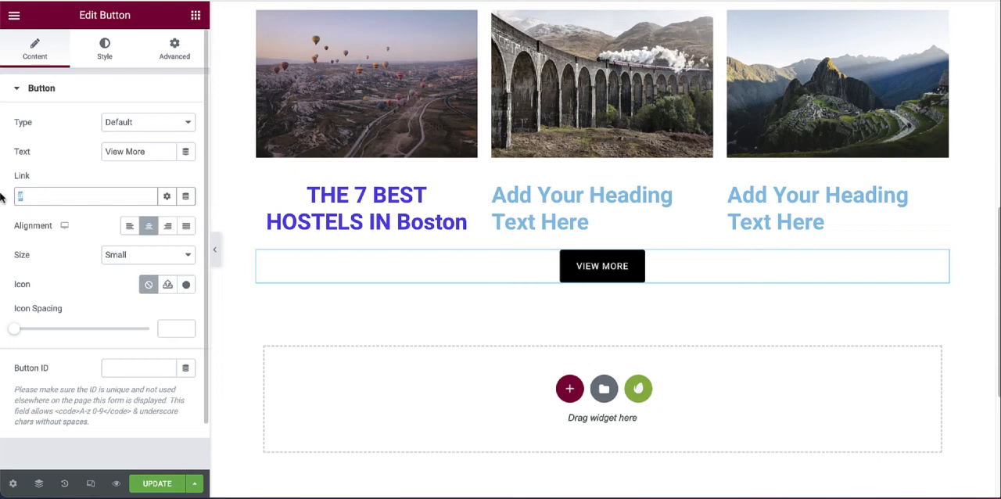
left_click(167, 198)
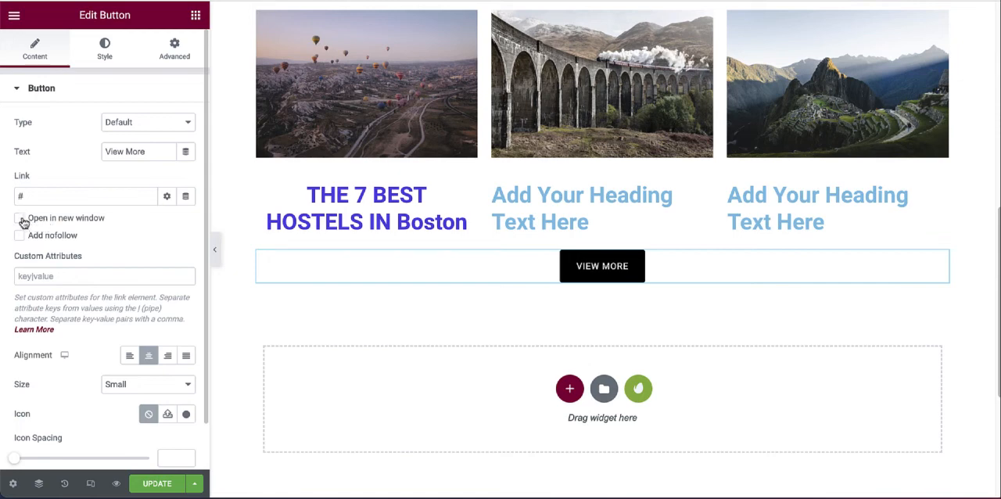
left_click(20, 219)
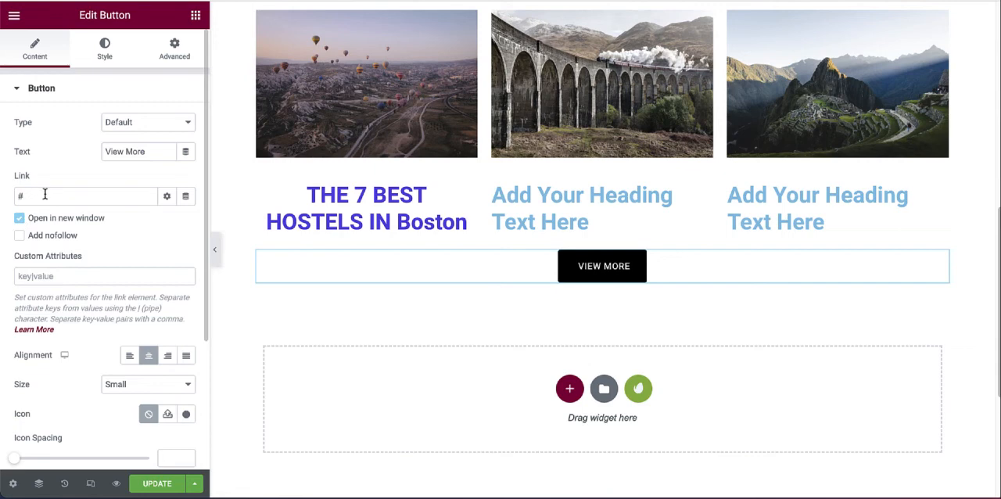
double_click(46, 196)
key("ctrl+v")
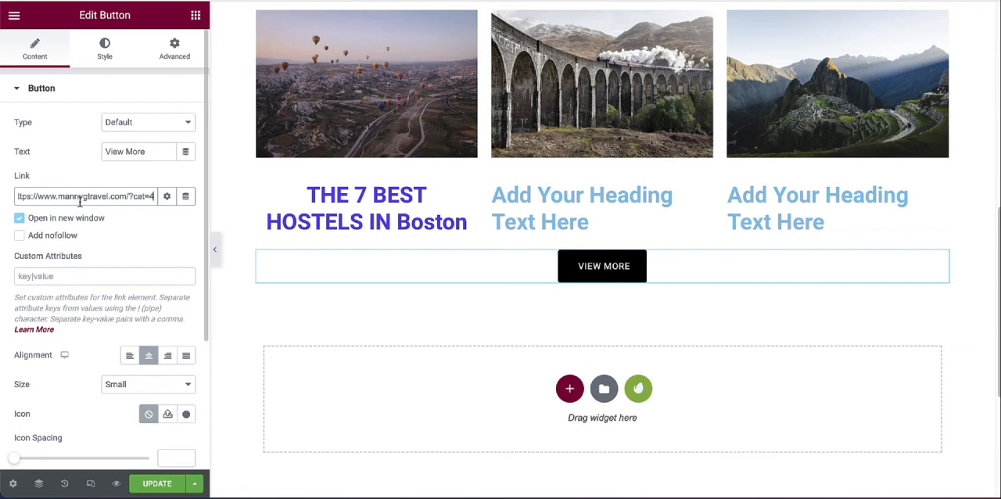
left_click(154, 484)
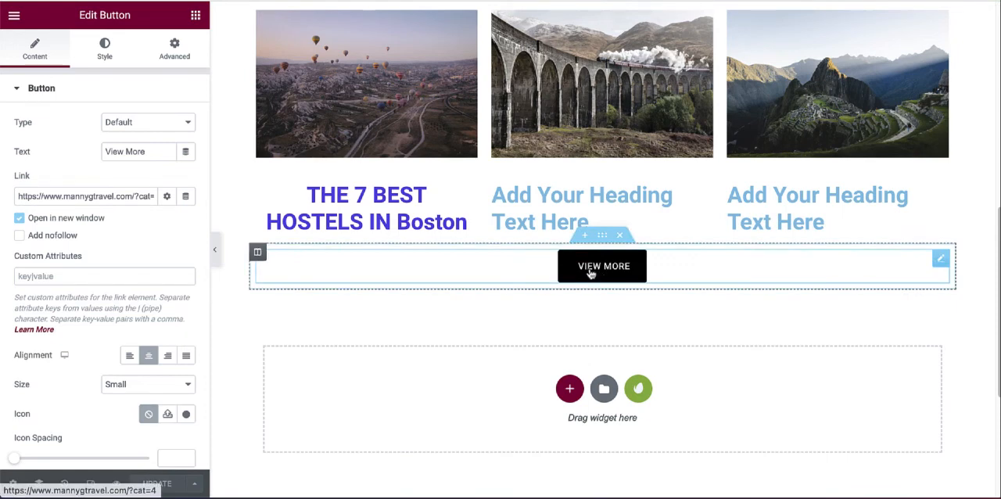
Step: Test the View More button on the live Home page and look through the Blog category page it leads to
scroll(591, 271, "up", 1)
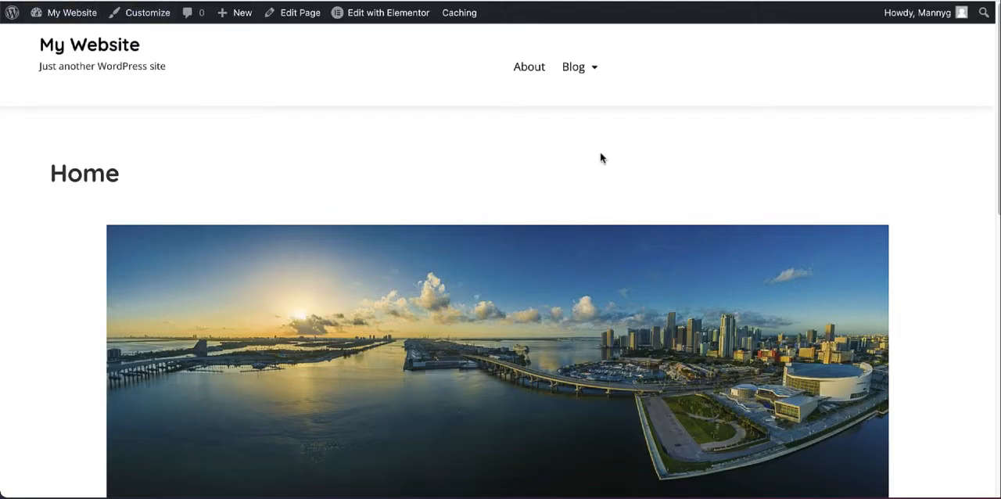
scroll(475, 140, "down", 5)
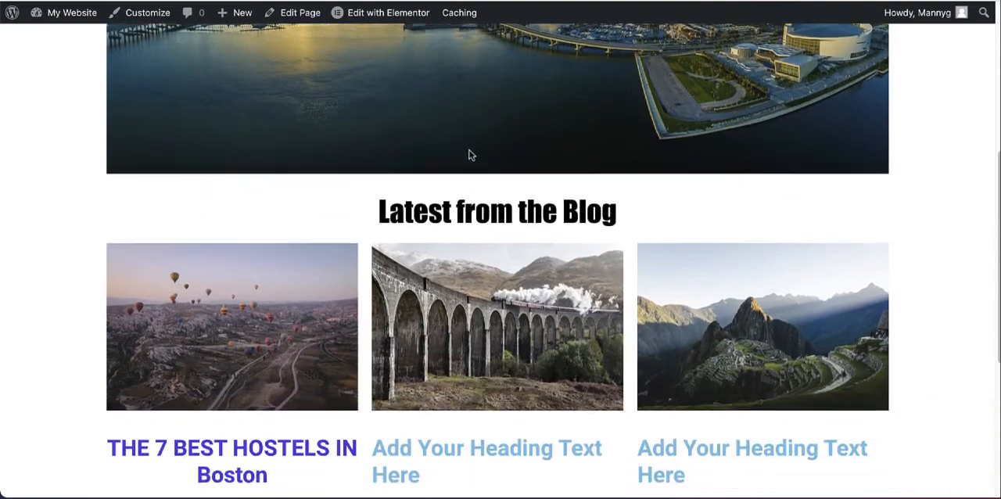
scroll(471, 155, "down", 3)
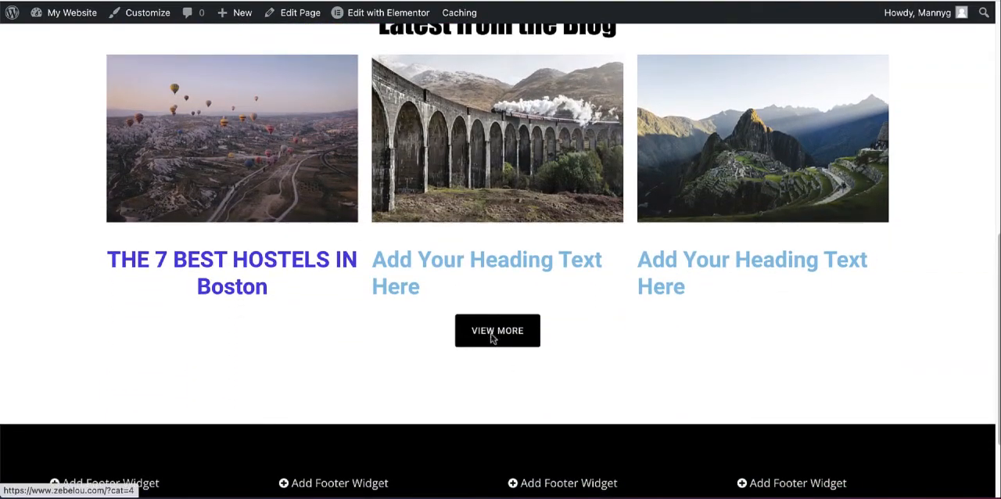
left_click(492, 333)
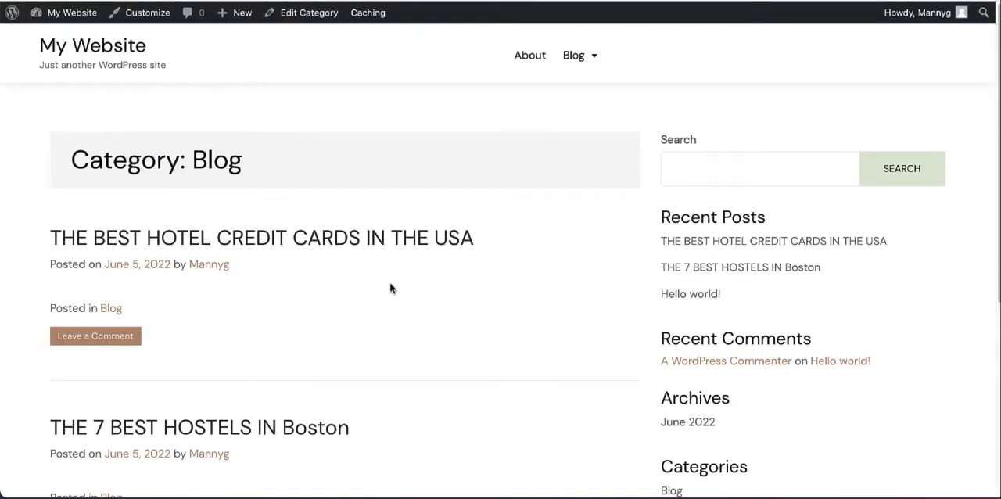
scroll(402, 291, "down", 5)
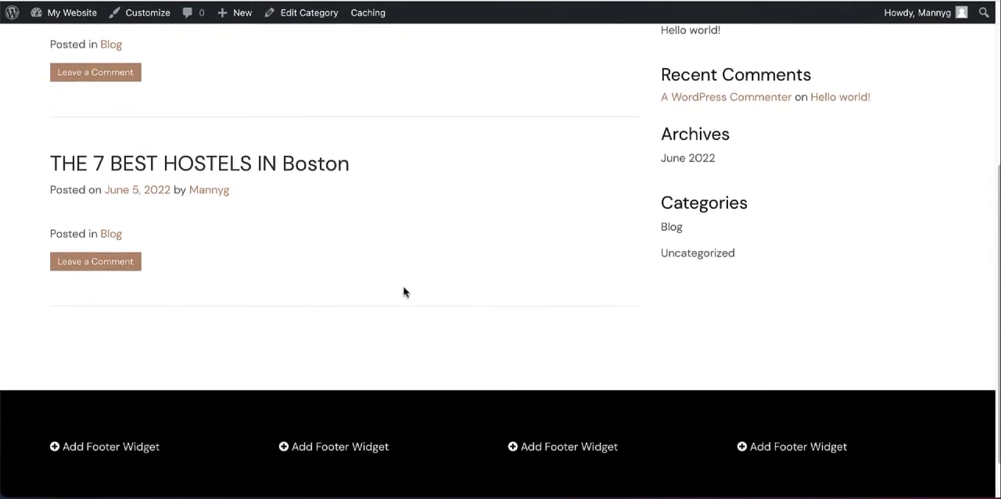
scroll(370, 212, "up", 2)
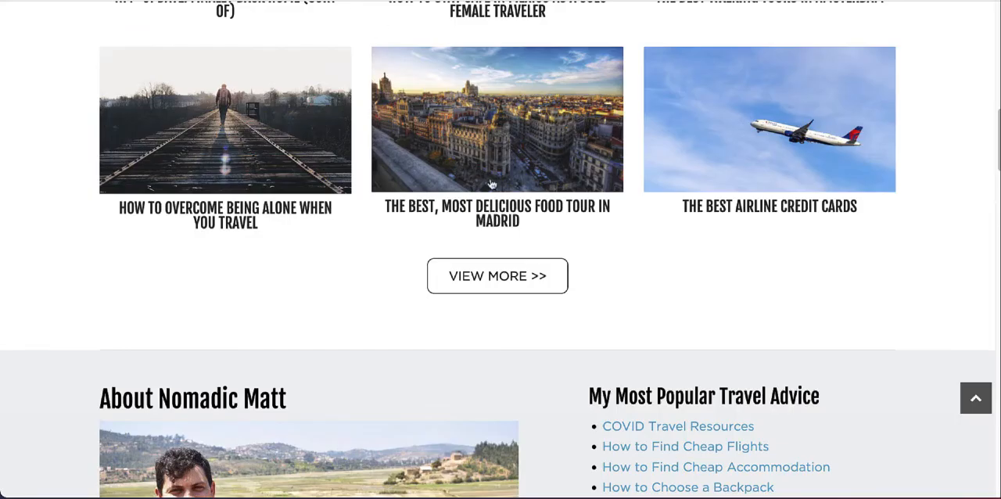
scroll(491, 184, "up", 2)
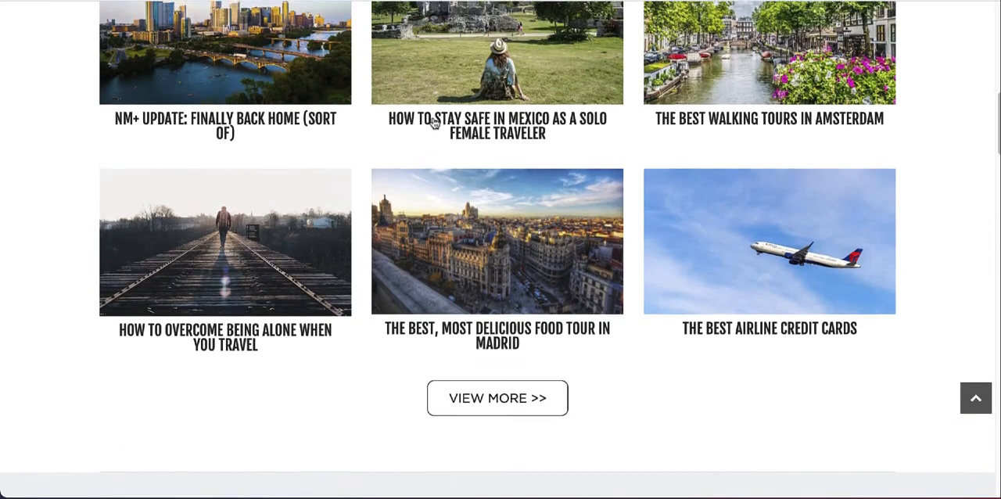
Step: Examine the Nomadic Matt home page below its latest posts: the about, travel advice, books, membership and newsletter sections and the footer link columns
scroll(440, 239, "down", 5)
scroll(336, 149, "down", 2)
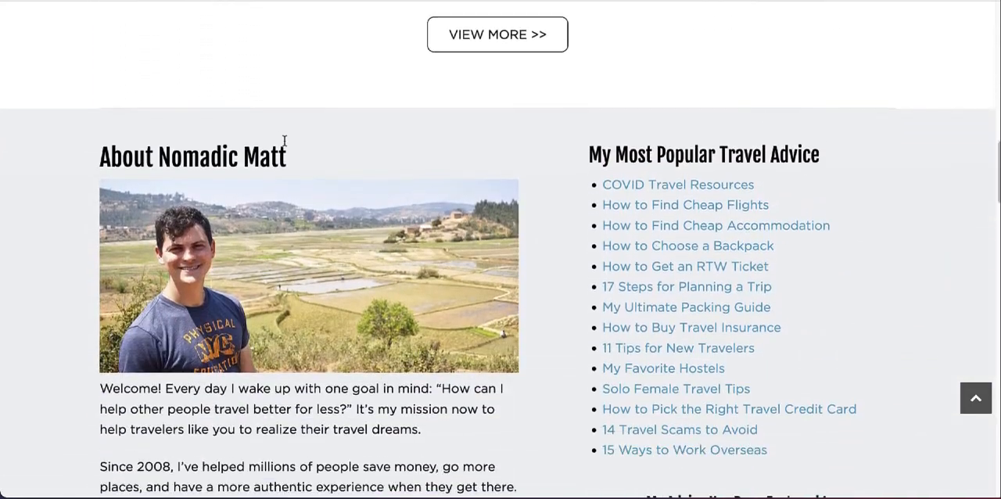
scroll(175, 122, "down", 1)
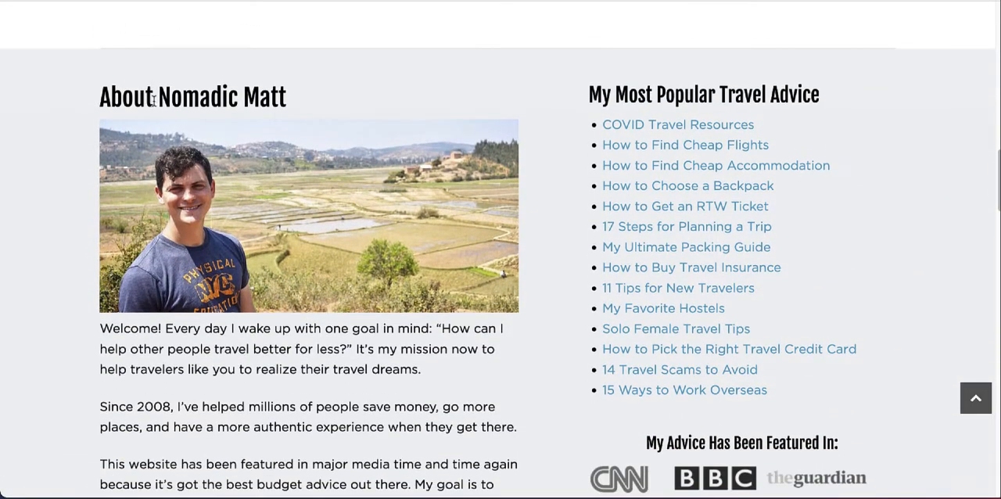
scroll(280, 193, "down", 1)
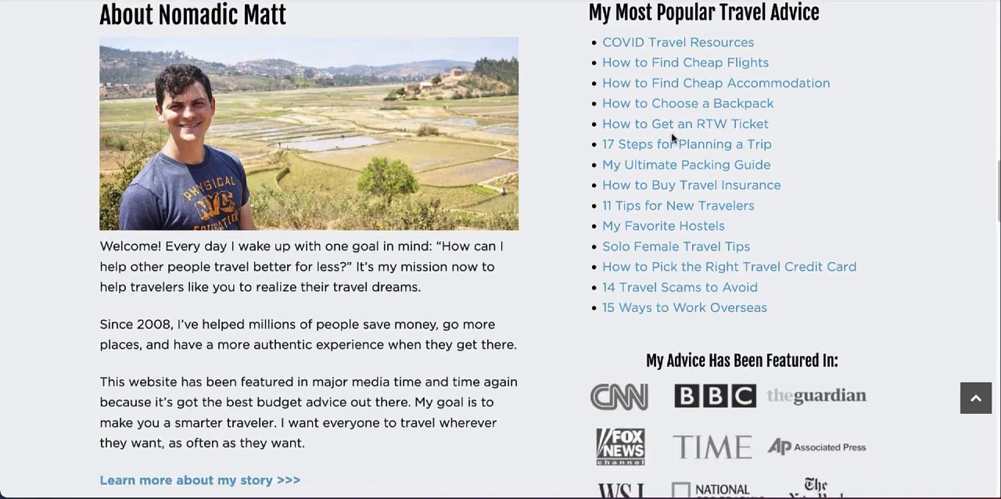
scroll(661, 140, "down", 2)
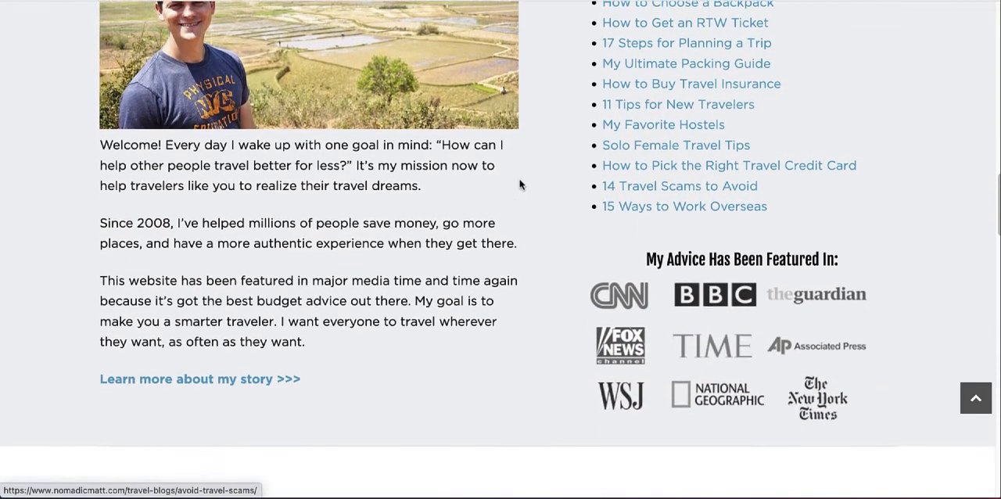
scroll(404, 239, "down", 3)
scroll(476, 264, "down", 3)
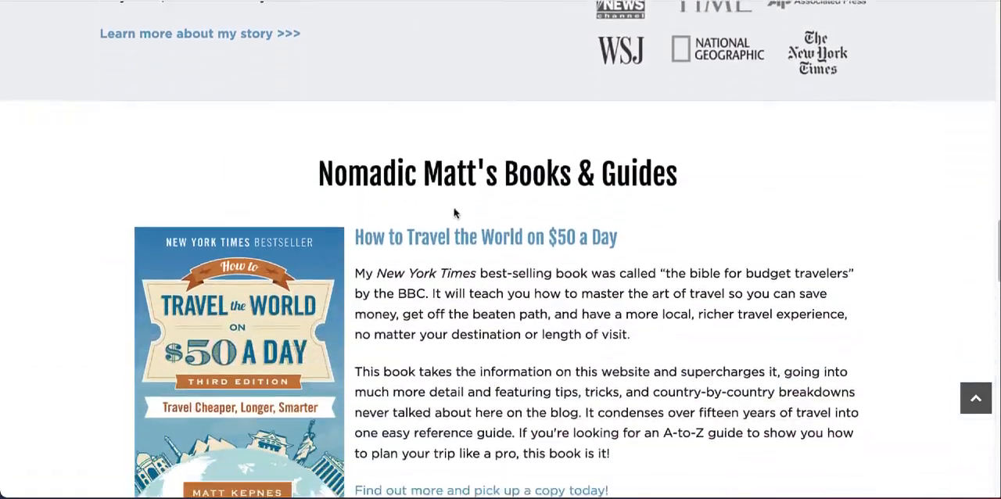
scroll(454, 212, "down", 6)
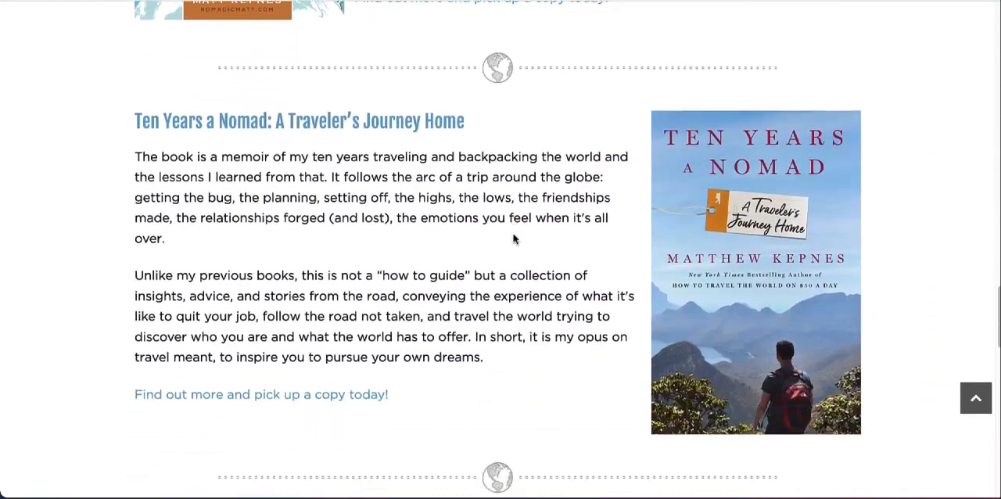
scroll(513, 240, "down", 5)
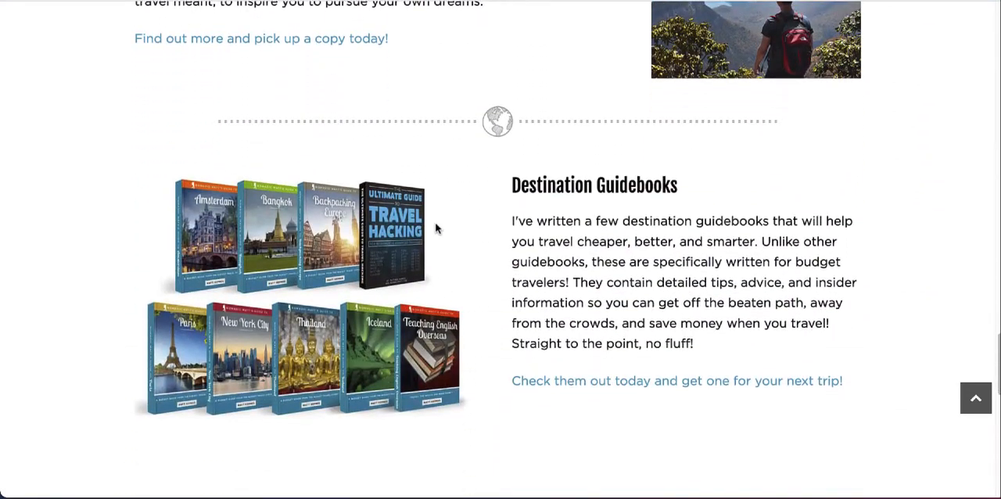
scroll(436, 227, "down", 7)
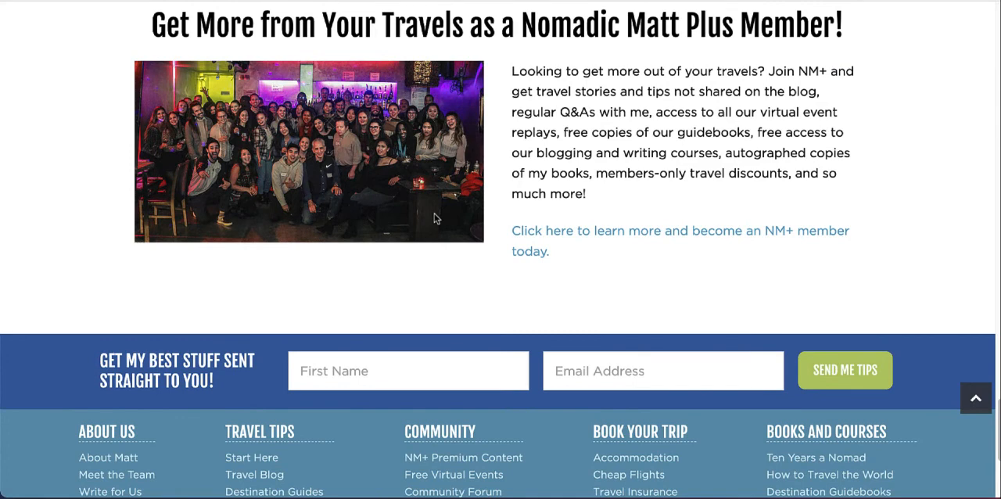
scroll(440, 211, "down", 1)
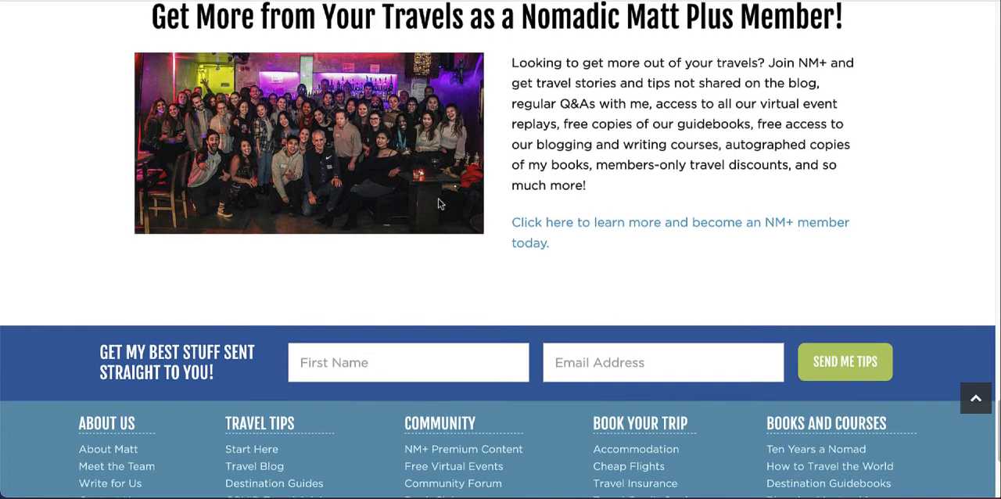
scroll(438, 205, "down", 4)
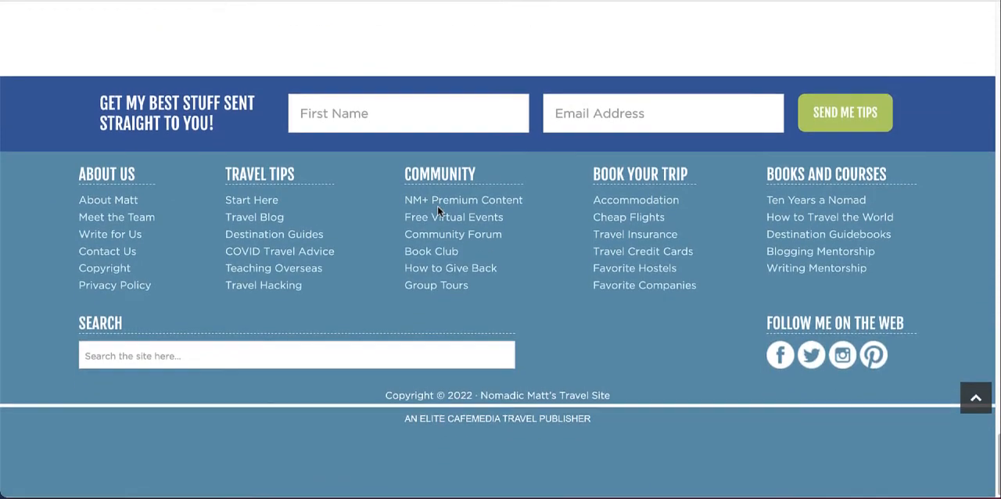
scroll(437, 204, "up", 1)
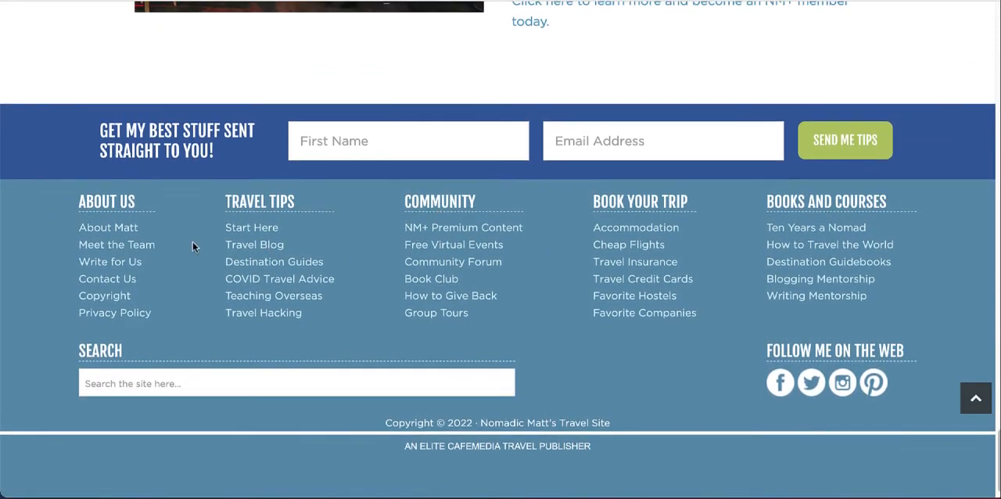
scroll(354, 78, "down", 1)
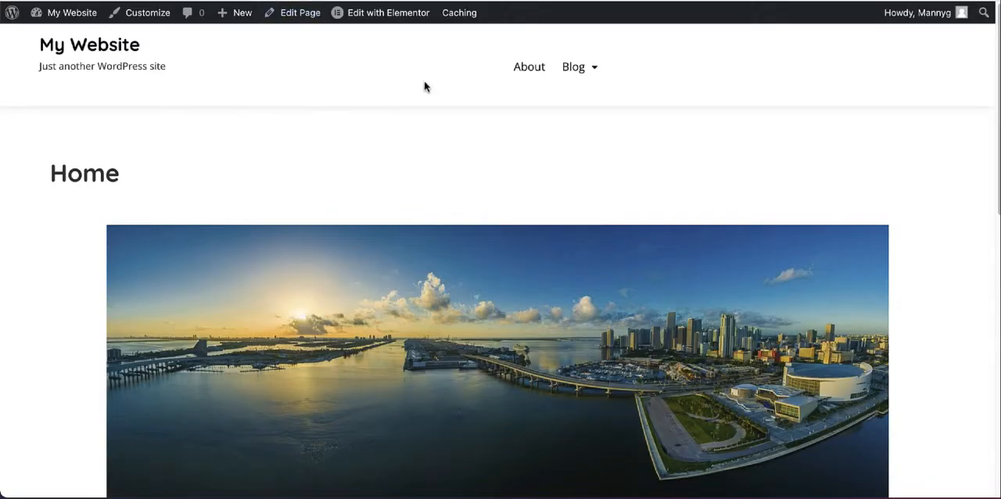
Step: Open the Widgets management page from the first Add Footer Widget placeholder in the live Home page's footer
scroll(423, 86, "down", 2)
scroll(422, 85, "up", 1)
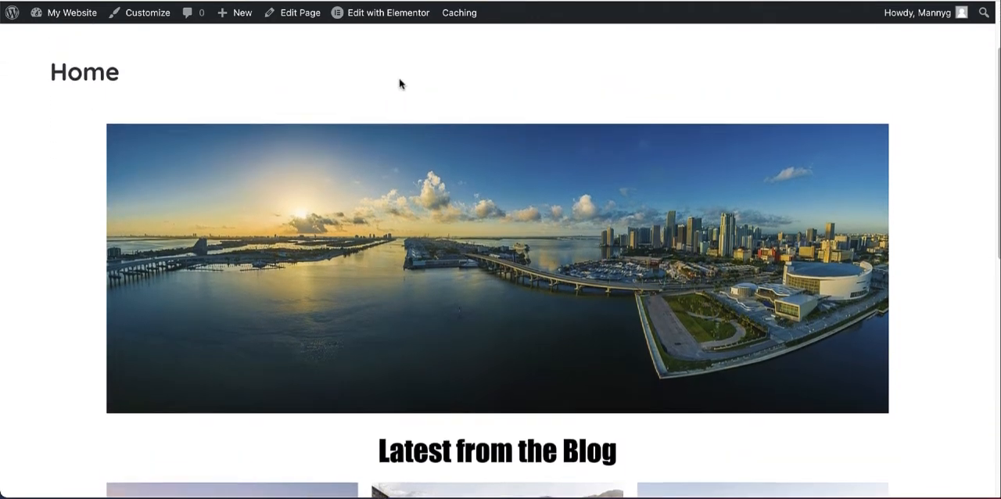
left_click(127, 21)
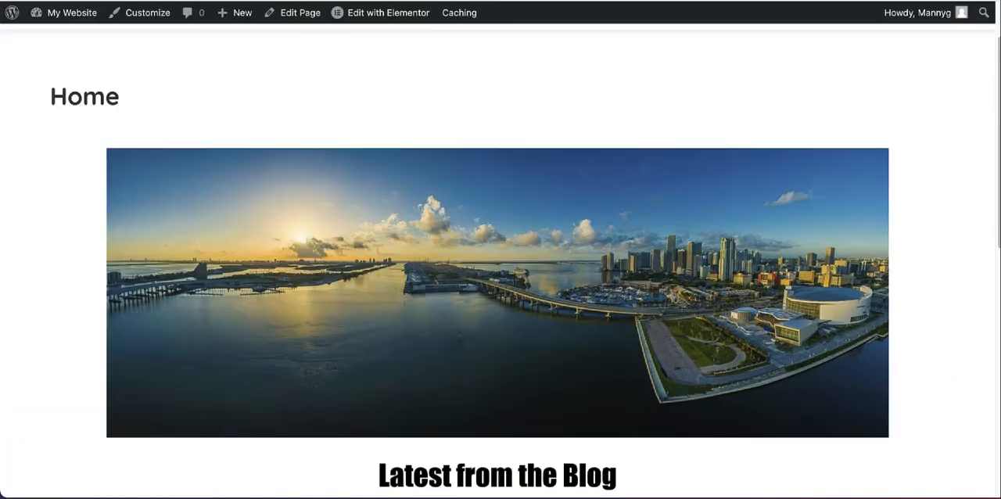
scroll(386, 106, "down", 15)
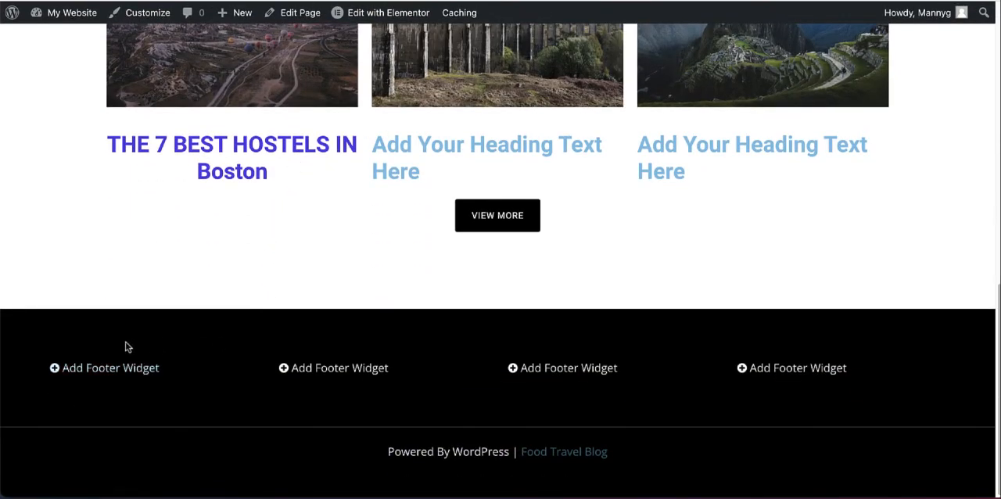
left_click(83, 373)
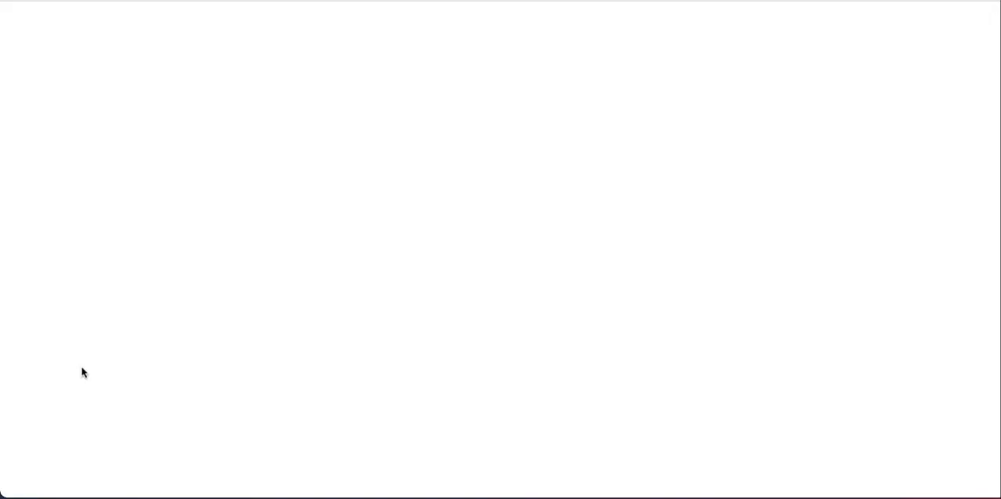
scroll(492, 148, "down", 3)
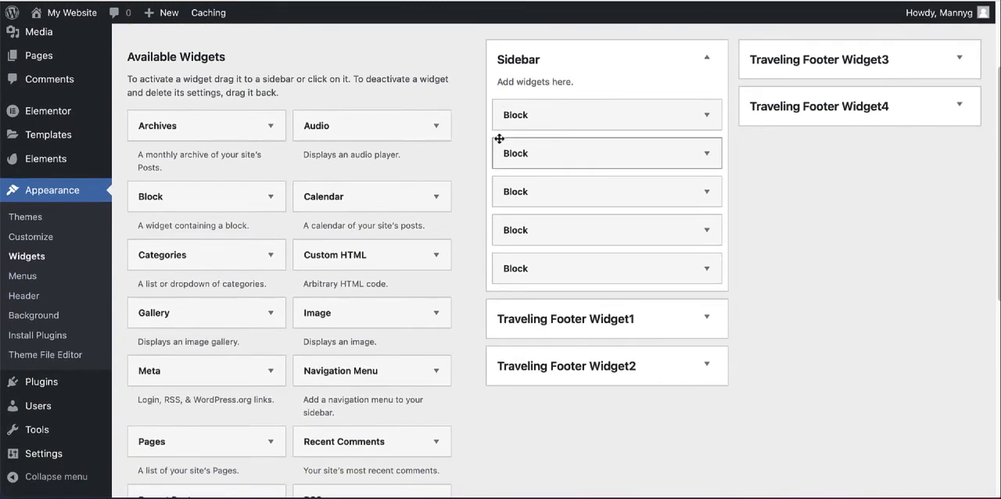
Step: Add a Text widget to the Traveling Footer Widget1 area
left_click(707, 316)
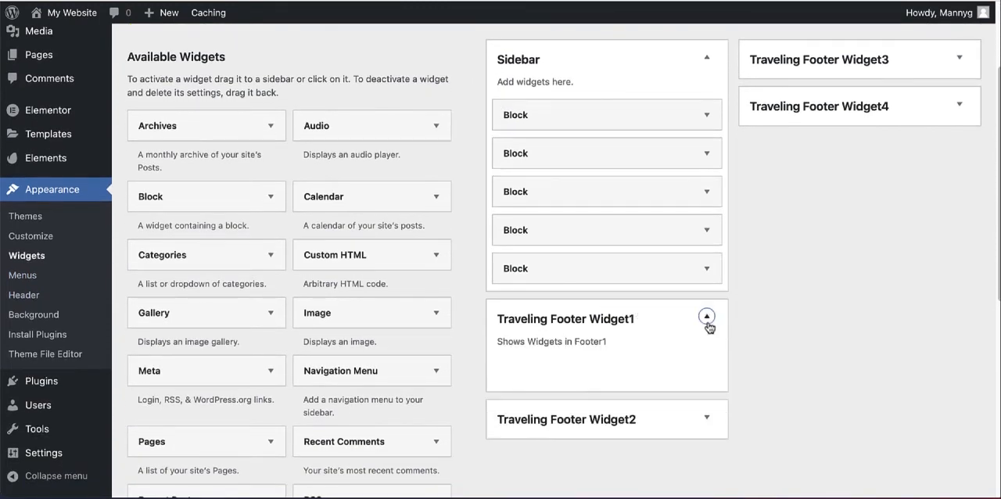
scroll(744, 257, "up", 2)
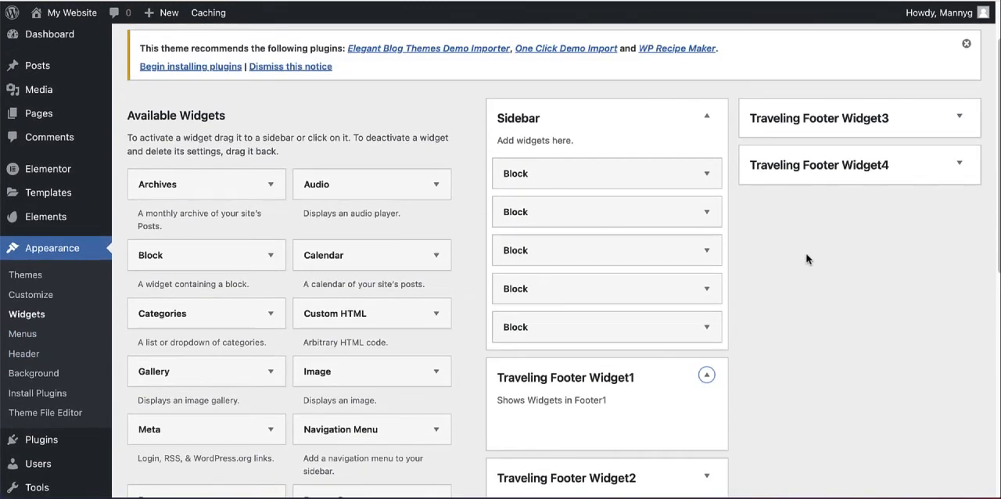
scroll(805, 259, "down", 1)
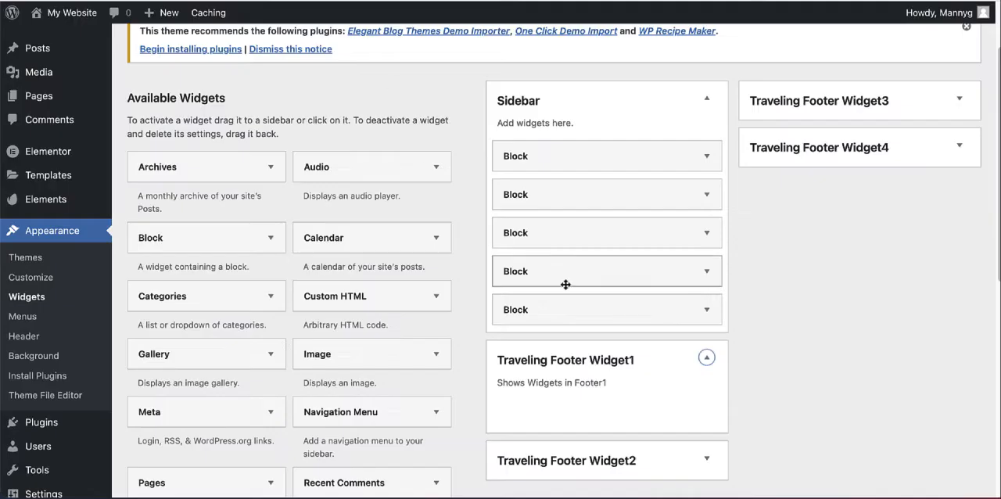
scroll(760, 334, "down", 5)
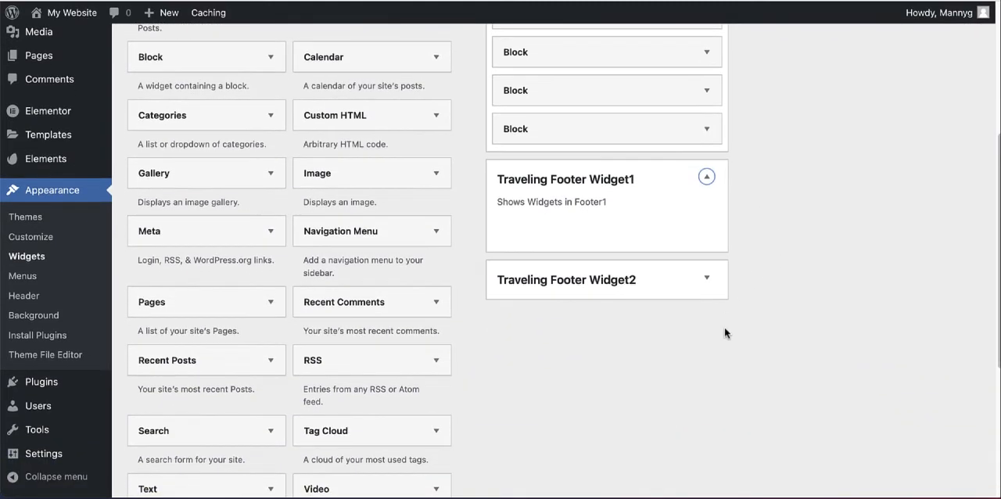
scroll(661, 335, "down", 3)
scroll(157, 438, "up", 2)
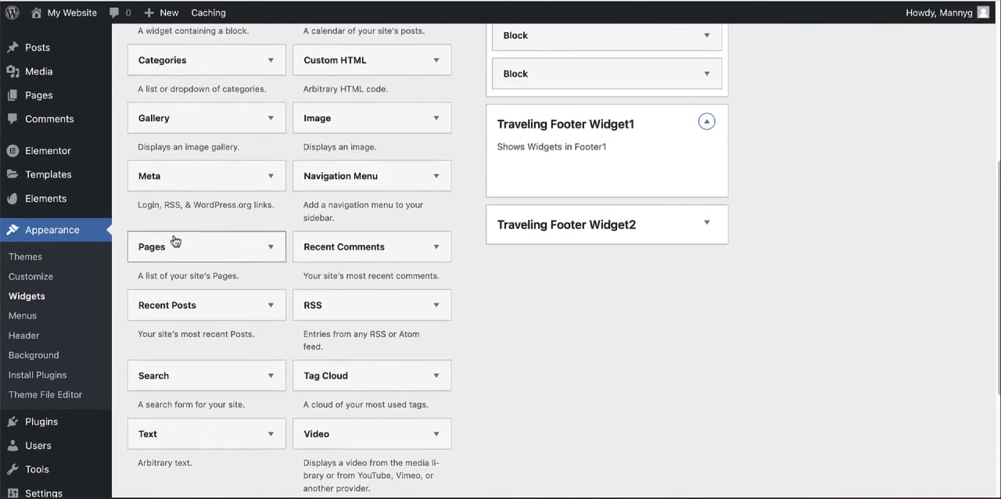
left_click_drag(173, 438, 562, 148)
Step: Title the Text widget "About Us" and write "About" followed by the blog owner's first name as its content
left_click(477, 230)
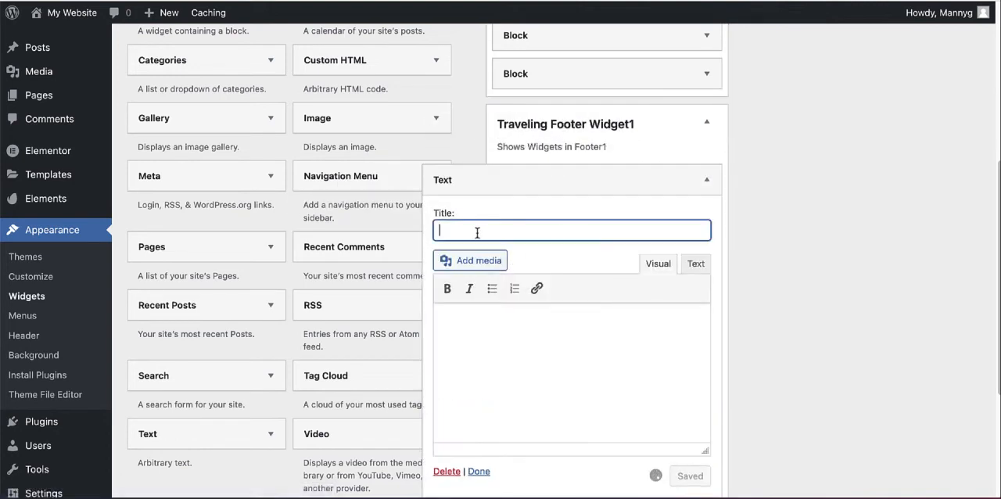
type("About Us")
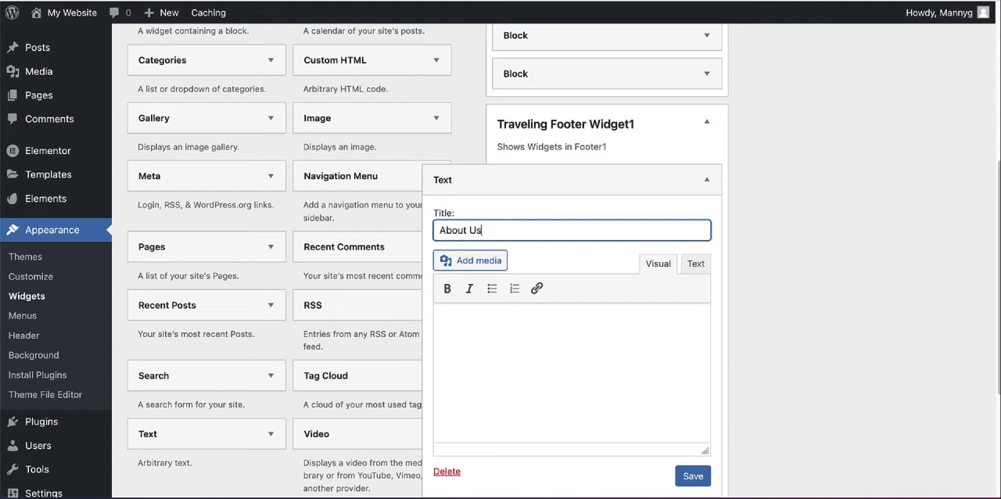
left_click(499, 336)
type("About")
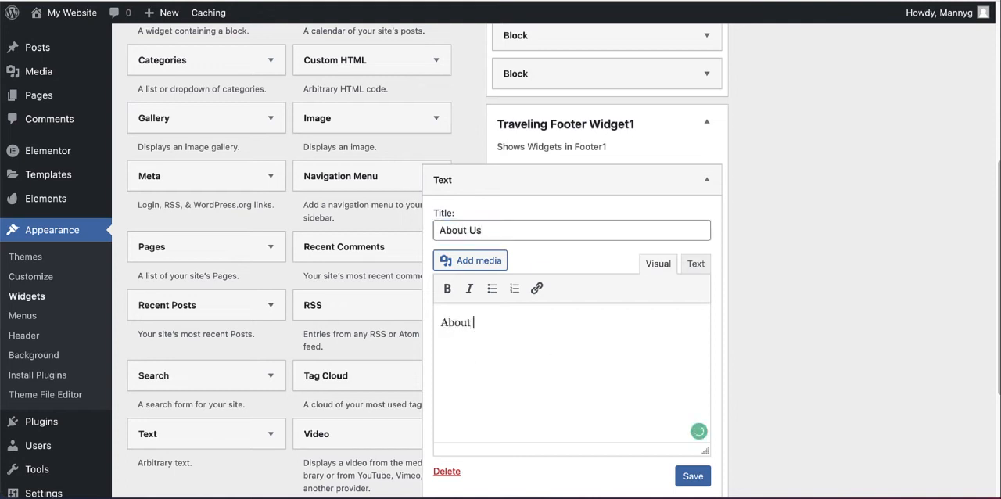
type(" Manny")
left_click_drag(519, 322, 424, 324)
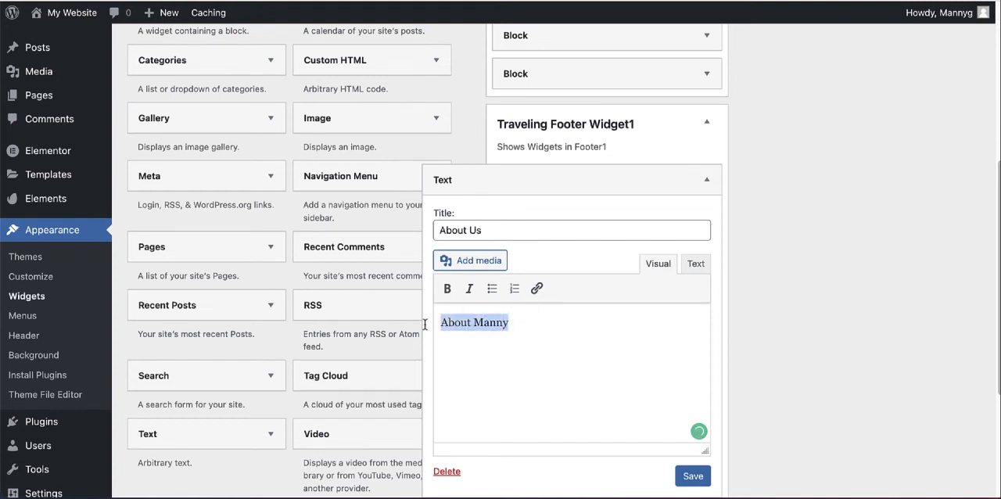
left_click(529, 332)
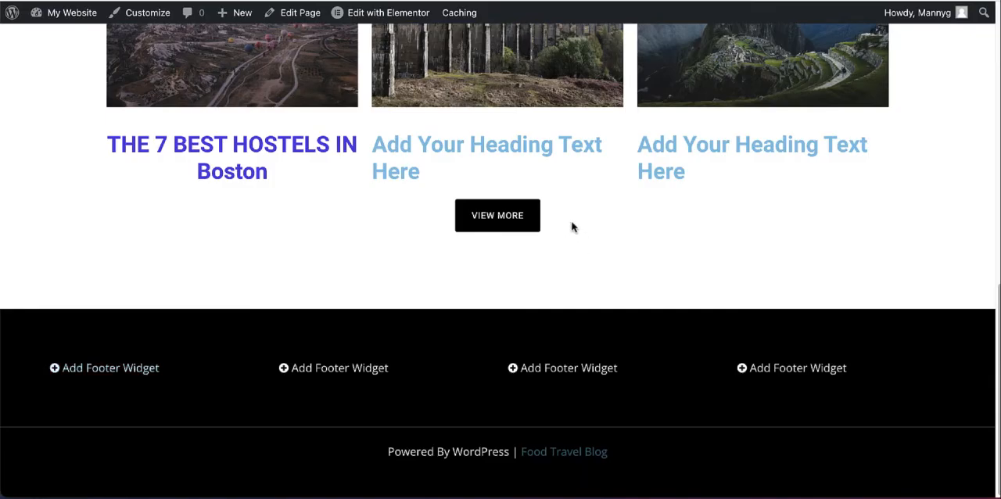
Step: Open the About page from the live Home page's header navigation to view the footer link's destination
scroll(570, 226, "up", 10)
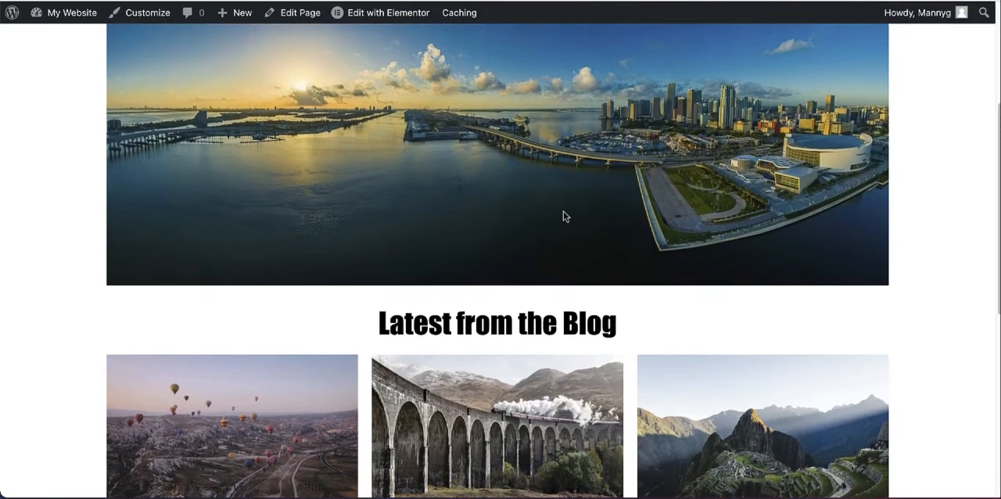
scroll(550, 201, "up", 2)
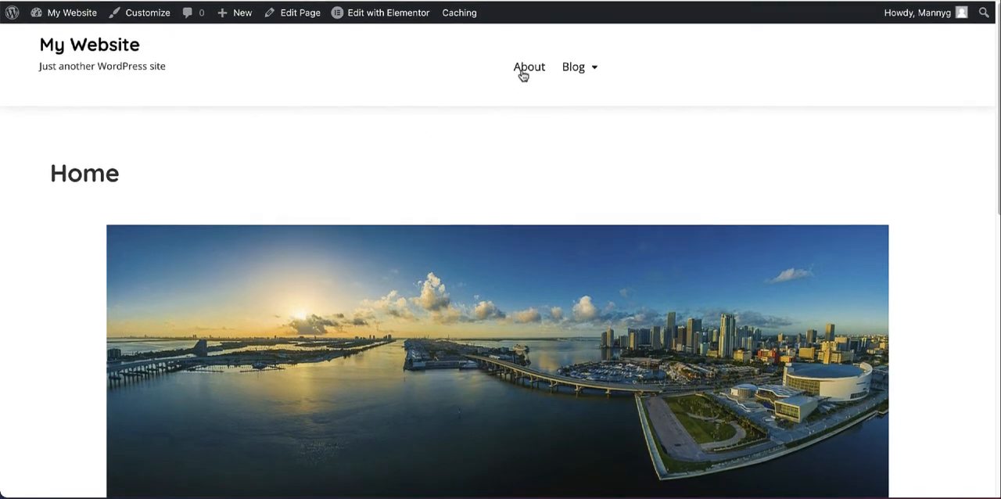
left_click(525, 73)
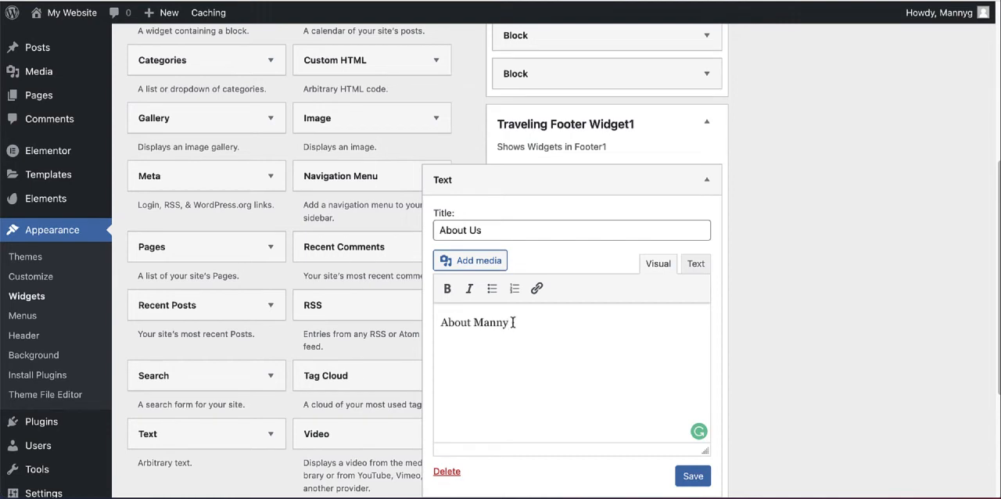
Step: Link the widget's content text to the site's existing About page and set the link to open in a new tab
left_click_drag(512, 323, 437, 324)
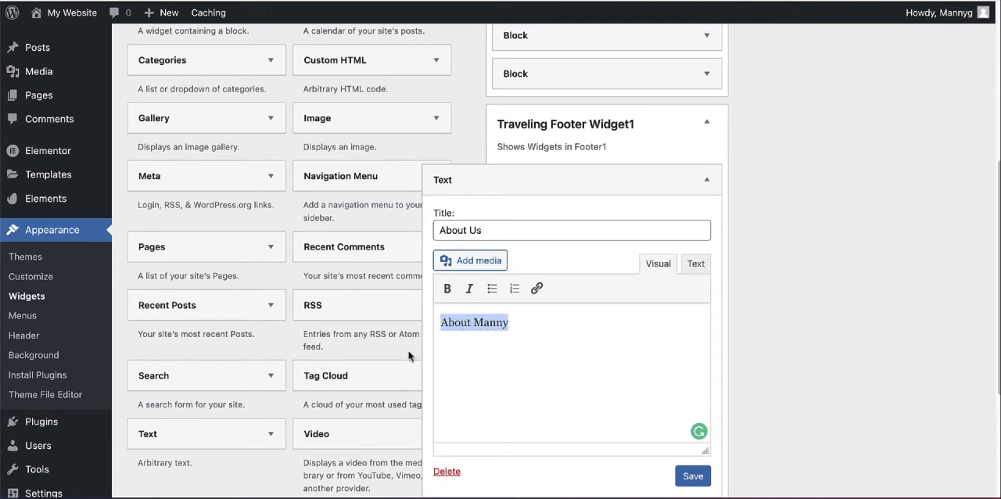
left_click(536, 289)
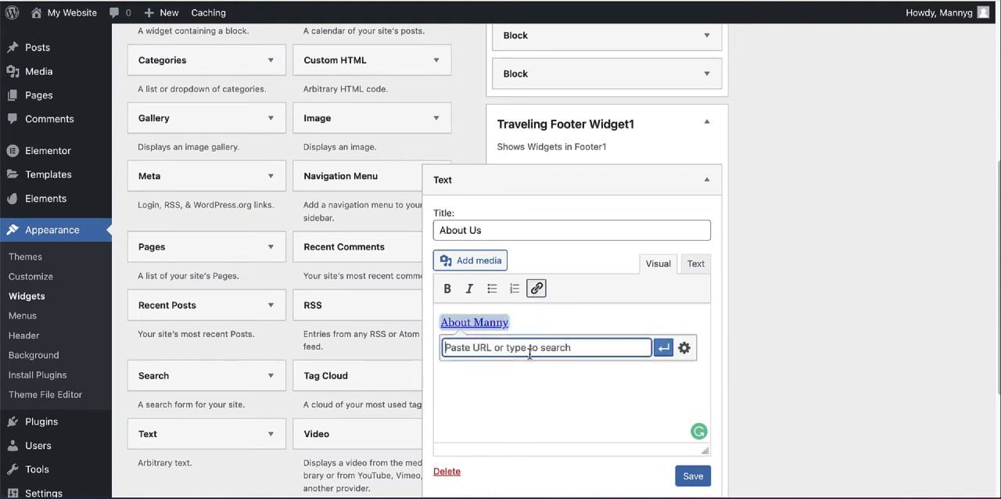
left_click(684, 349)
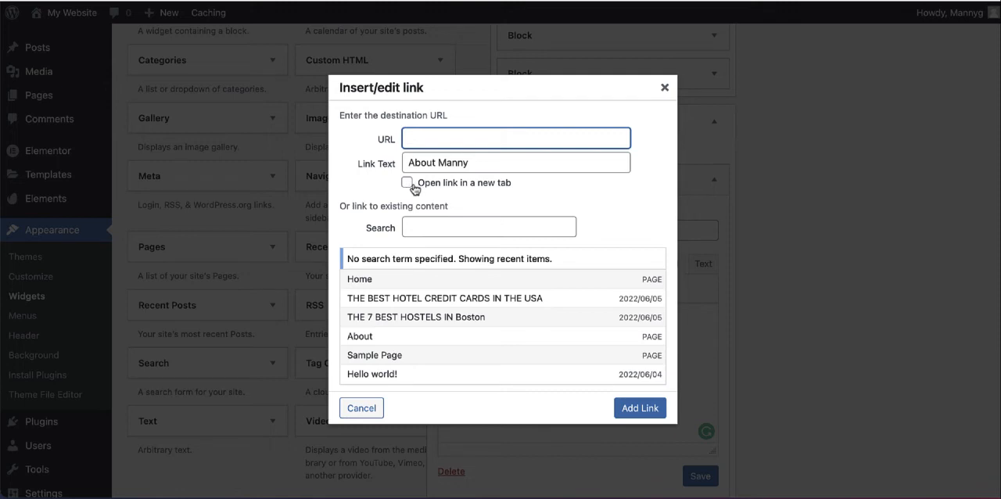
left_click(409, 185)
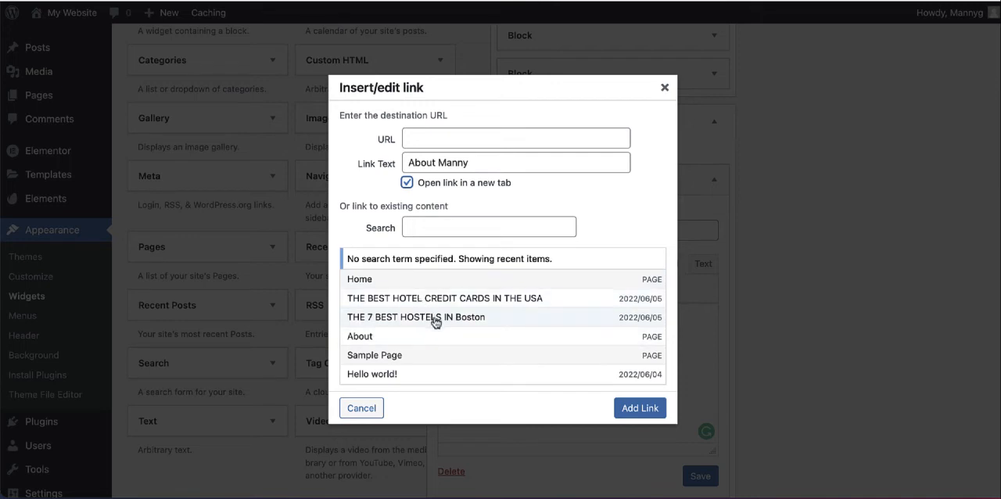
left_click(385, 338)
left_click(638, 408)
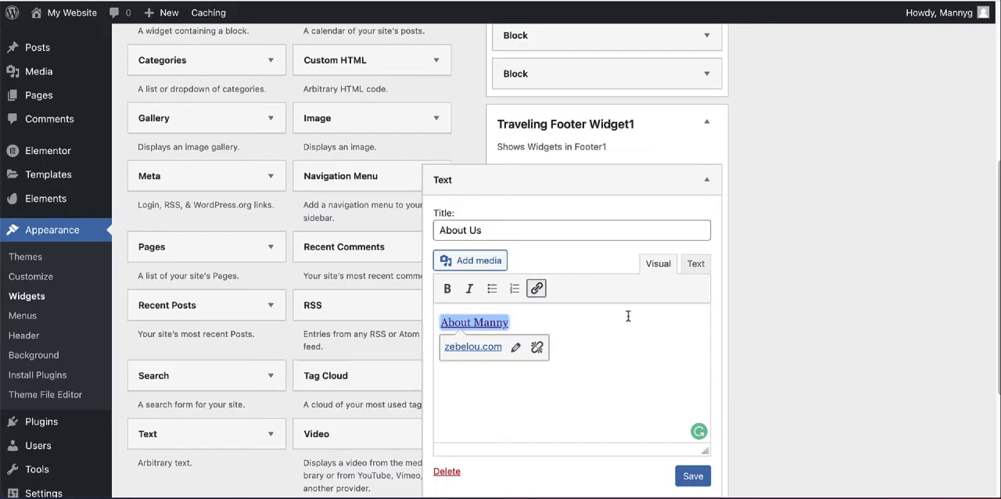
Step: Save the About Us text widget and close its settings
left_click(693, 475)
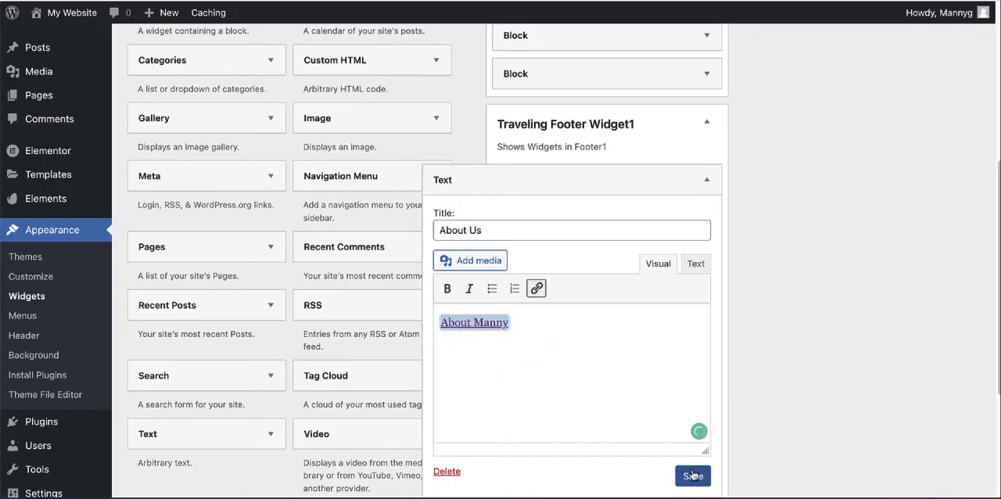
left_click(707, 182)
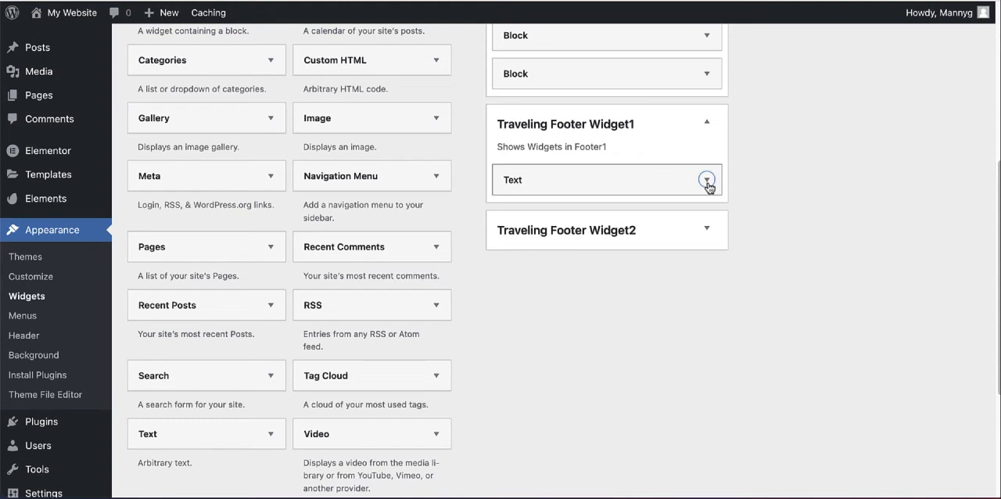
left_click(707, 181)
scroll(707, 184, "down", 3)
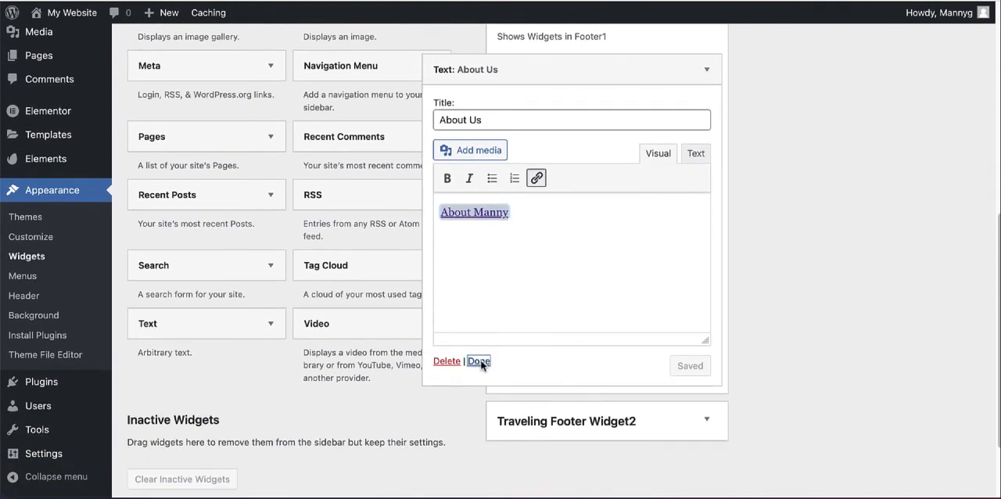
left_click(478, 361)
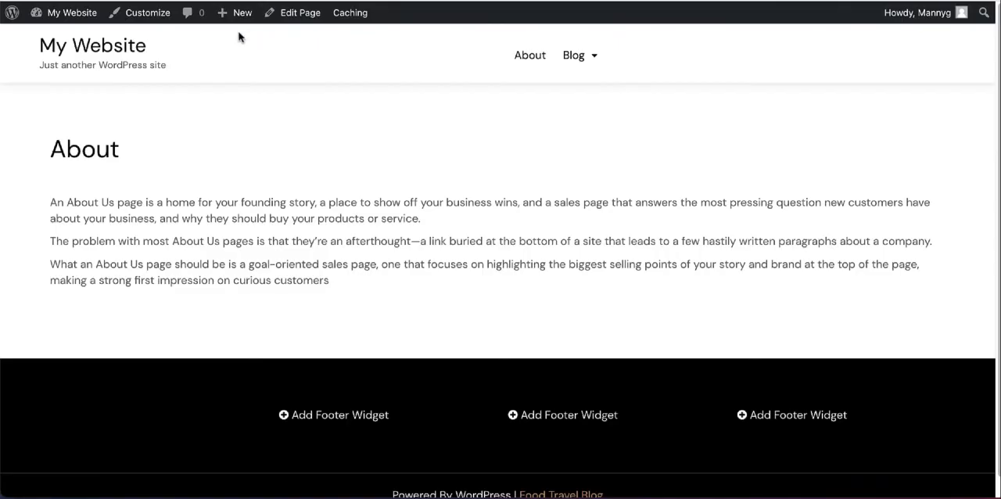
Step: Check the About Us column in the live Home page's footer and test its link to the About page
left_click(92, 50)
scroll(341, 69, "down", 10)
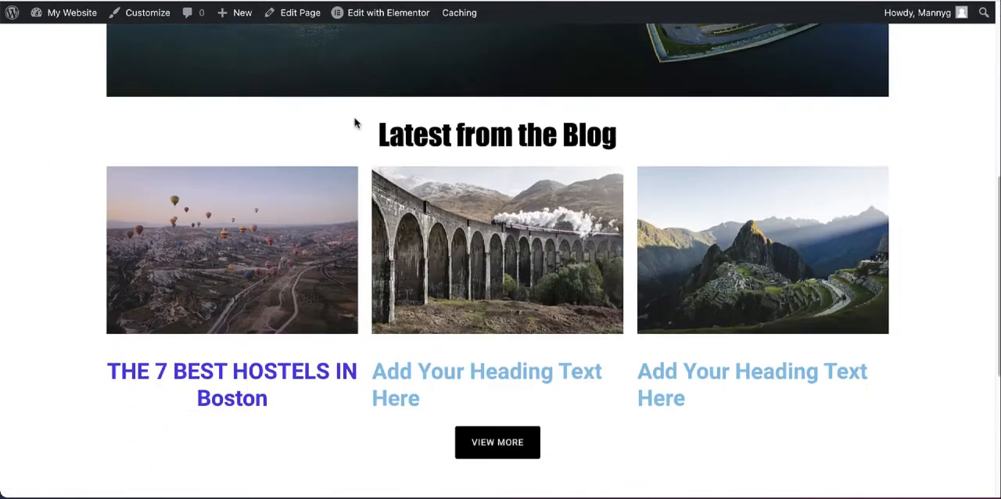
scroll(354, 123, "down", 4)
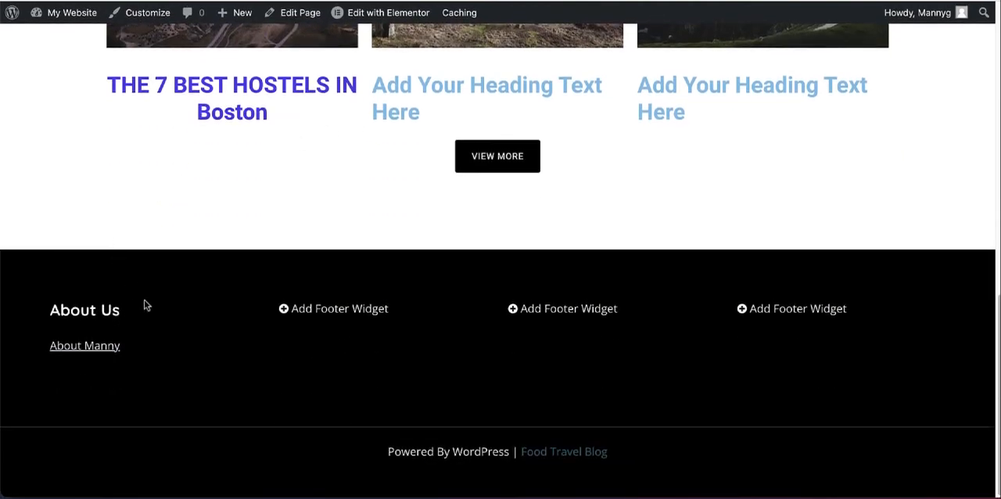
left_click(75, 349)
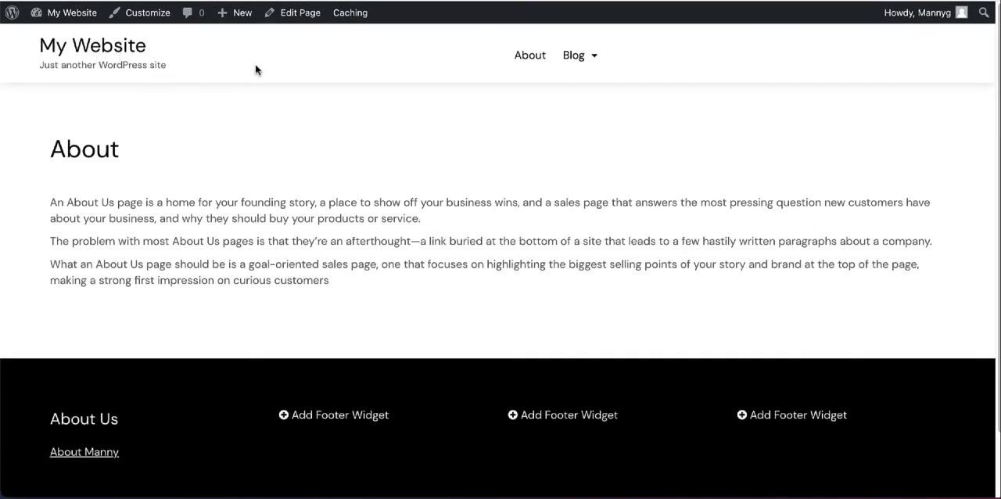
Step: Review the whole live Home page: the banner, latest-posts grid, View More button and footer widget columns
scroll(255, 65, "down", 1)
scroll(255, 70, "down", 1)
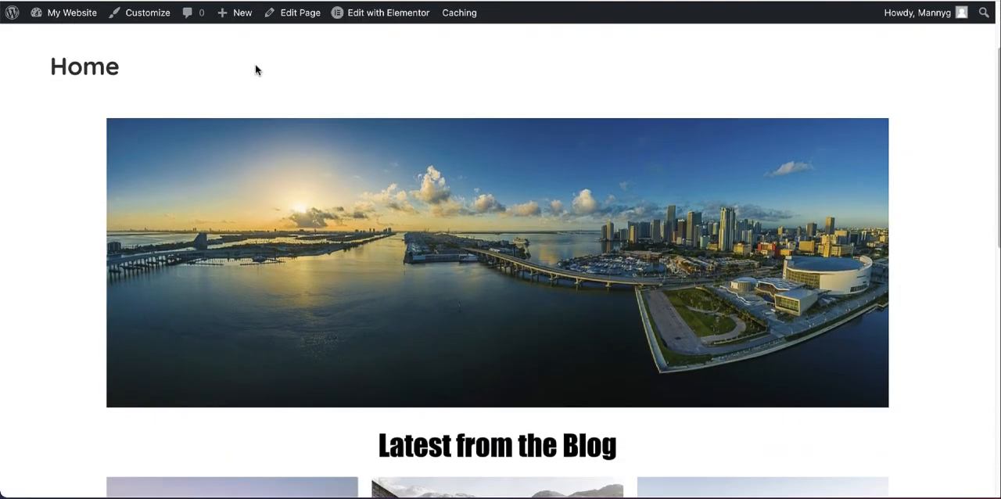
scroll(255, 70, "down", 4)
scroll(254, 70, "down", 2)
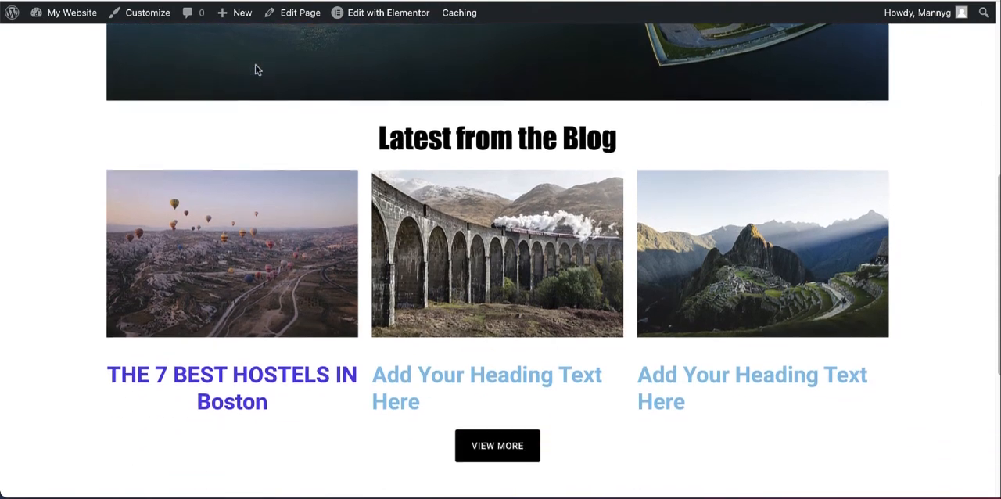
scroll(255, 70, "down", 3)
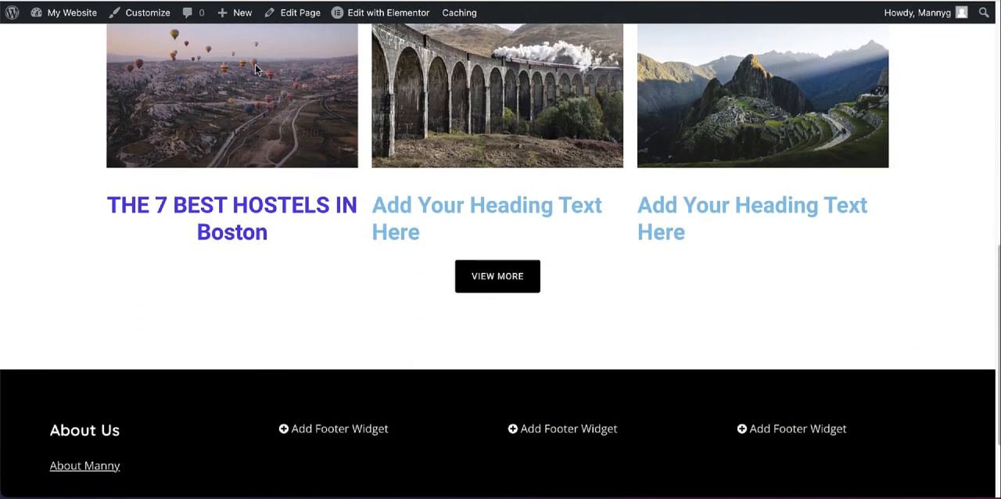
scroll(255, 64, "down", 1)
scroll(255, 64, "up", 5)
scroll(255, 69, "up", 1)
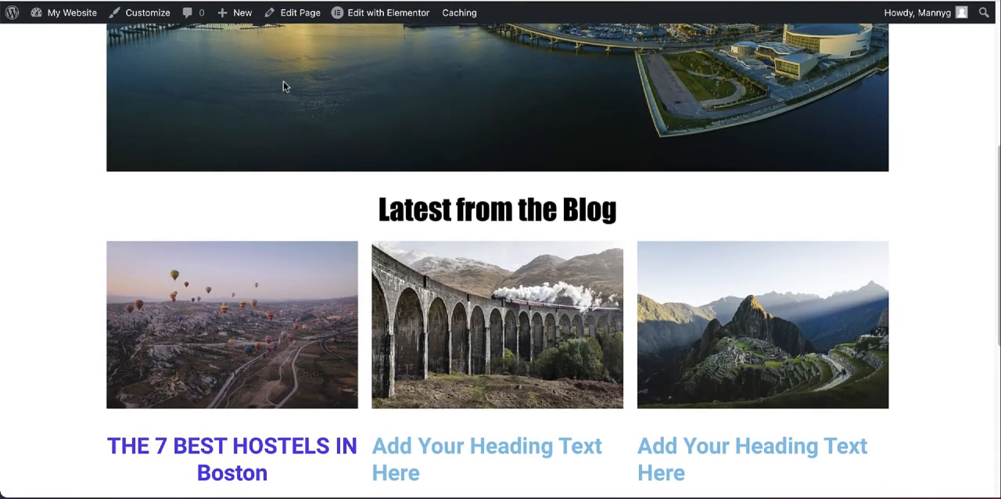
scroll(509, 259, "up", 5)
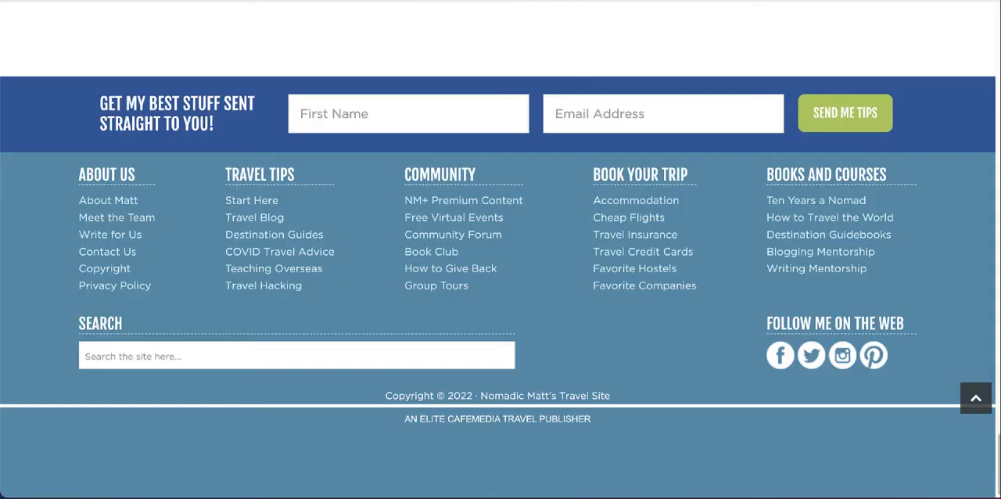
Step: Examine the Nomadic Matt home page from its footer up to its header and banner for comparison
scroll(428, 57, "up", 15)
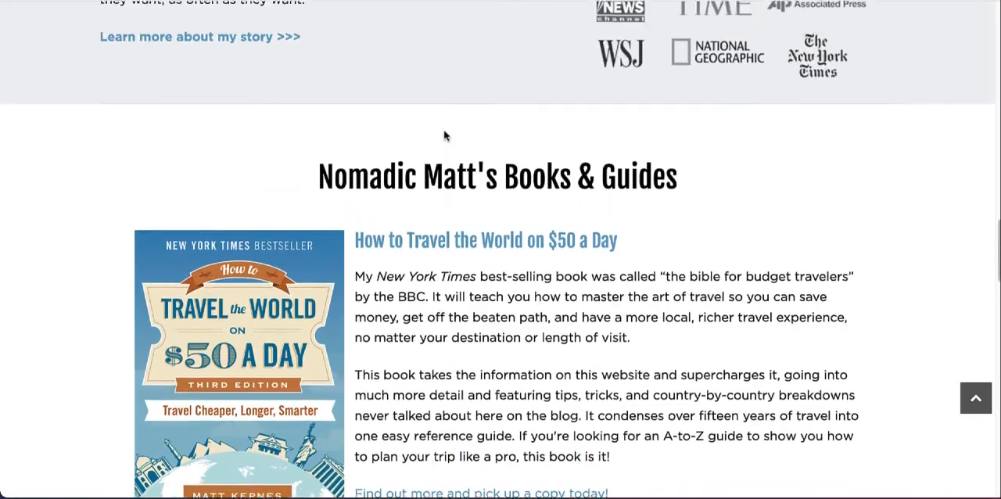
scroll(448, 132, "up", 12)
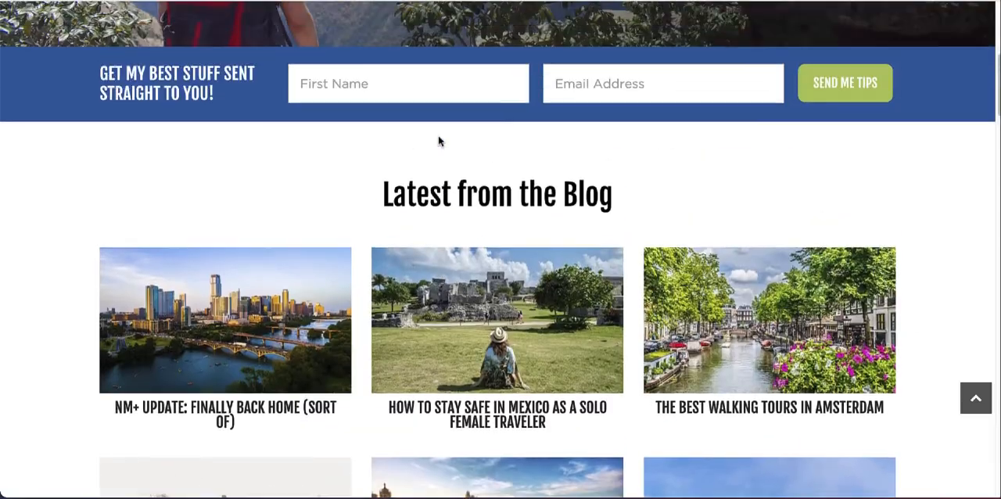
scroll(429, 143, "up", 5)
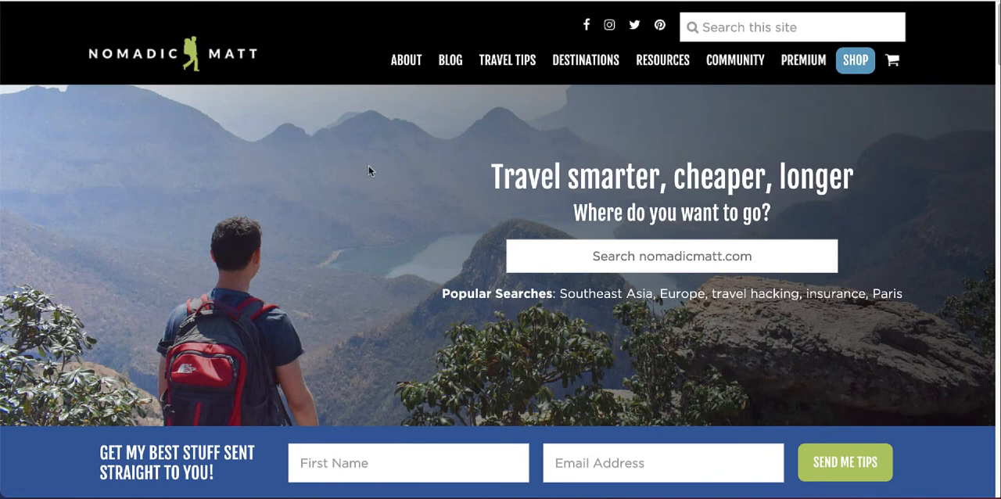
scroll(368, 166, "down", 1)
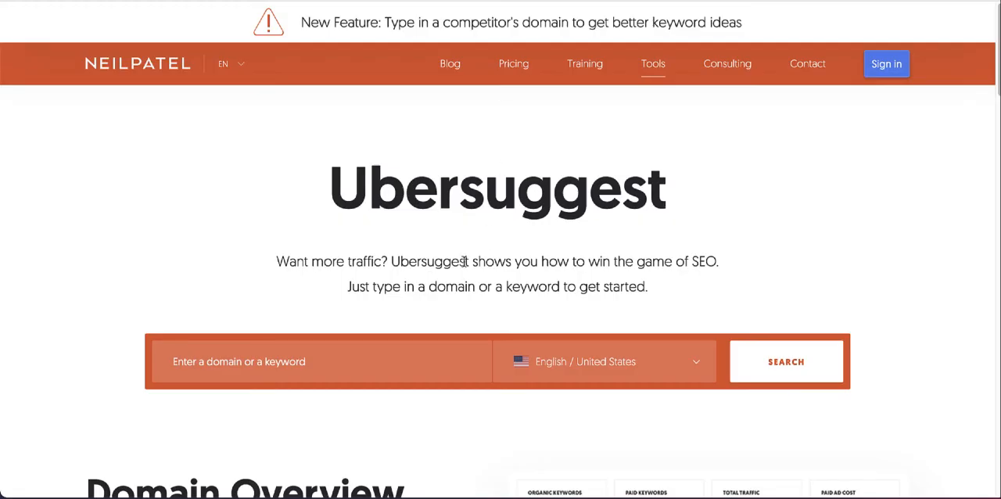
type("https://www.nomadicmatt.com/")
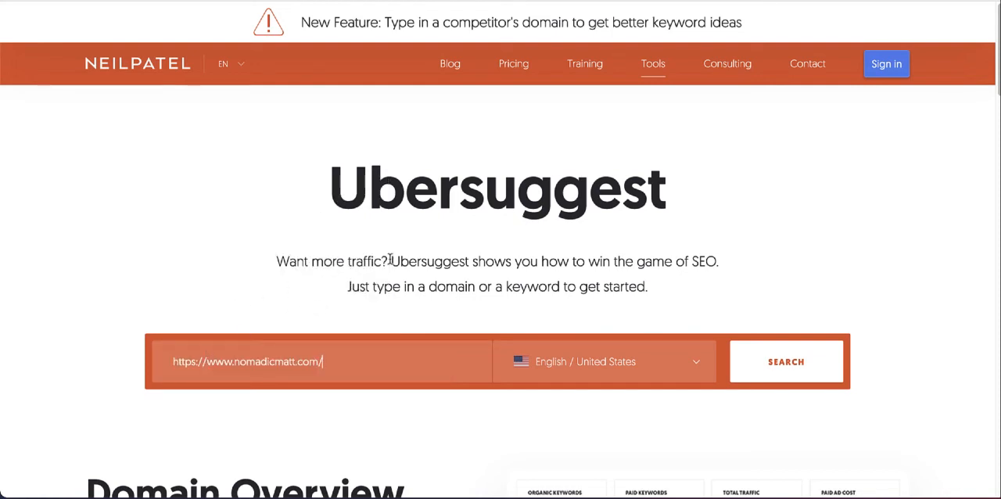
left_click(780, 373)
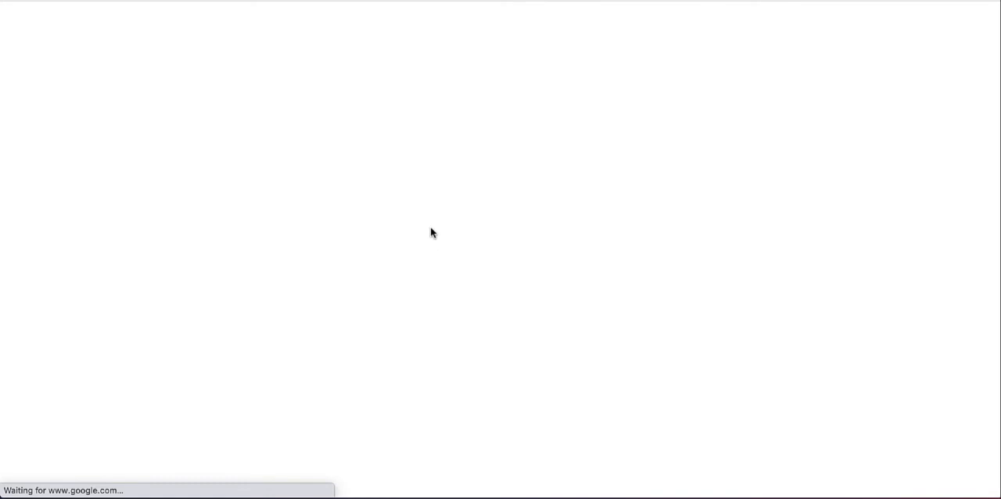
Step: Examine the nomadicmatt.com traffic overview: the headline metrics, traffic graph, keyword rankings, top SEO pages and SEO keywords
scroll(507, 47, "down", 1)
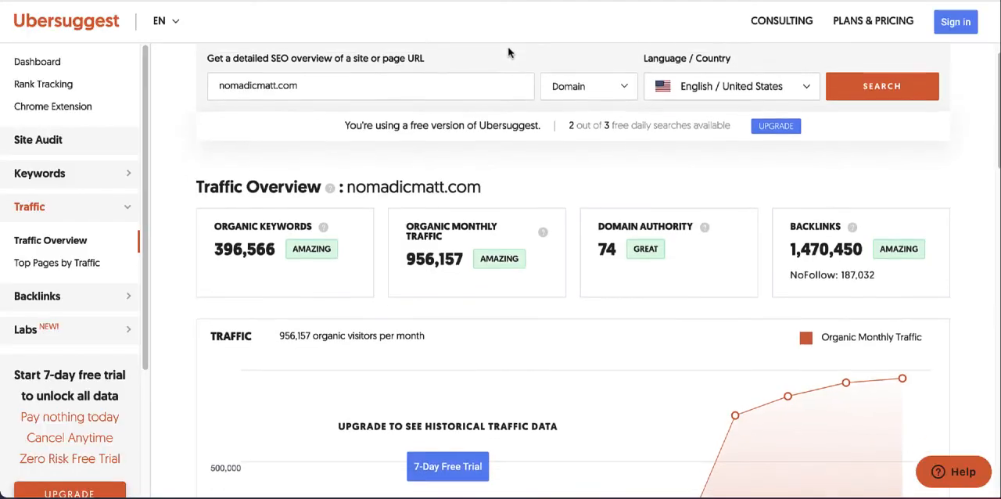
scroll(506, 49, "down", 1)
scroll(500, 53, "down", 1)
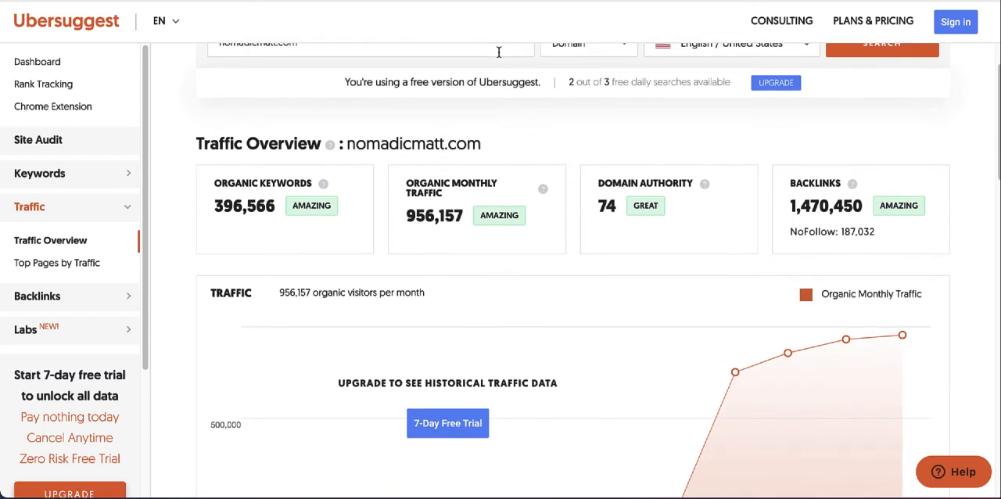
scroll(498, 52, "down", 2)
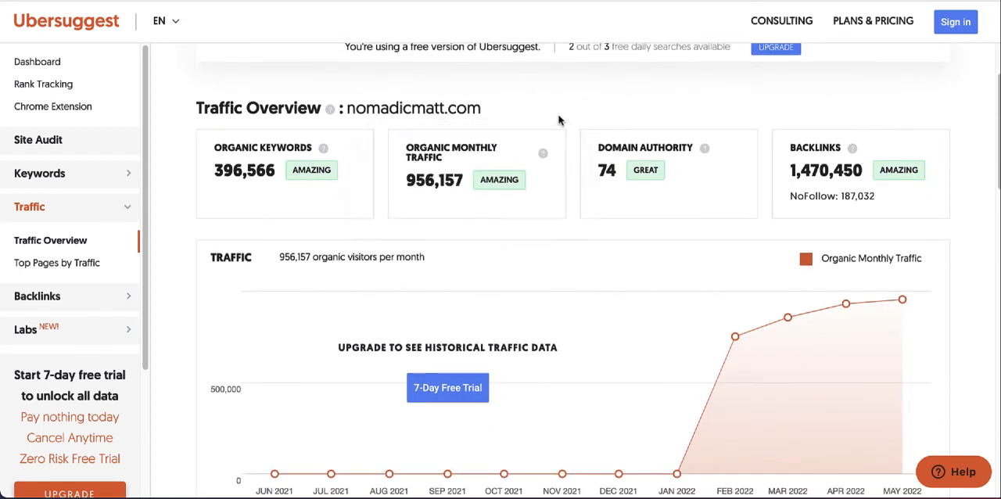
scroll(560, 119, "down", 5)
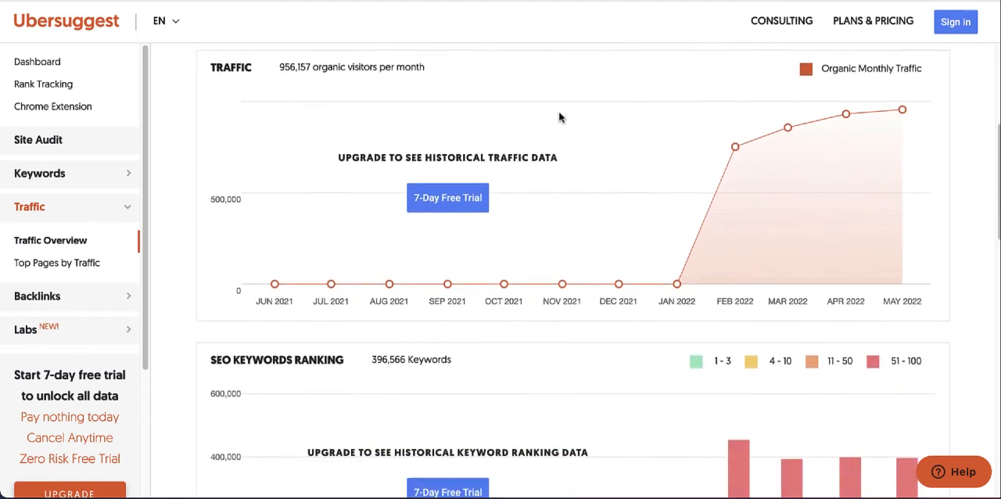
scroll(559, 117, "down", 4)
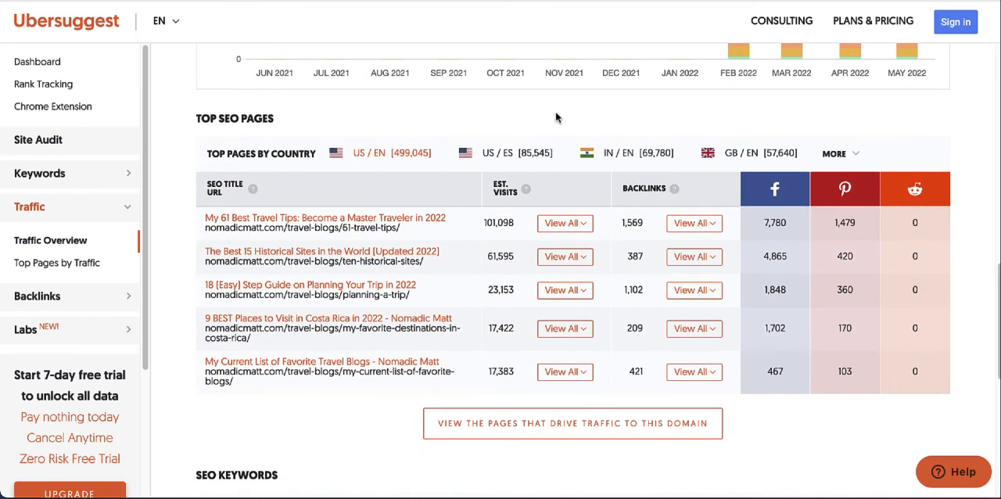
scroll(557, 118, "down", 1)
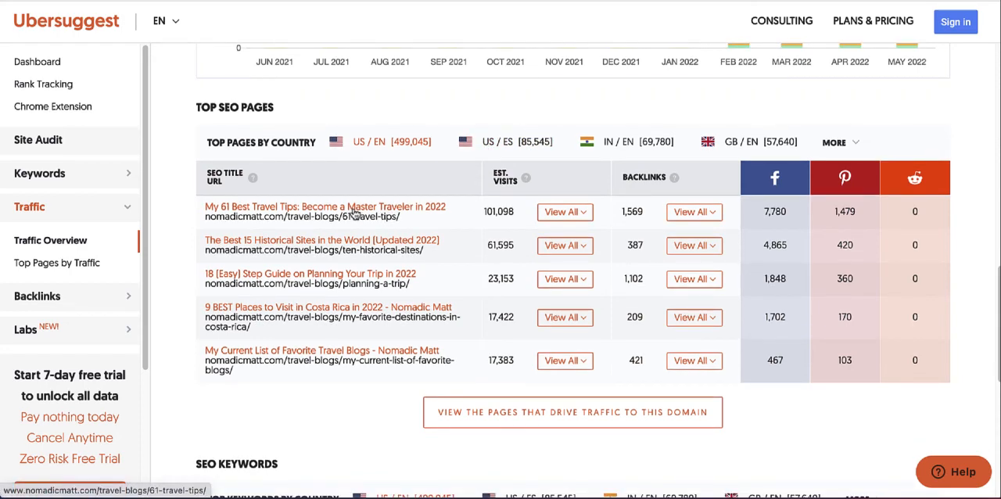
scroll(355, 213, "down", 2)
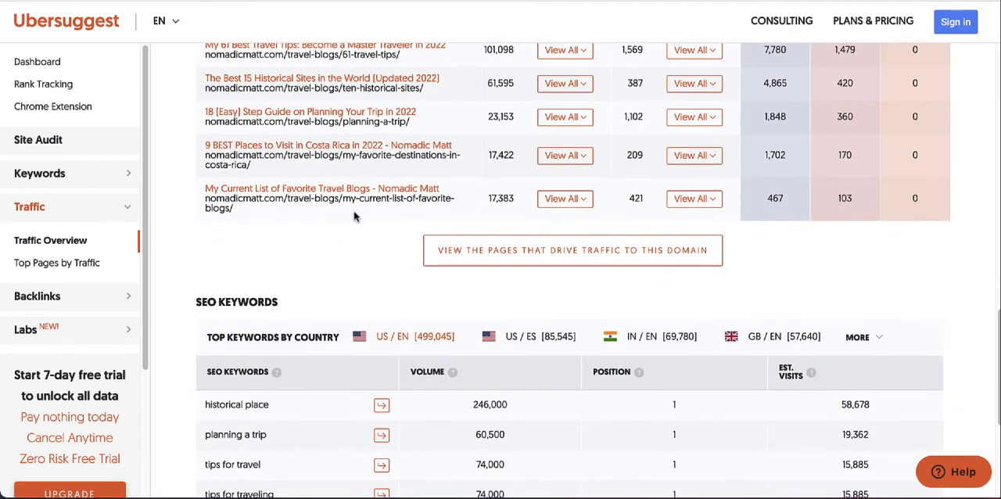
scroll(377, 200, "down", 3)
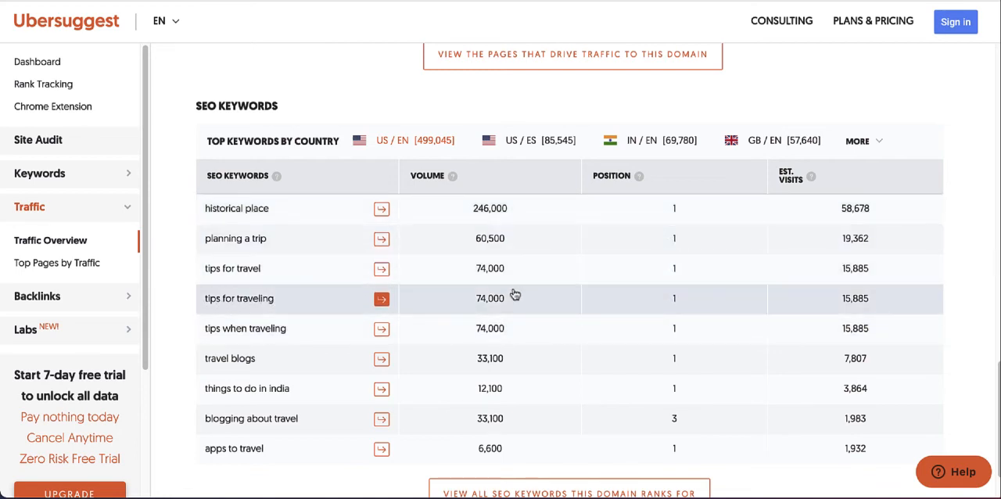
scroll(409, 297, "up", 5)
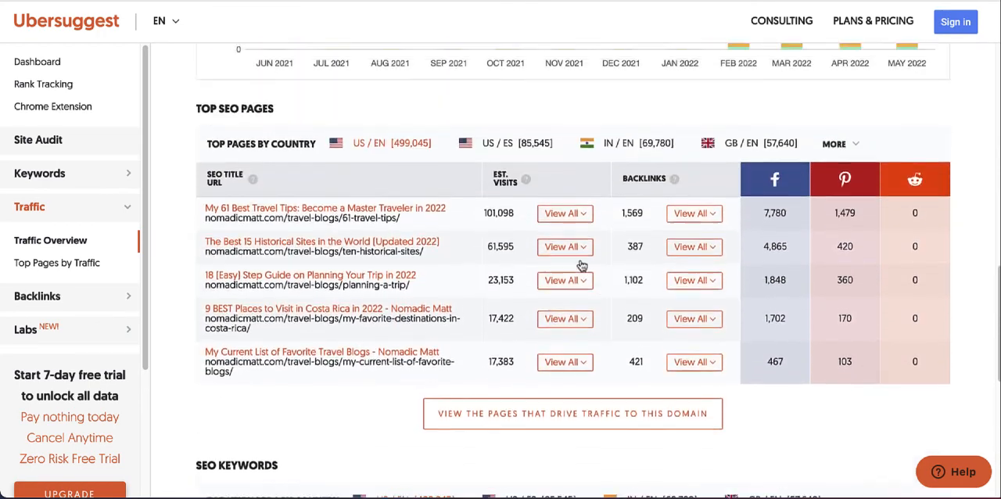
Step: Open the "My 61 Best Travel Tips" article from the Top SEO Pages list in a new tab and switch to it
right_click(286, 267)
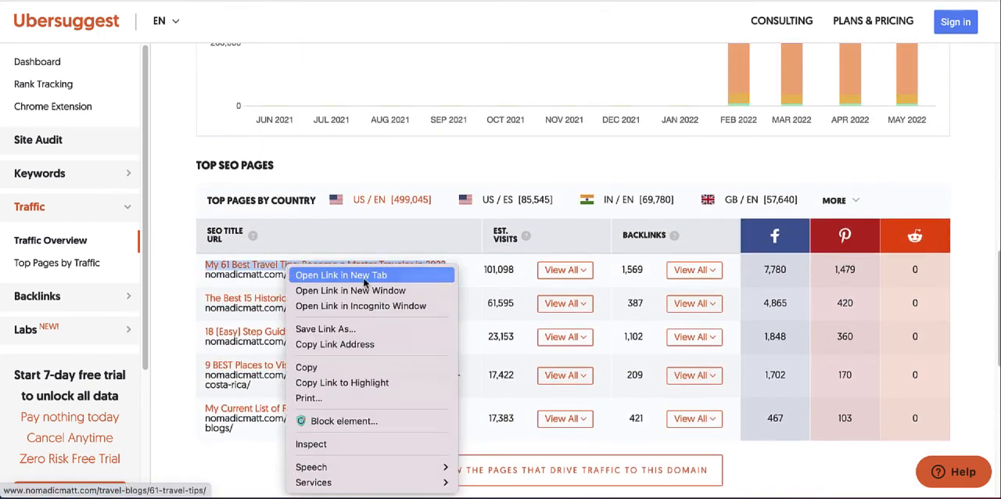
left_click(365, 278)
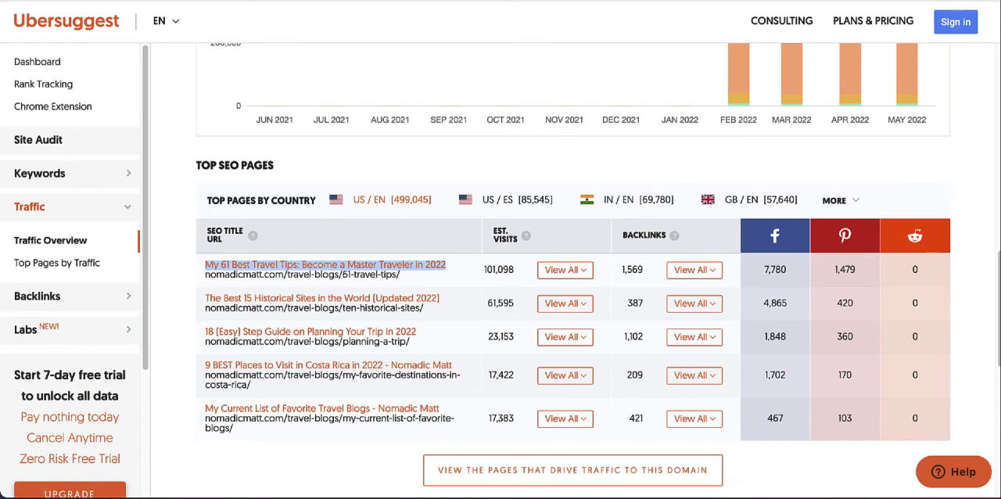
left_click(618, 0)
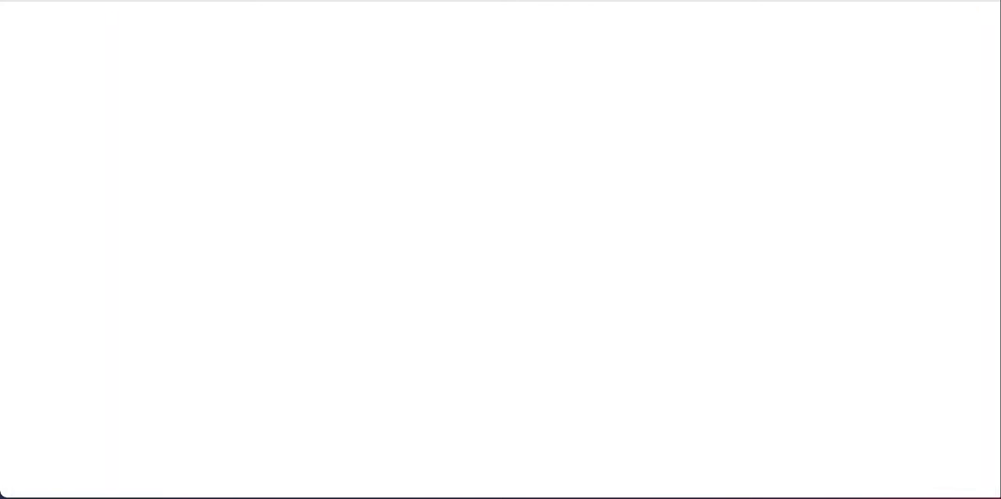
left_click(579, 0)
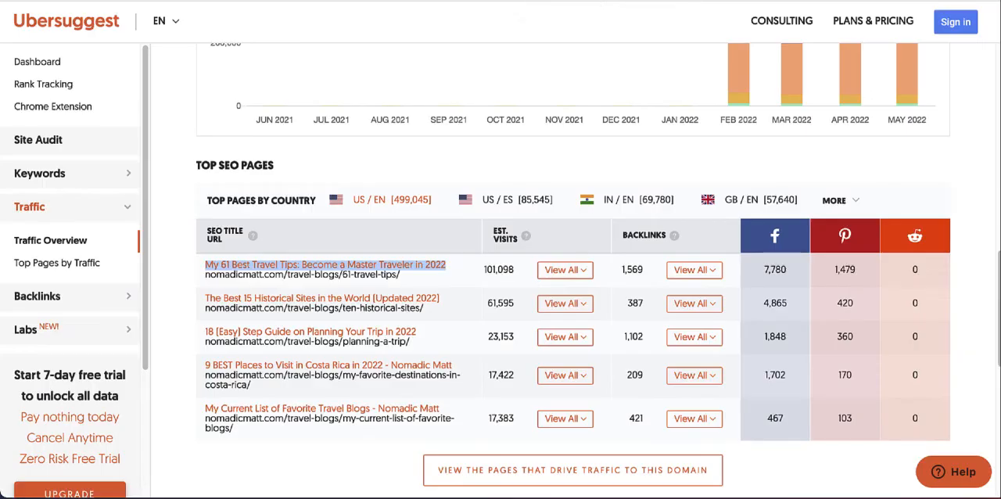
left_click(547, 165)
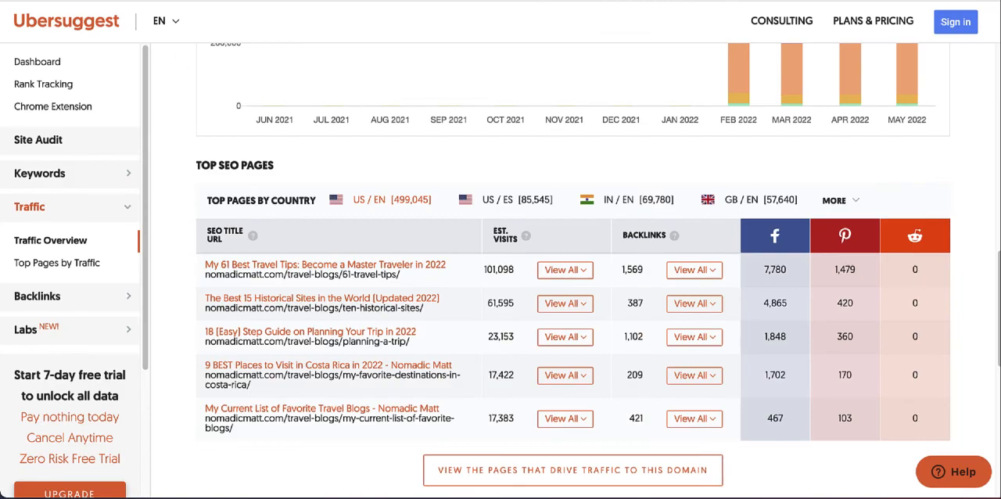
left_click(610, 0)
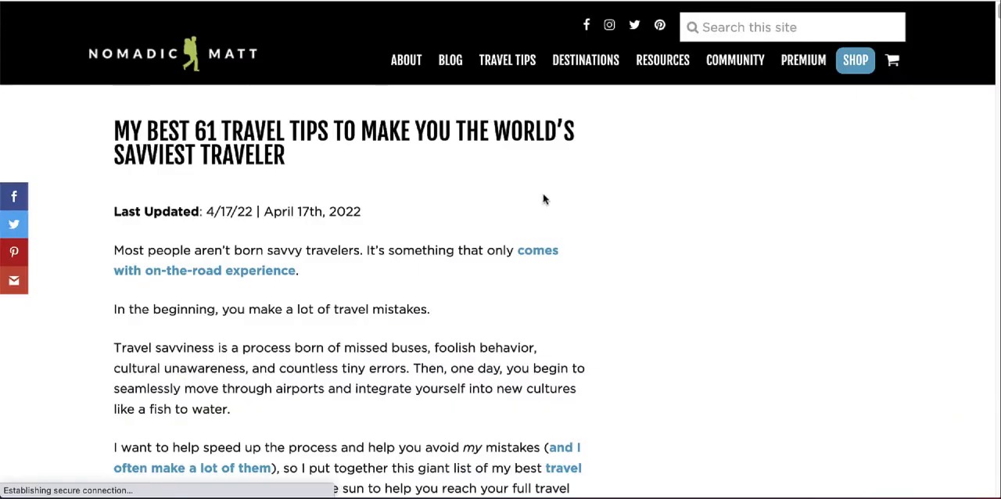
Step: Read through the opening and the first numbered tips of the 61 travel tips article
scroll(542, 198, "down", 5)
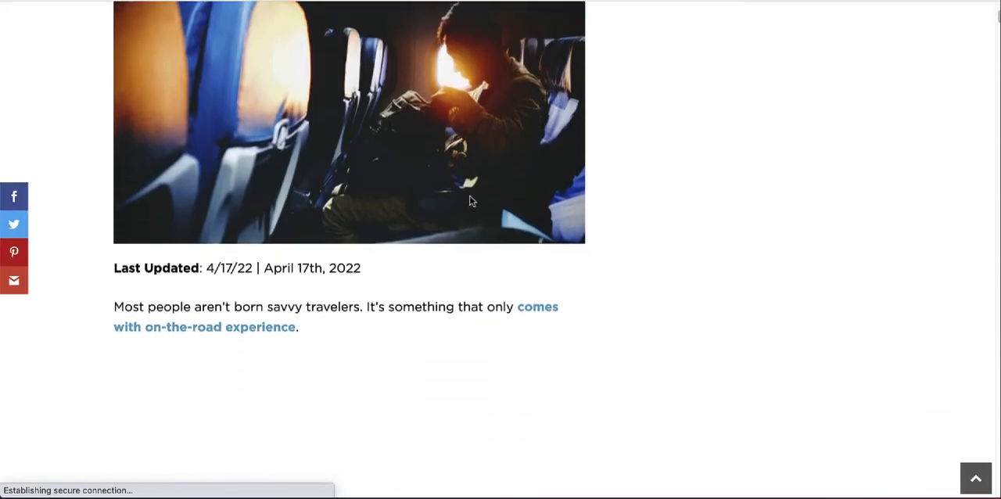
scroll(470, 201, "down", 8)
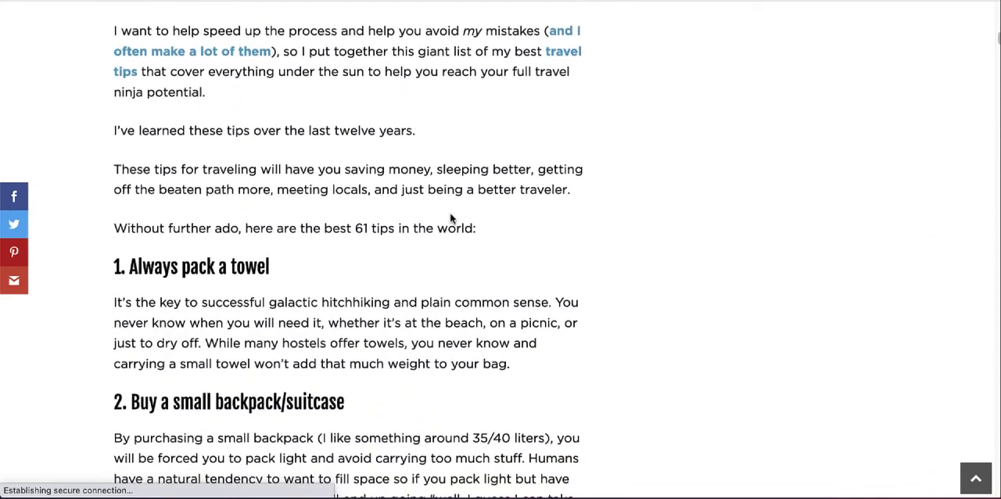
scroll(450, 219, "down", 9)
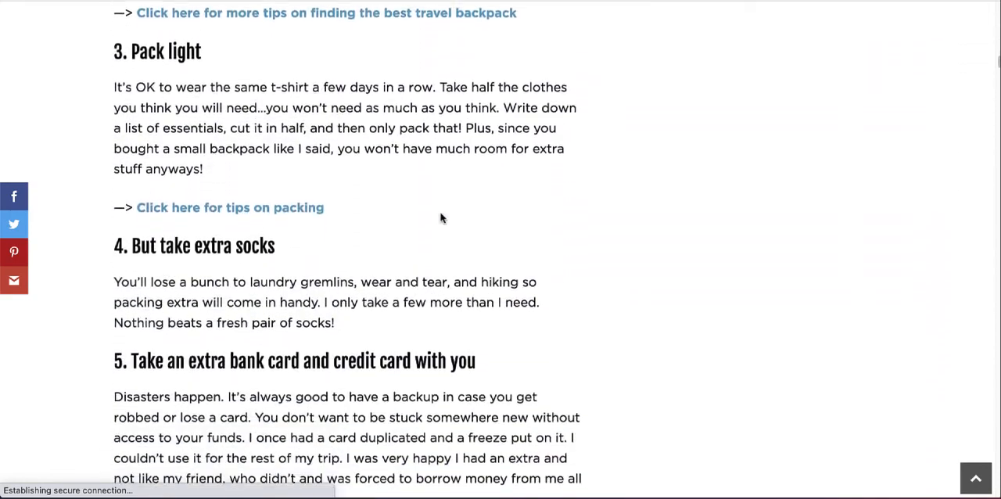
scroll(440, 218, "down", 9)
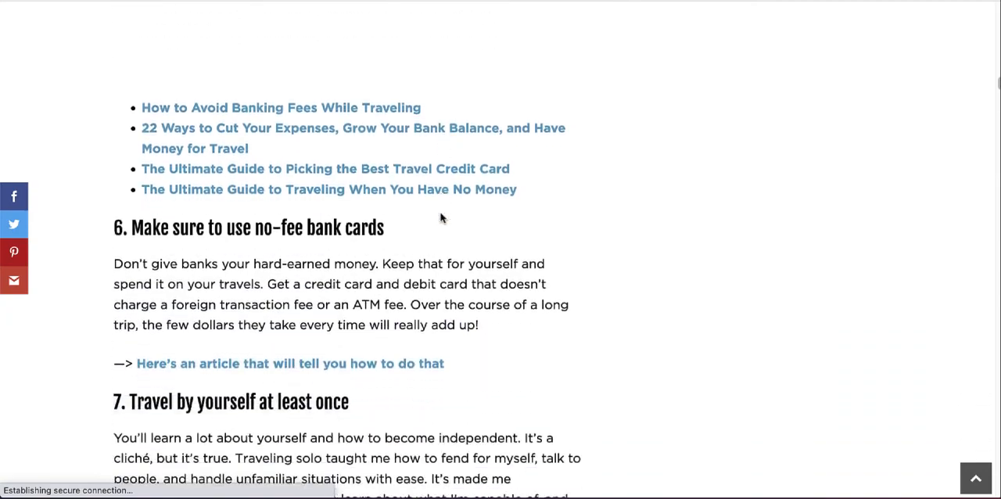
scroll(440, 218, "down", 9)
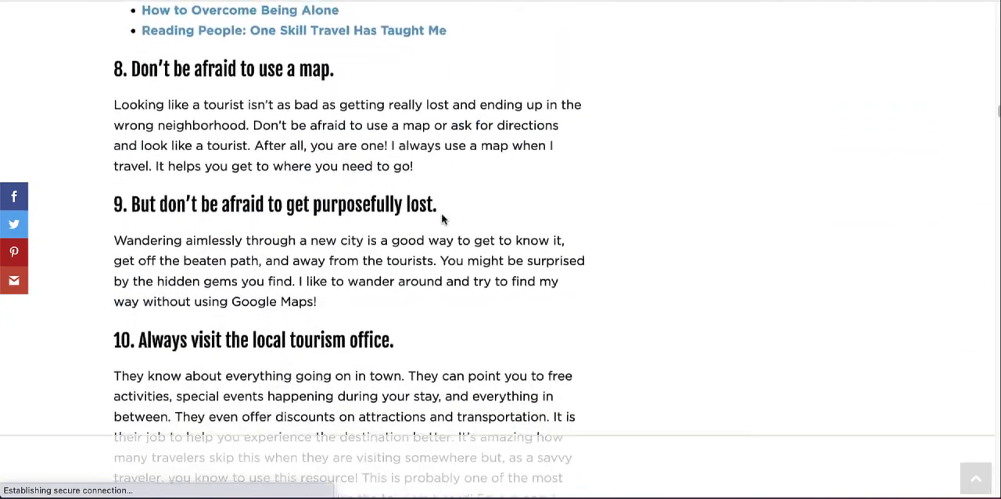
scroll(441, 220, "down", 7)
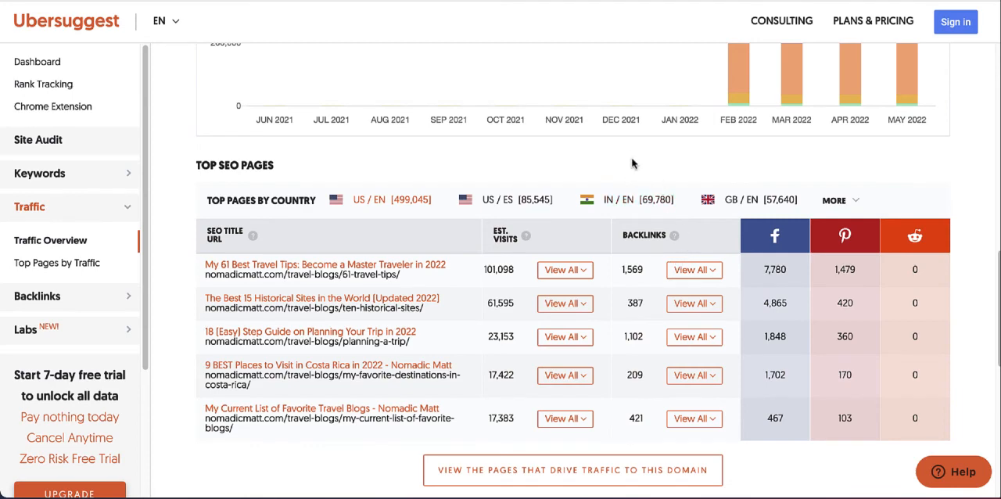
Step: Return to the Ubersuggest overview and examine the SEO Keywords table with its volumes, positions and estimated visits
scroll(633, 161, "down", 5)
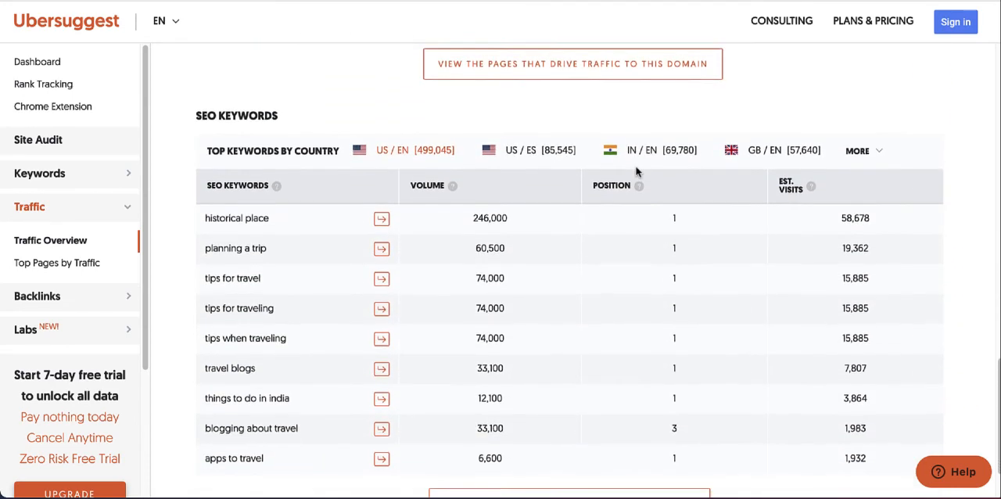
scroll(635, 171, "down", 1)
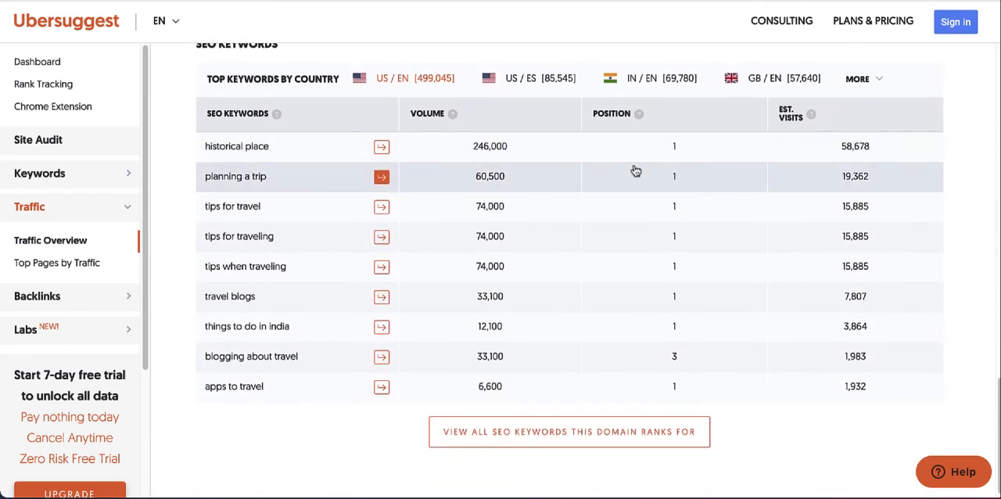
scroll(600, 225, "up", 3)
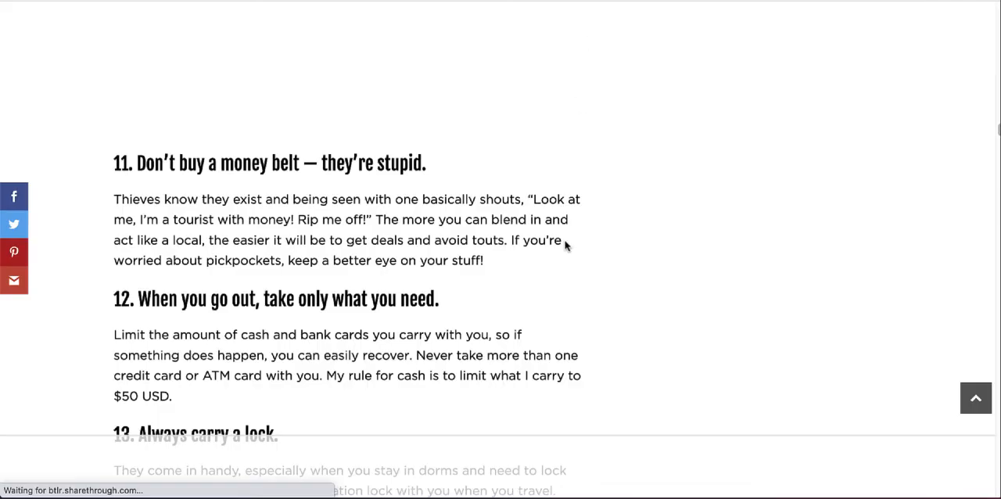
Step: Go back to the travel tips article and look further through its numbered tips and the ads beside them
scroll(565, 242, "down", 9)
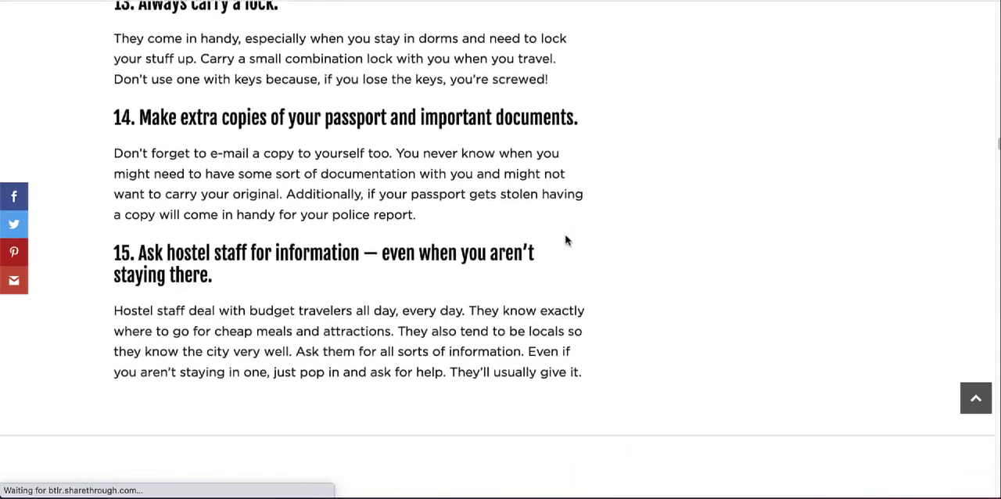
scroll(567, 240, "down", 12)
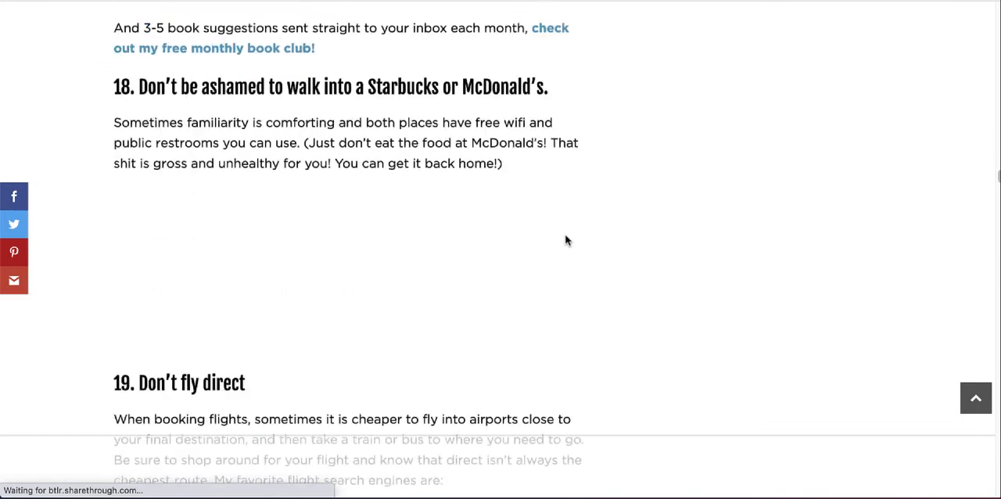
scroll(566, 240, "down", 7)
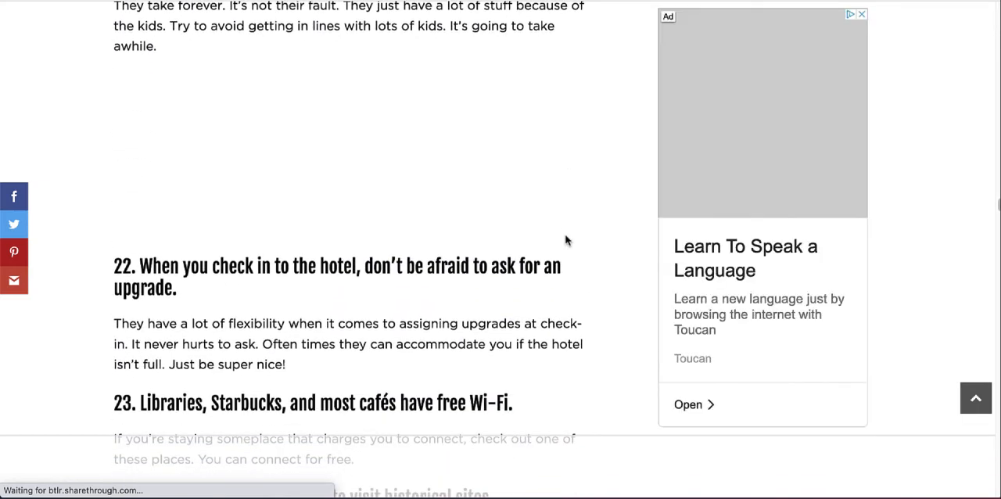
scroll(570, 265, "up", 1)
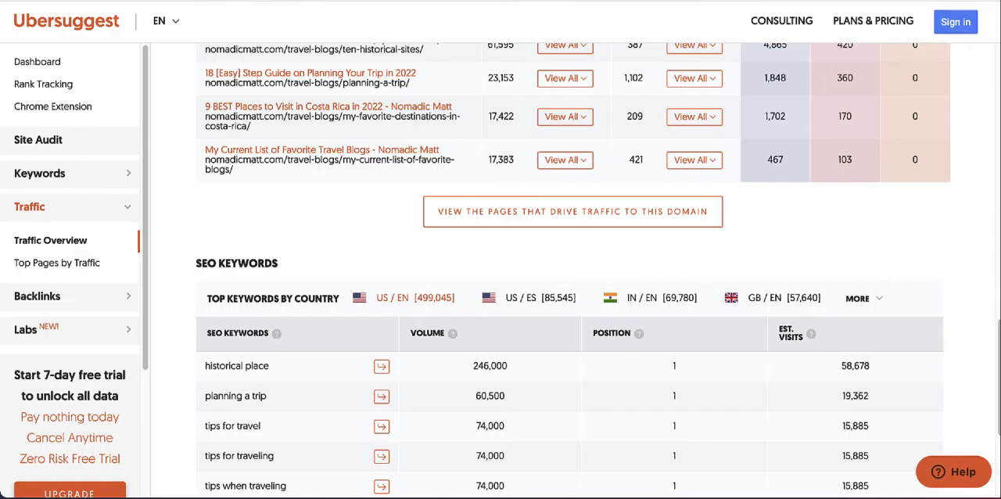
Step: Review the Ubersuggest keywords and top pages for nomadicmatt.com again, finishing at the Traffic Overview metrics
scroll(513, 210, "down", 3)
scroll(514, 210, "down", 3)
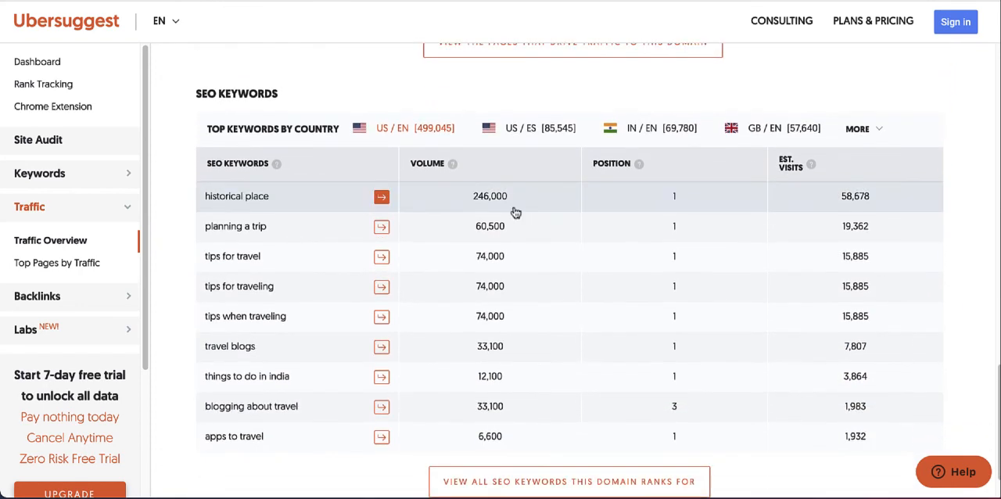
scroll(512, 192, "up", 5)
scroll(509, 193, "up", 10)
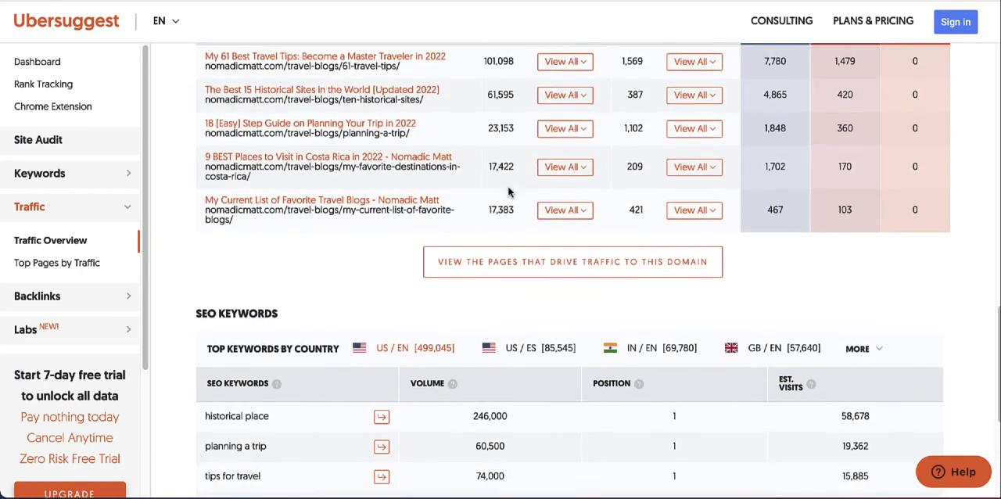
scroll(563, 215, "up", 5)
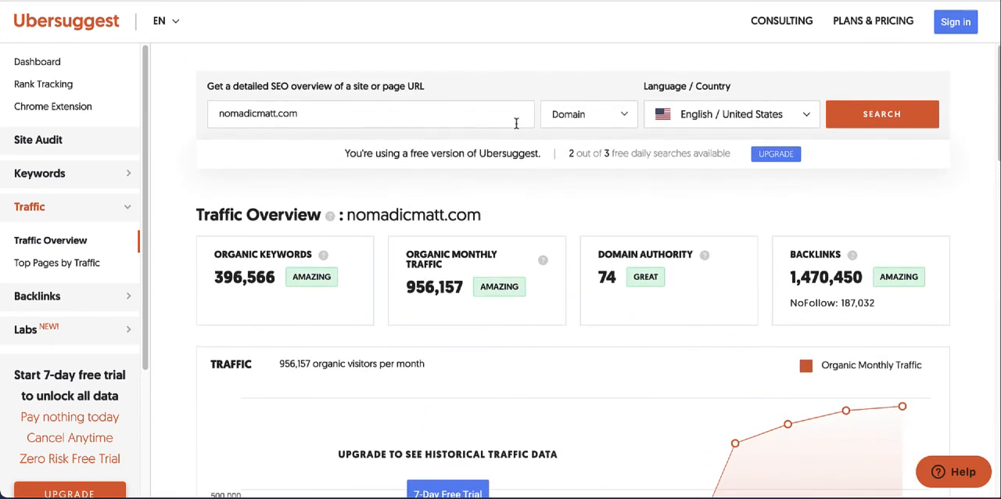
scroll(563, 236, "down", 1)
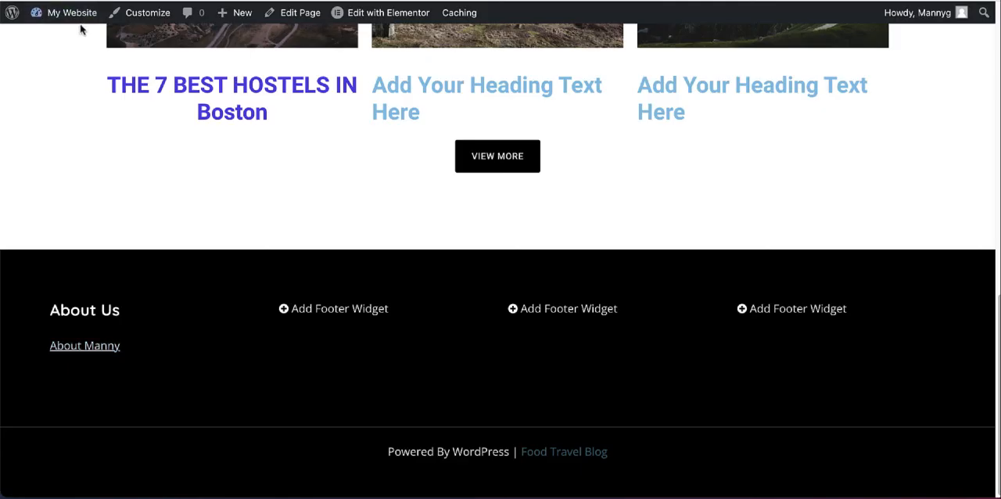
Step: Switch to the WordPress travel site and open its admin dashboard
scroll(78, 26, "up", 3)
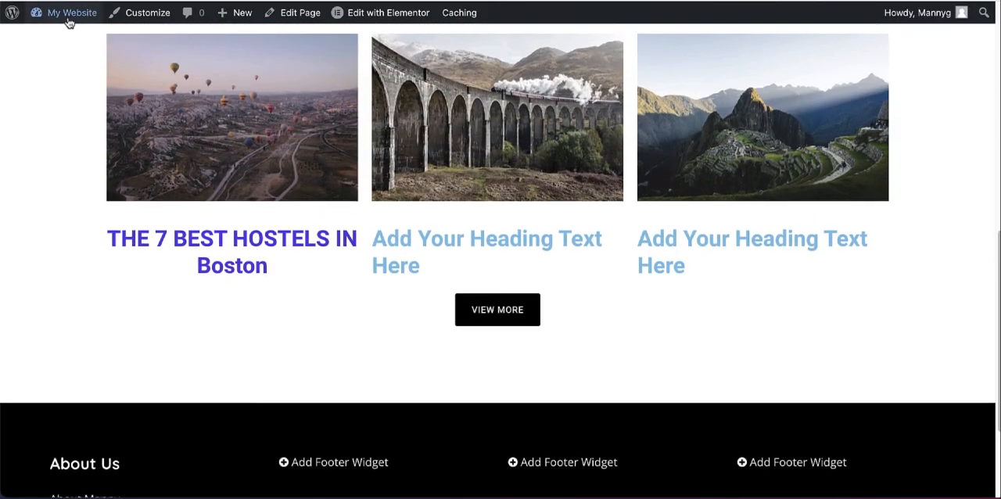
mouse_move(68, 17)
left_click(63, 36)
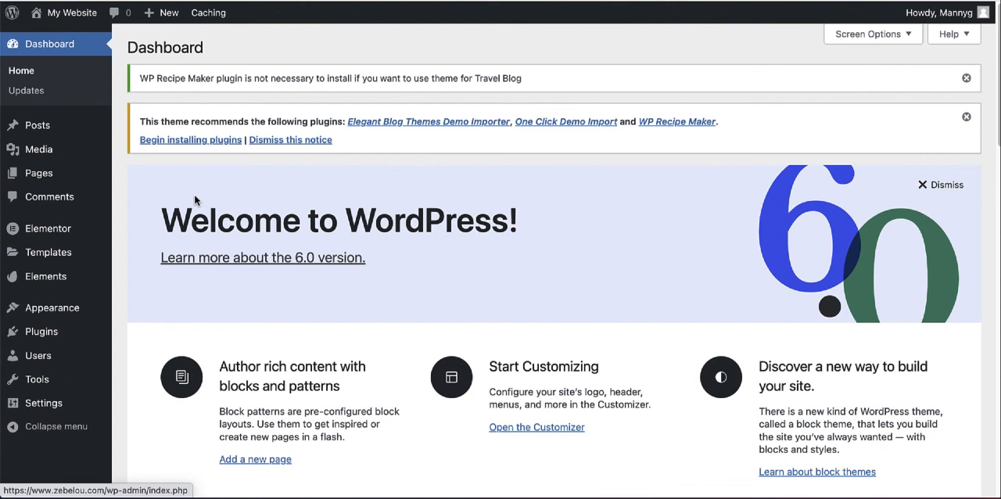
mouse_move(35, 126)
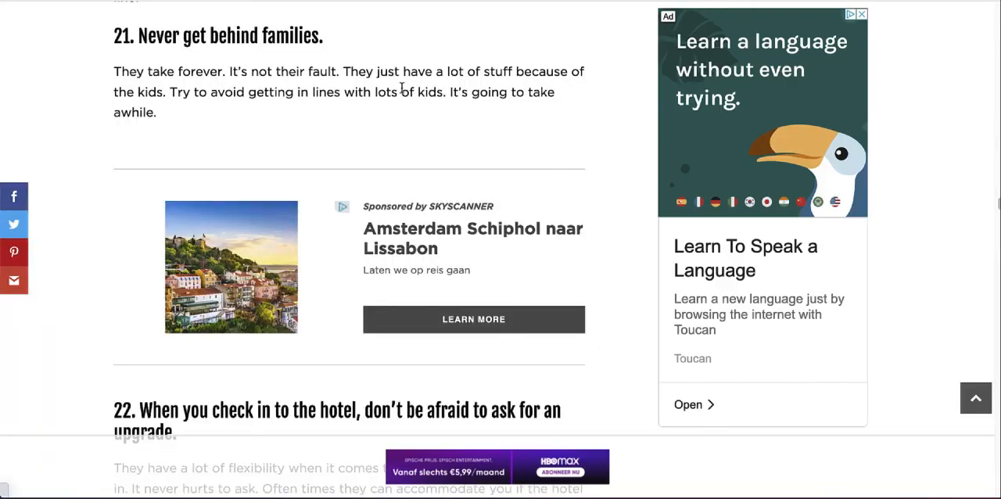
Step: Return to Nomadic Matt's 61 travel tips article and review it from tip 21 back up to its title and lead image
scroll(402, 90, "up", 10)
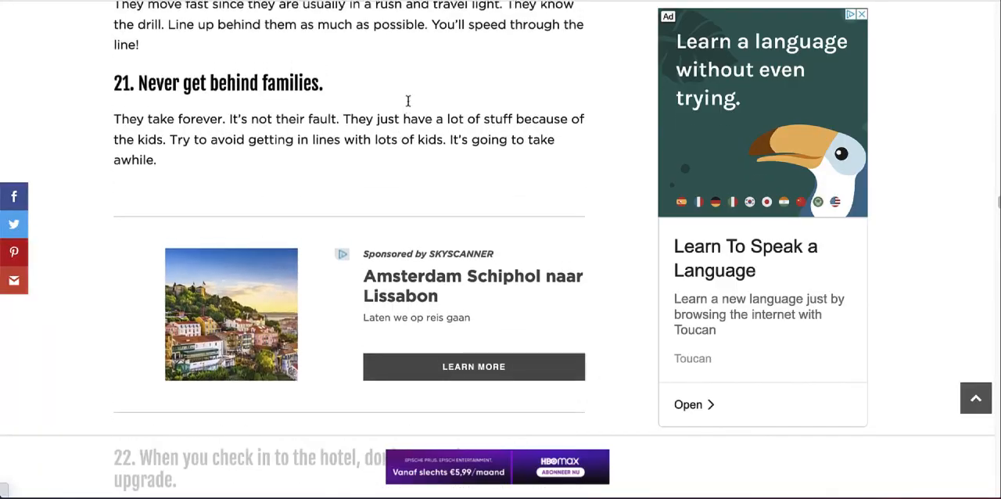
scroll(407, 104, "up", 20)
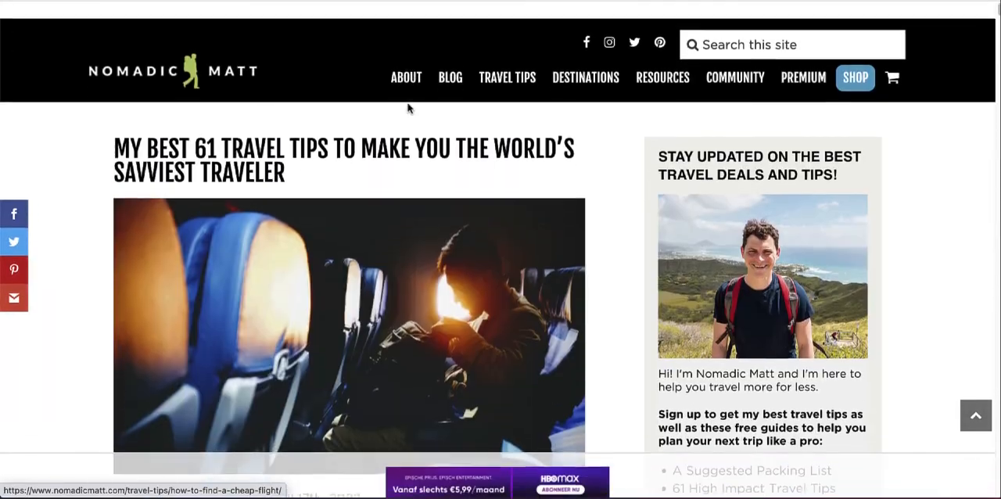
scroll(408, 131, "down", 1)
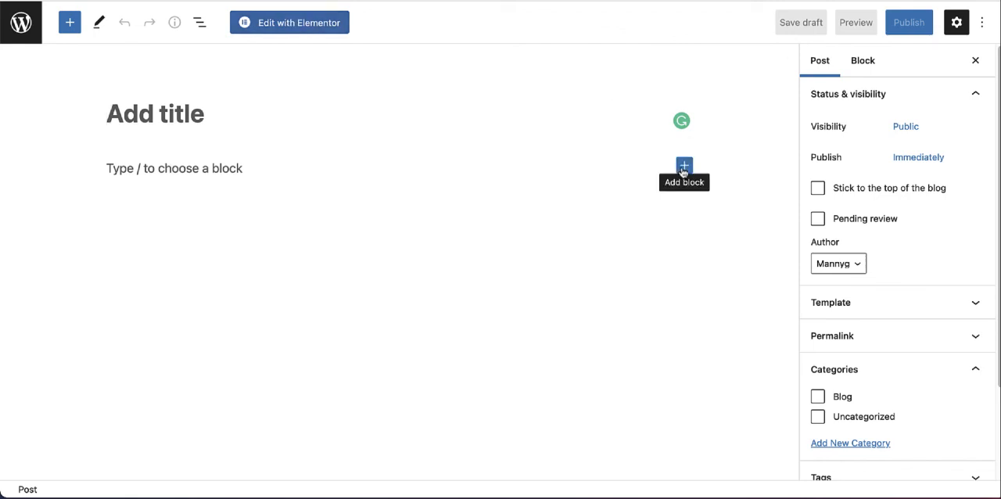
Step: Open the block chooser in the empty new post, and go back to the top of the Nomadic Matt homepage
left_click(684, 173)
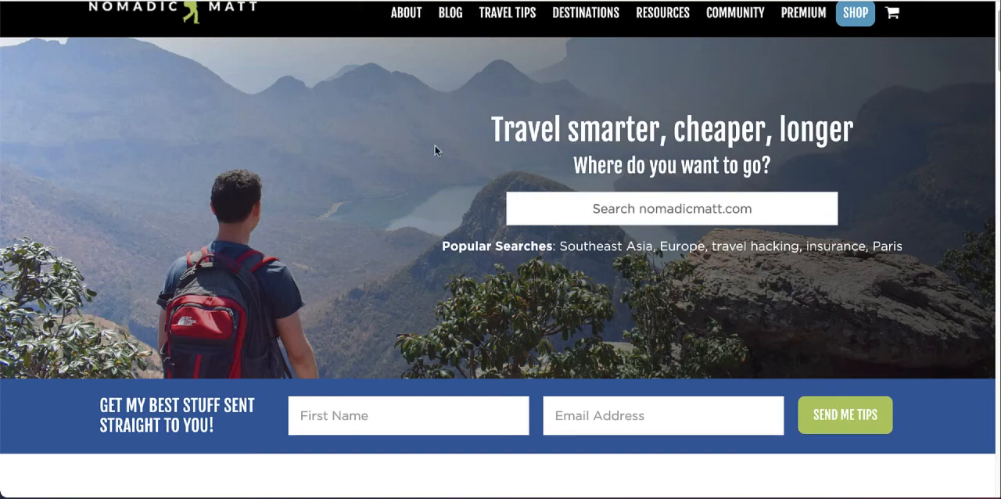
scroll(435, 150, "up", 1)
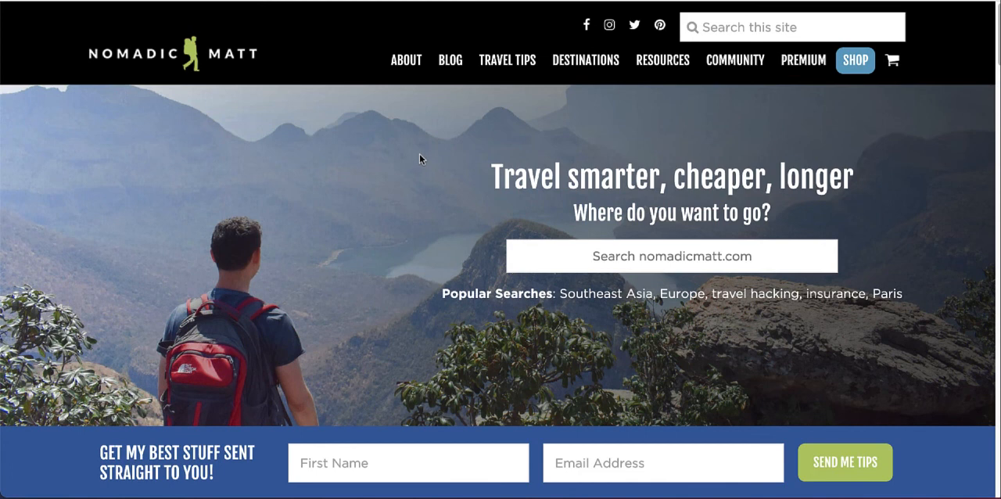